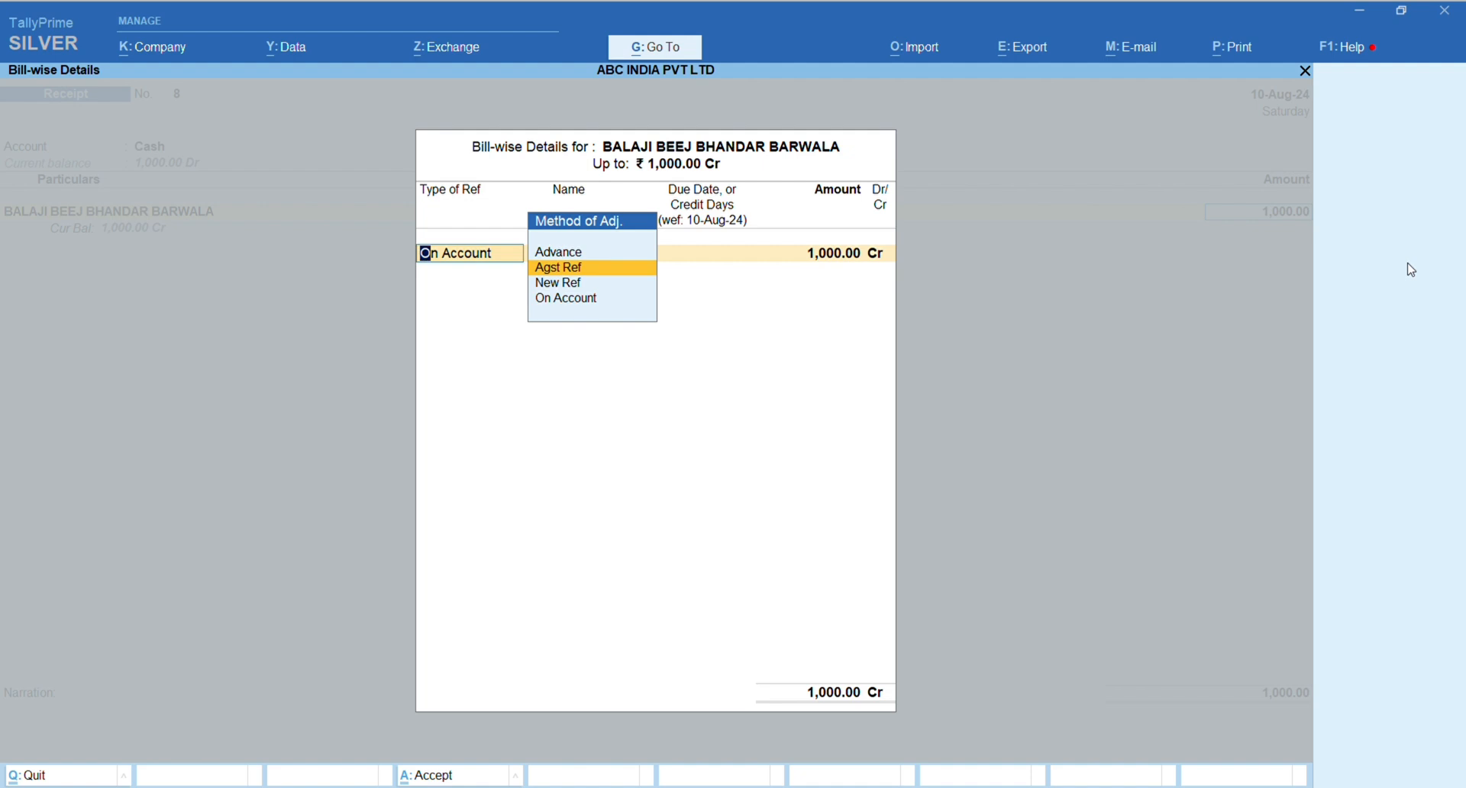
Step: Review the available methods of adjustment in the receipt's bill-wise details, and close the details
key(Up)
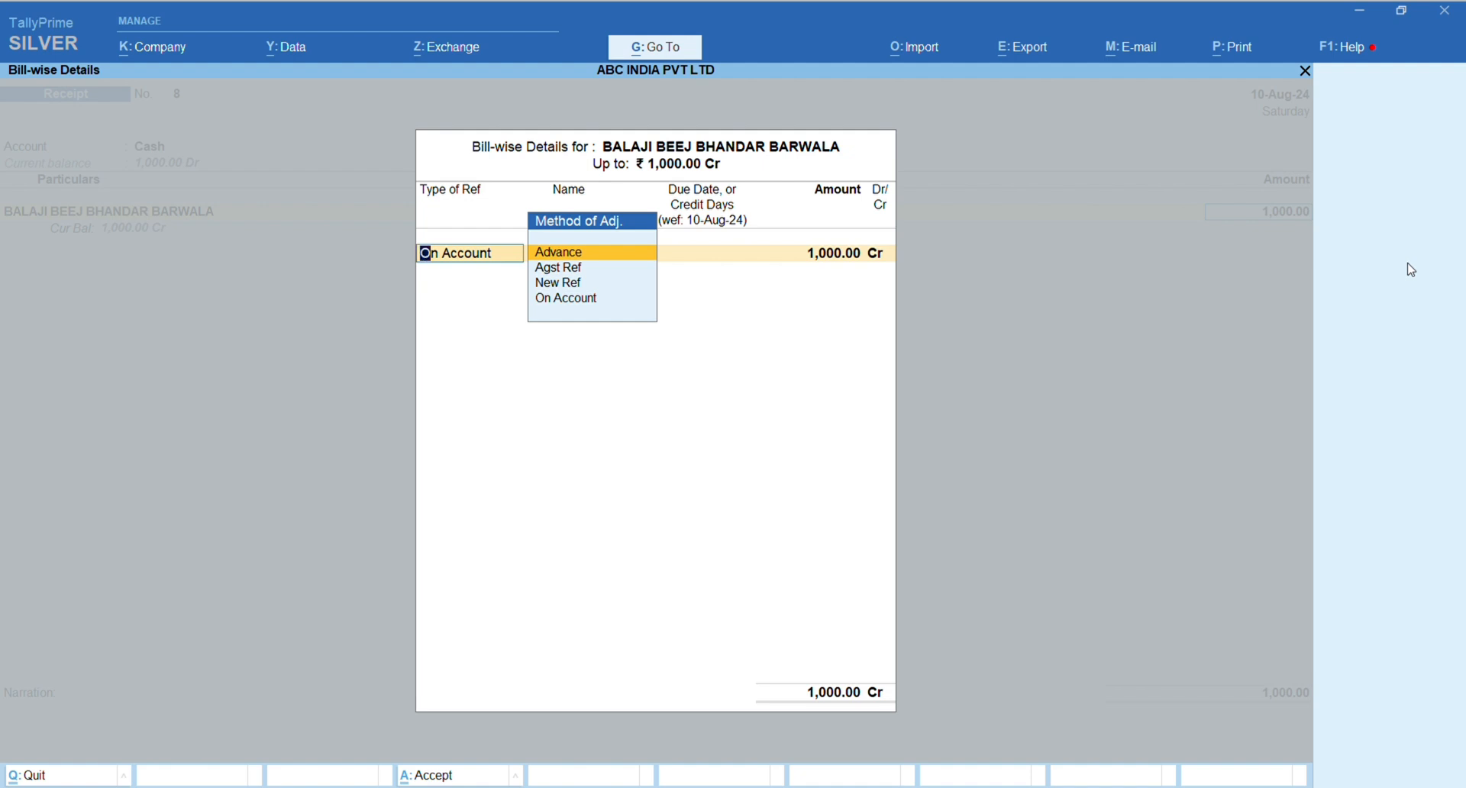
key(Down)
key(Down)
key(Down)
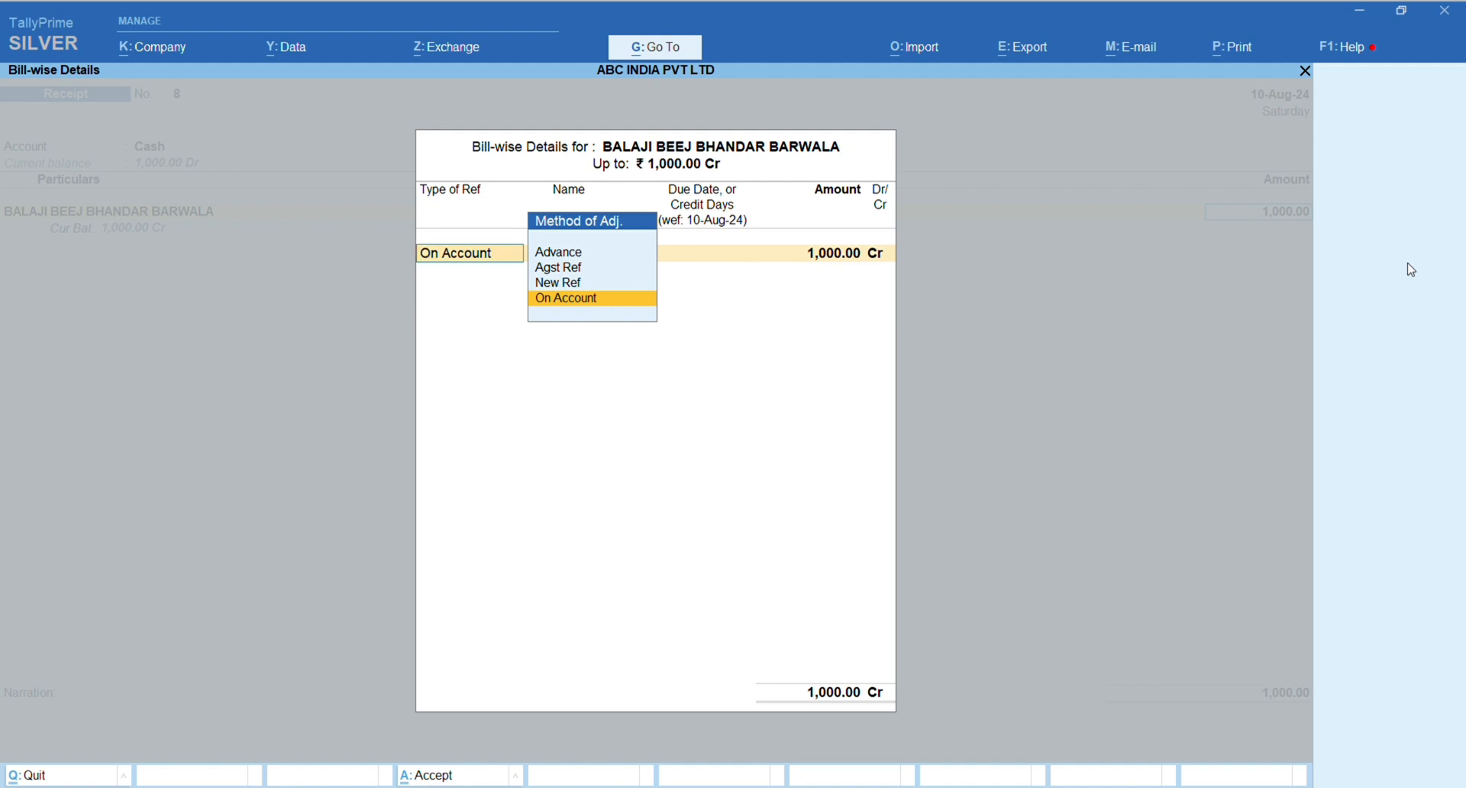
key(ctrl+q)
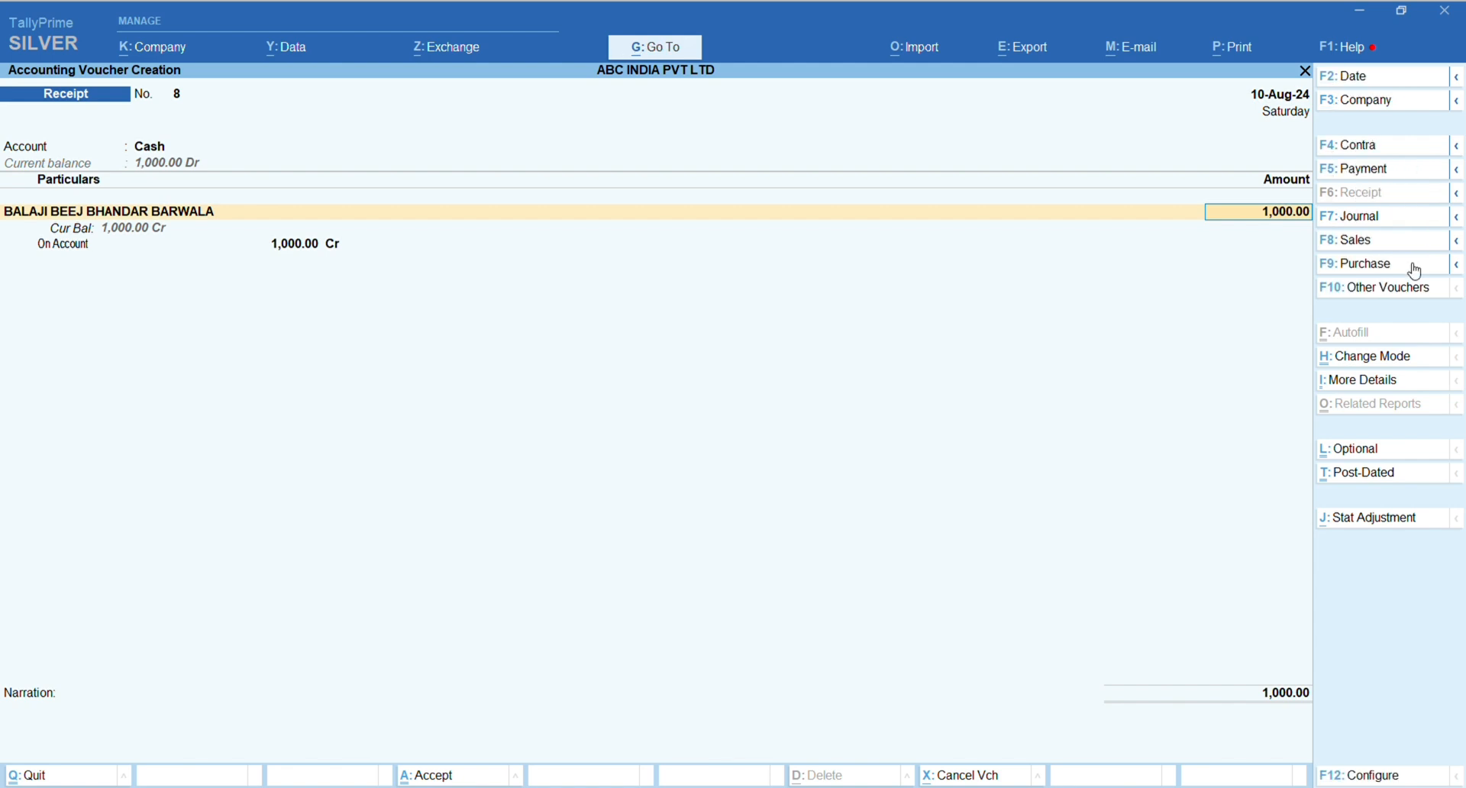
Step: Discard the unsaved receipt voucher and open a blank voucher for a new entry
key(ctrl+q)
key(Escape)
key(Escape)
key(v)
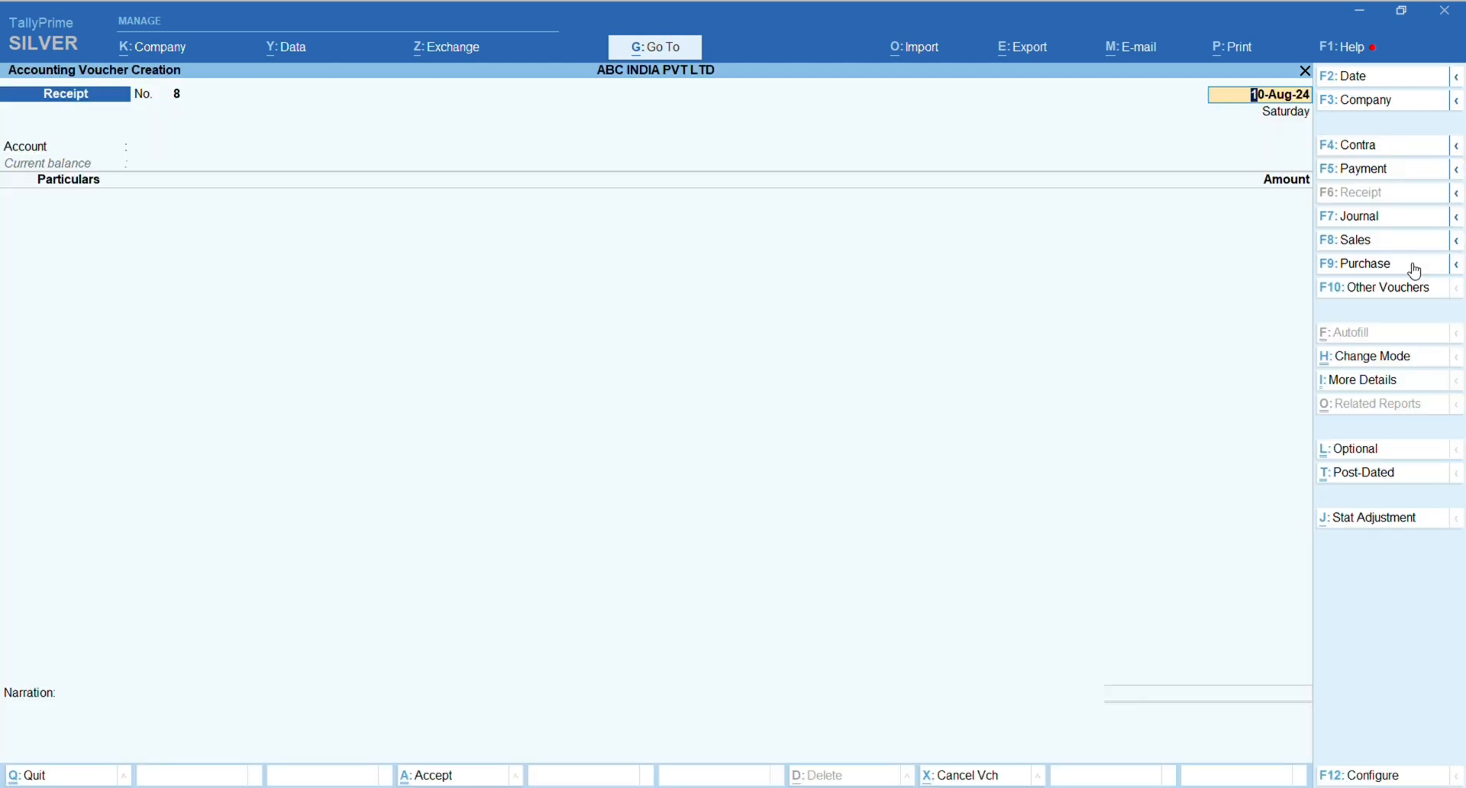
Step: Switch to a Purchase voucher with the AUTO TAX CALCULATION class and date it 11-8-2024
click(1414, 271)
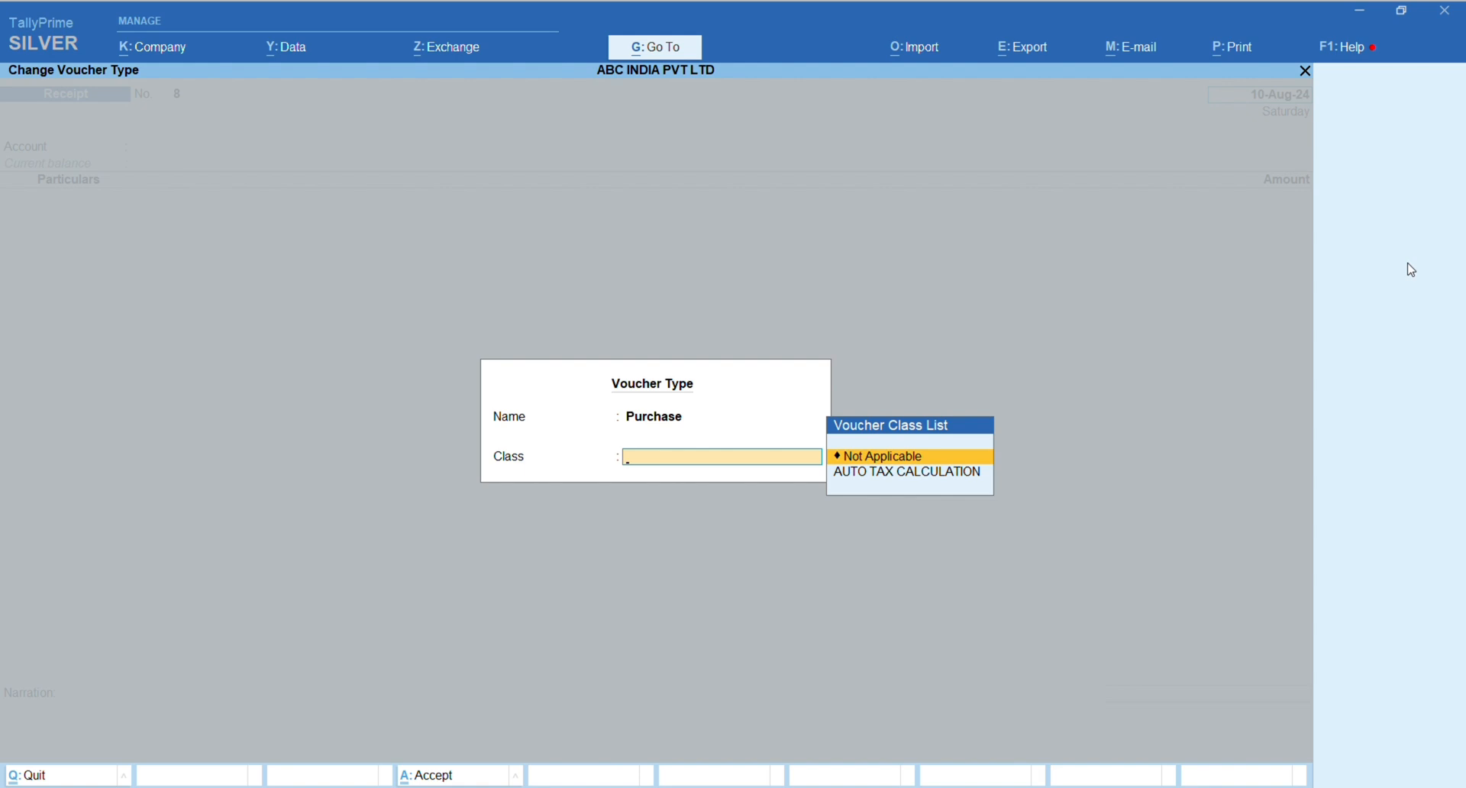
key(Down)
key(Return)
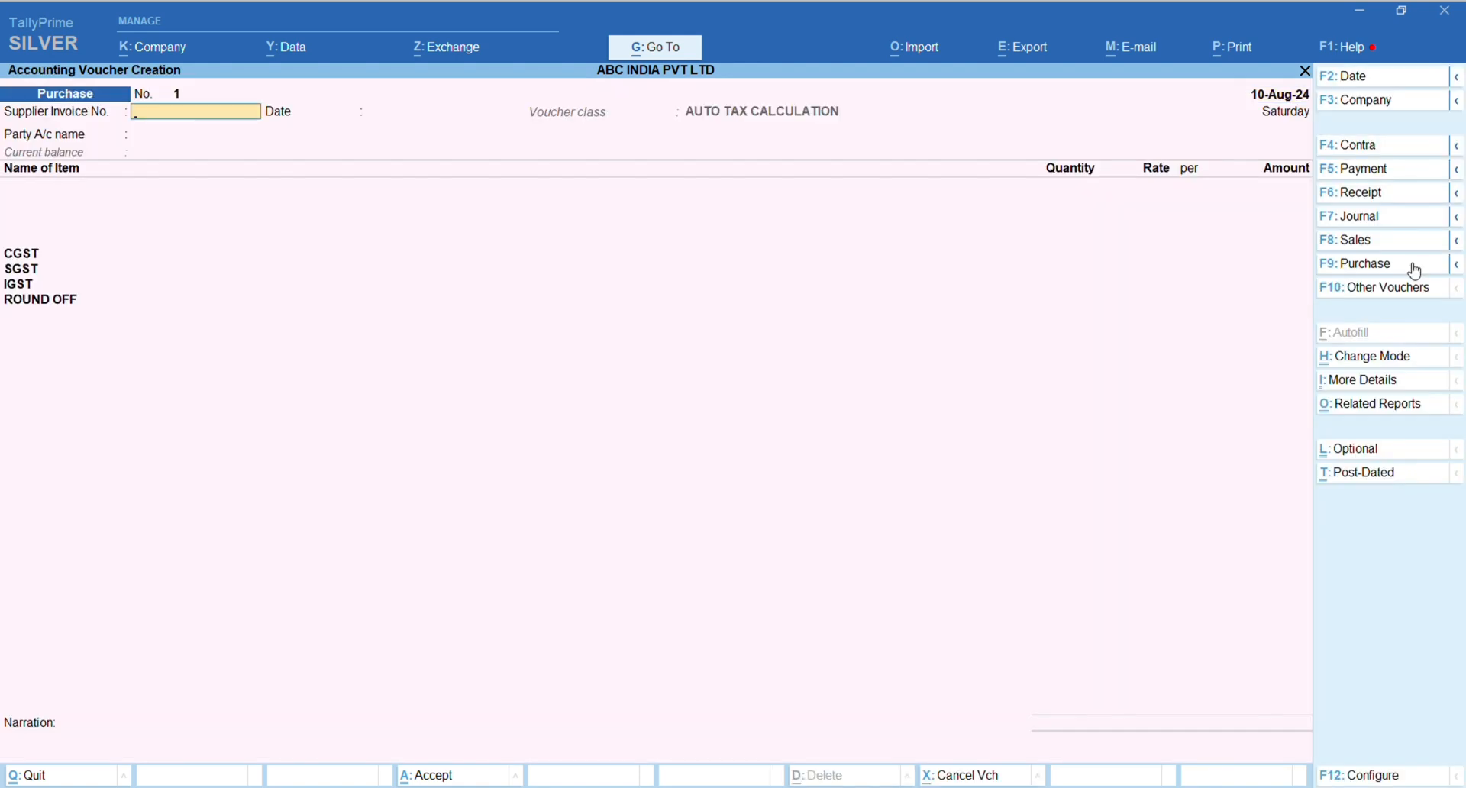
key(F2)
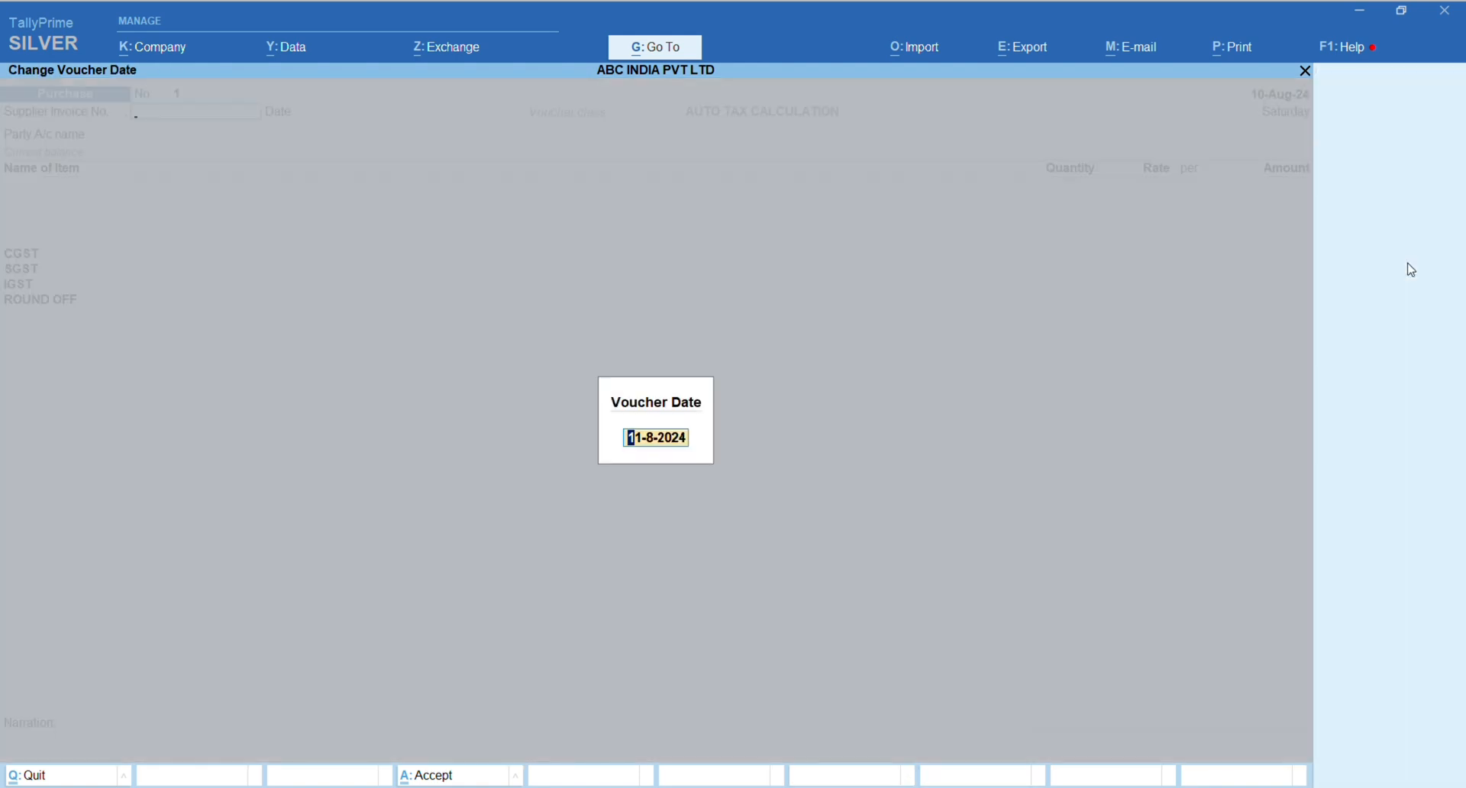
key(Return)
Step: Start a new party ledger named NAIN ELECTRONICS under Sundry Creditors with bill-by-bill balances maintained
key(Return)
key(Return)
text(N)
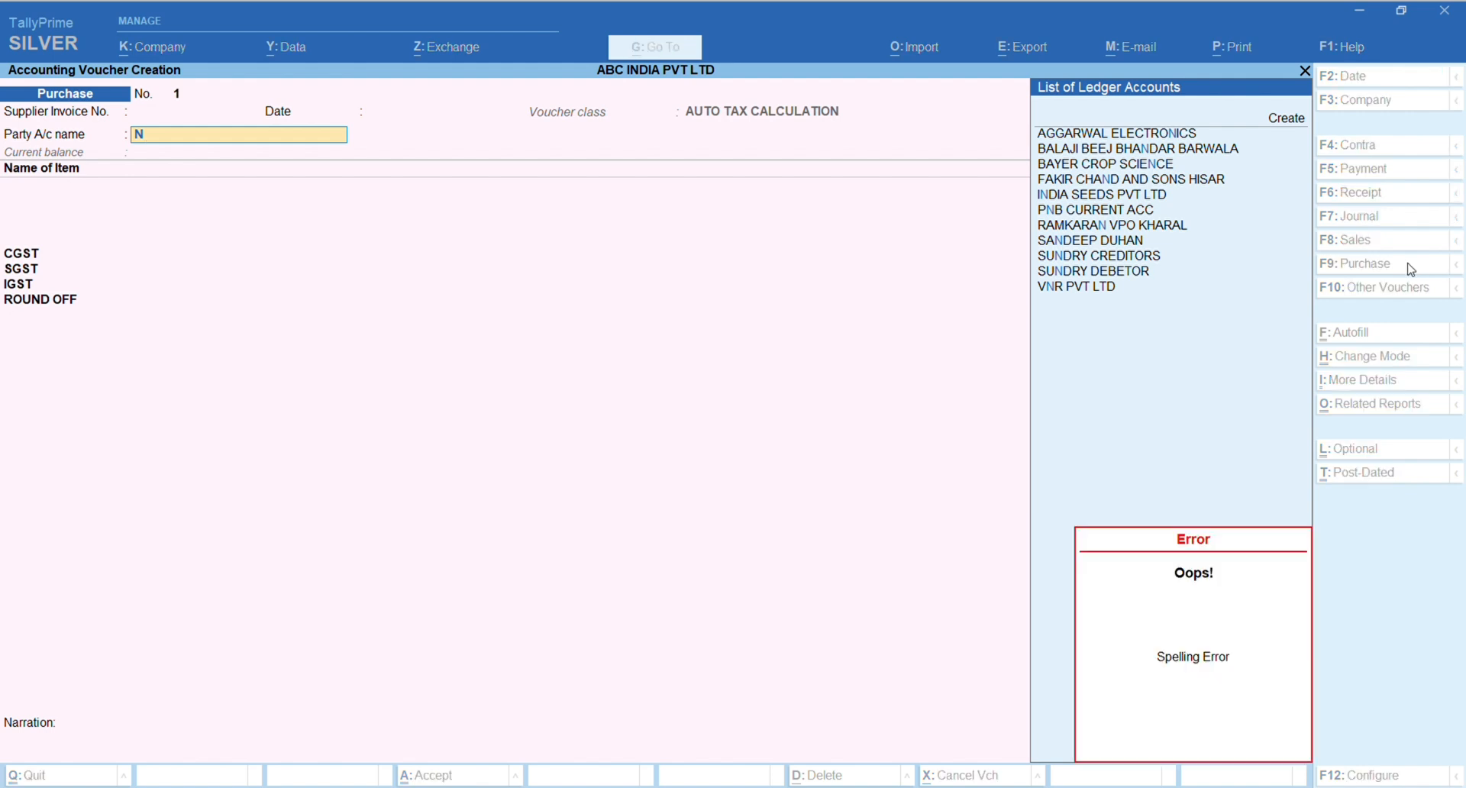
key(alt+c)
text(NAIN)
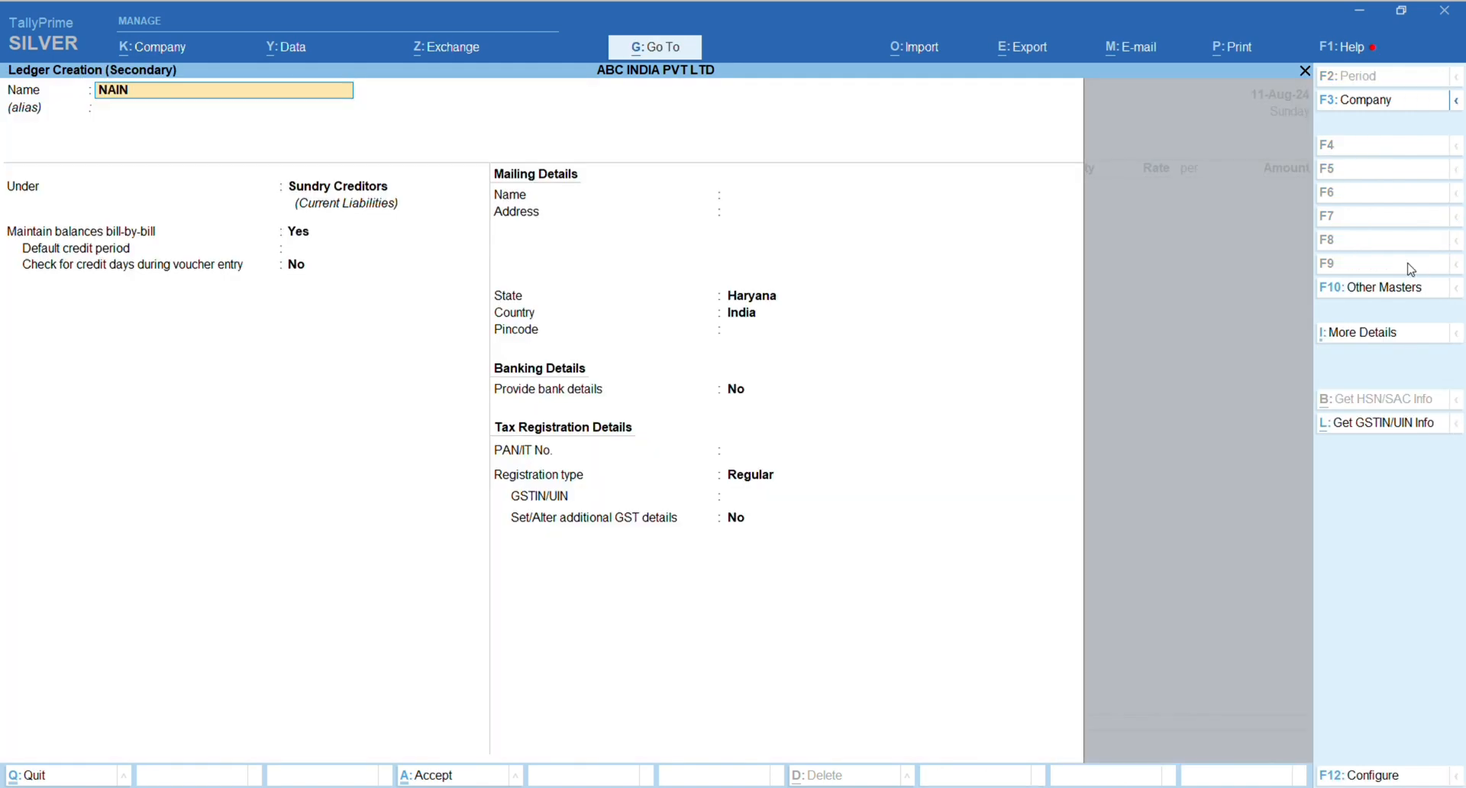
text( ELECTRONICS)
key(Return)
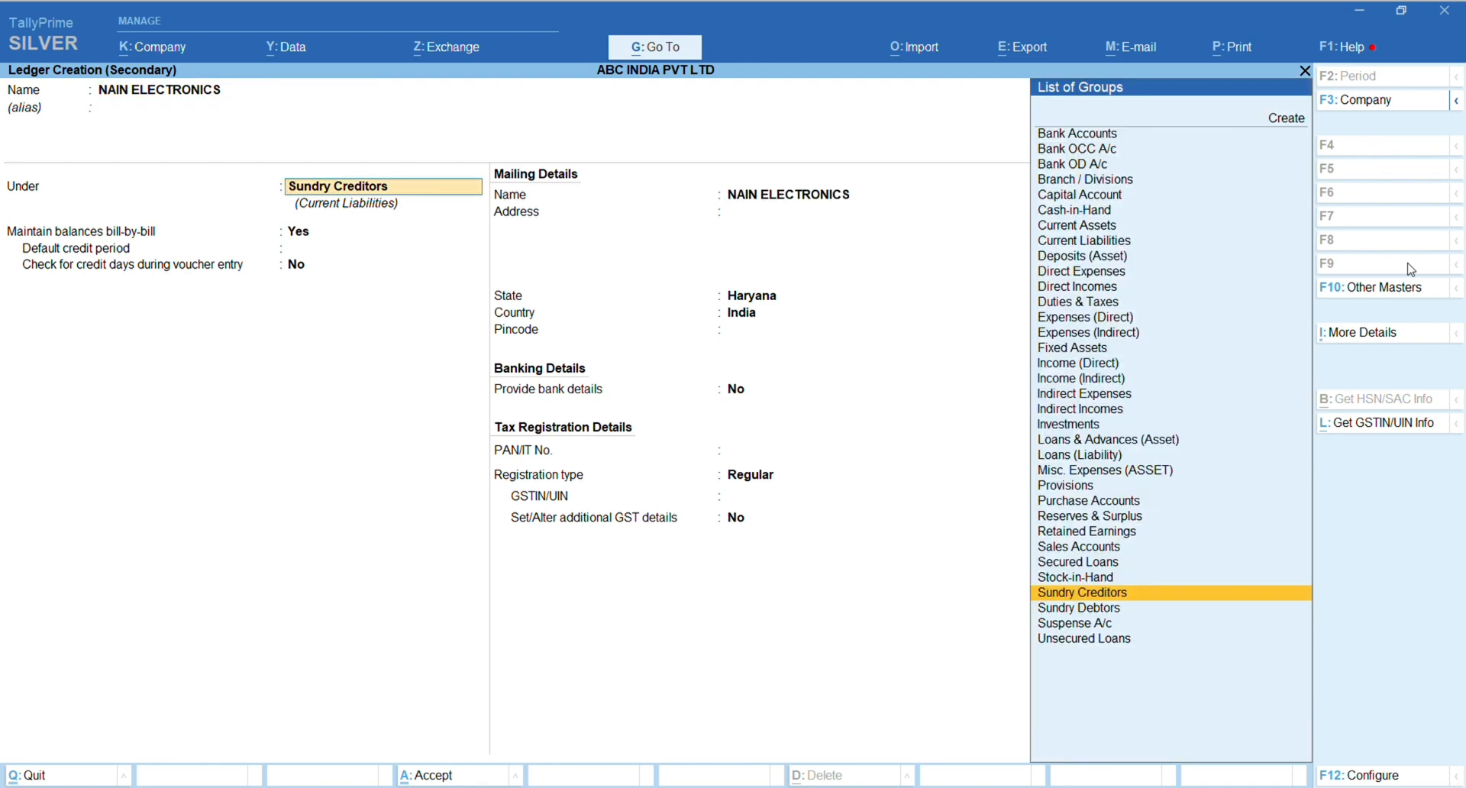
key(Return)
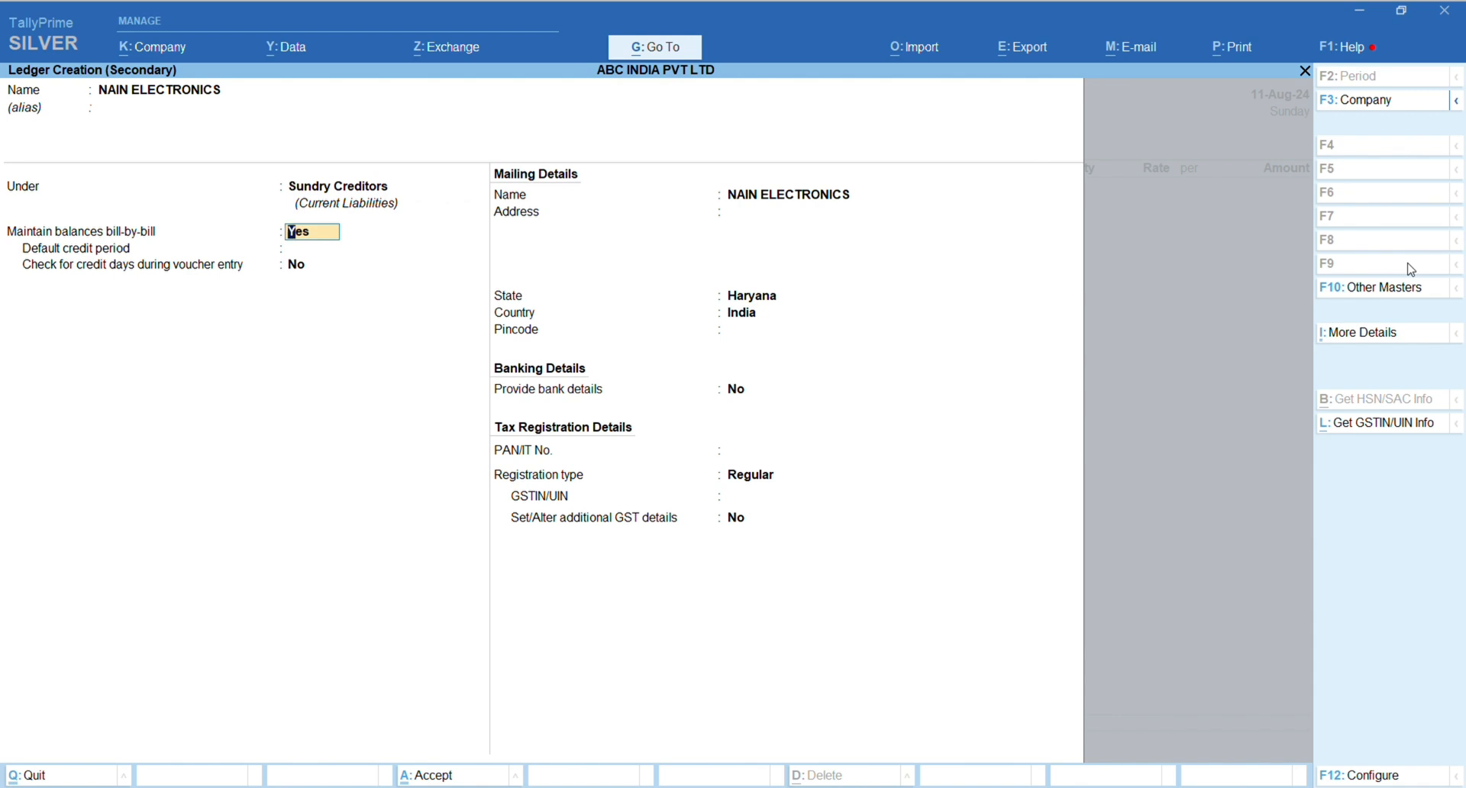
key(Return)
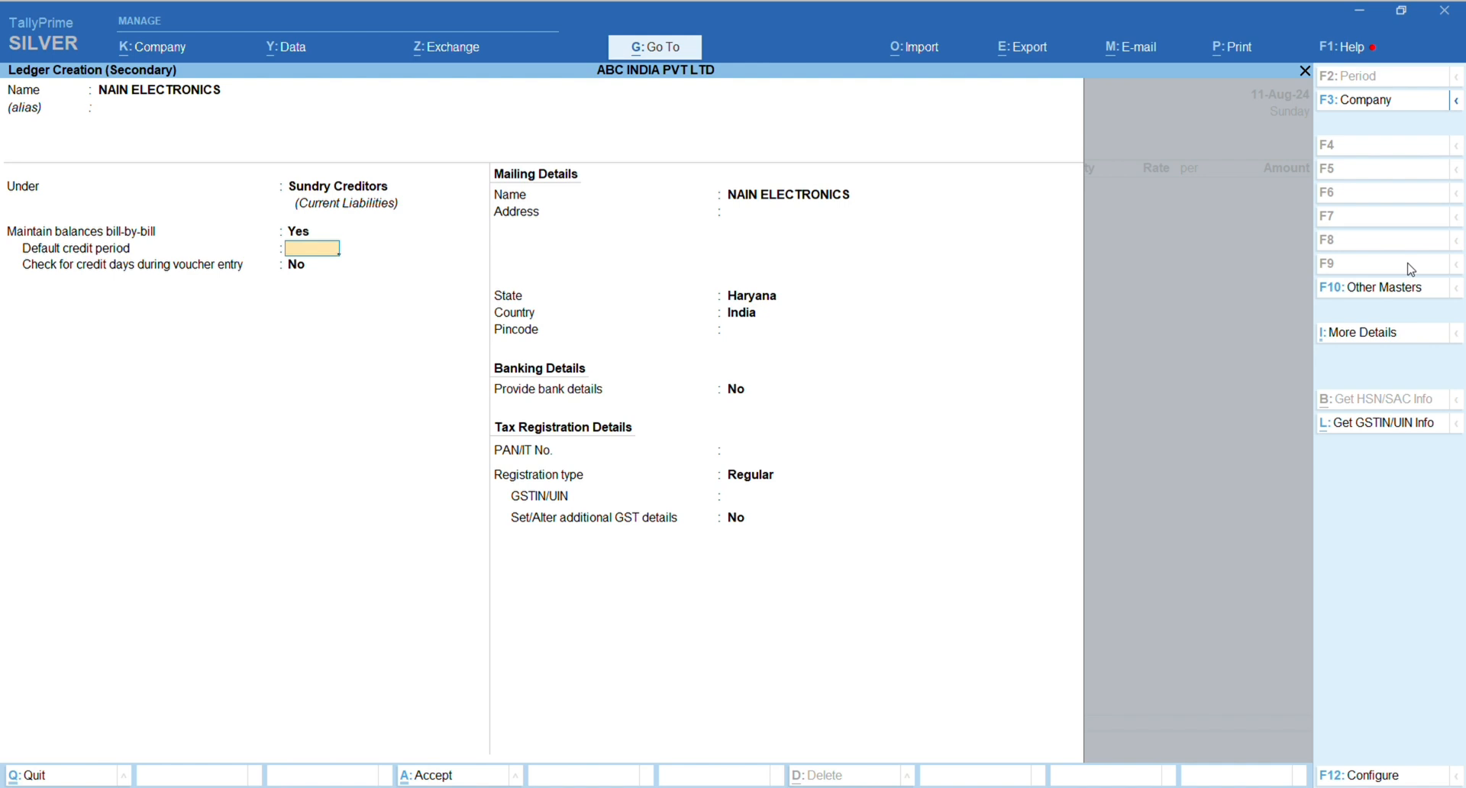
Step: Check that bill-wise entry is enabled in the company features and return to the ledger
key(F11)
key(Return)
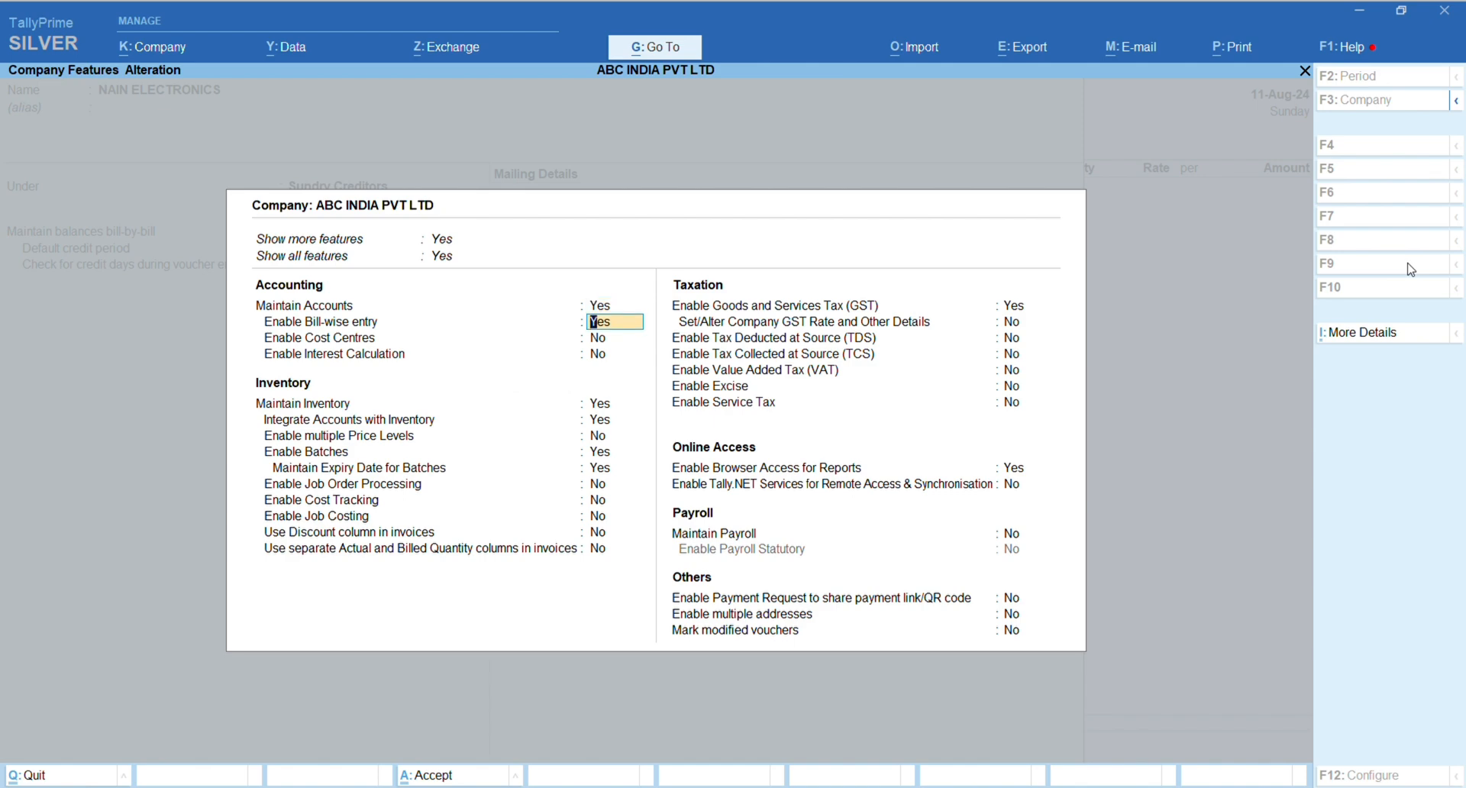
key(Return)
key(ctrl)
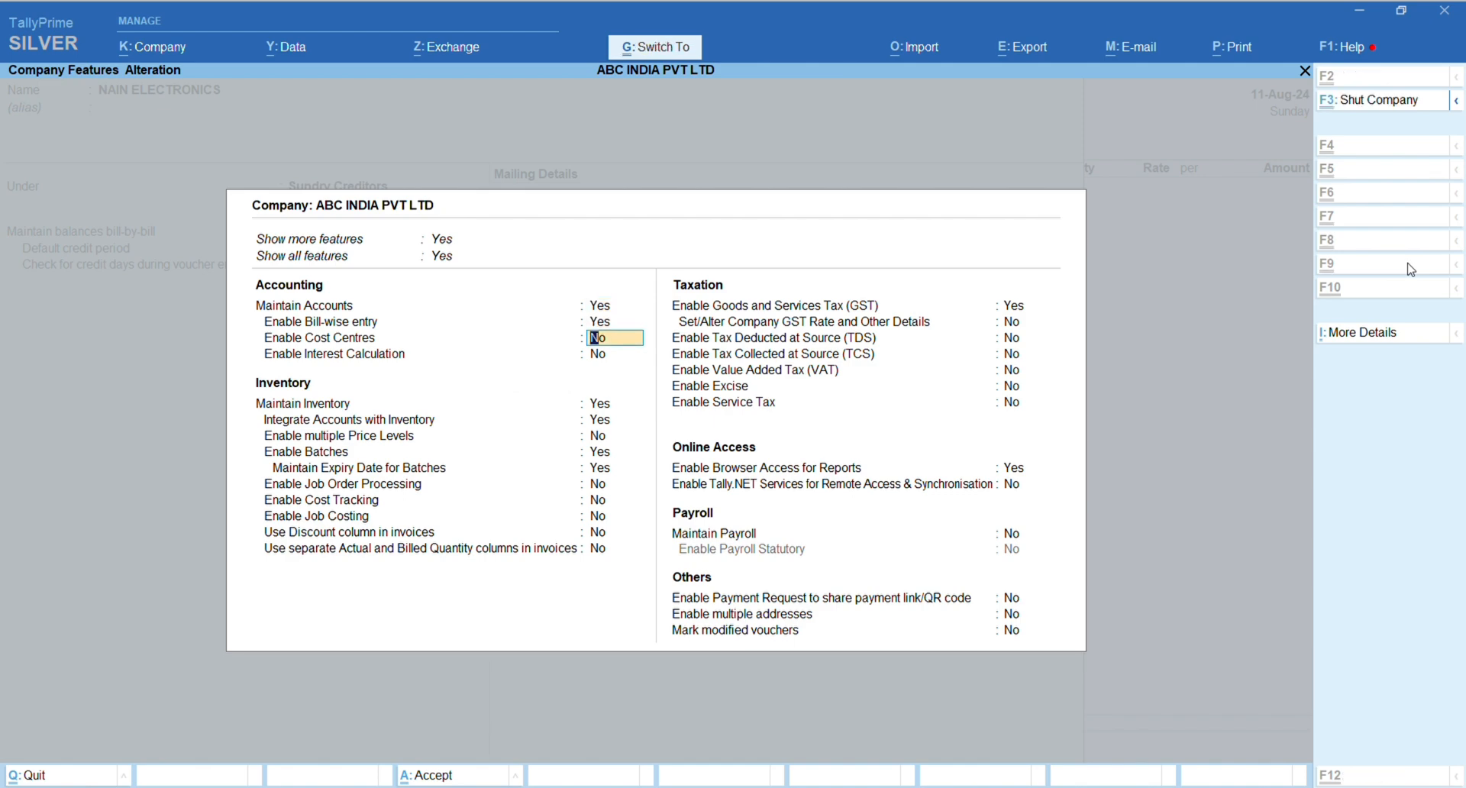
key(ctrl+a)
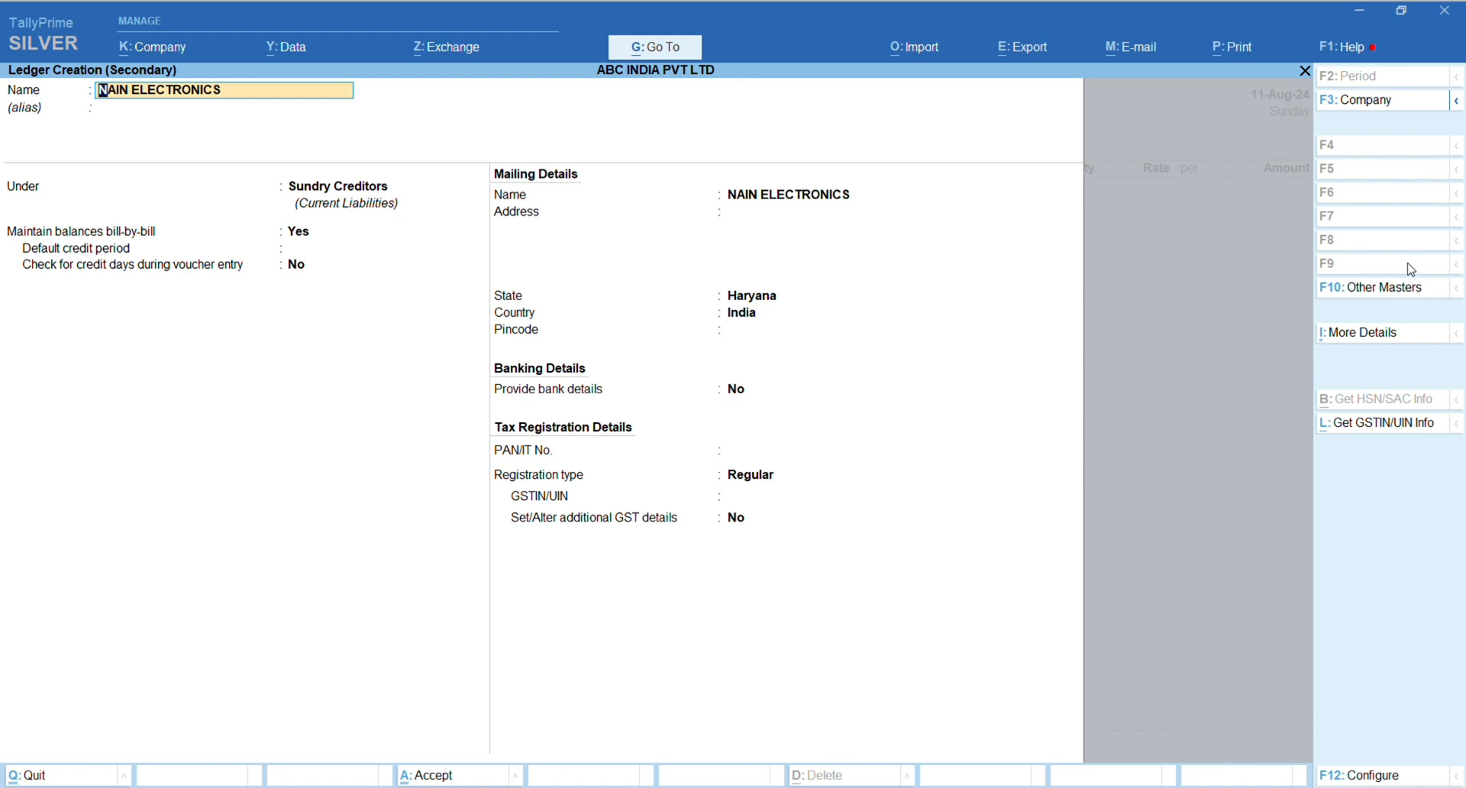
Step: Set the new ledger's default credit period to 30 days, leave credit-day checking off, and save the ledger
key(Return)
key(Return)
key(Return)
key(Return)
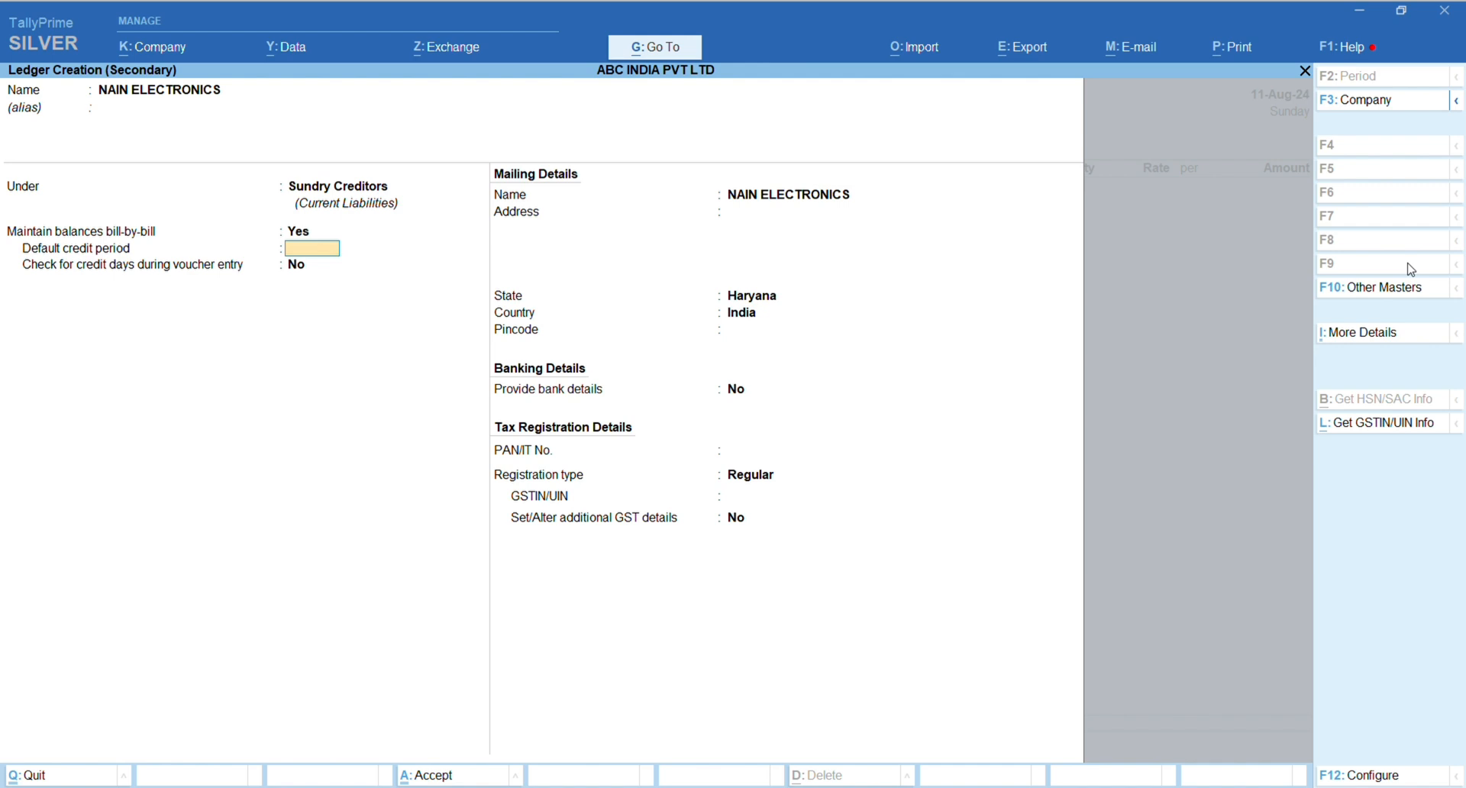
text(30)
key(Return)
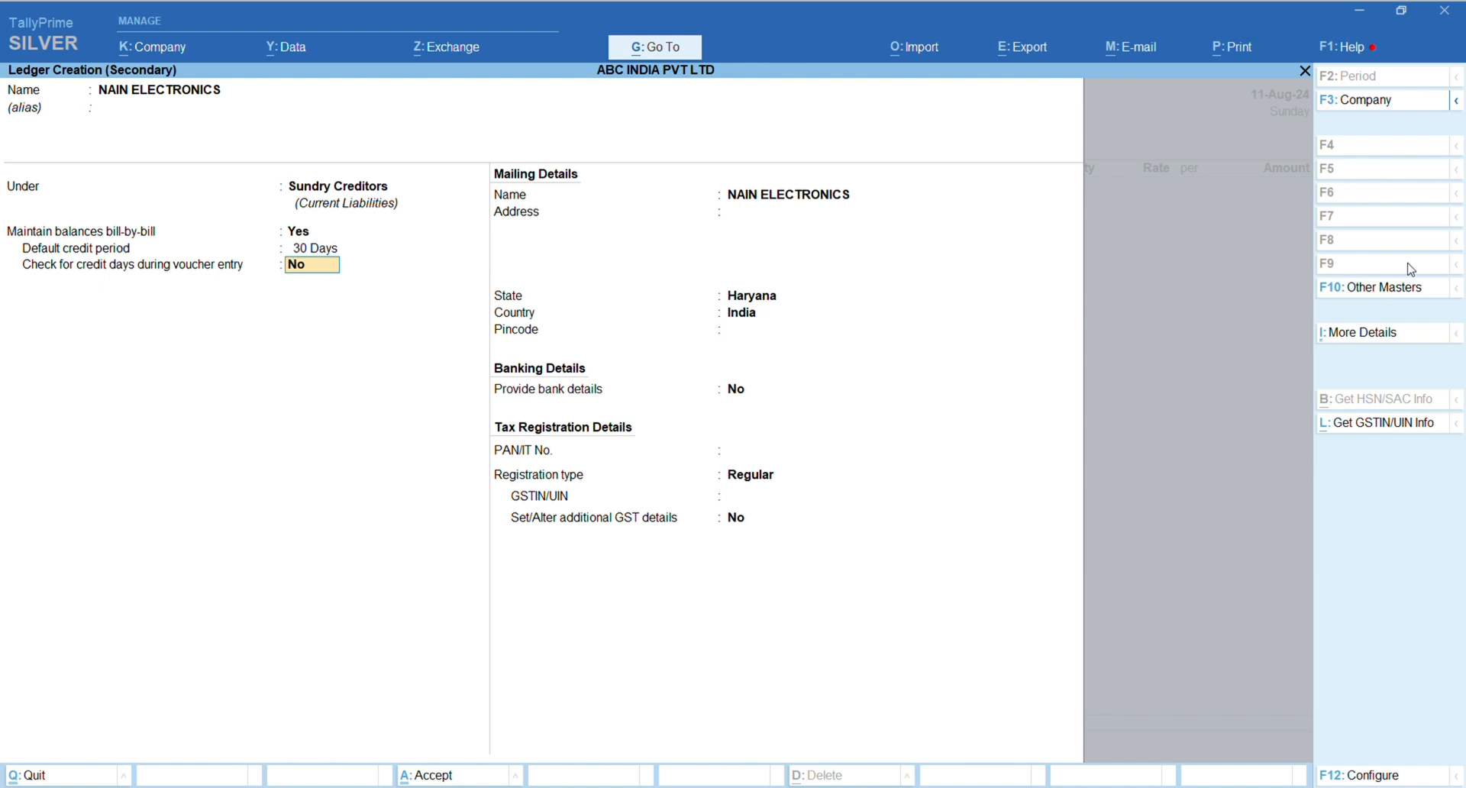
key(Return)
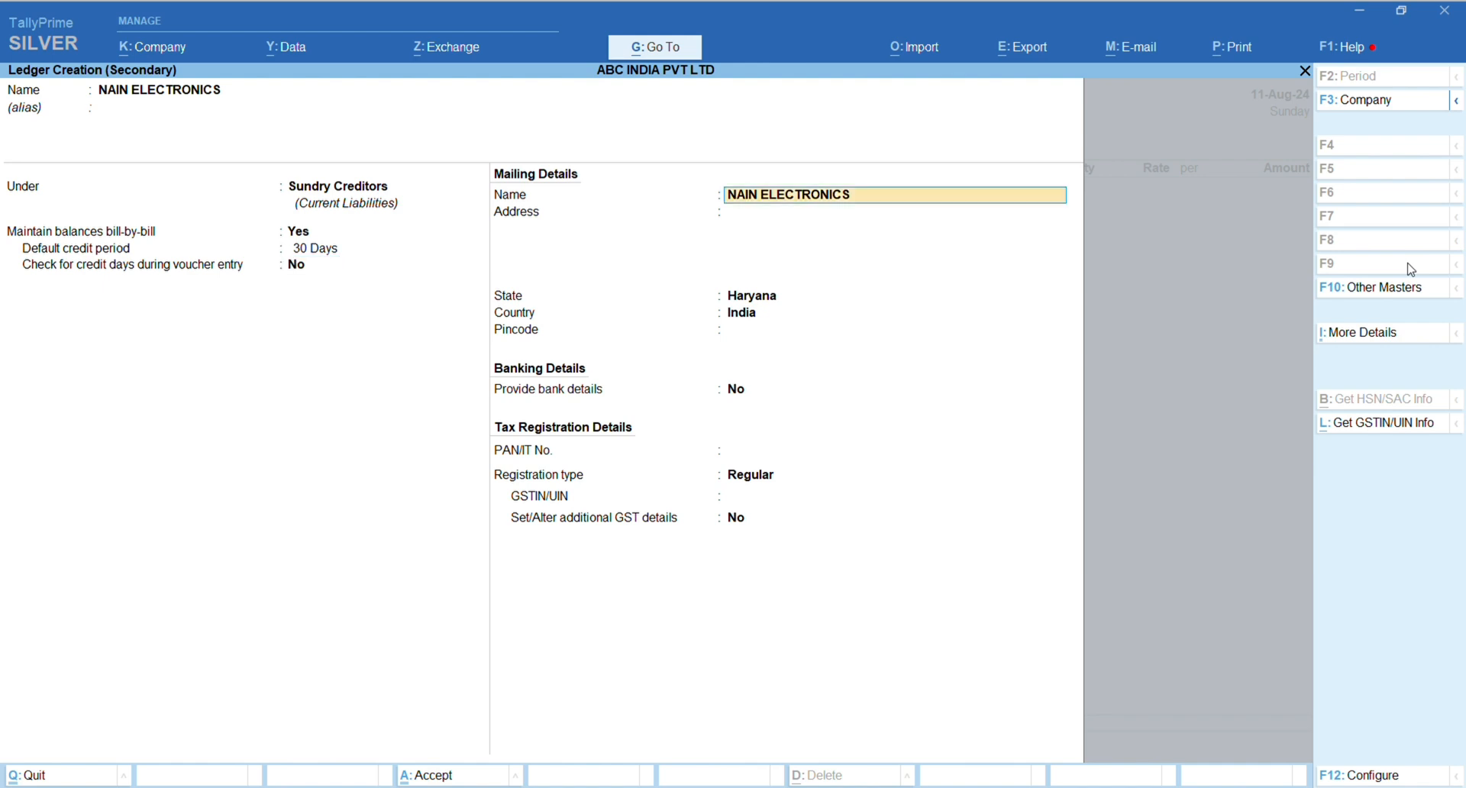
key(Return)
key(Return)
key(ctrl+a)
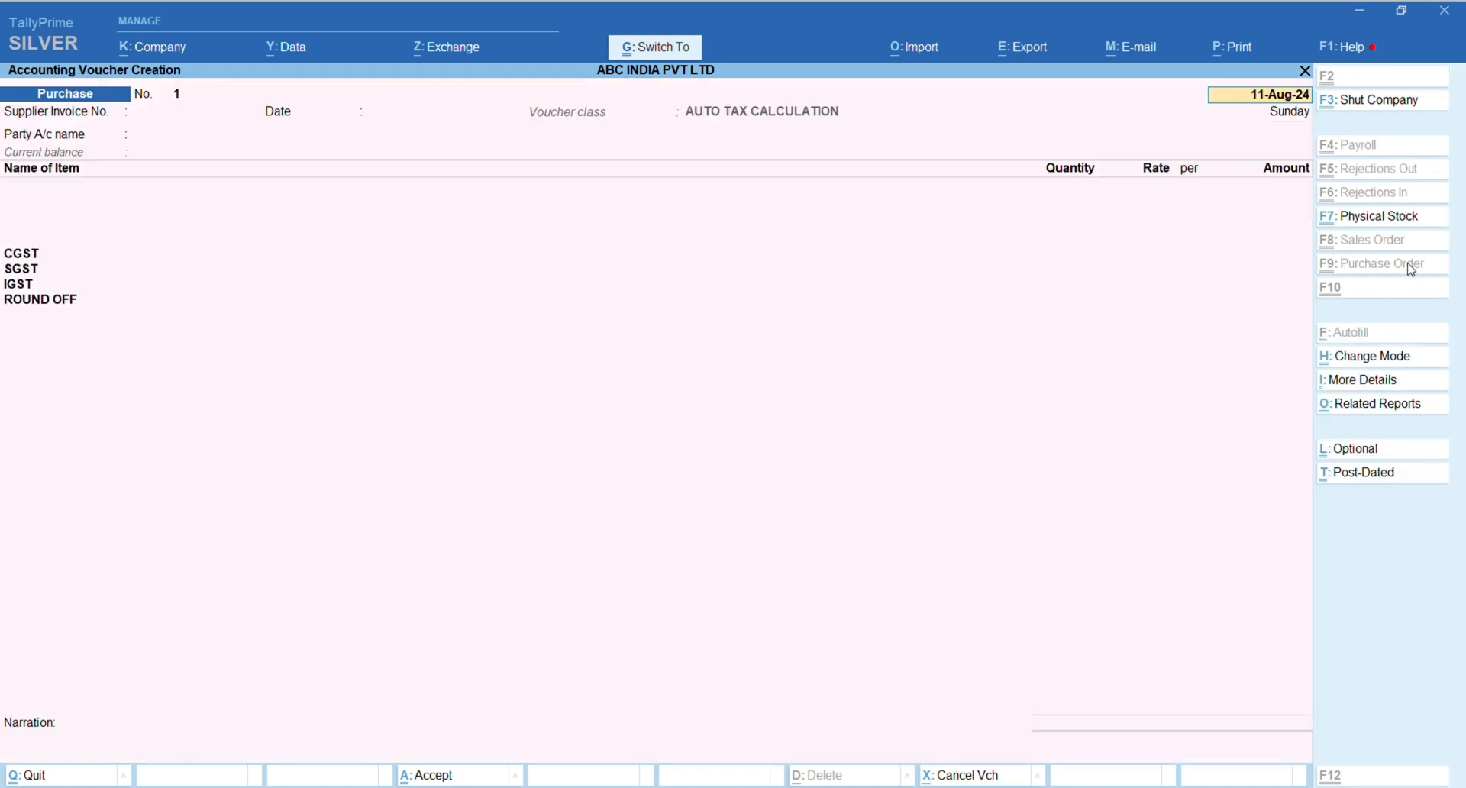
Step: Choose NAIN ELECTRONICS as the purchase voucher's party account and accept the default receipt and party details
key(Return)
key(Return)
key(Return)
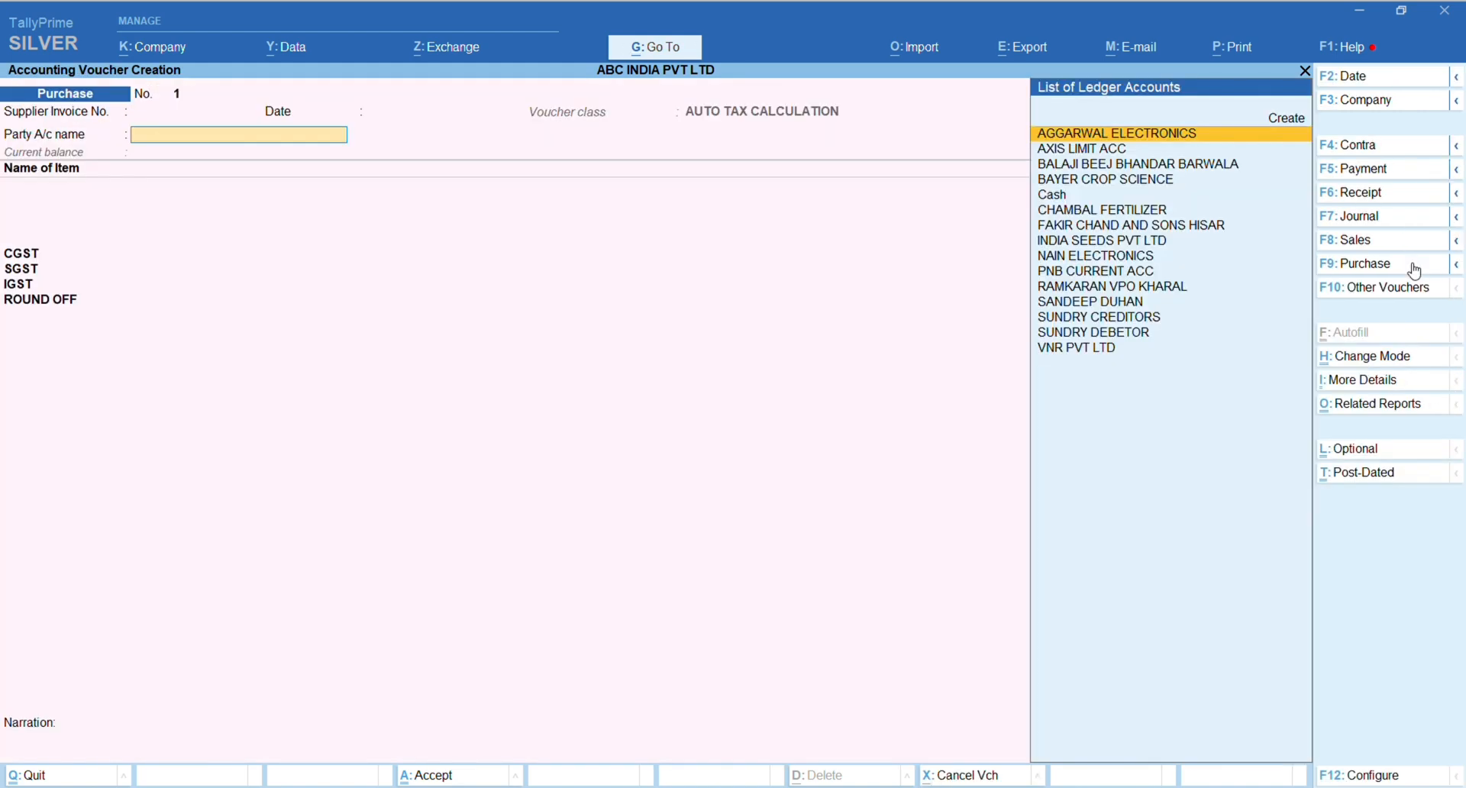
text(nain)
key(Return)
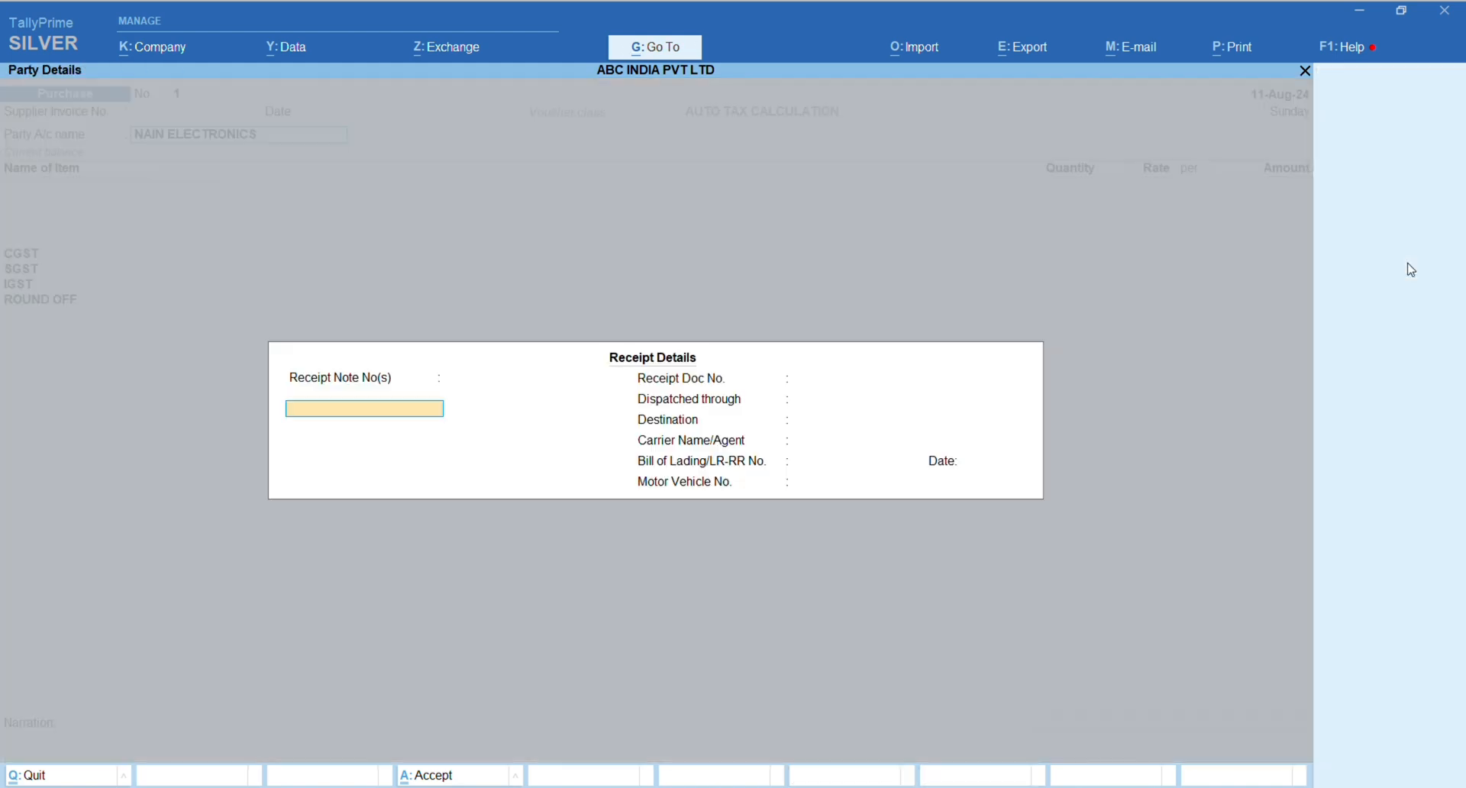
key(ctrl+a)
key(ctrl+a)
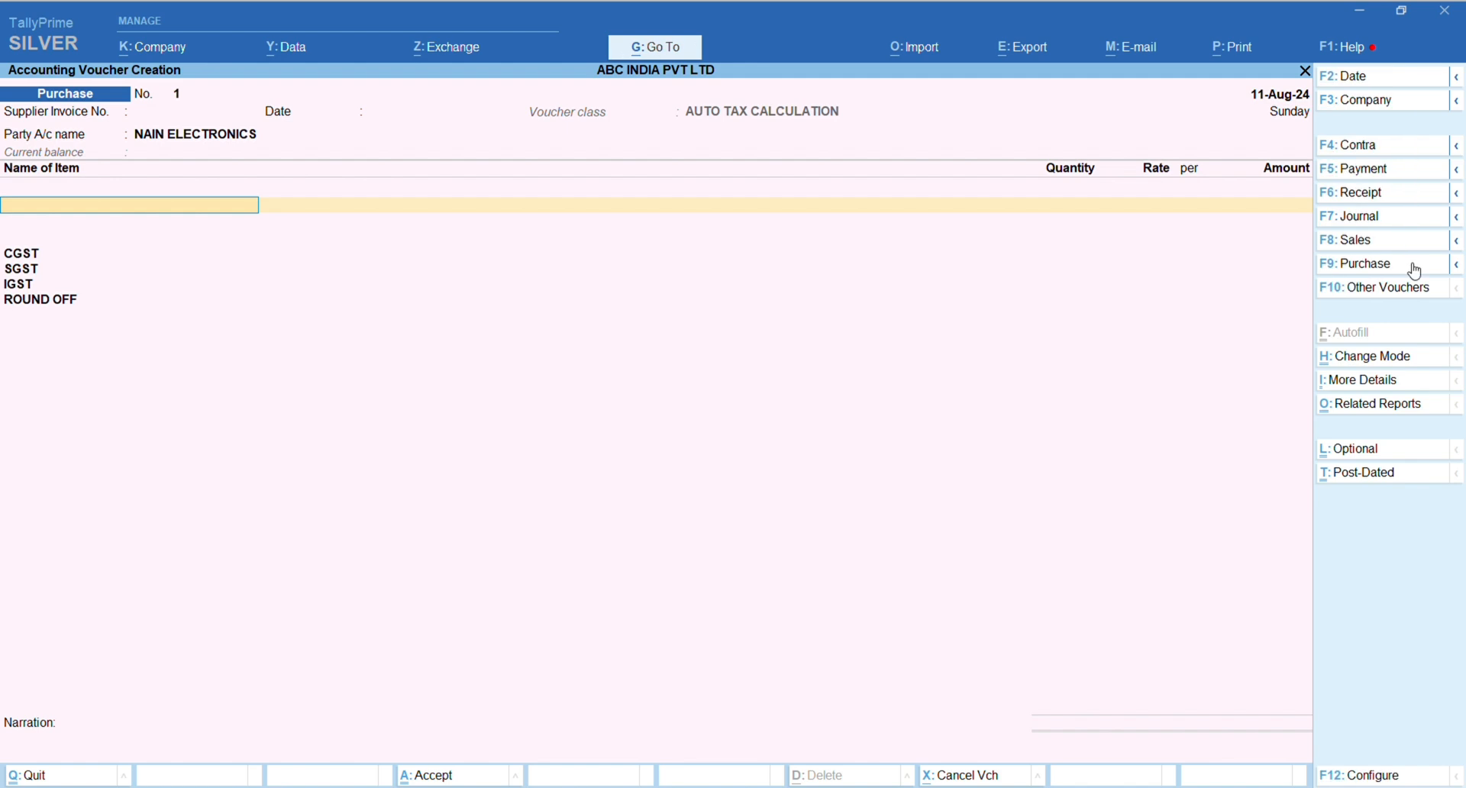
Step: Start a new stock item named LED TV under Primary with PCS as its unit
text(LED)
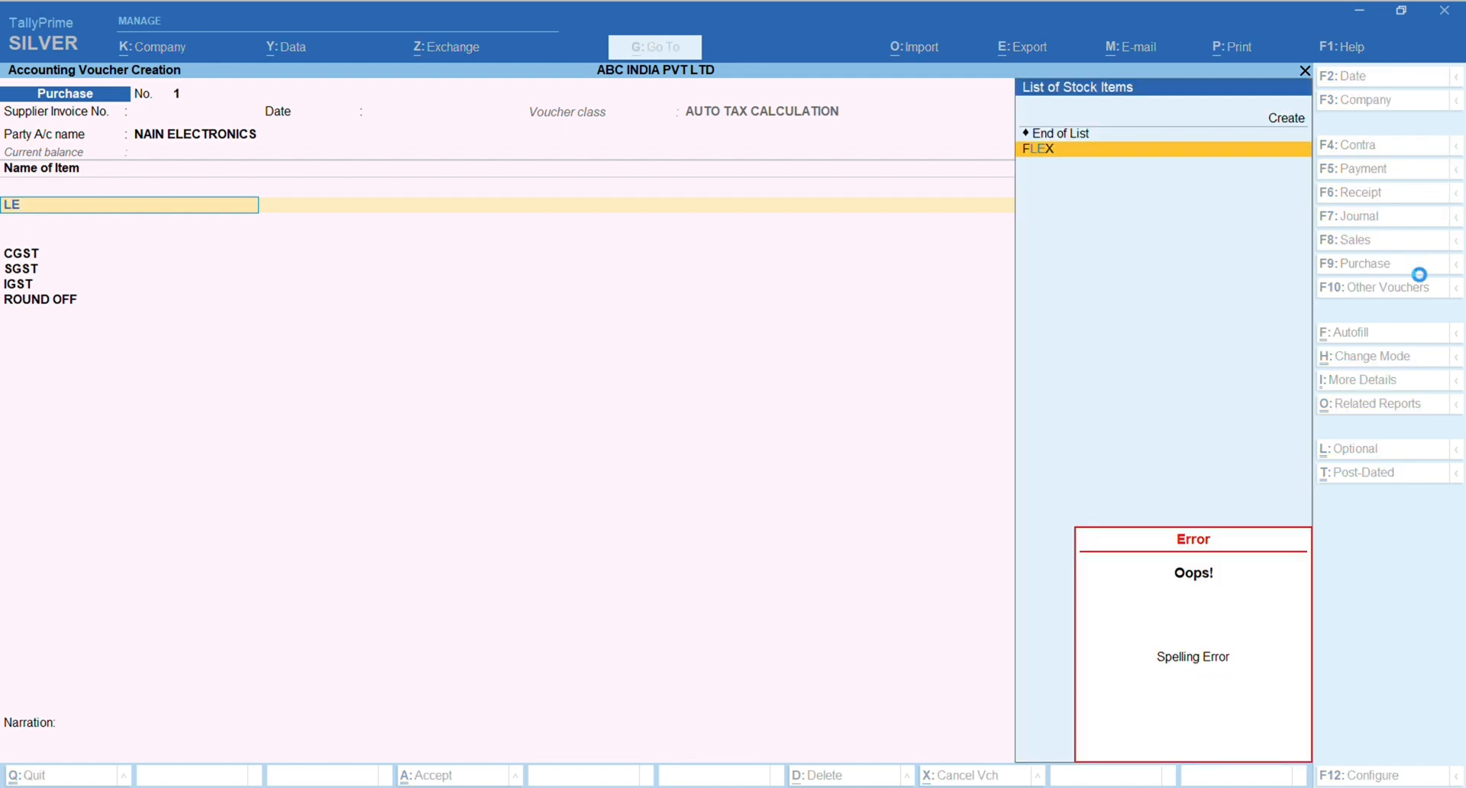
key(alt+c)
text(LED)
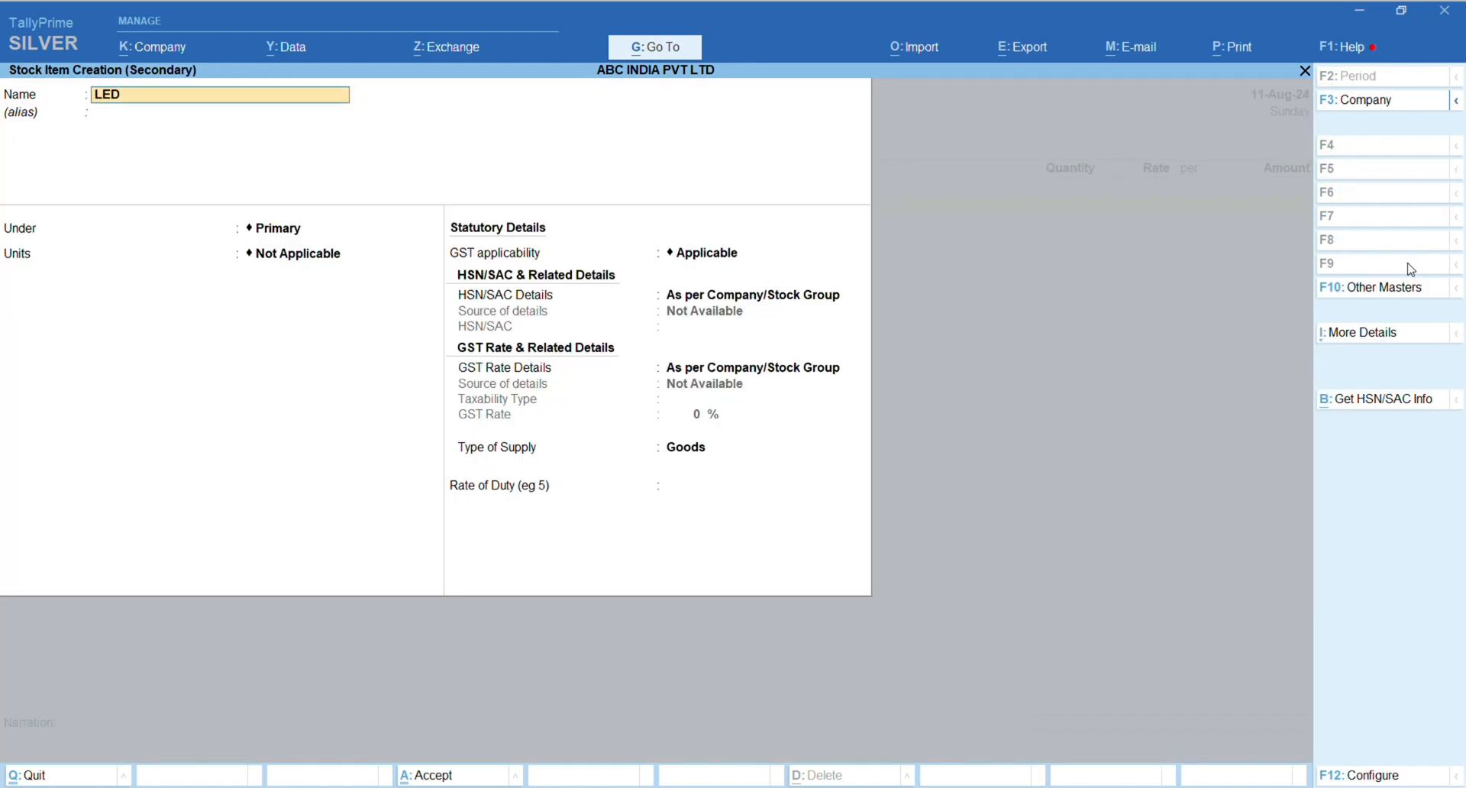
text( TV)
key(Return)
key(Return)
key(Return)
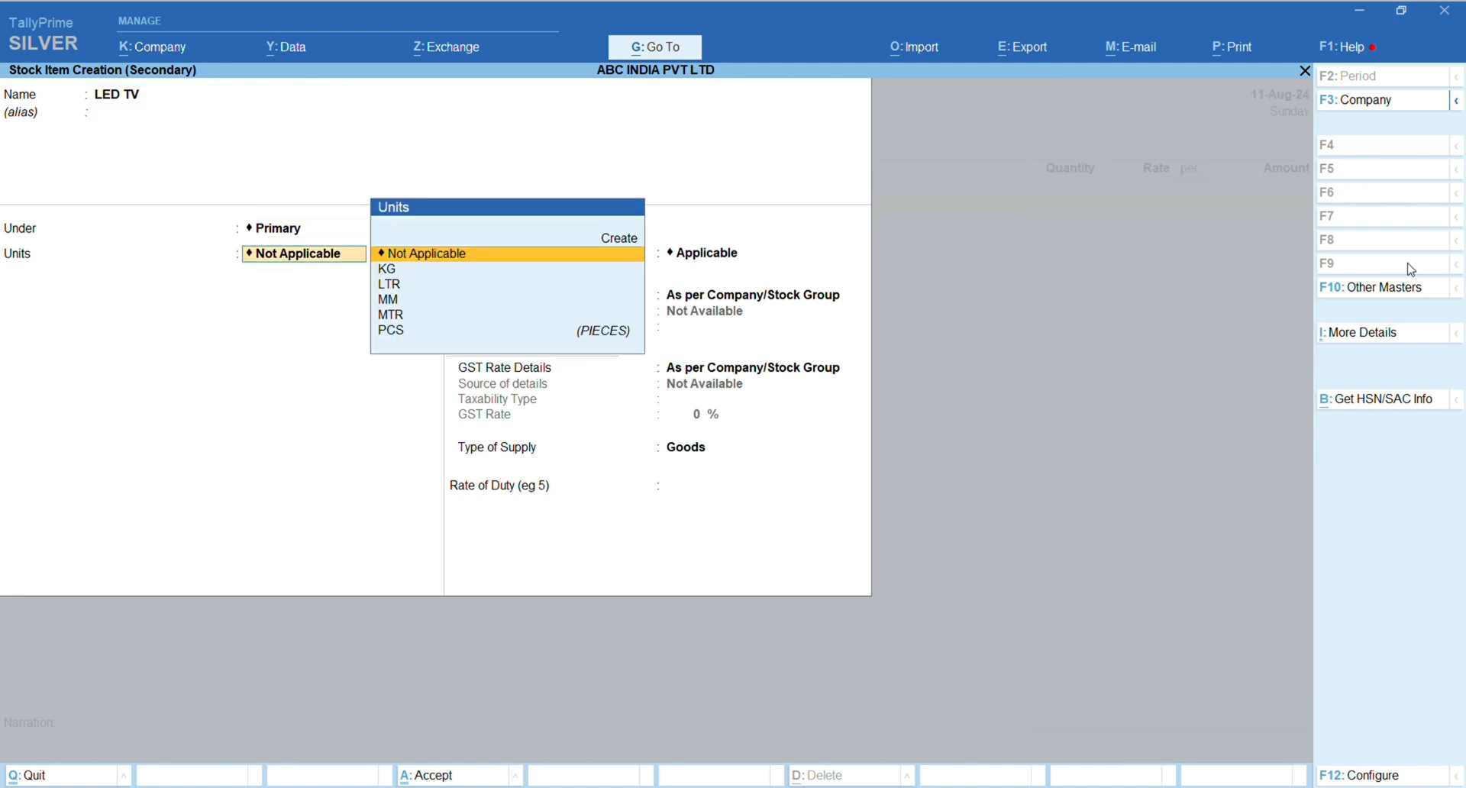
key(Down)
key(Down)
key(Down)
key(Down)
key(Down)
key(Return)
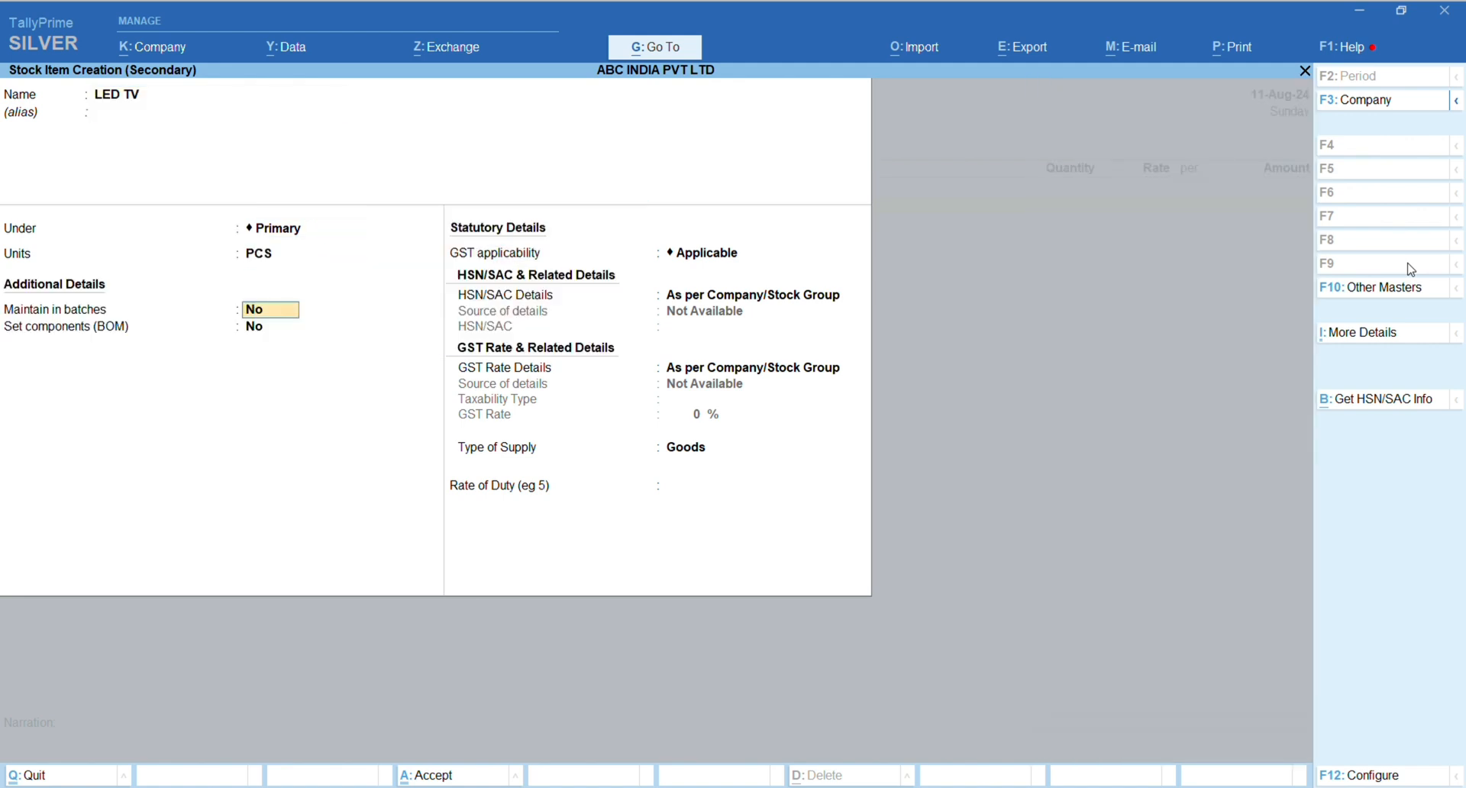
Step: Keep the LED TV item's default batch and GST settings with Goods as the supply type, and save it
key(Return)
key(Return)
key(Return)
key(Return)
key(Return)
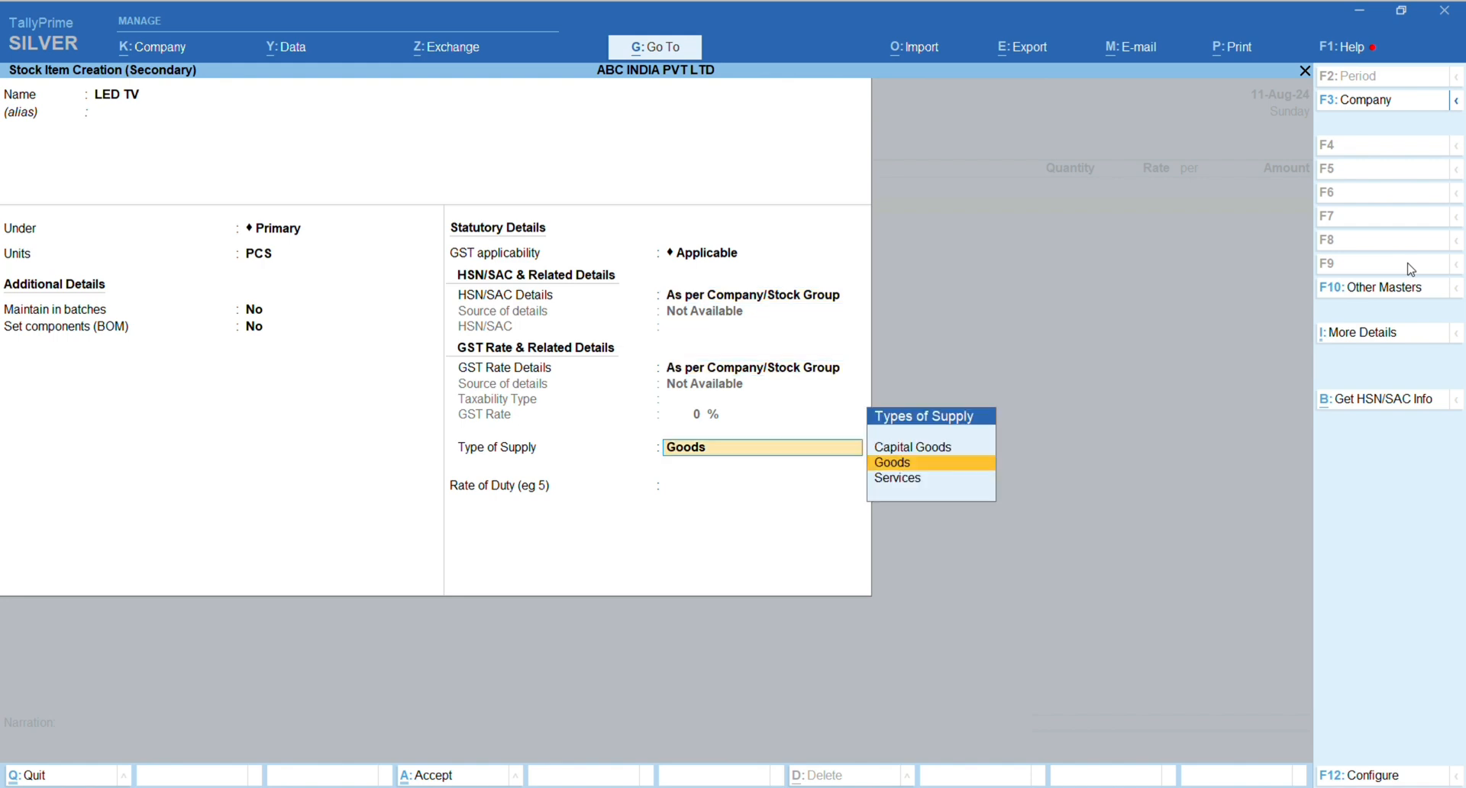
key(Return)
key(ctrl+a)
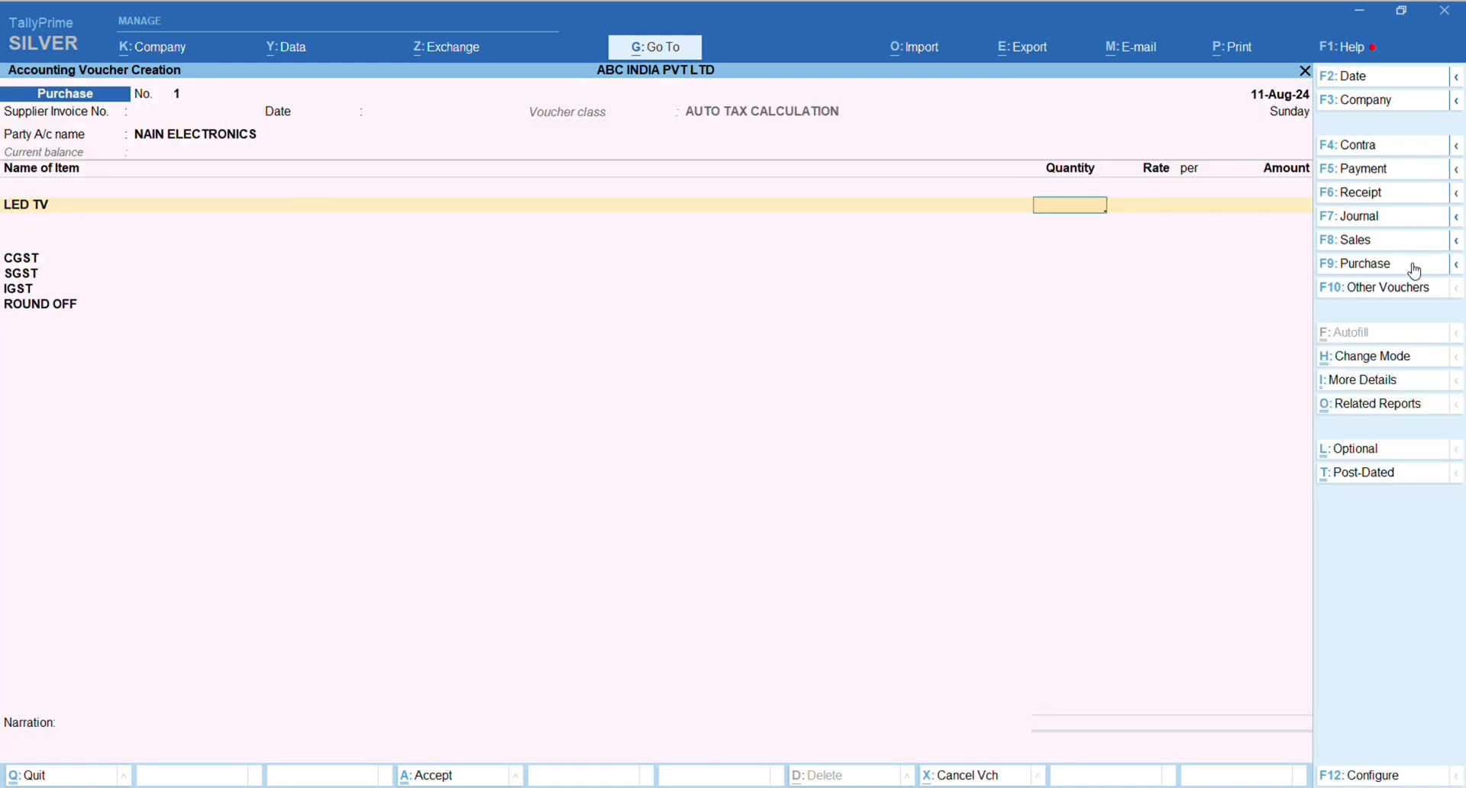
Step: Enter a quantity of 10 PCS at a rate of 20,000 for the LED TV line
text(10)
key(Return)
text(20000)
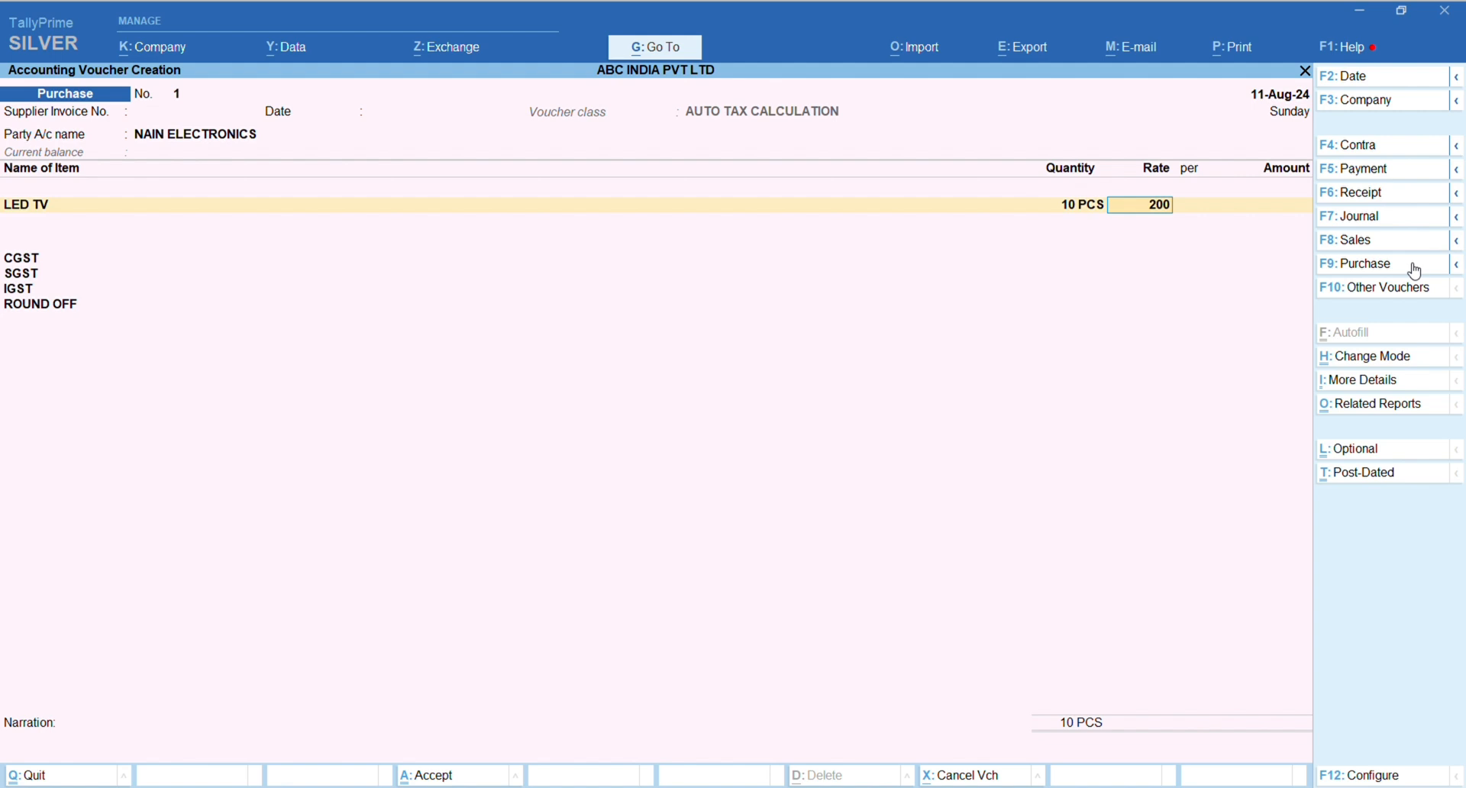
key(Return)
key(Return)
key(Return)
key(Return)
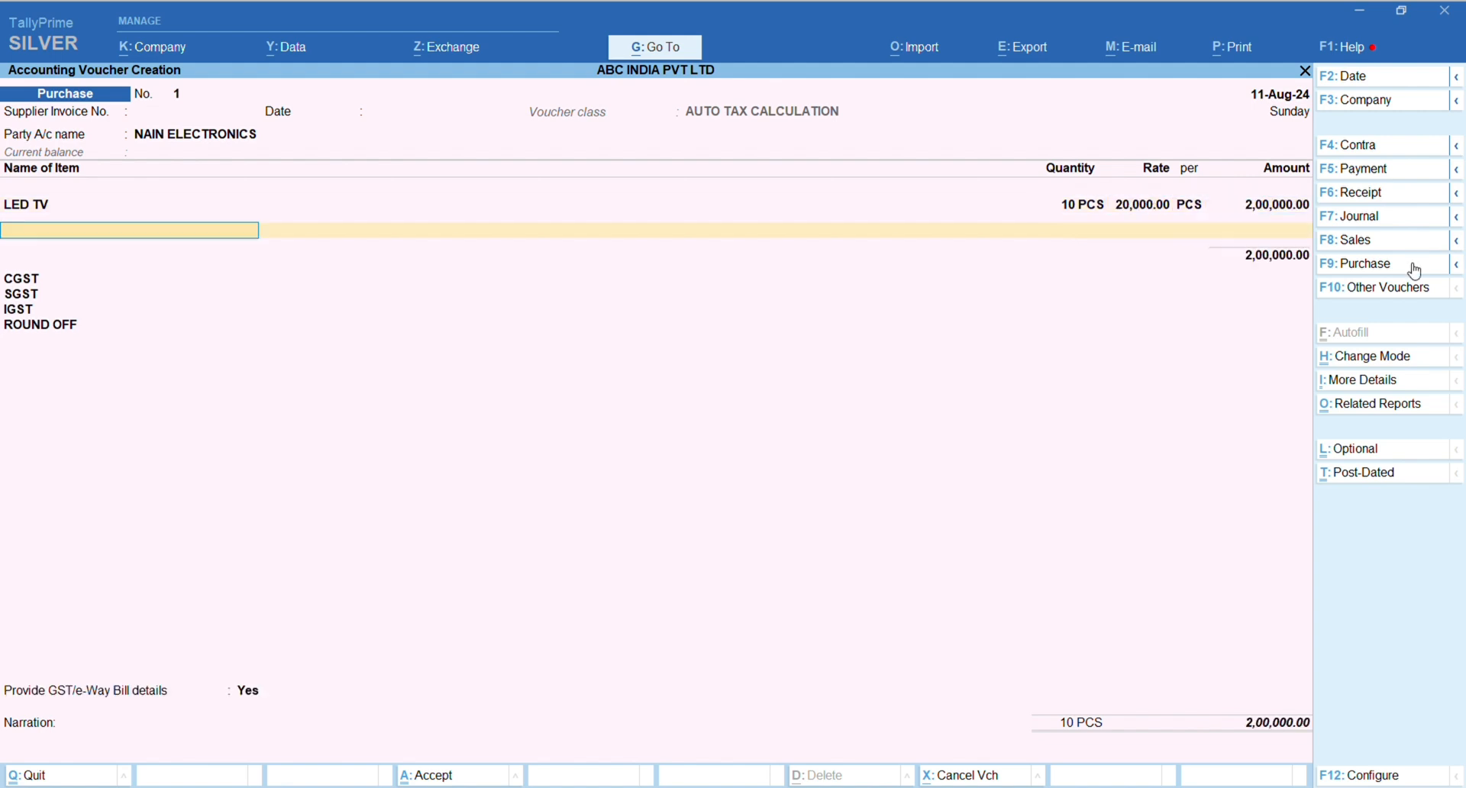
Step: End the purchase voucher's item list and open the bill-wise details for the party
key(Up)
key(Return)
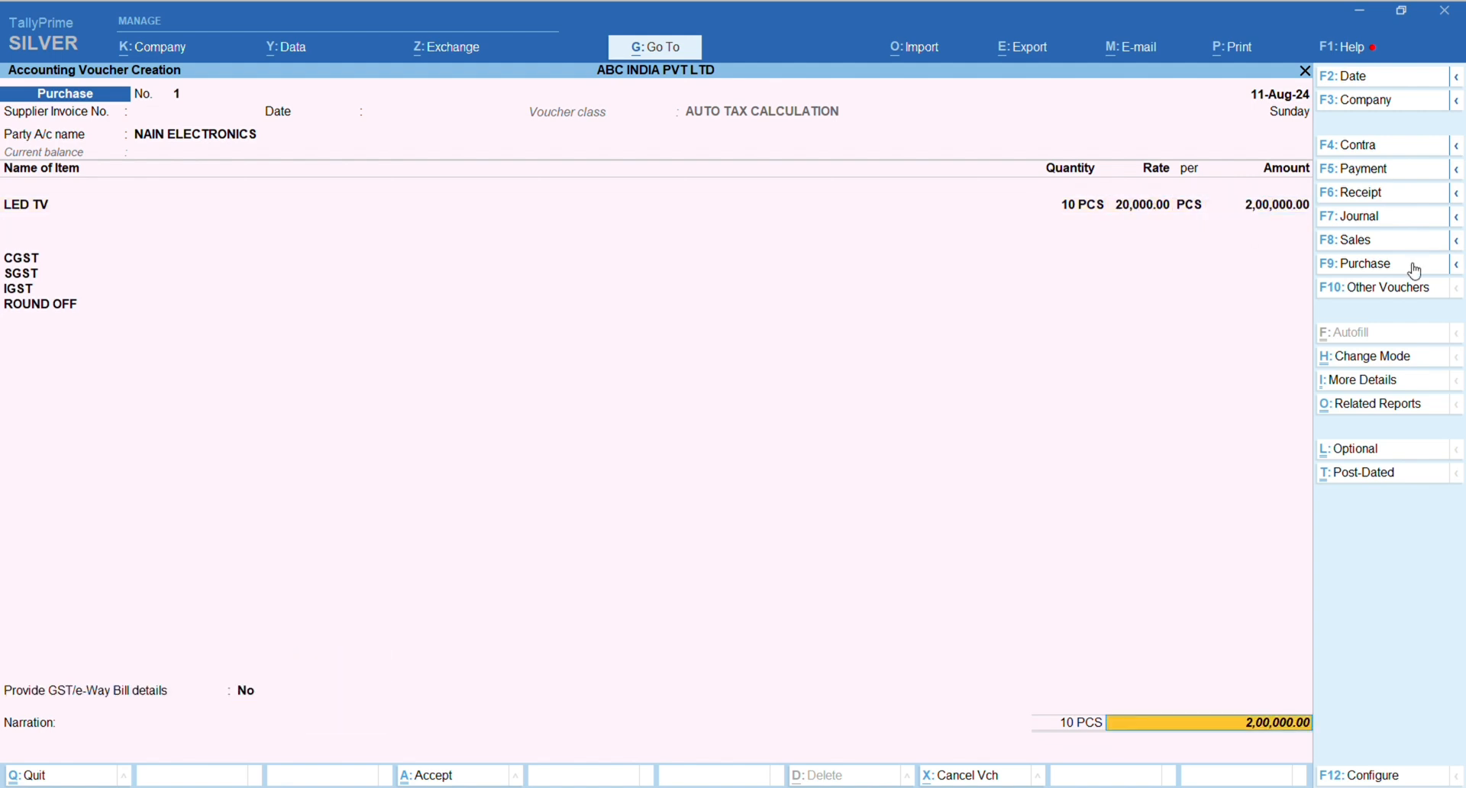
key(Return)
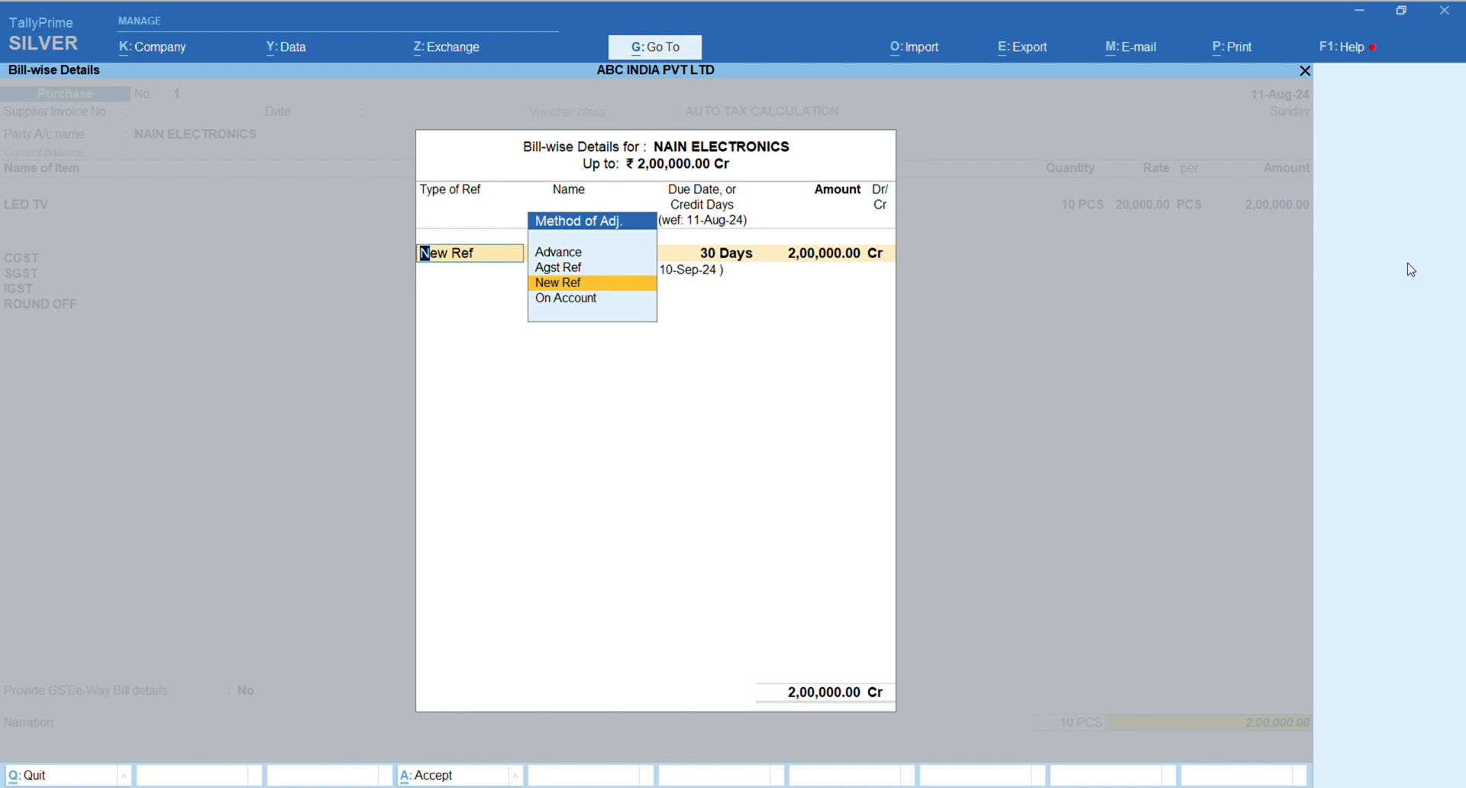
Step: Enter the bill as a New Ref named 100 with 30 days' credit for the full 2,00,000, and save the purchase voucher
key(Return)
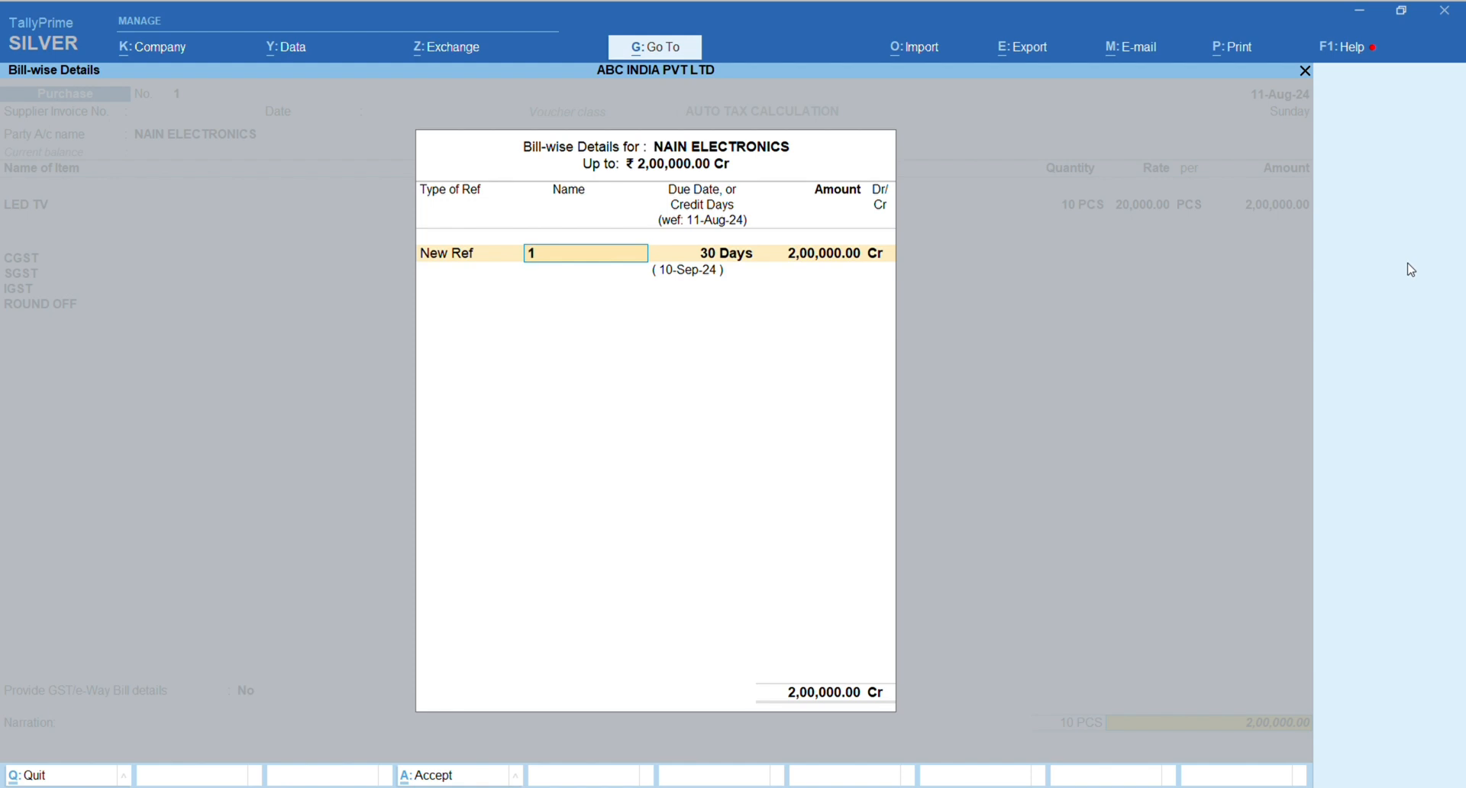
text(00)
key(Return)
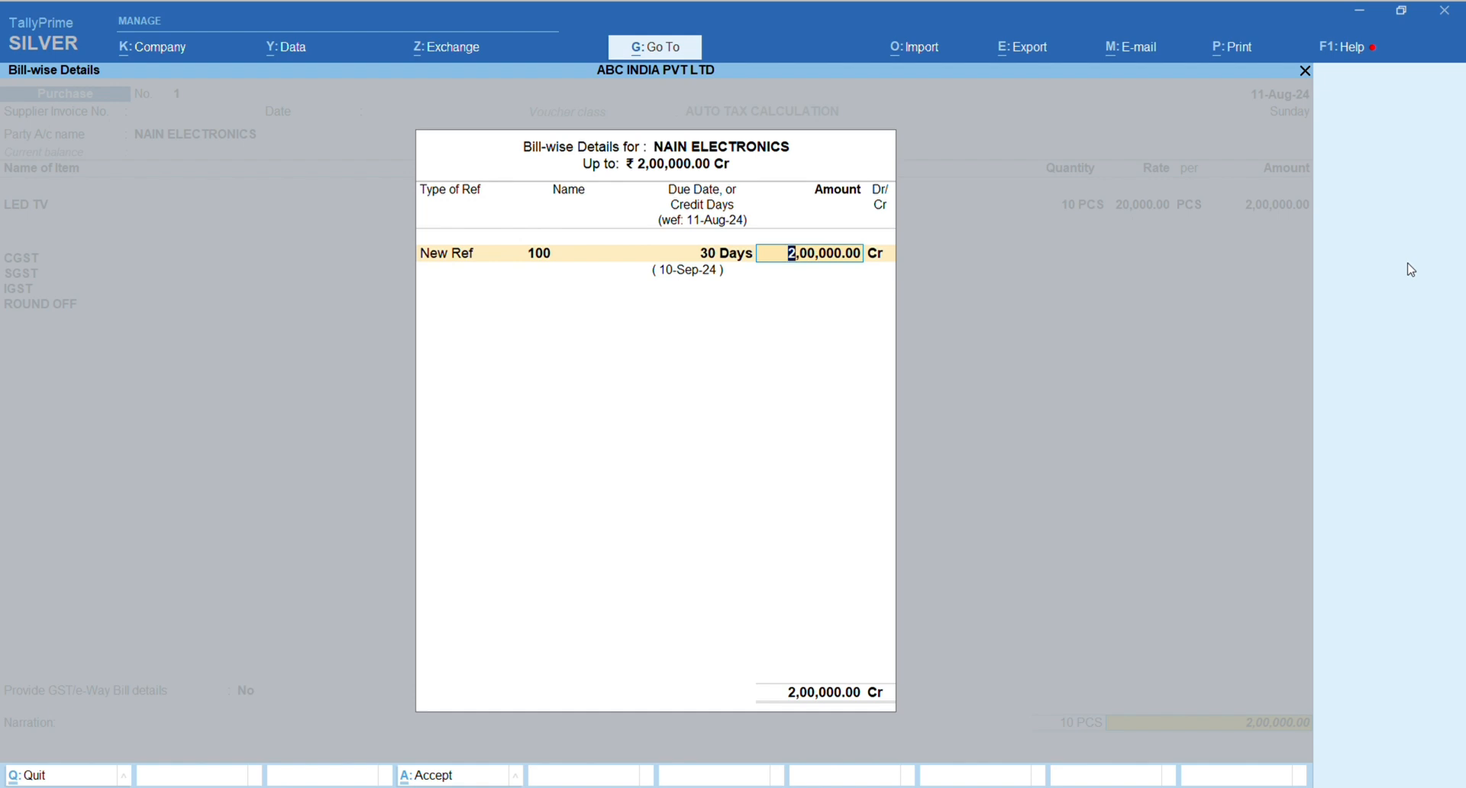
key(BackSpace)
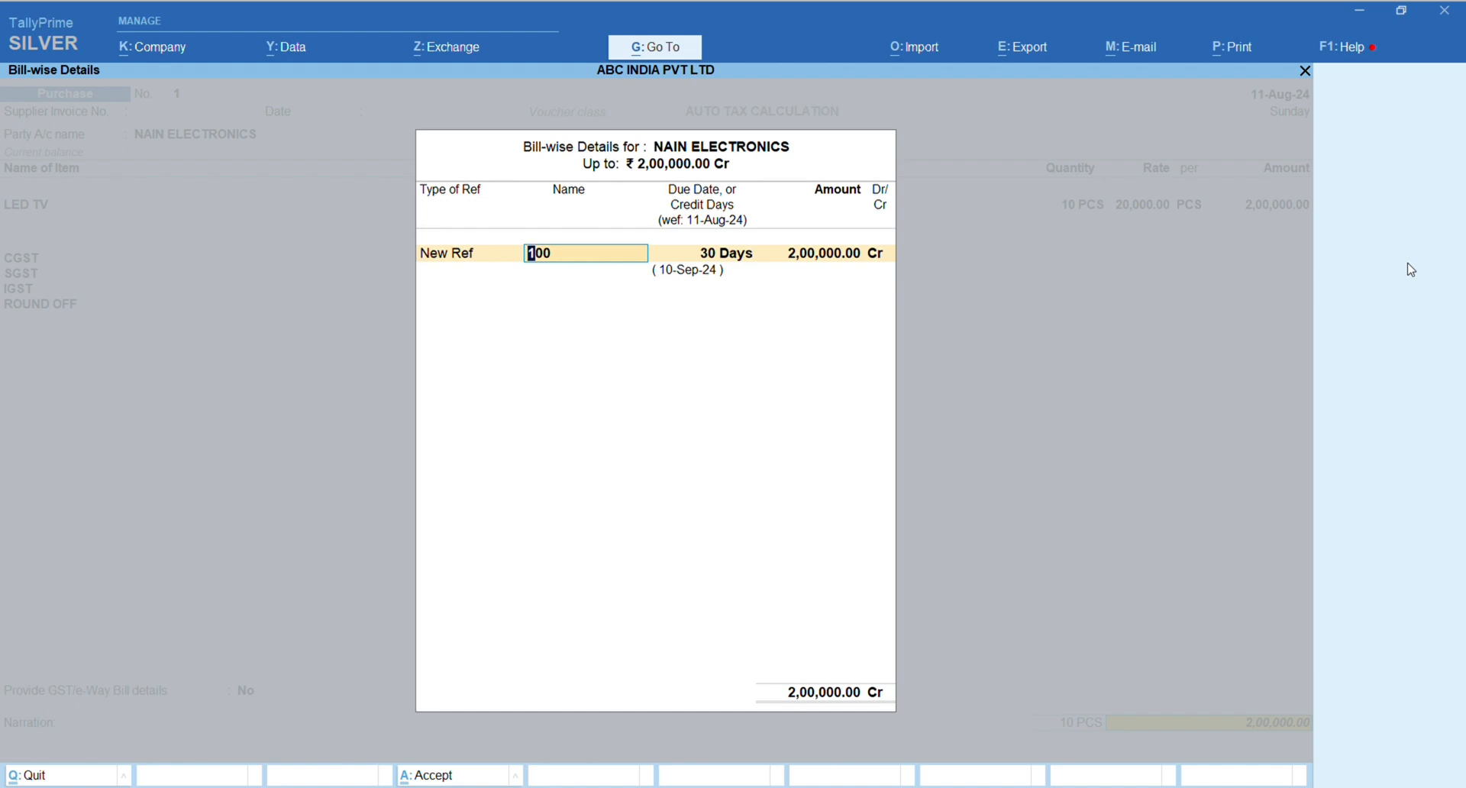
key(Return)
key(Return)
key(Return)
key(Return)
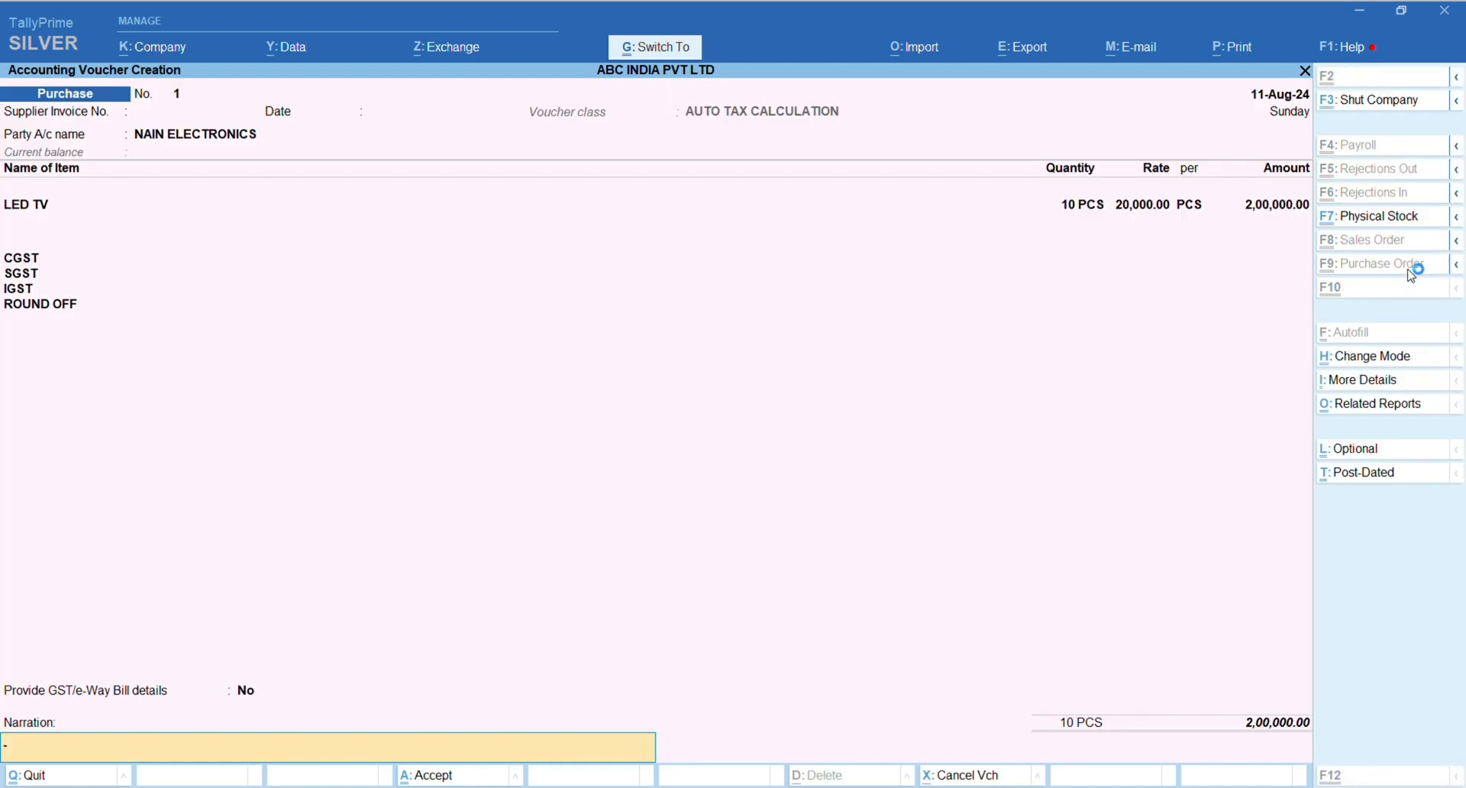
key(ctrl+a)
Step: Select NAIN ELECTRONICS as the party of the new purchase voucher, keeping the receipt and party details as they are
key(Return)
key(Return)
key(Return)
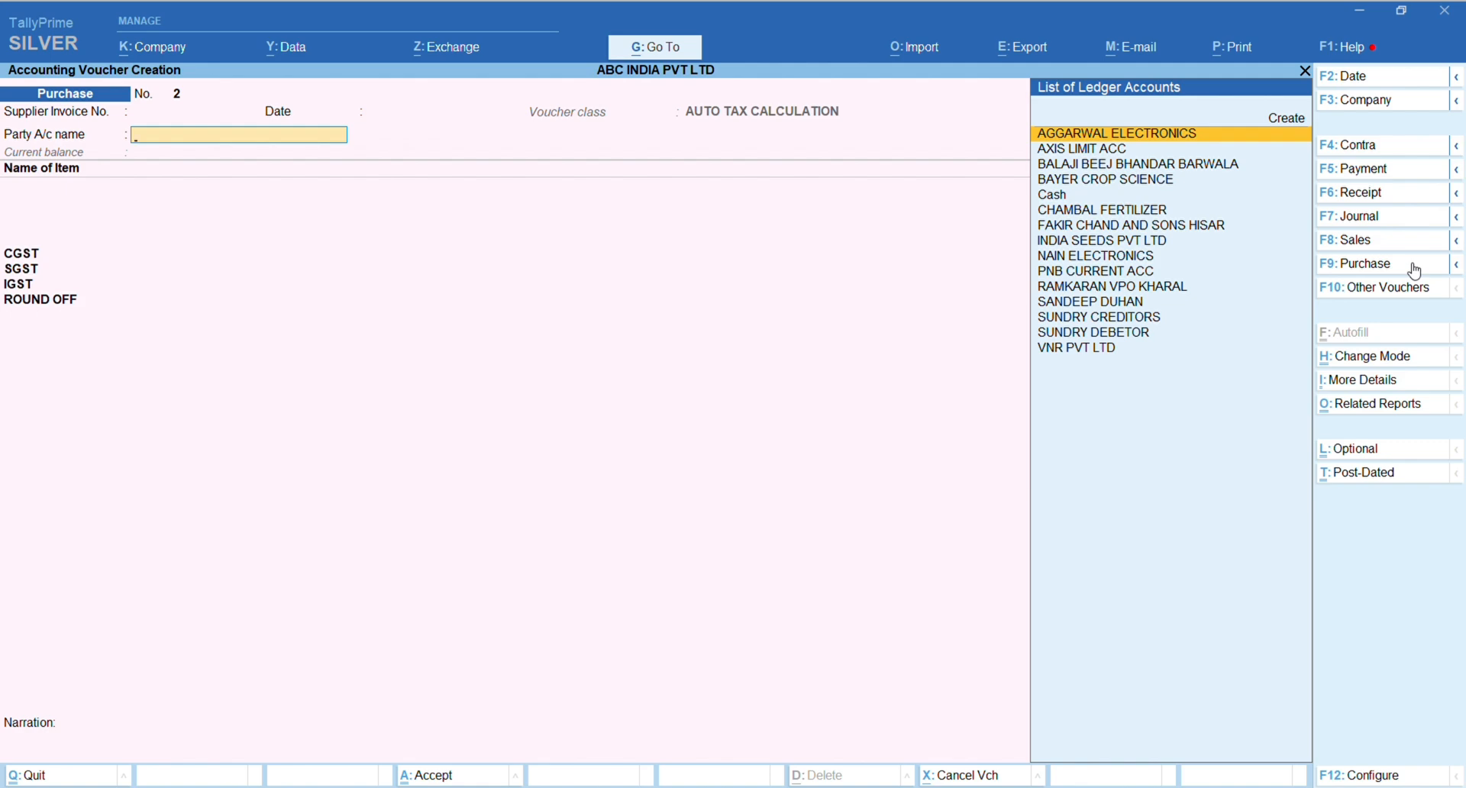
text(nain)
key(Return)
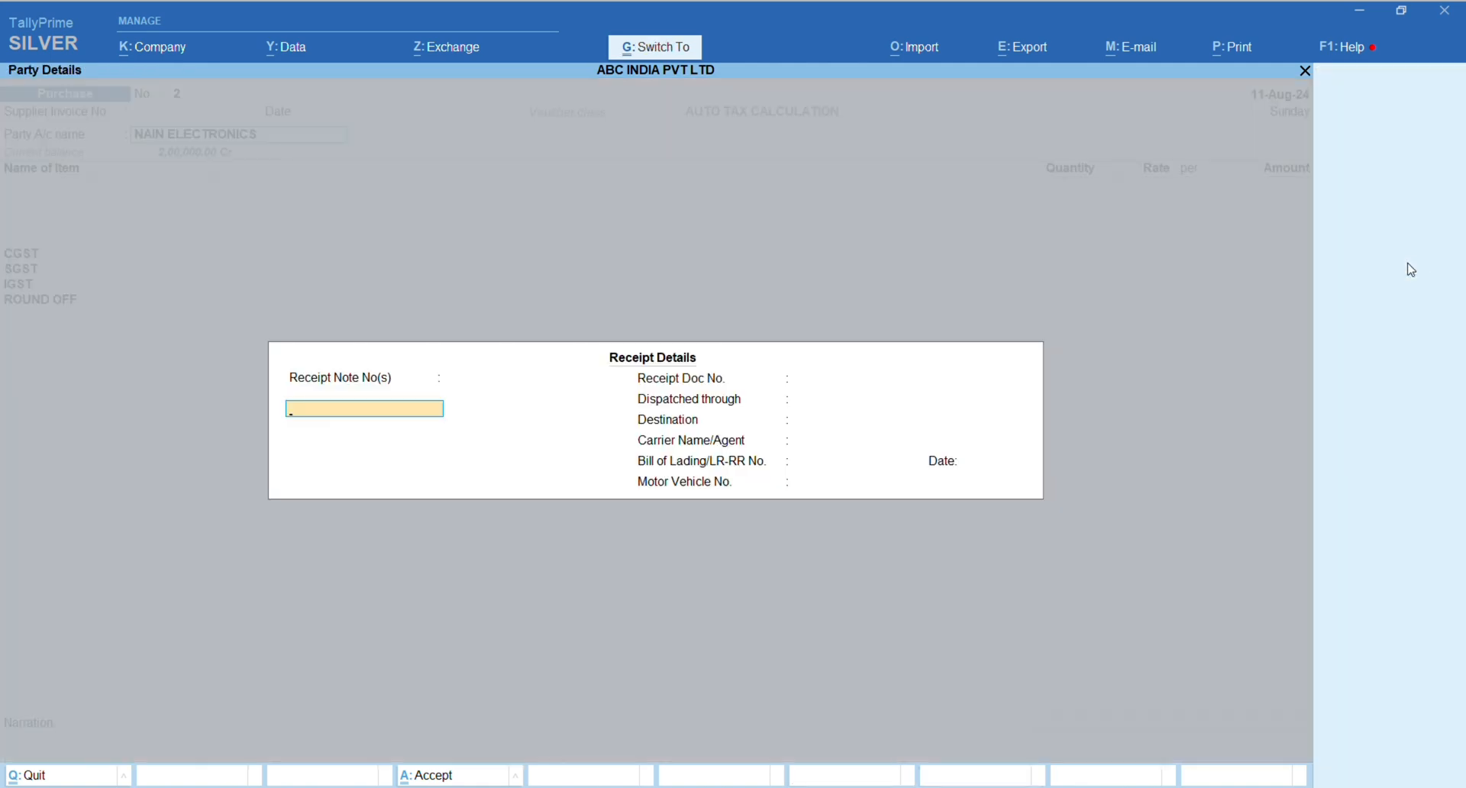
key(ctrl+a)
key(ctrl+a)
Step: Set the second purchase voucher's date to 13-Aug-24
key(F2)
text(1)
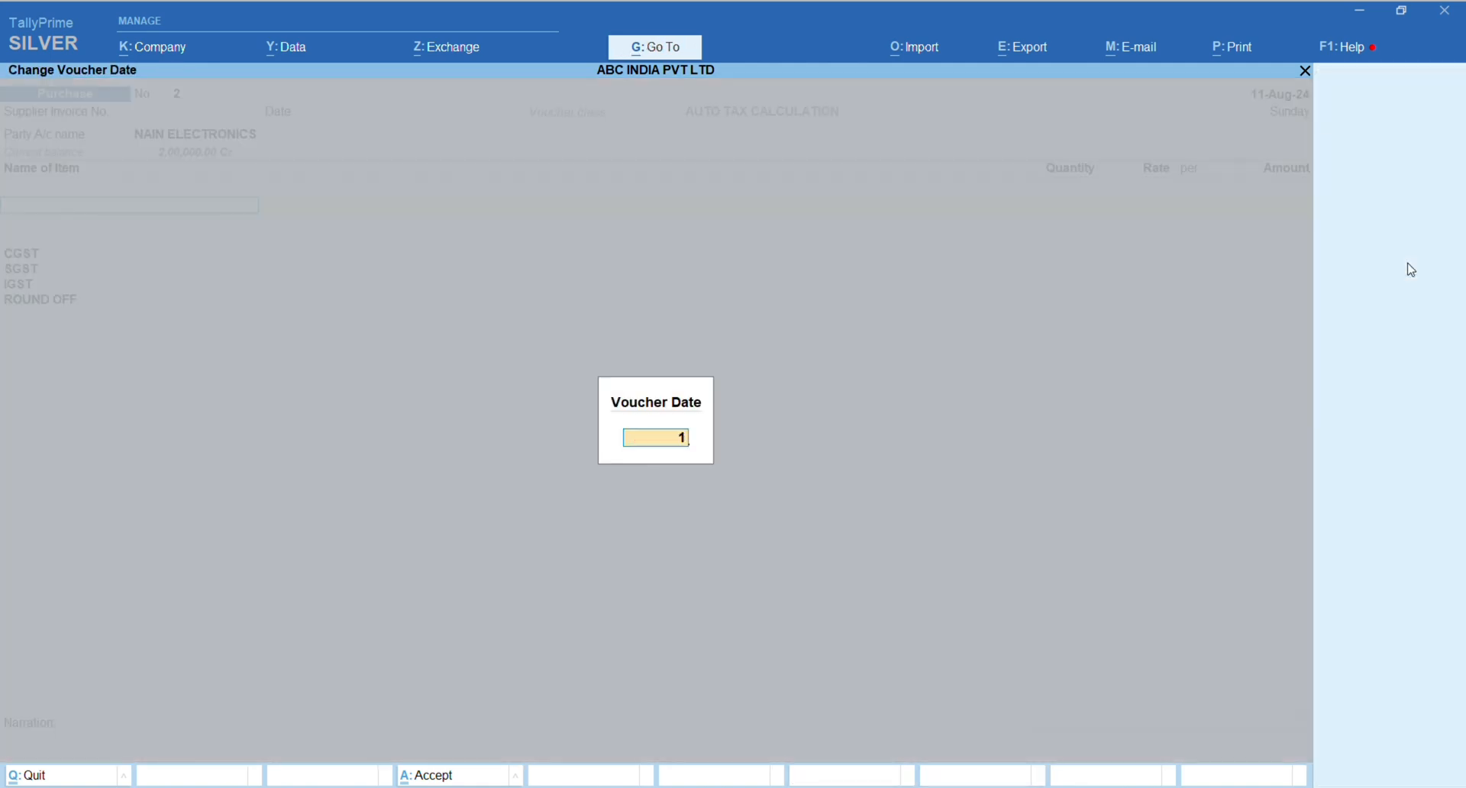
text(3)
key(Return)
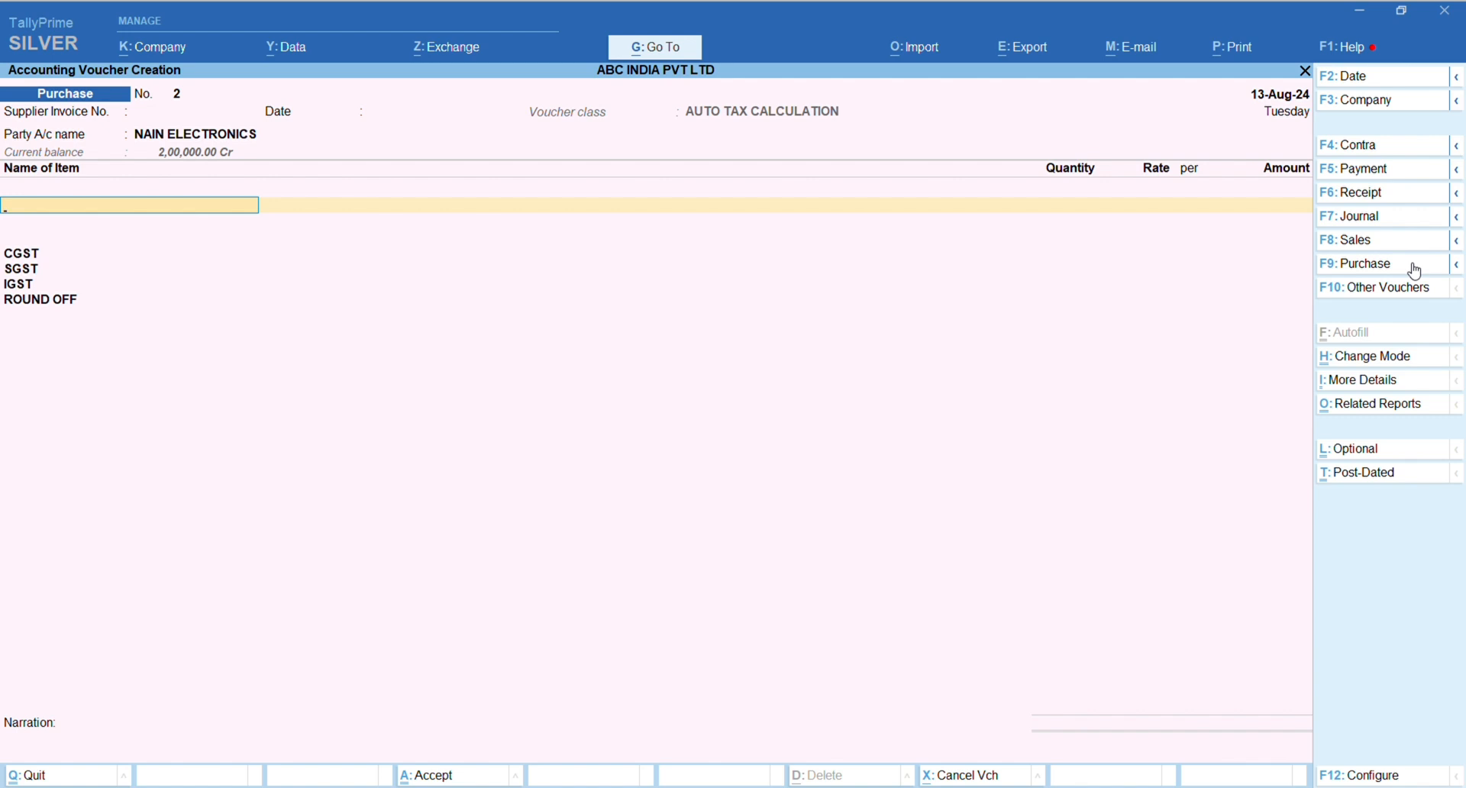
Step: Add an LED TV line of 5 PCS at a rate of 20,000 to the purchase voucher
text(LED)
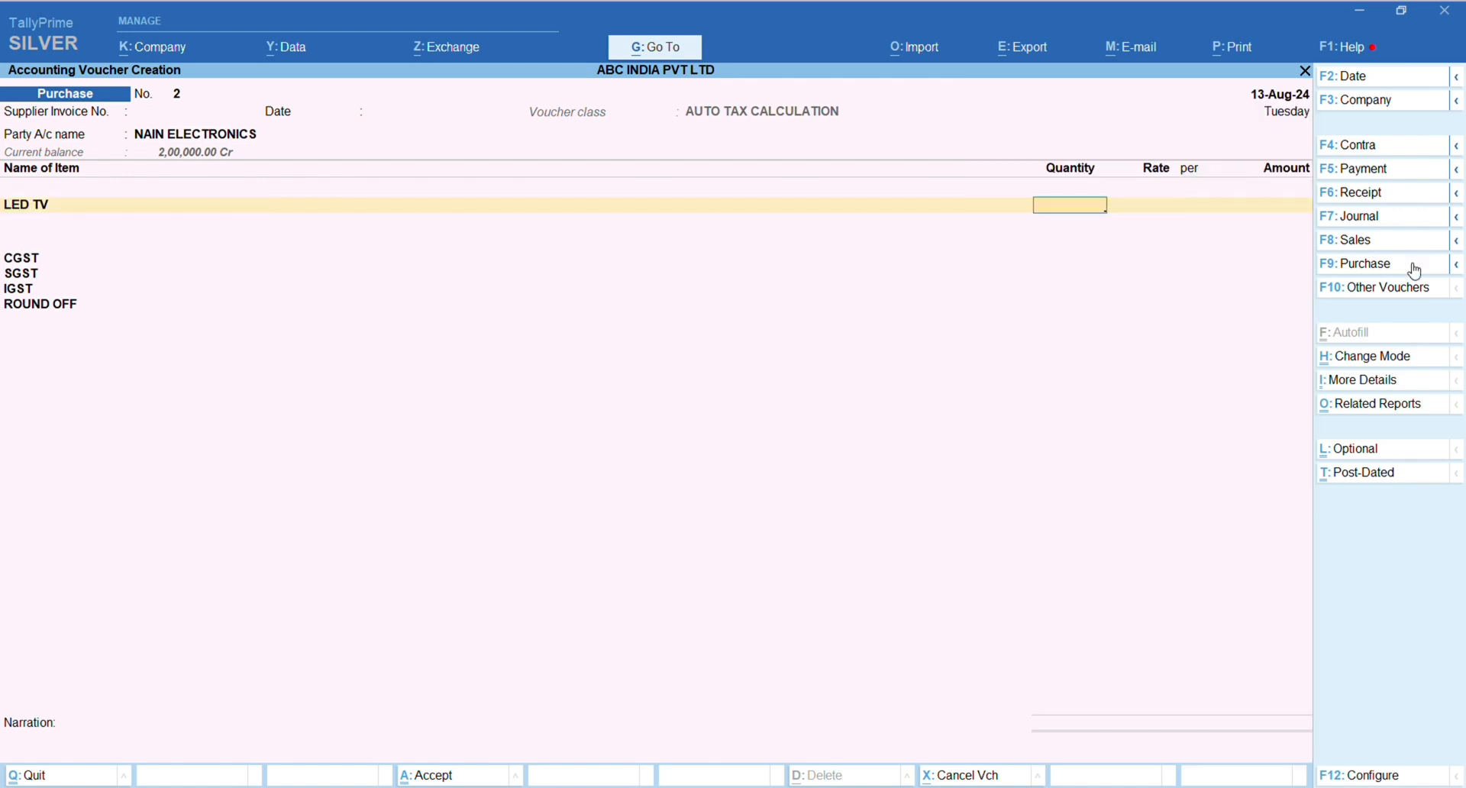
text(5)
key(Return)
key(Return)
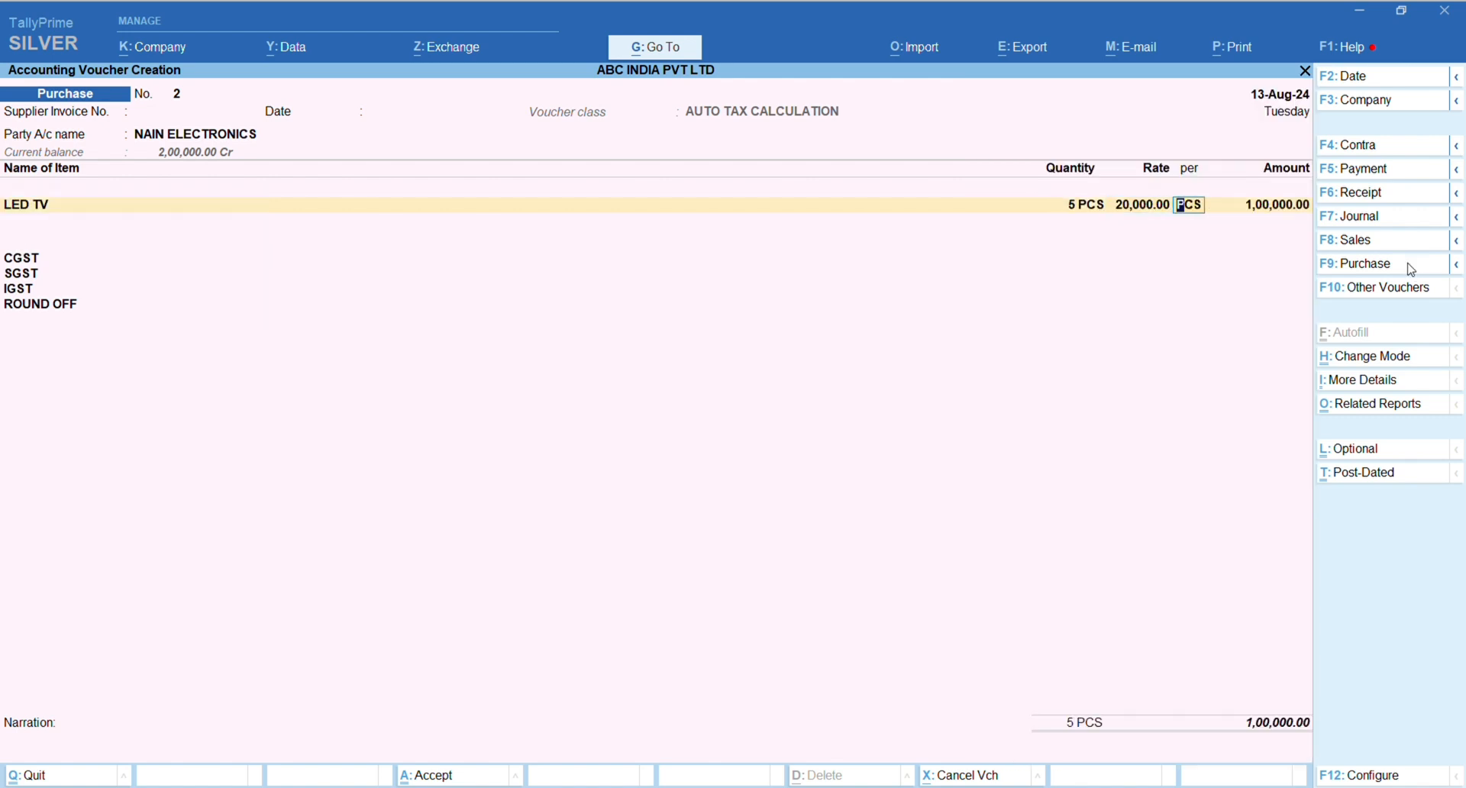
key(Return)
key(Return)
Step: Set the GST/e-Way Bill details option to No and open the purchase's bill-wise details
key(n)
key(Return)
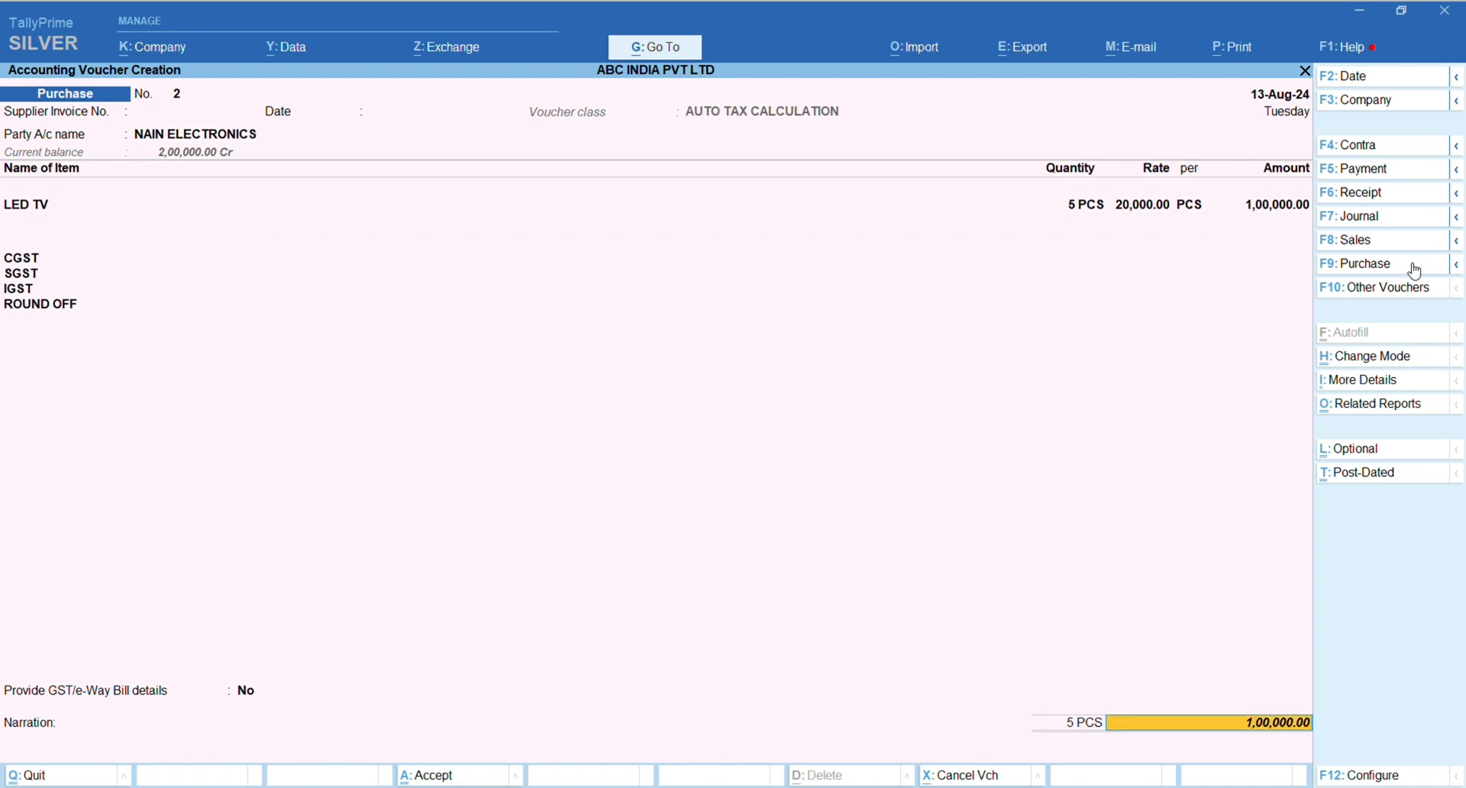
key(Return)
Step: Enter the bill as a New Ref named 110 with 30 days' credit for the full 1,00,000, and save the purchase voucher
key(Return)
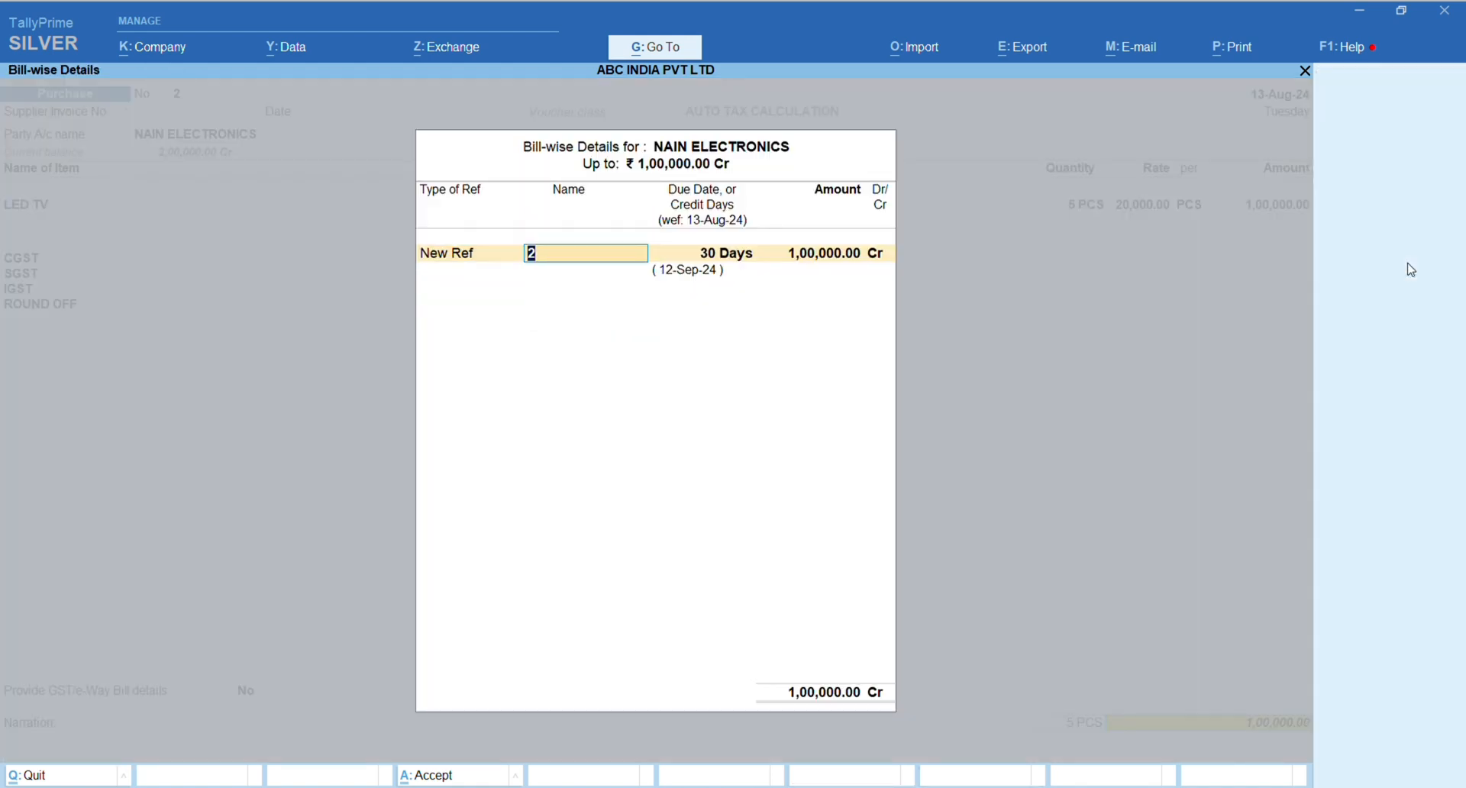
text(10)
key(BackSpace)
text(10)
key(Return)
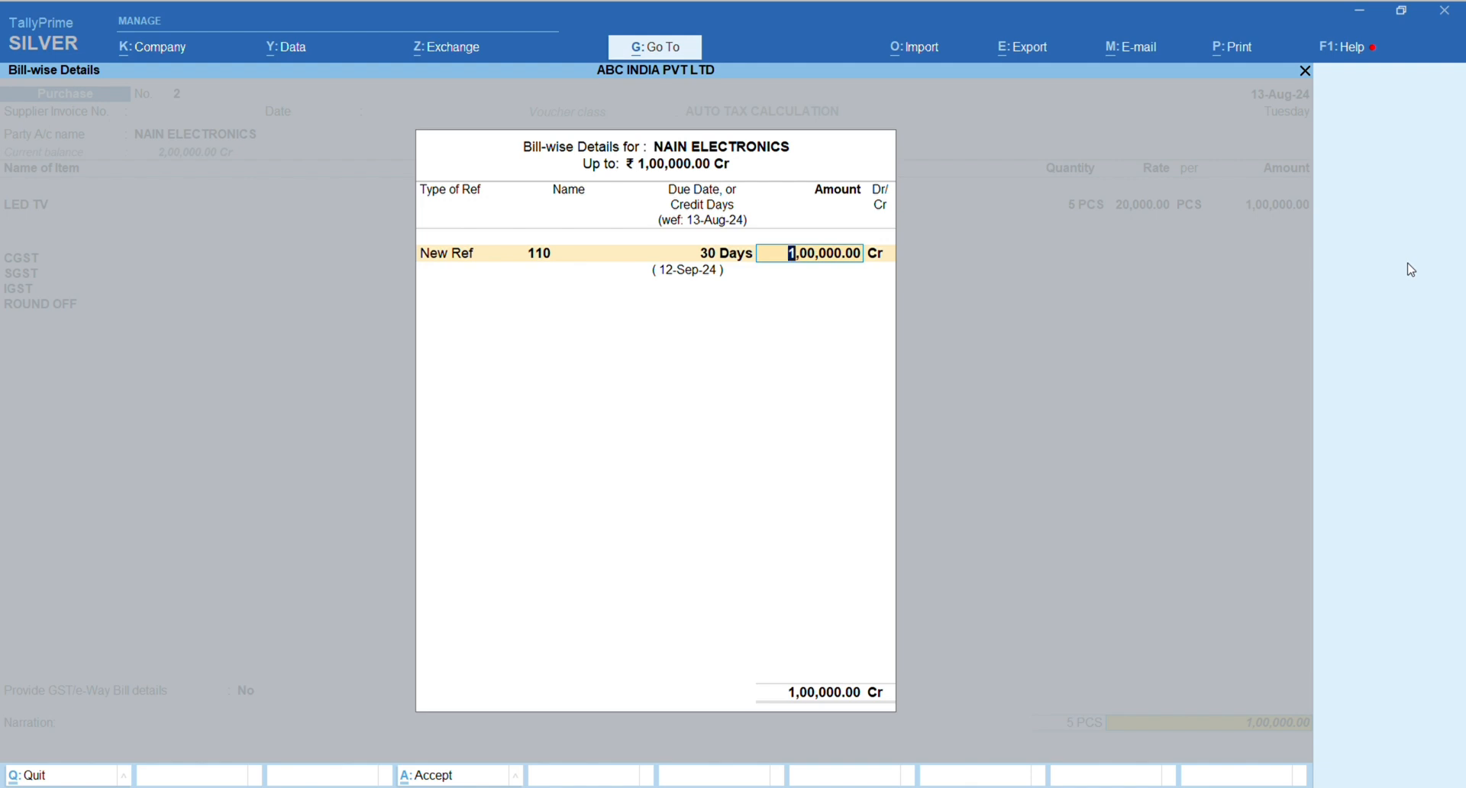
key(Return)
key(Return)
key(Return)
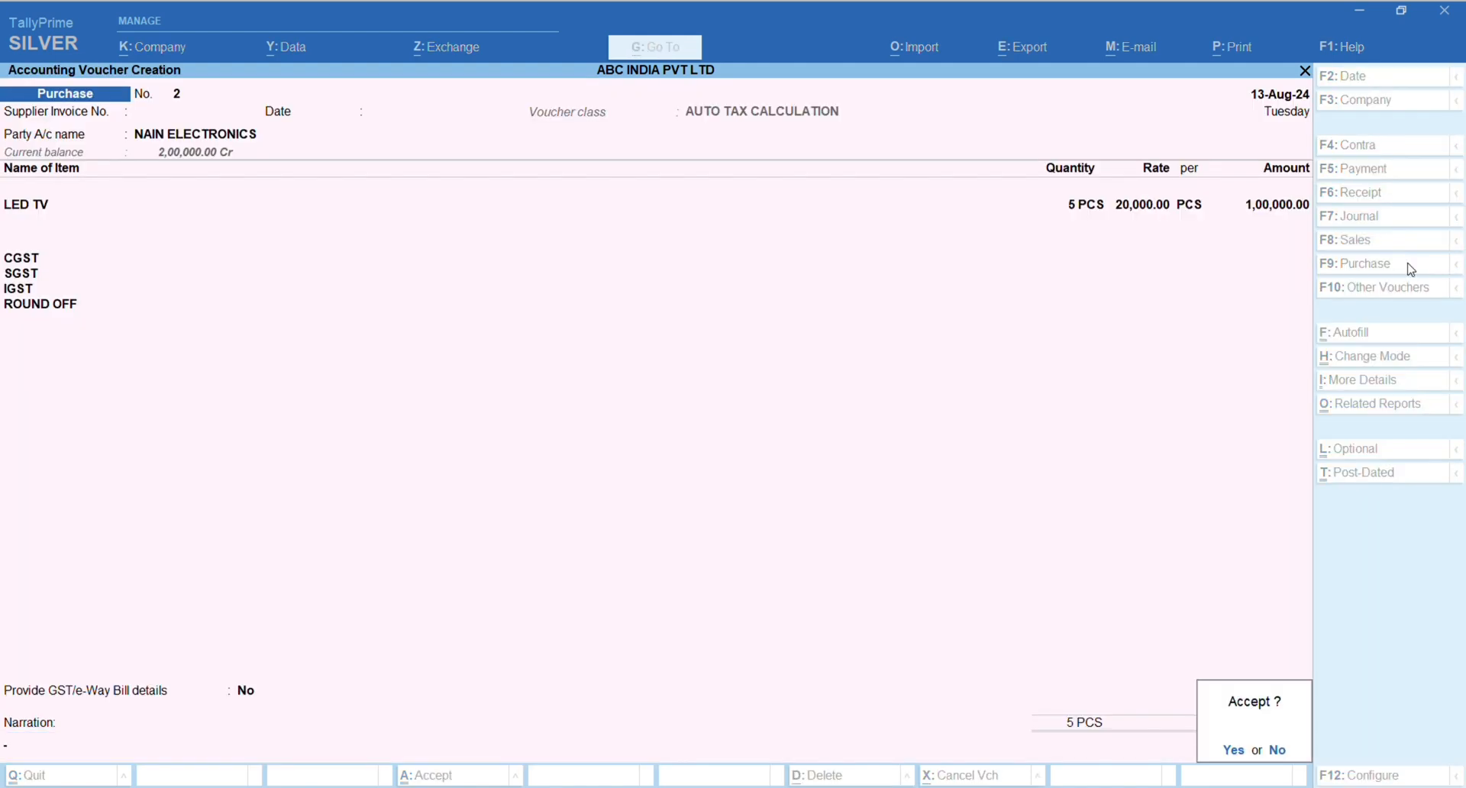
key(Return)
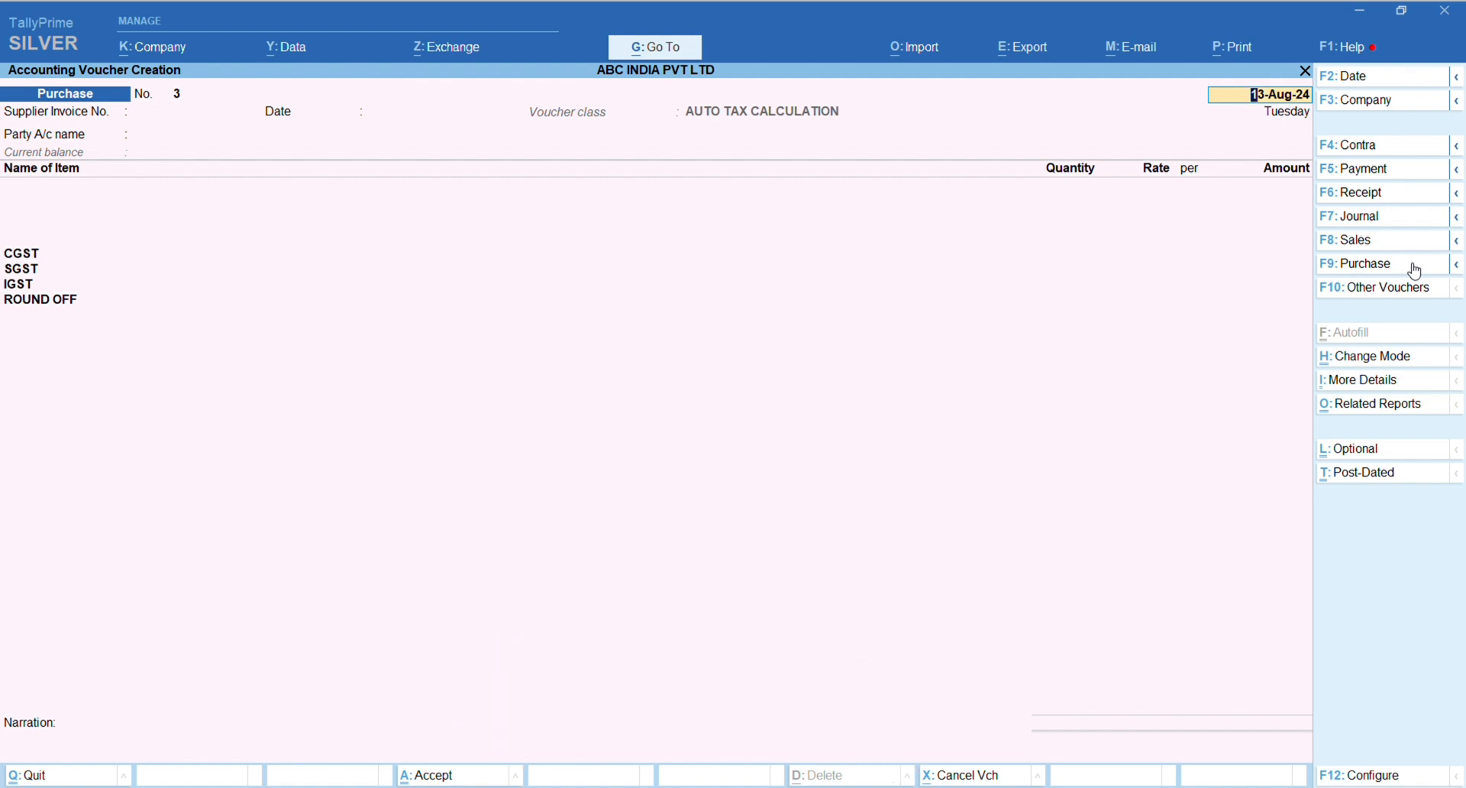
Step: Switch to a new sales voucher and set its date to 15-Aug-24
key(F8)
key(ctrl+q)
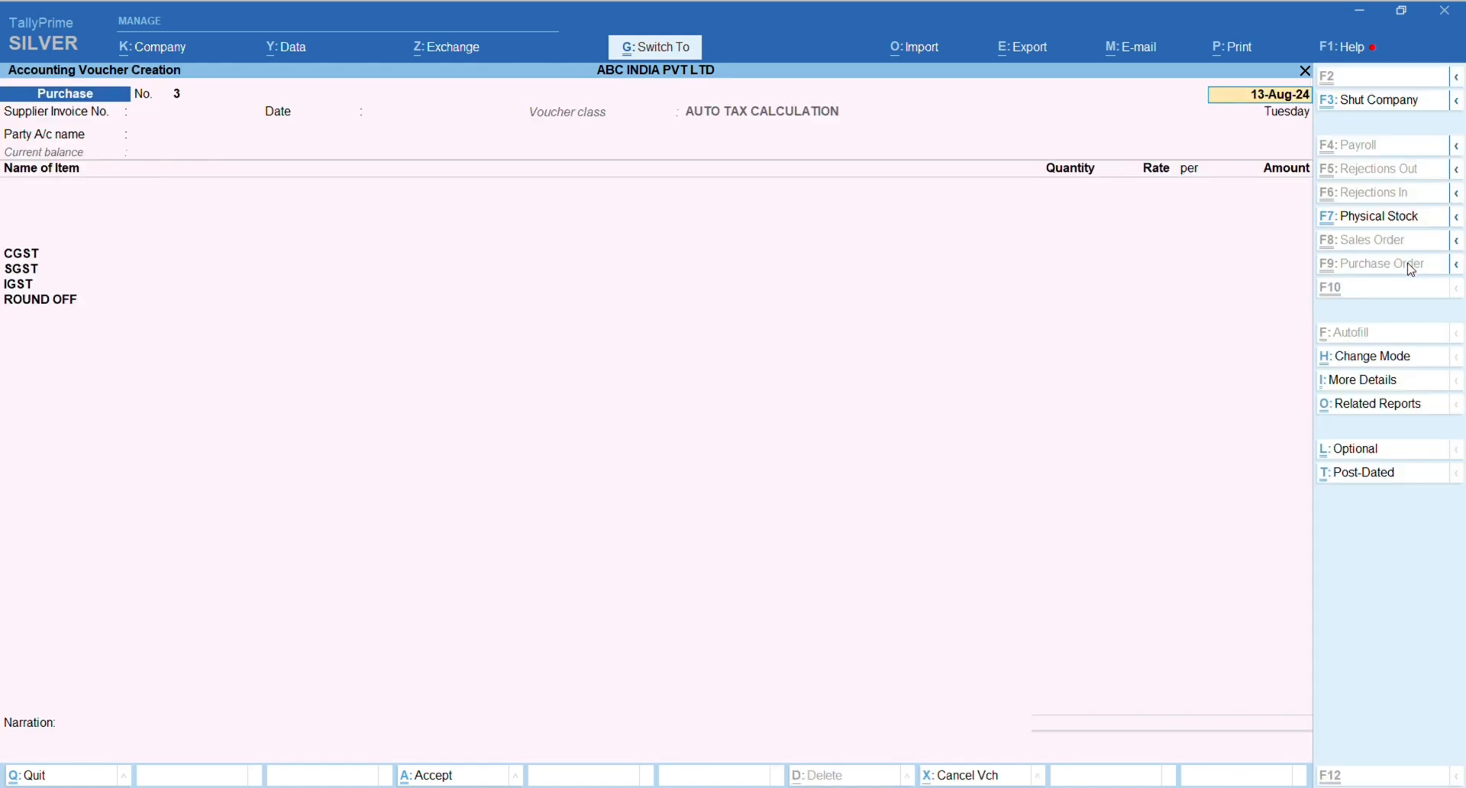
key(F8)
key(Return)
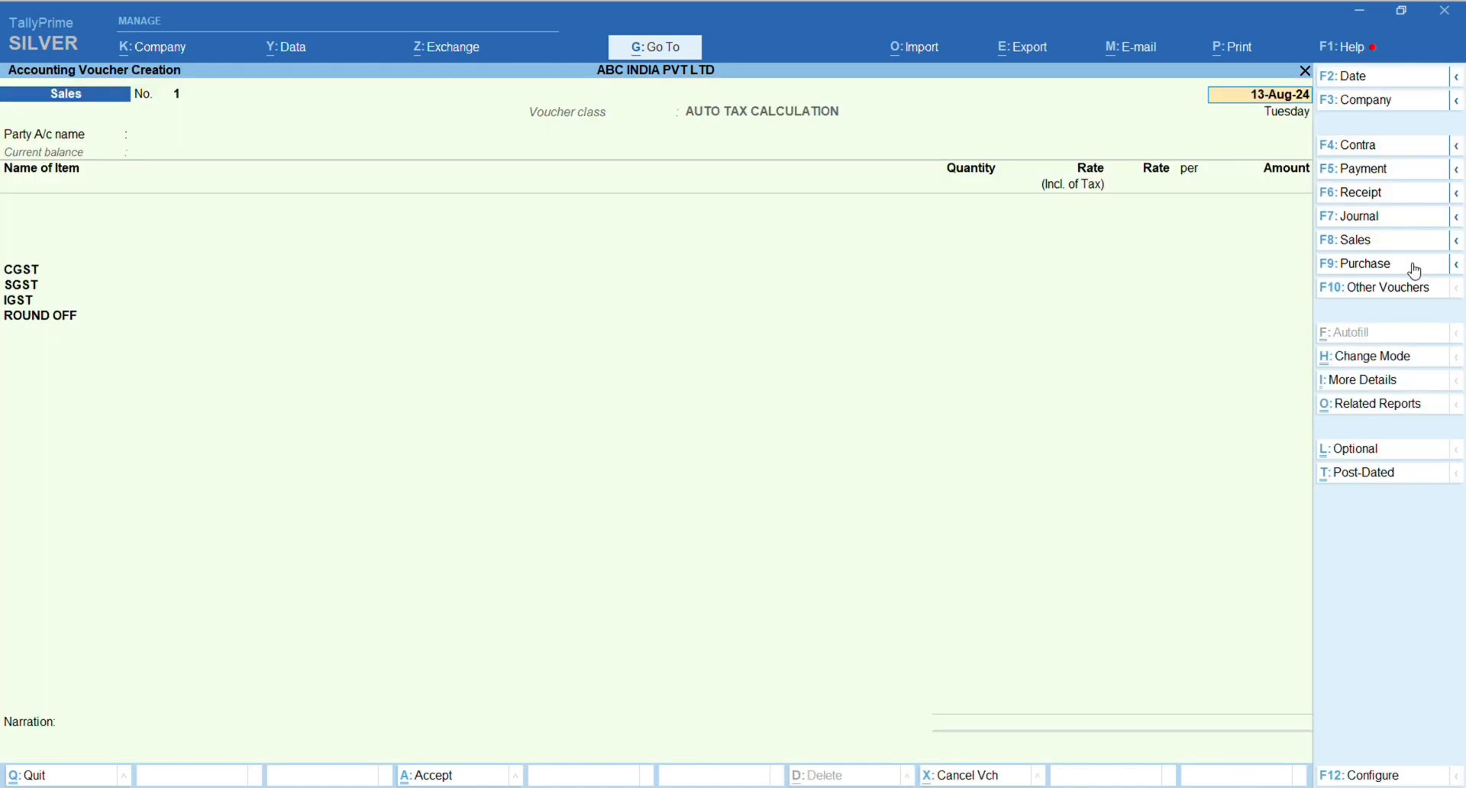
key(F2)
text(15)
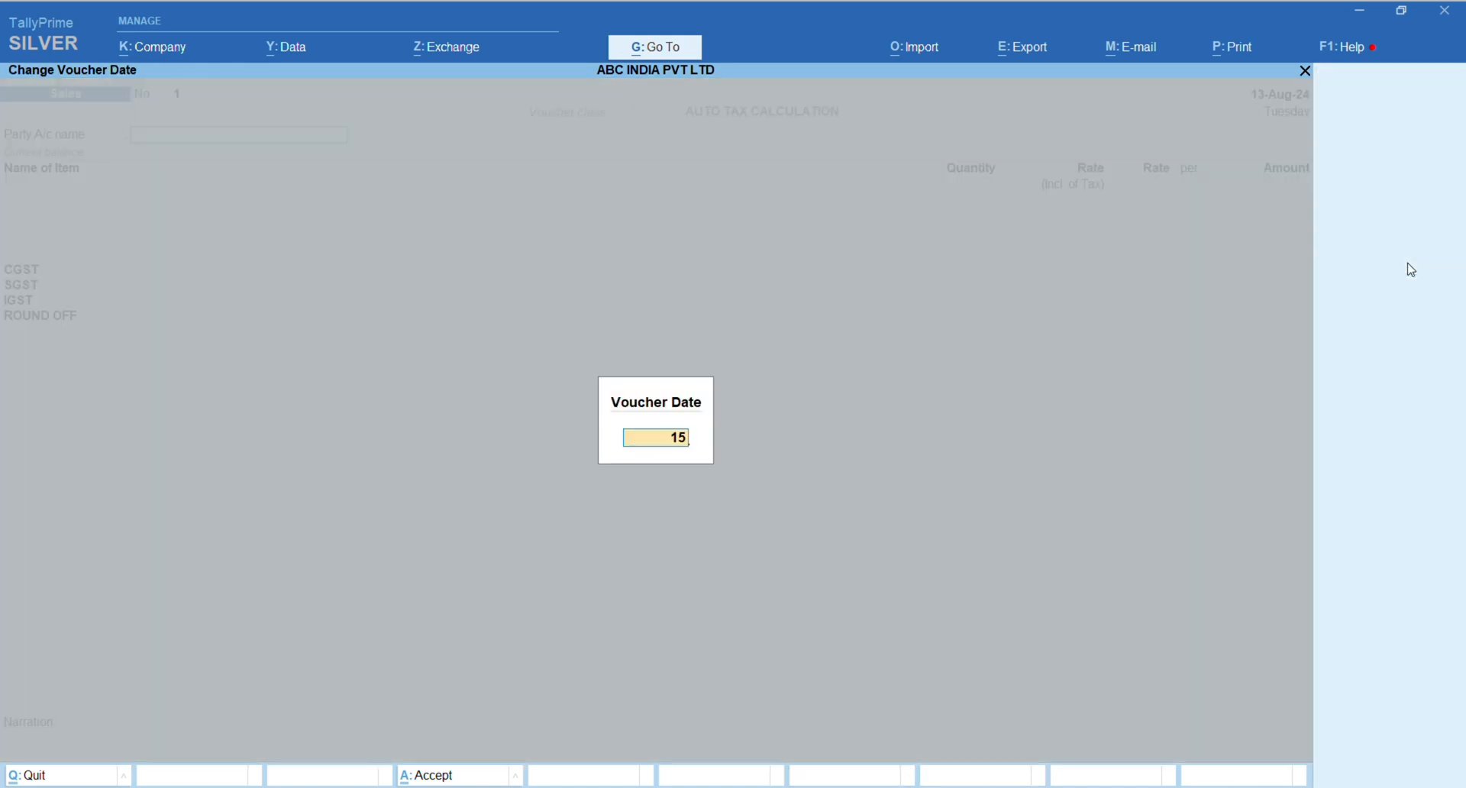
key(Return)
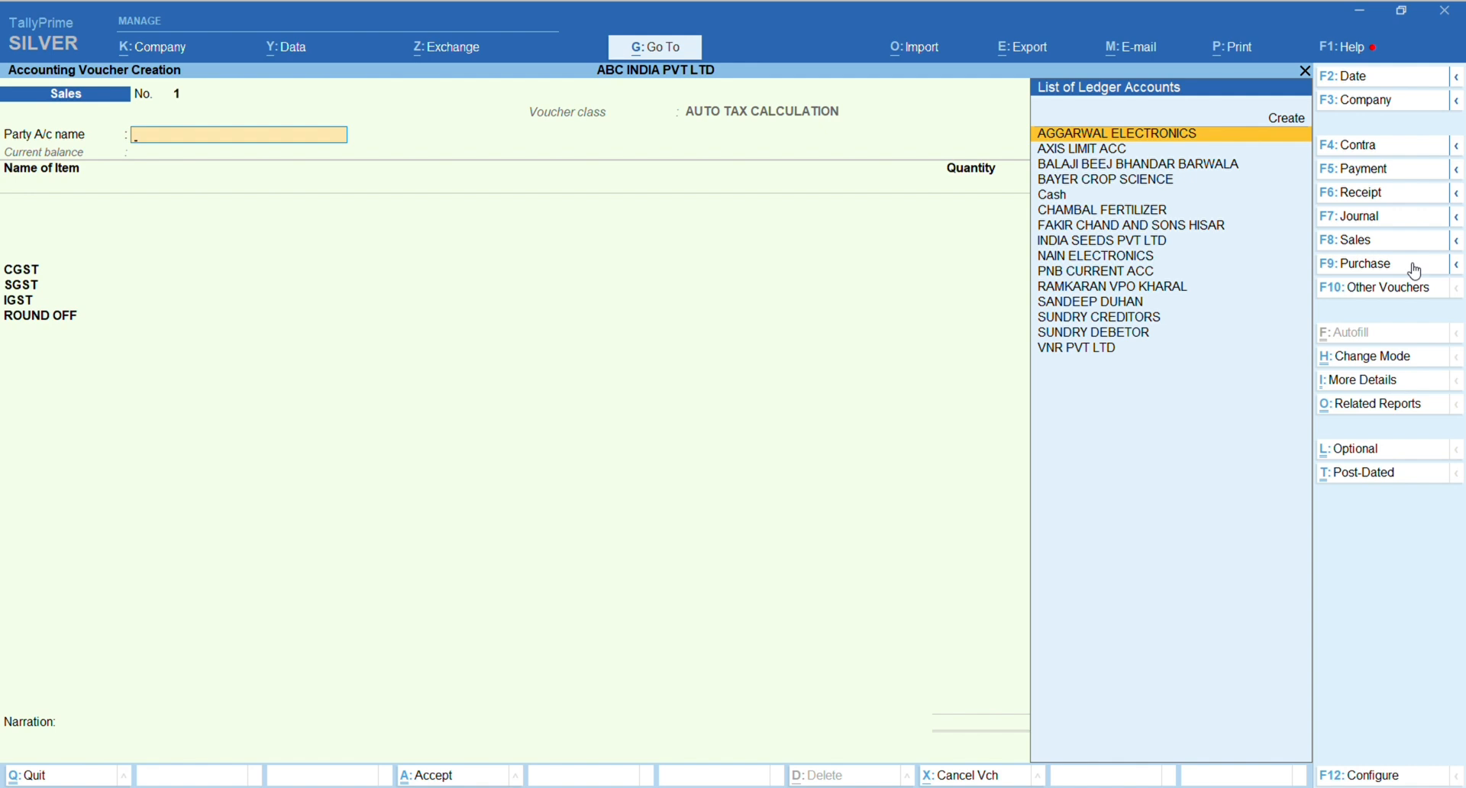
Step: Start a new party ledger named GUPTA ELECTRONICS under Sundry Debtors from the sales voucher
text(G)
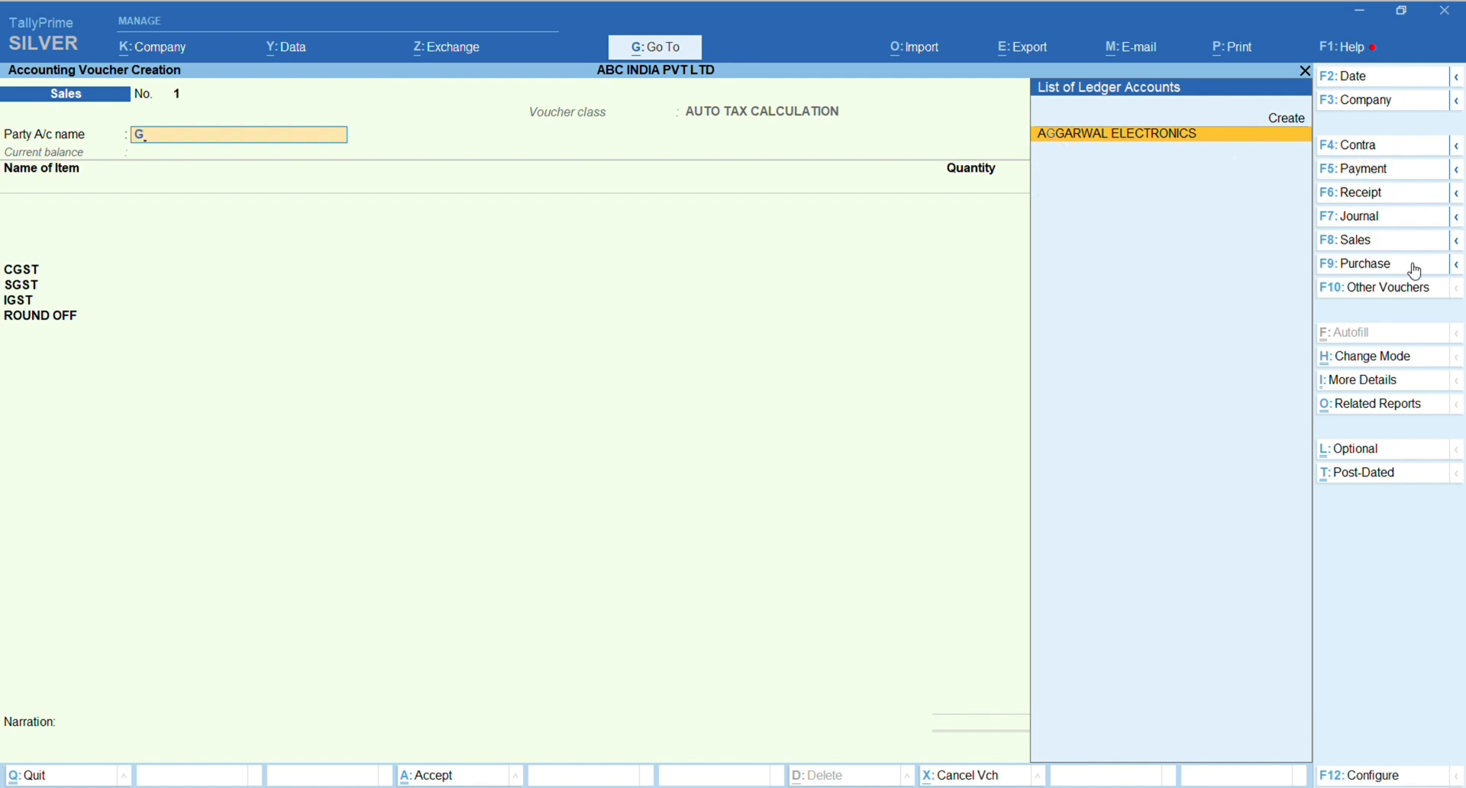
key(alt+c)
text(G)
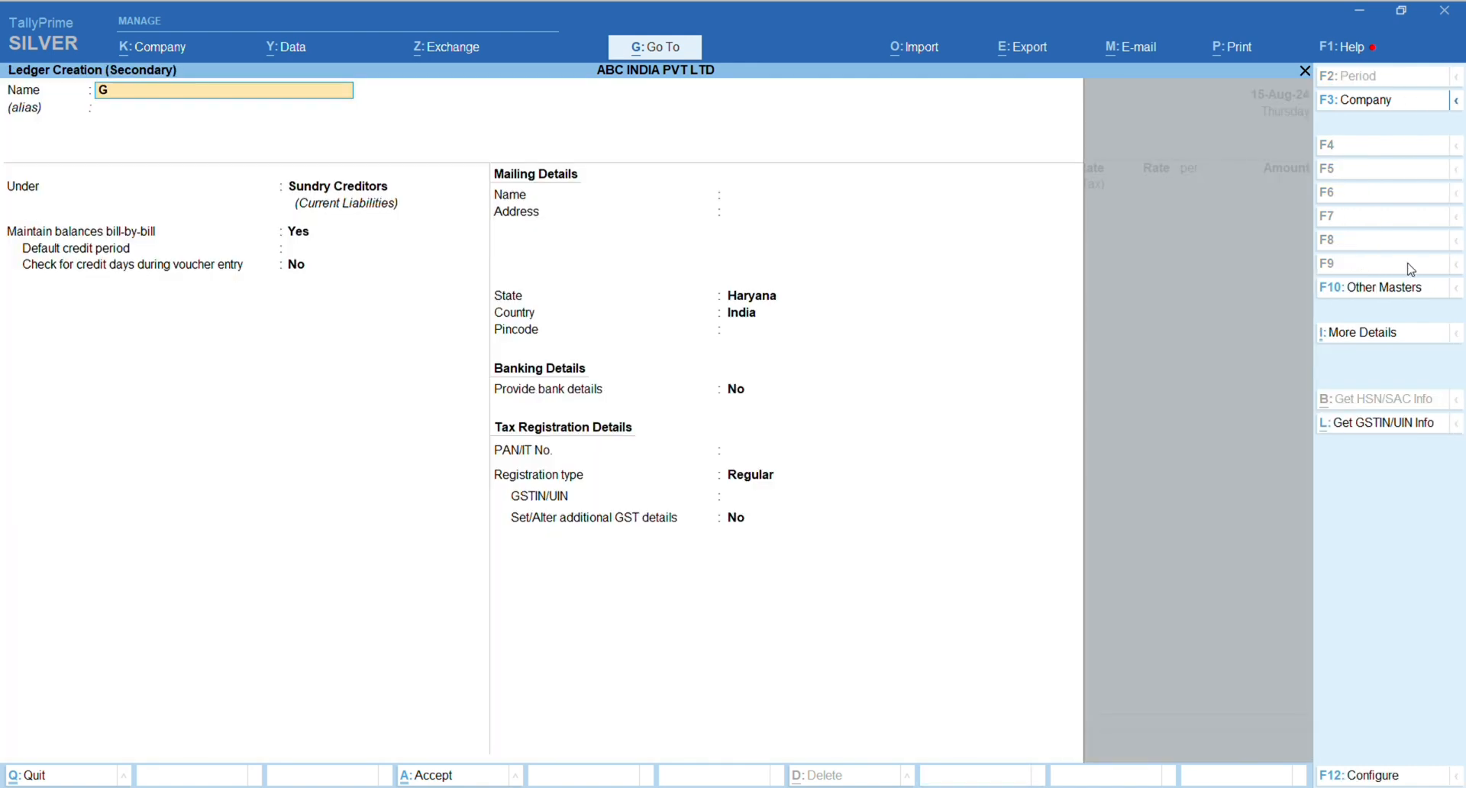
text(UPTA ELECTRONICS)
key(Return)
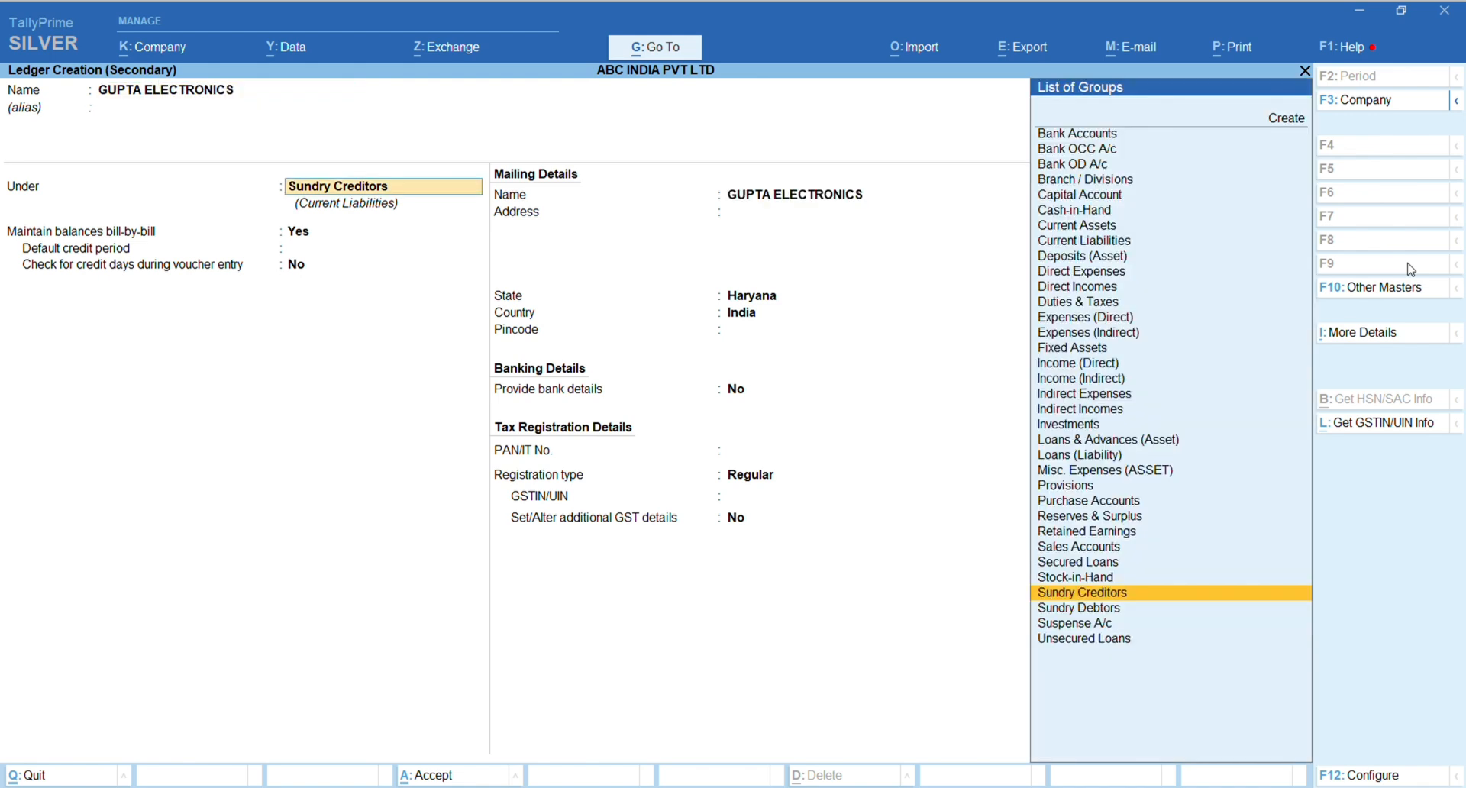
text(DEB)
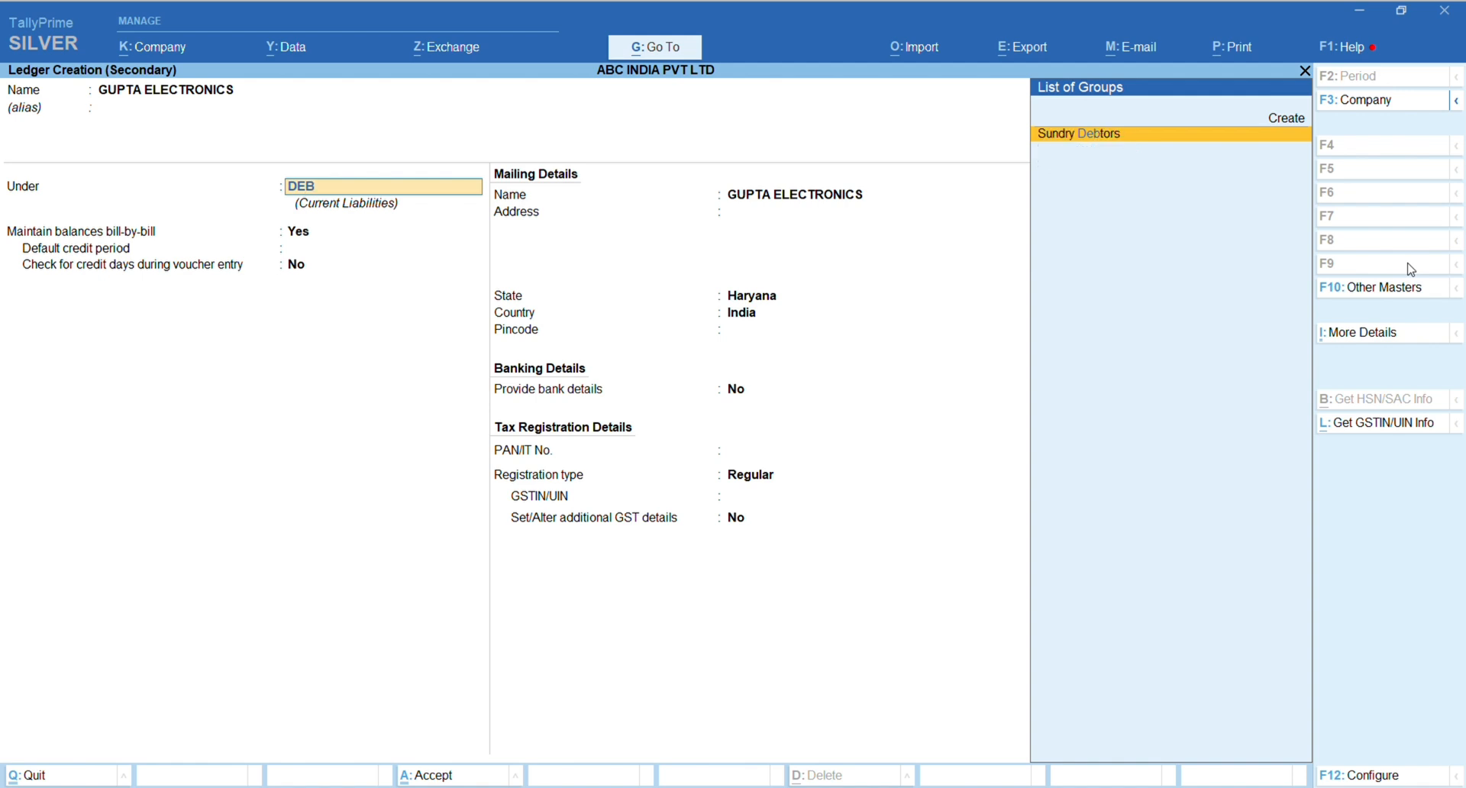
key(Return)
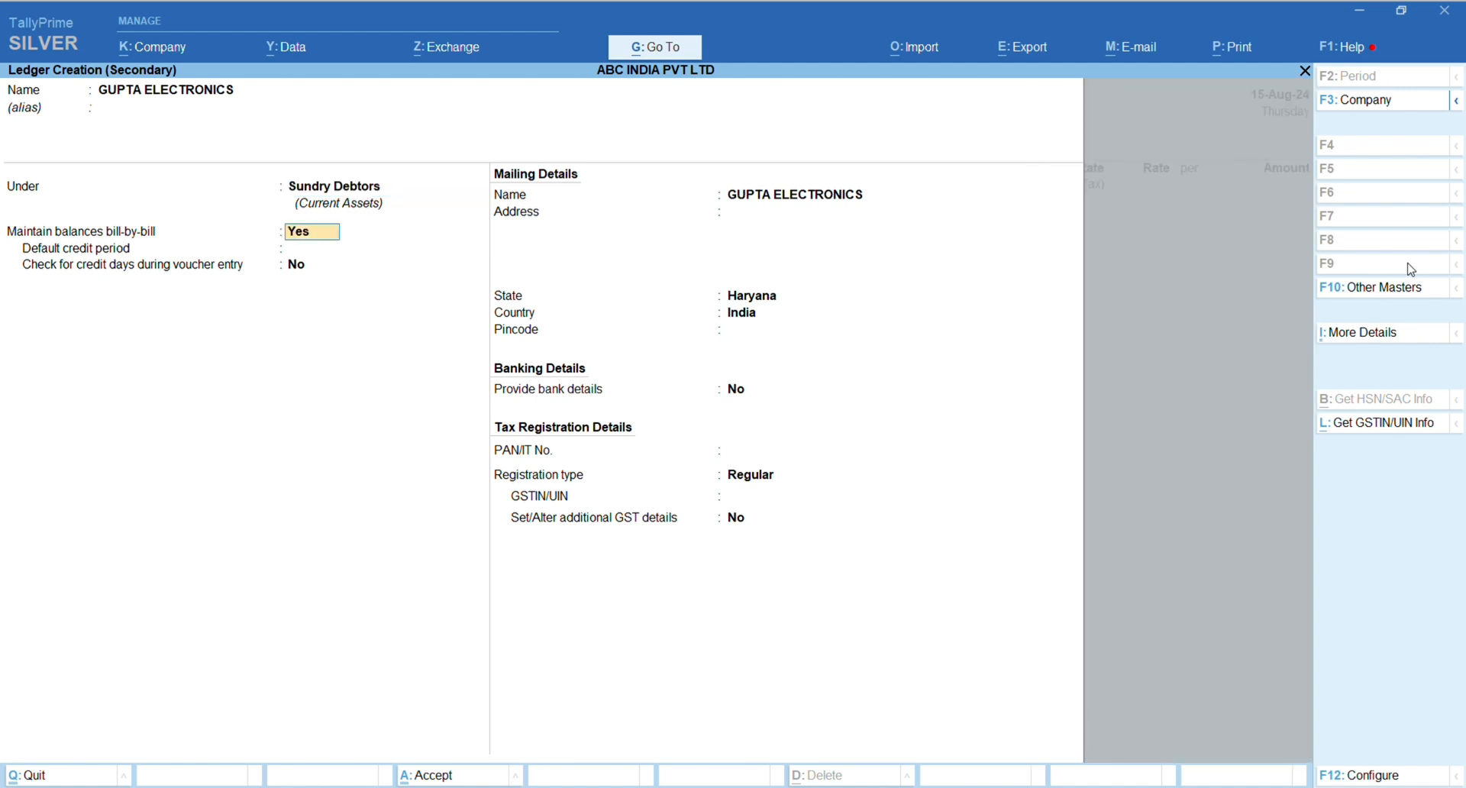
Step: Keep bill-by-bill balances enabled for the ledger, set its default credit period to 45 days, and leave the credit-days check at No
key(Return)
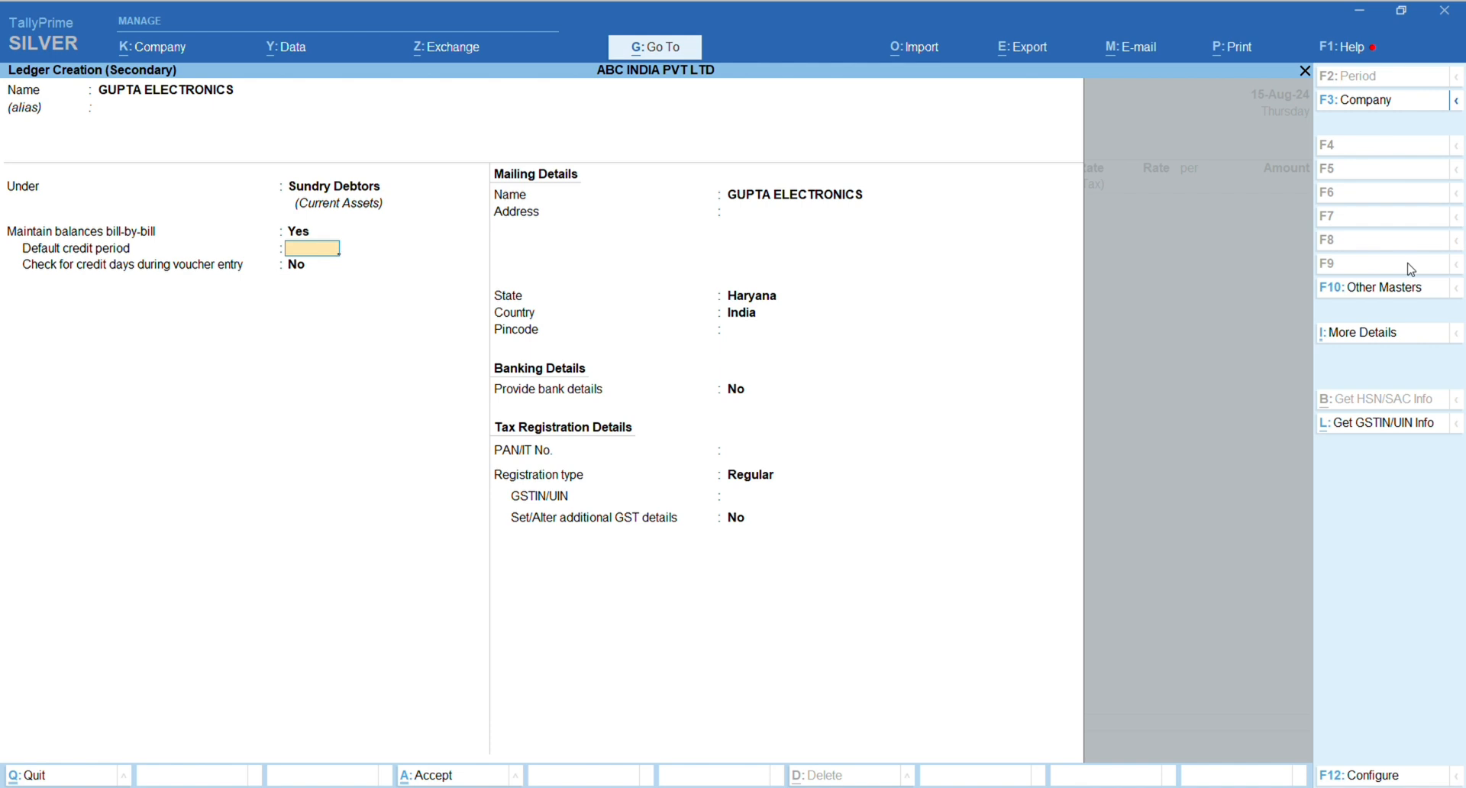
text(45)
key(Return)
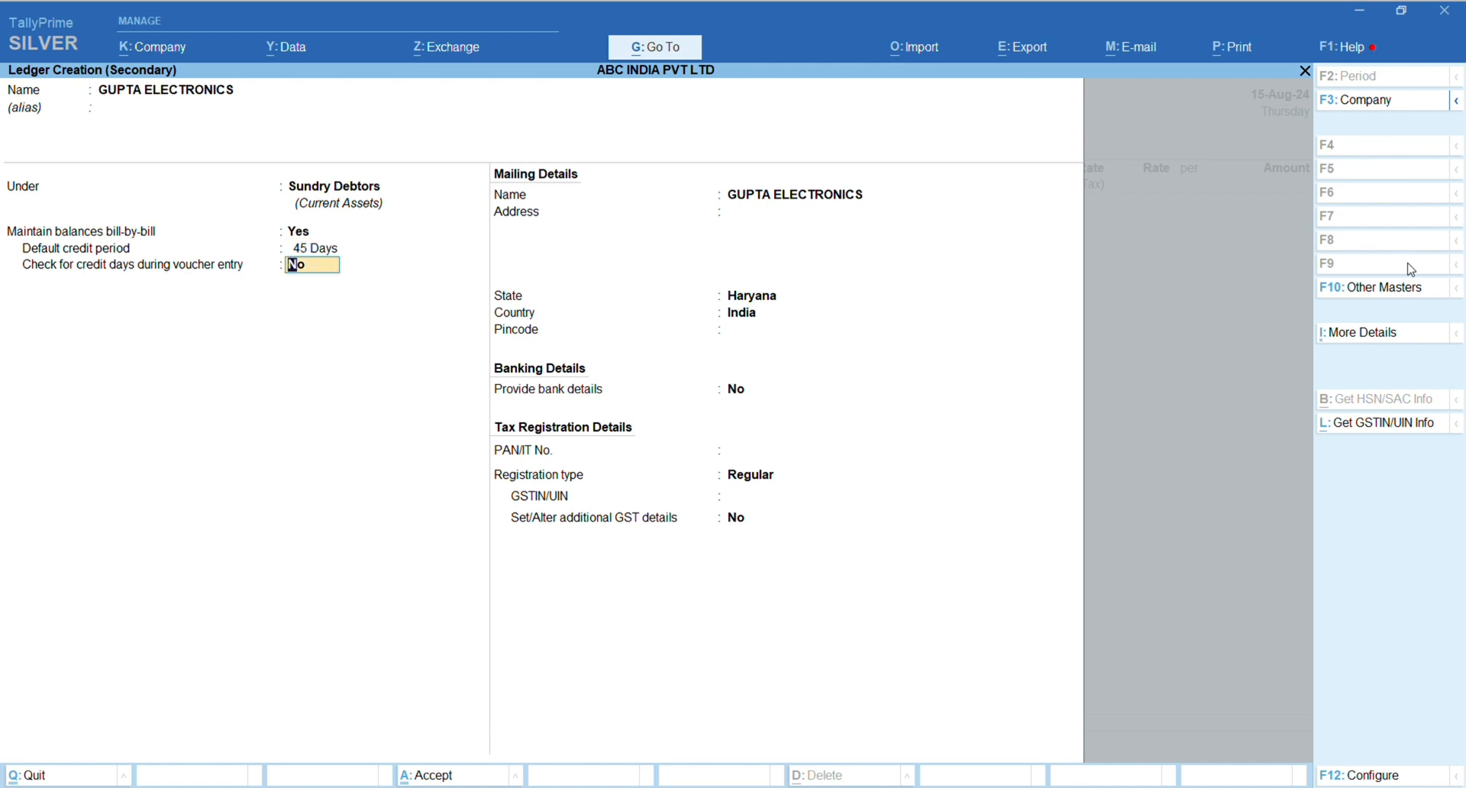
key(Return)
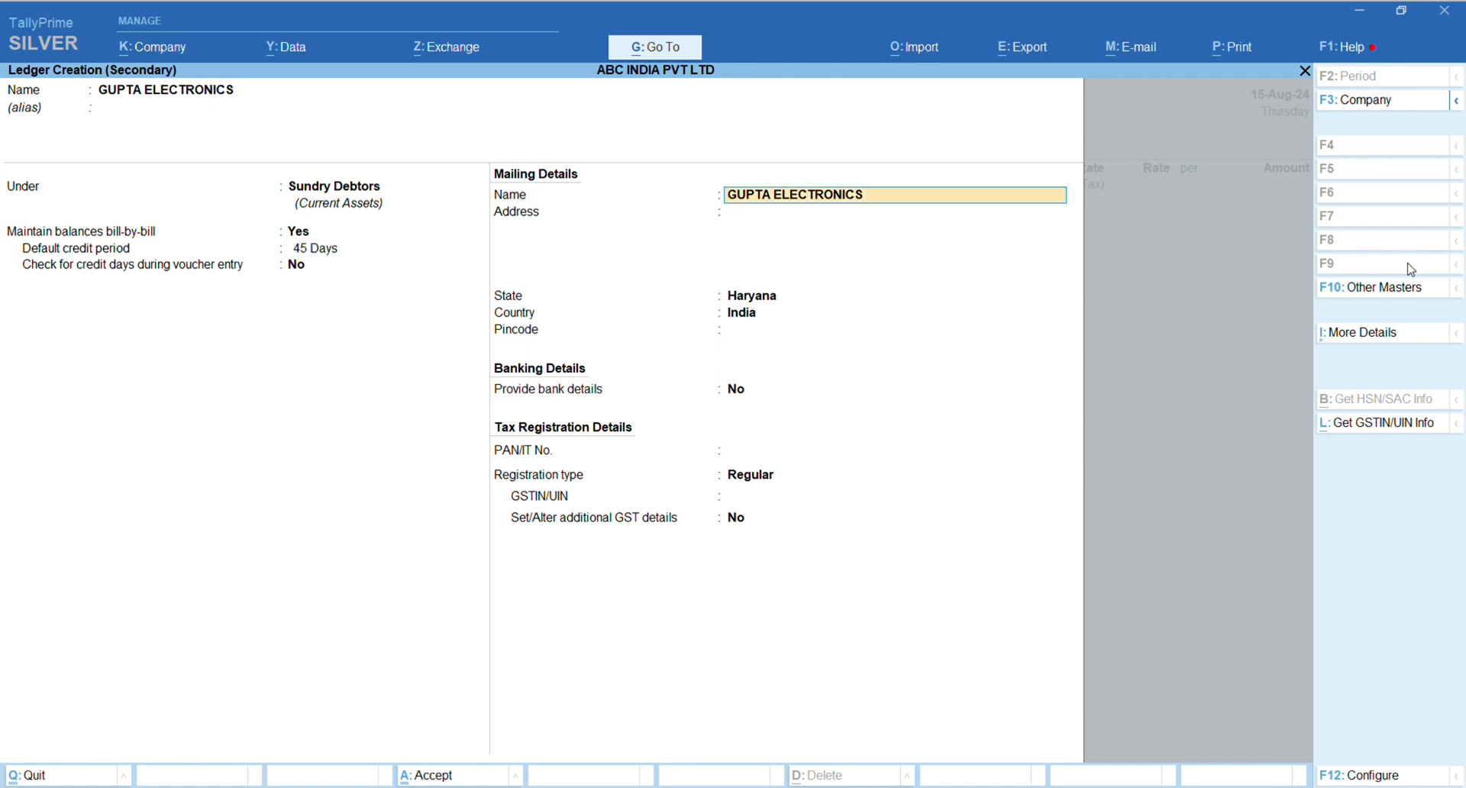
Step: Save the ledger with its default mailing and tax details, and accept the sales voucher's dispatch and party details unchanged
key(Return)
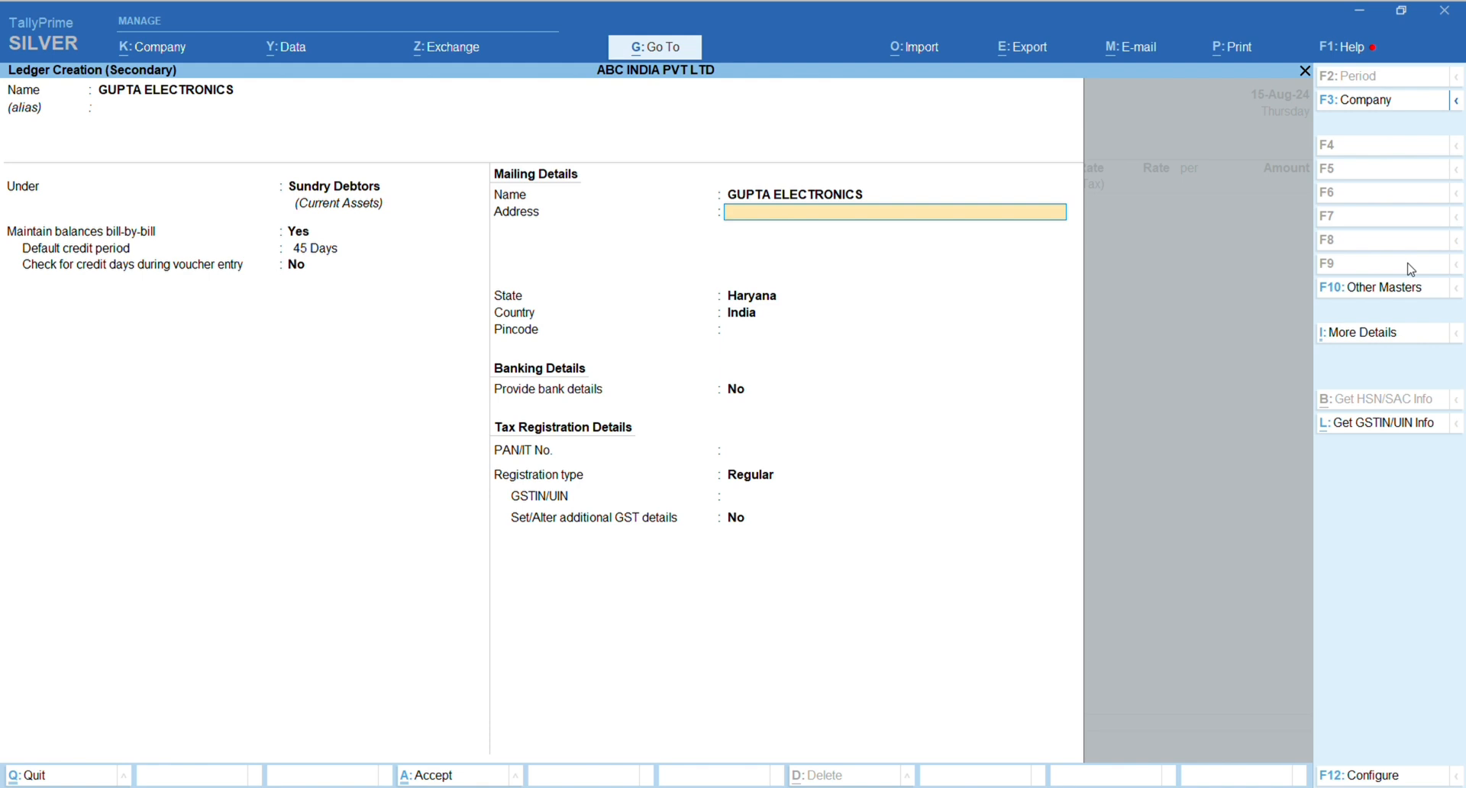
key(Return)
key(Return)
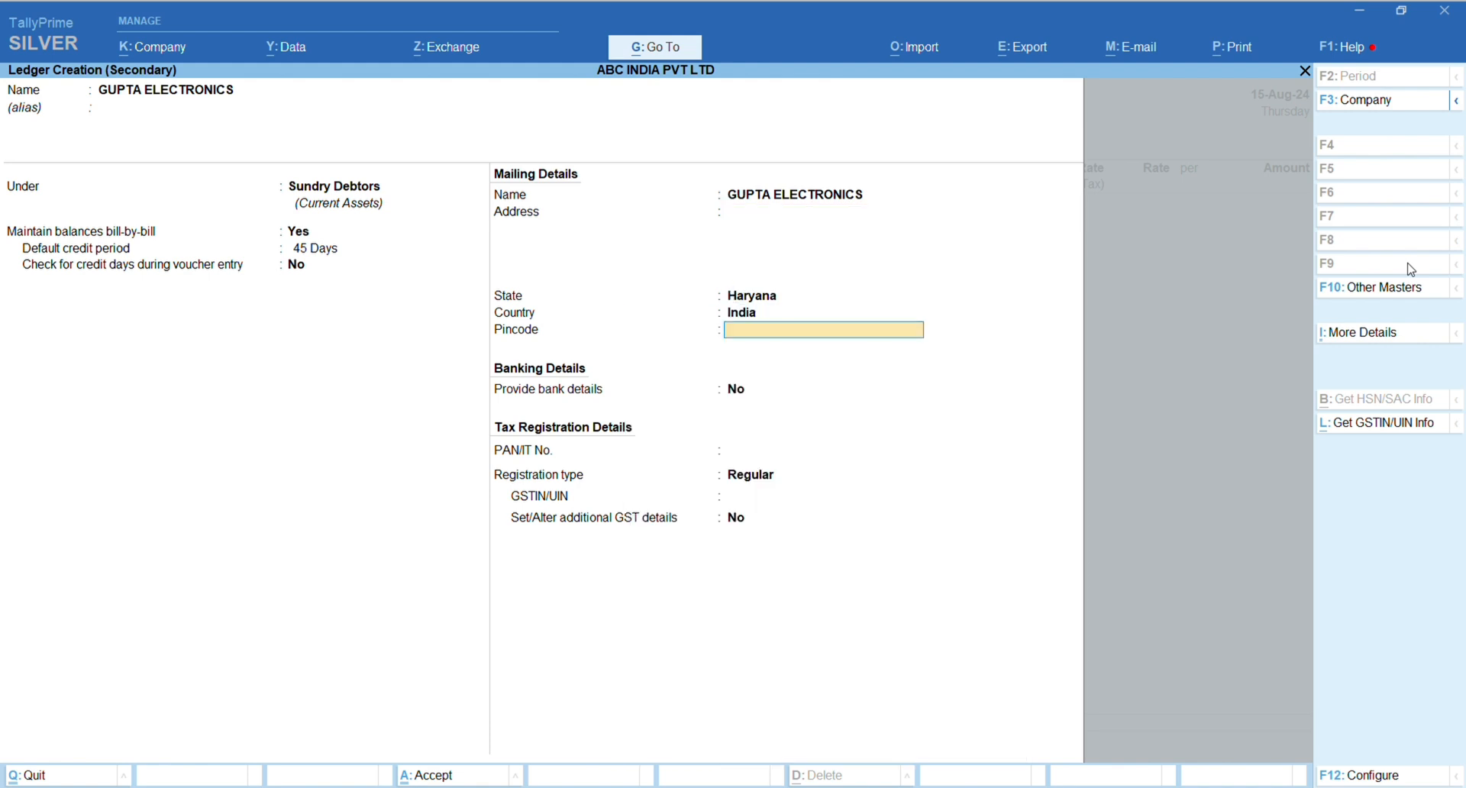
key(ctrl+a)
key(Return)
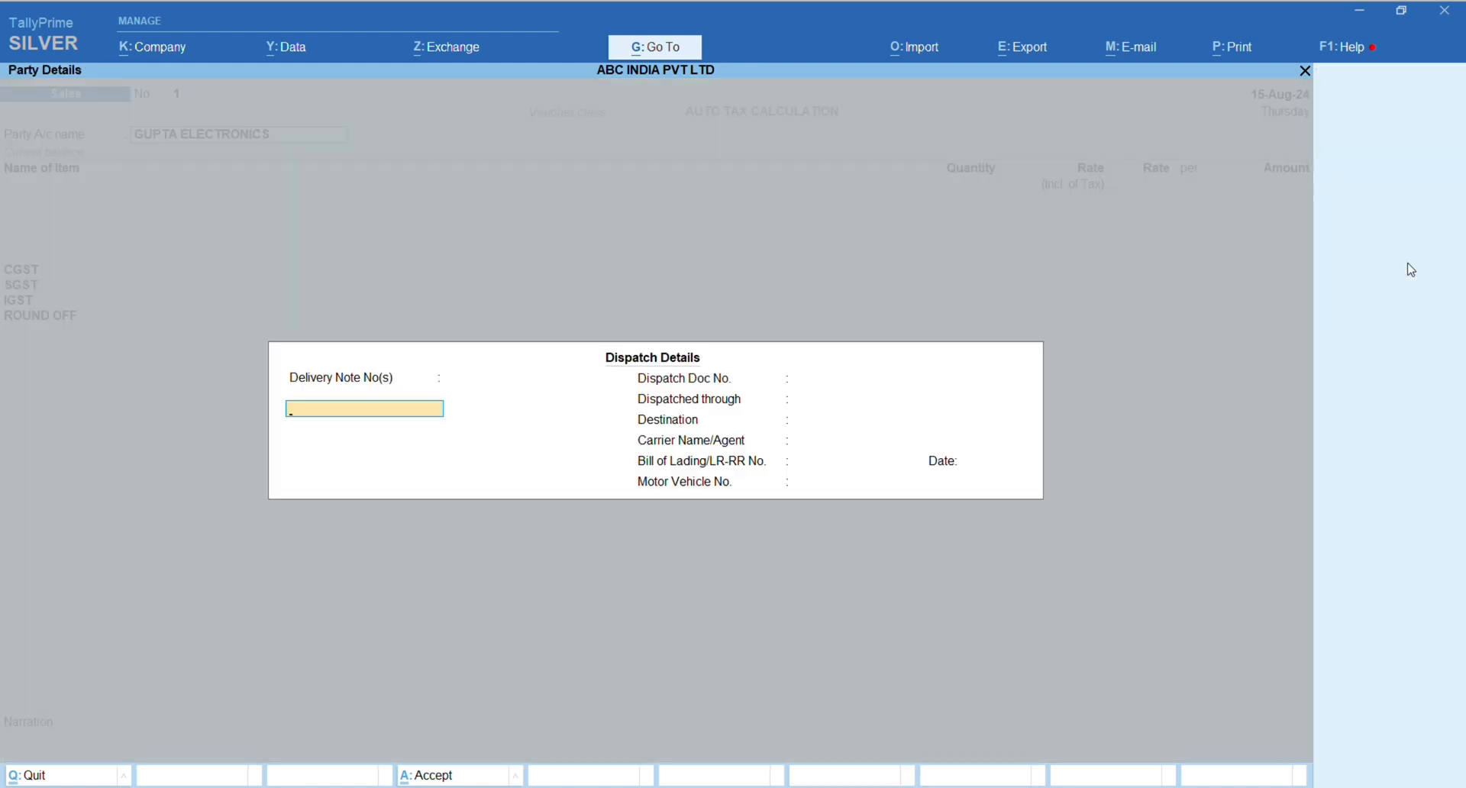
key(ctrl+a)
key(ctrl+a)
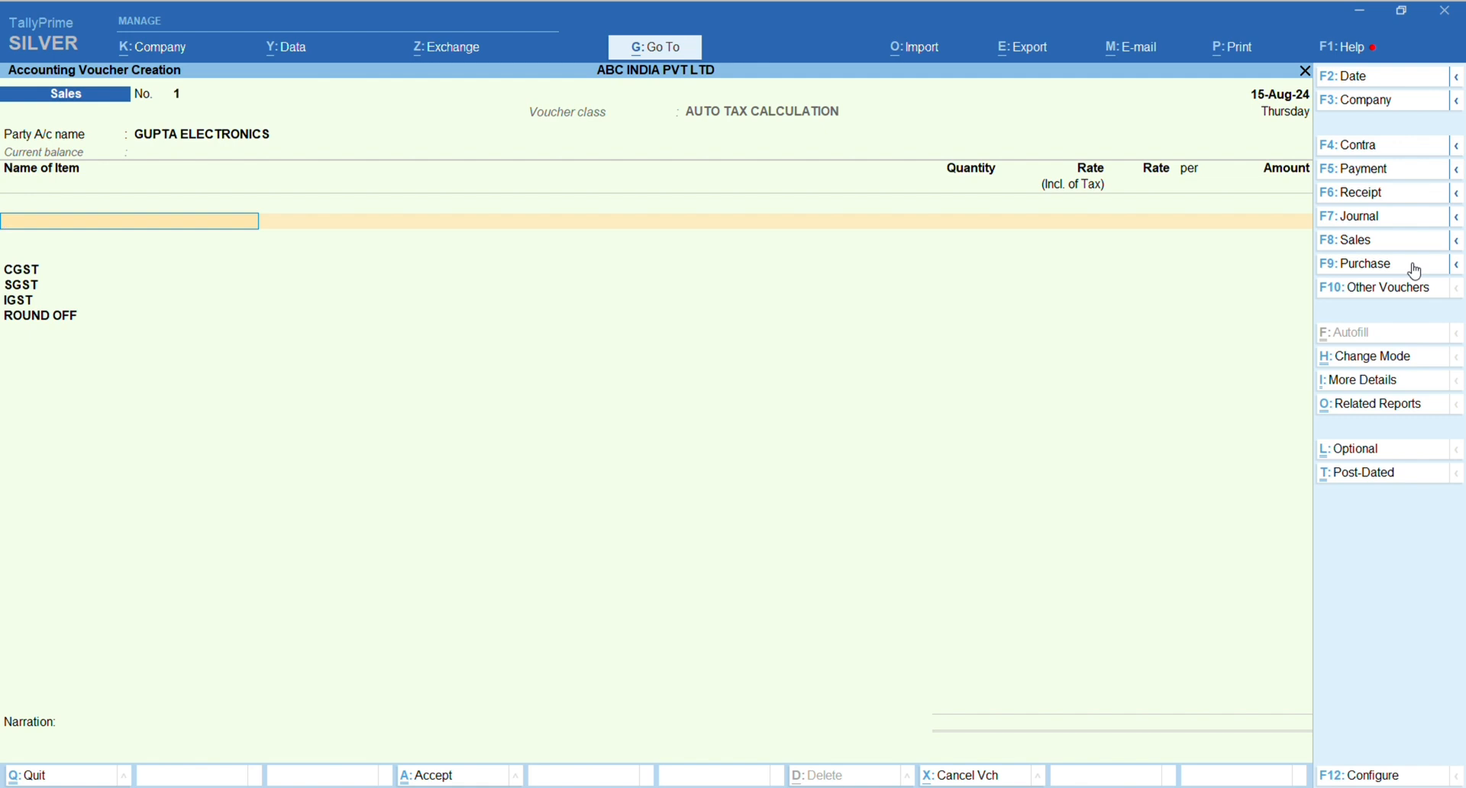
Step: Add an LED TV line of 5 PCS at a rate of 25,000 to the sales voucher
text(LED)
key(Return)
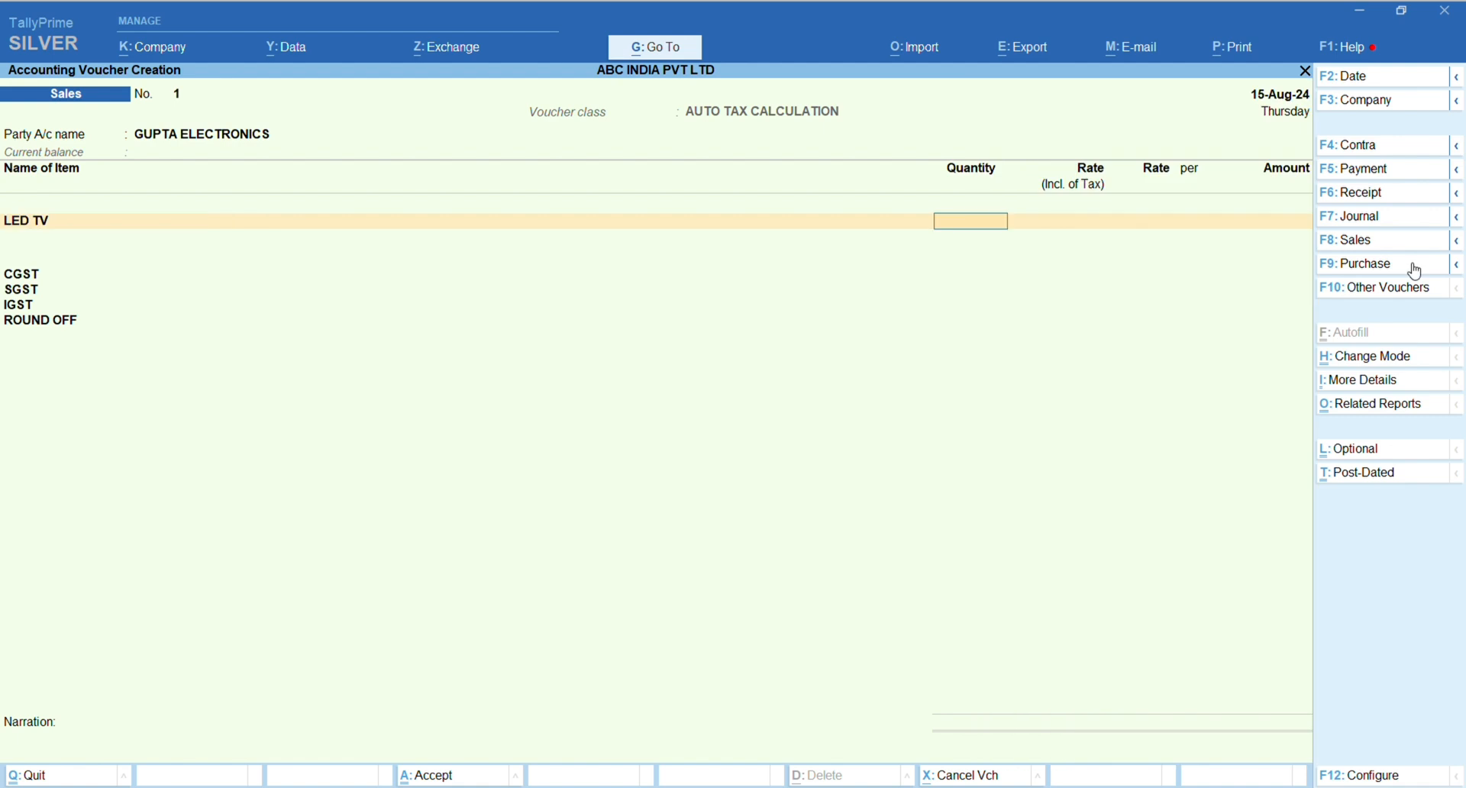
text(5)
key(Return)
text(25000)
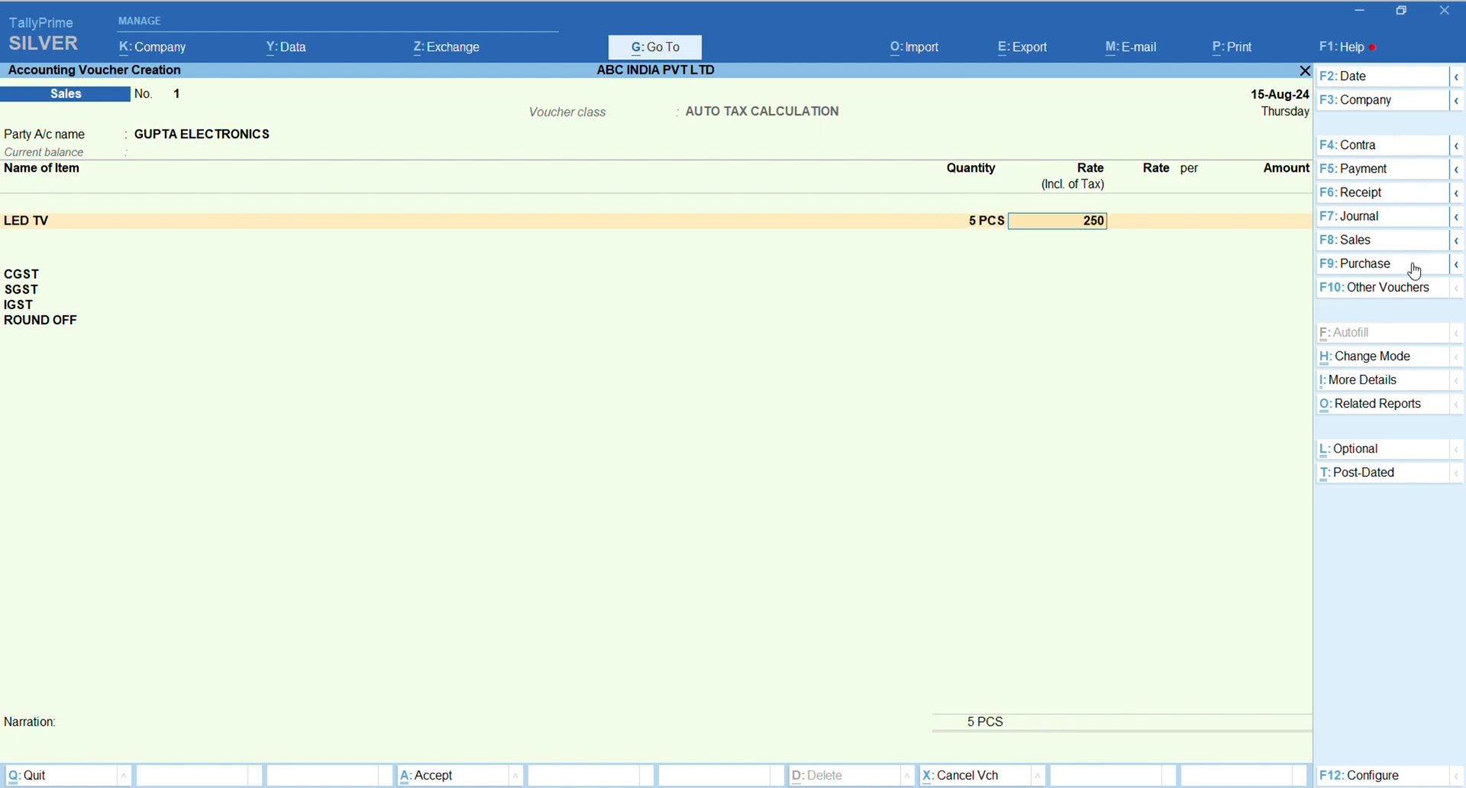
key(Return)
key(Return)
key(Return)
key(Return)
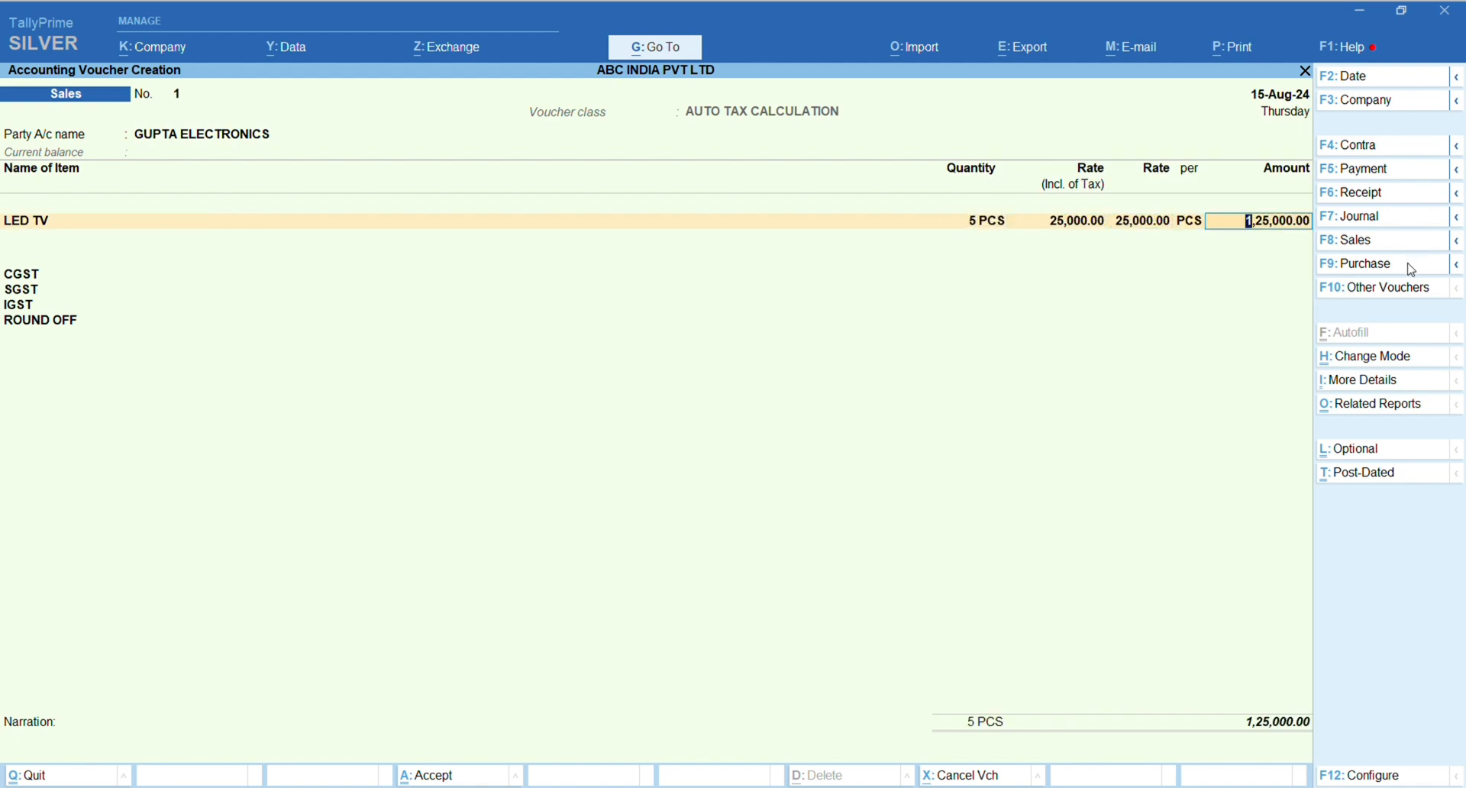
Step: Finish the LED TV line and set the sales voucher's GST/e-Way Bill/e-Invoice details option to No
key(Return)
text(n)
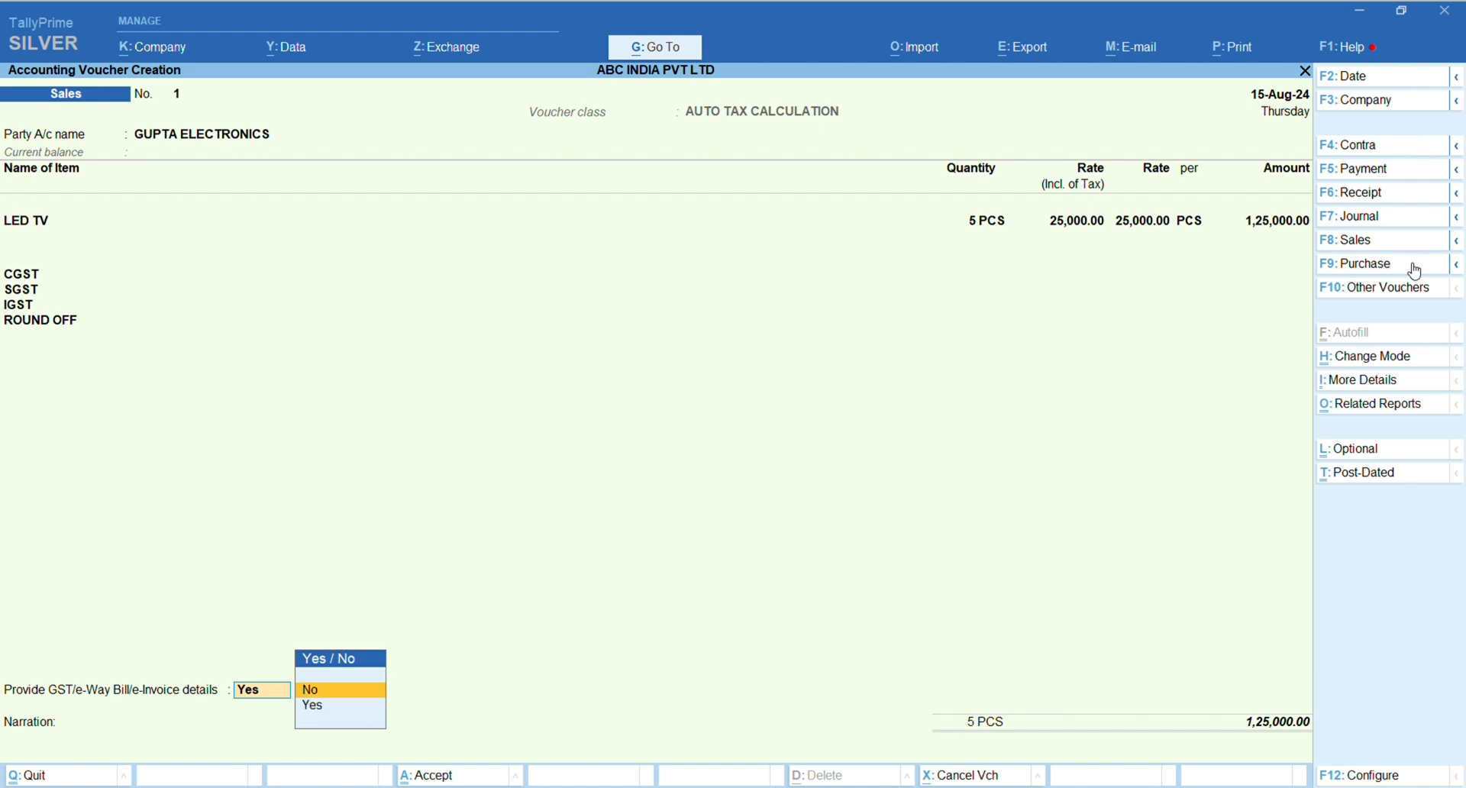
key(Return)
key(Return)
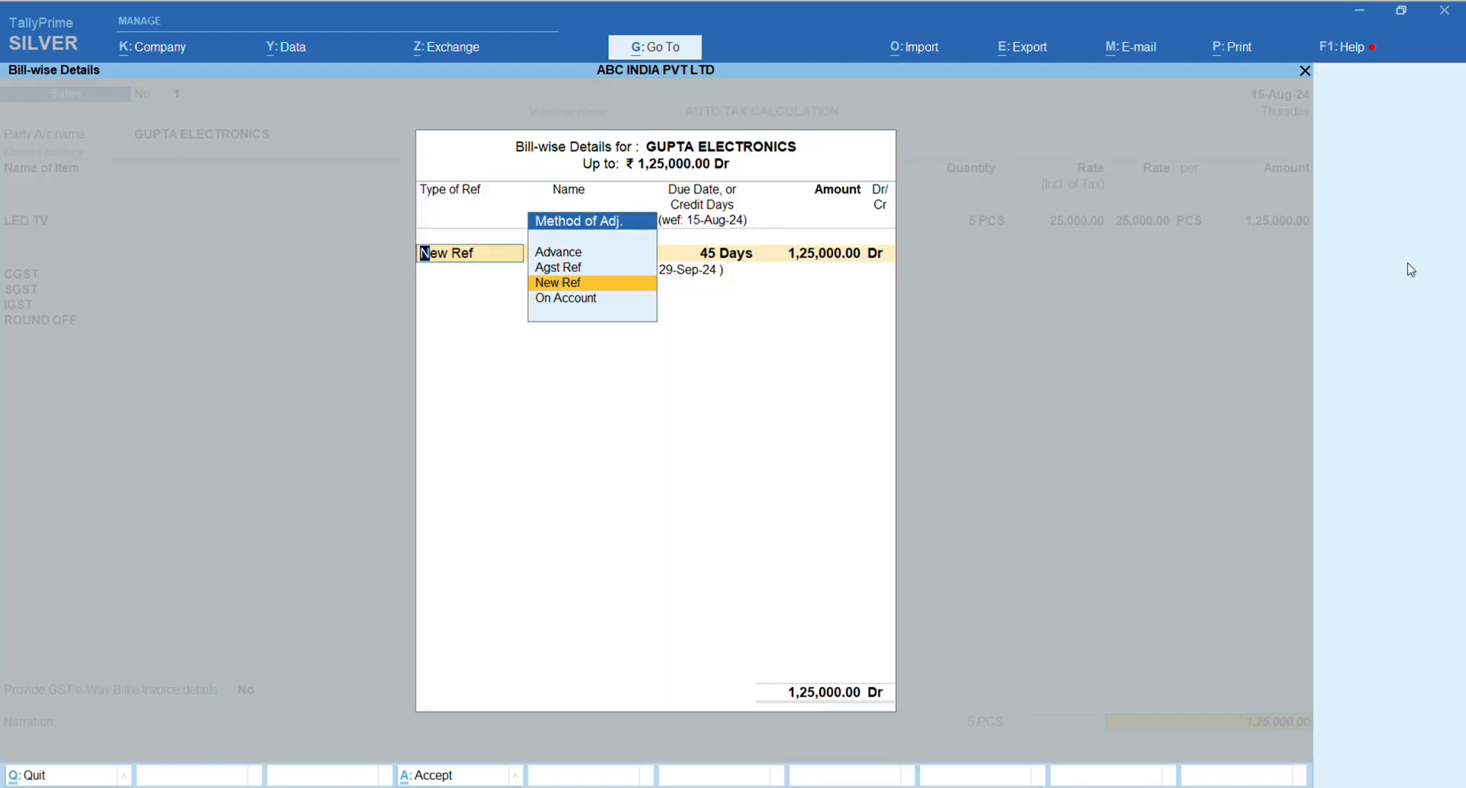
Step: Record the 1,25,000 debit as New Ref 1 with 45 credit days, and save the sales voucher without printing
key(Return)
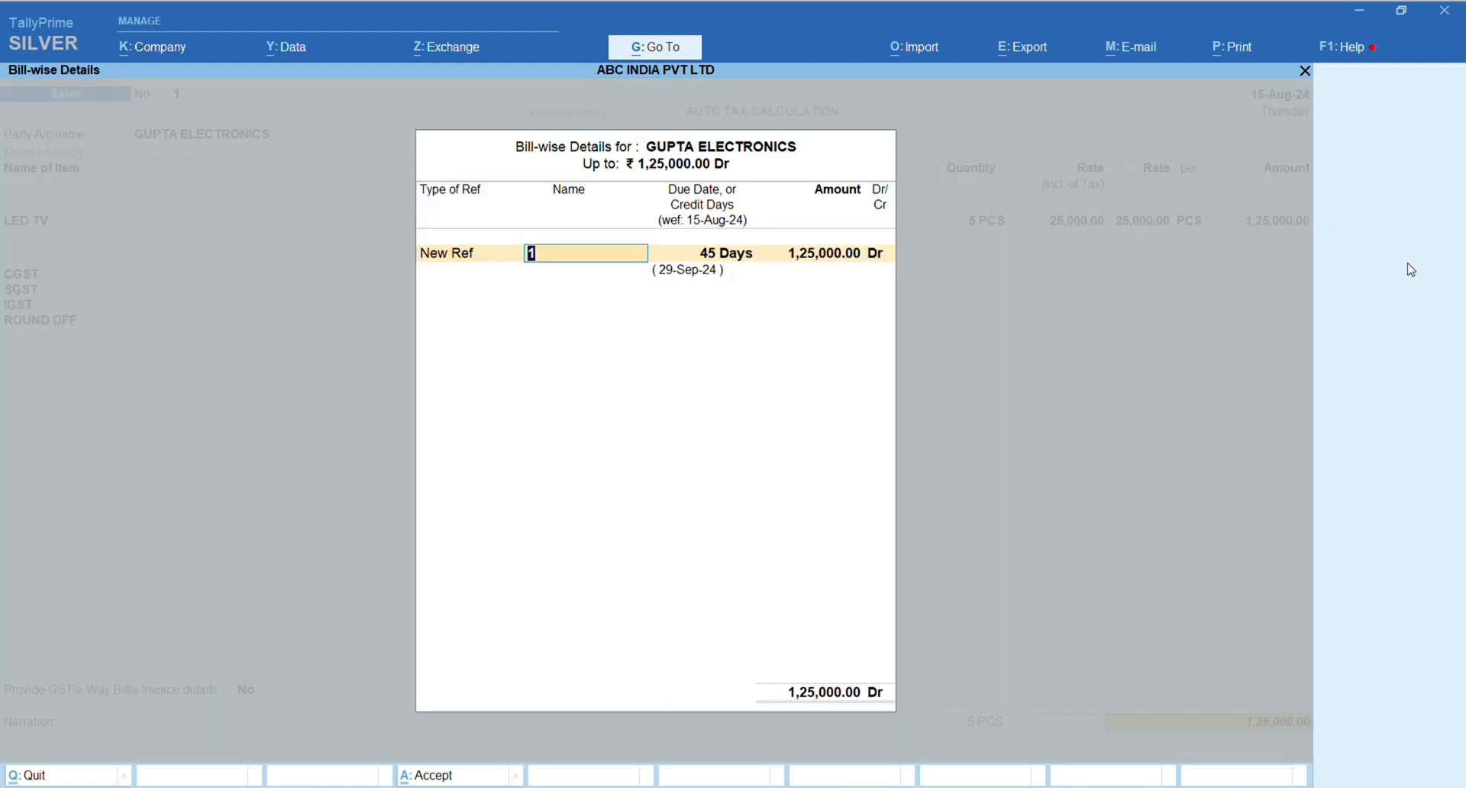
key(Return)
key(Return)
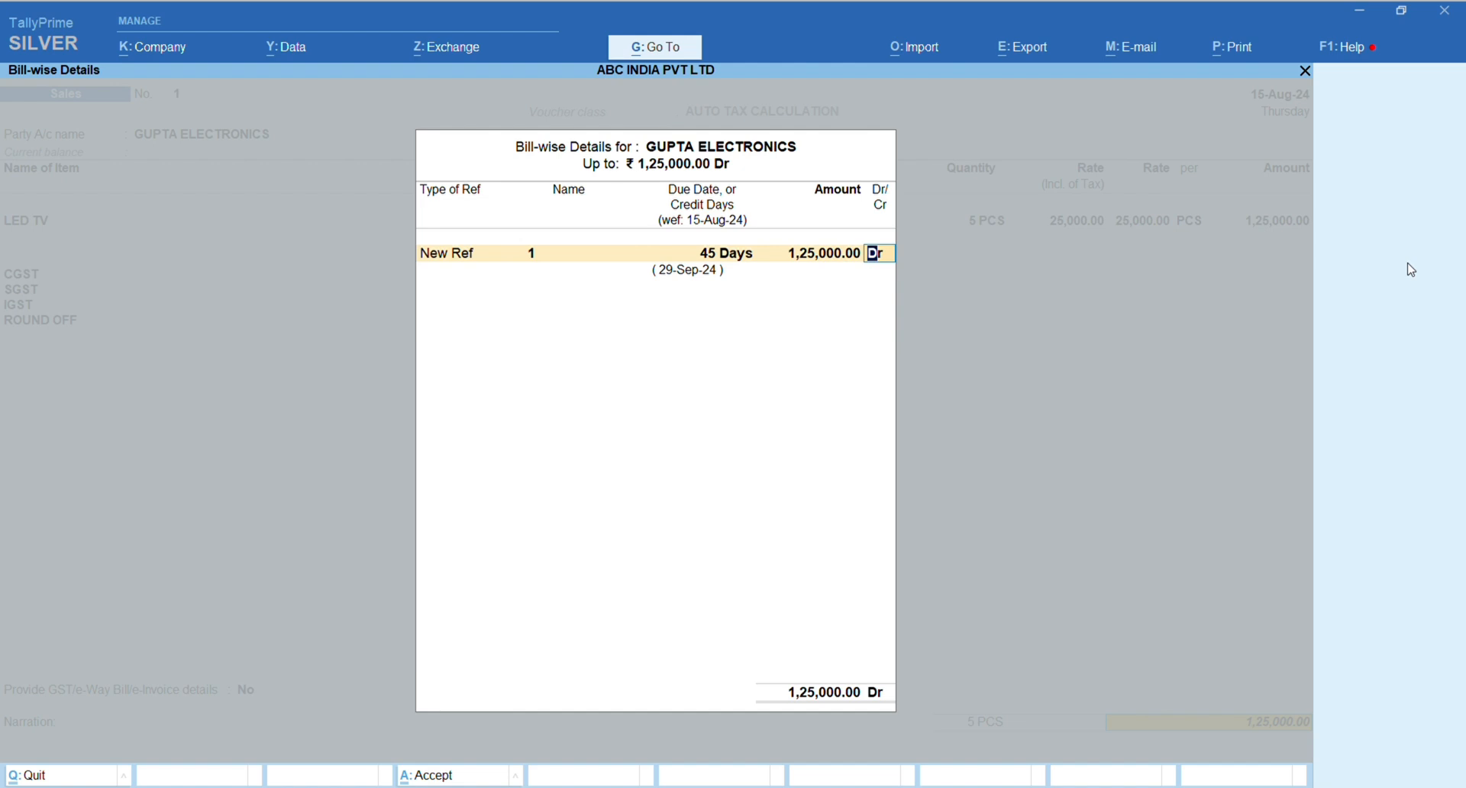
key(BackSpace)
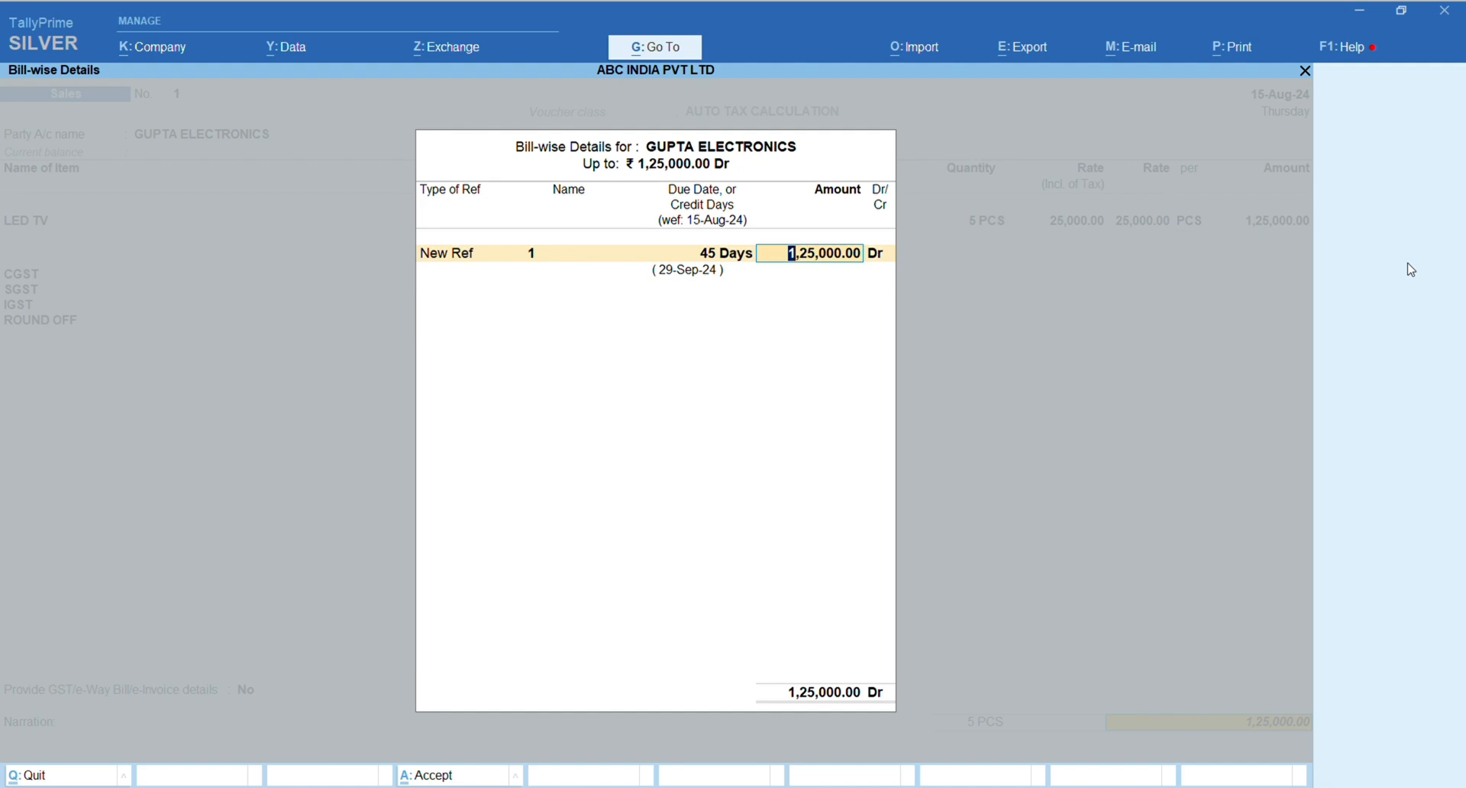
key(ctrl)
key(ctrl+a)
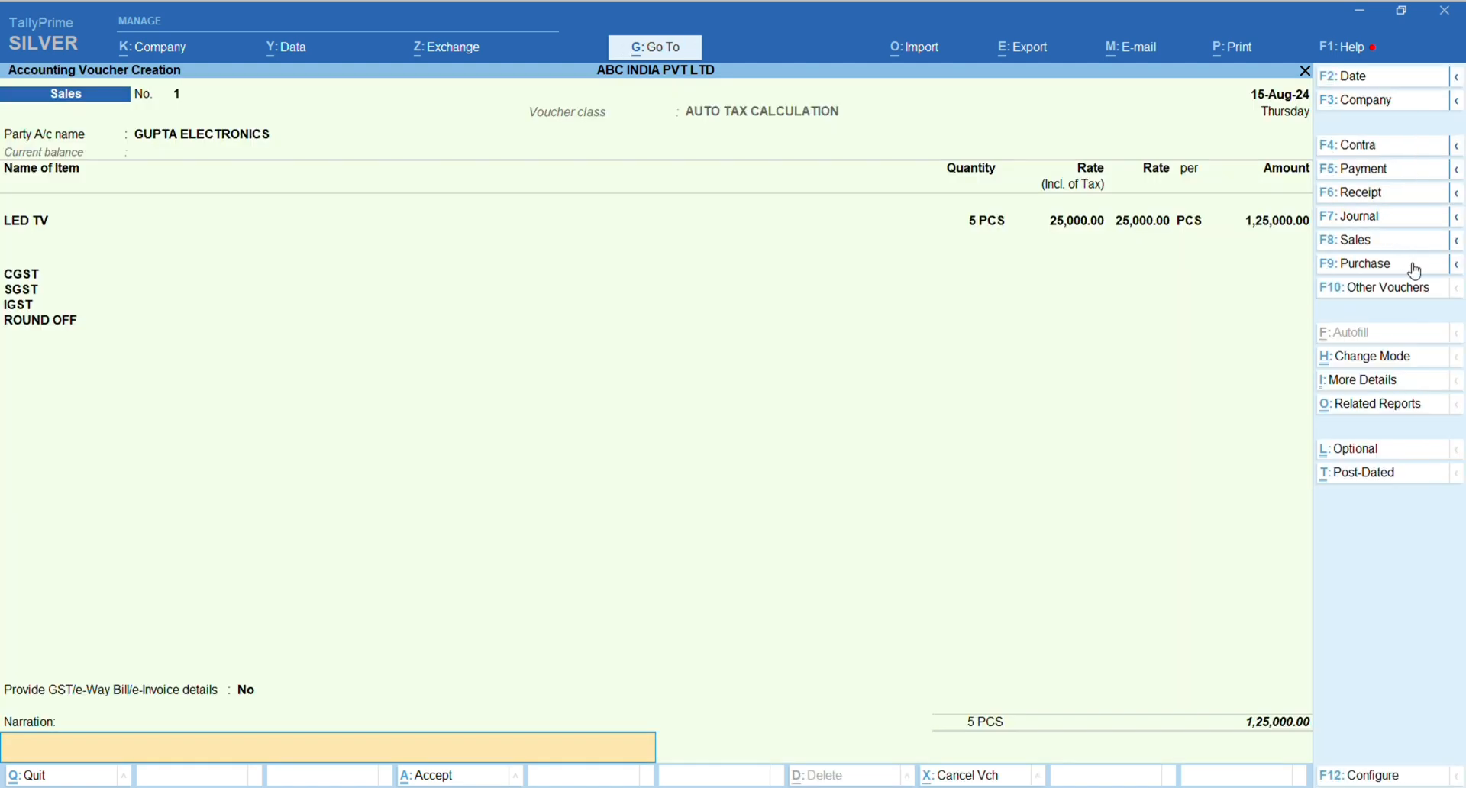
key(ctrl+a)
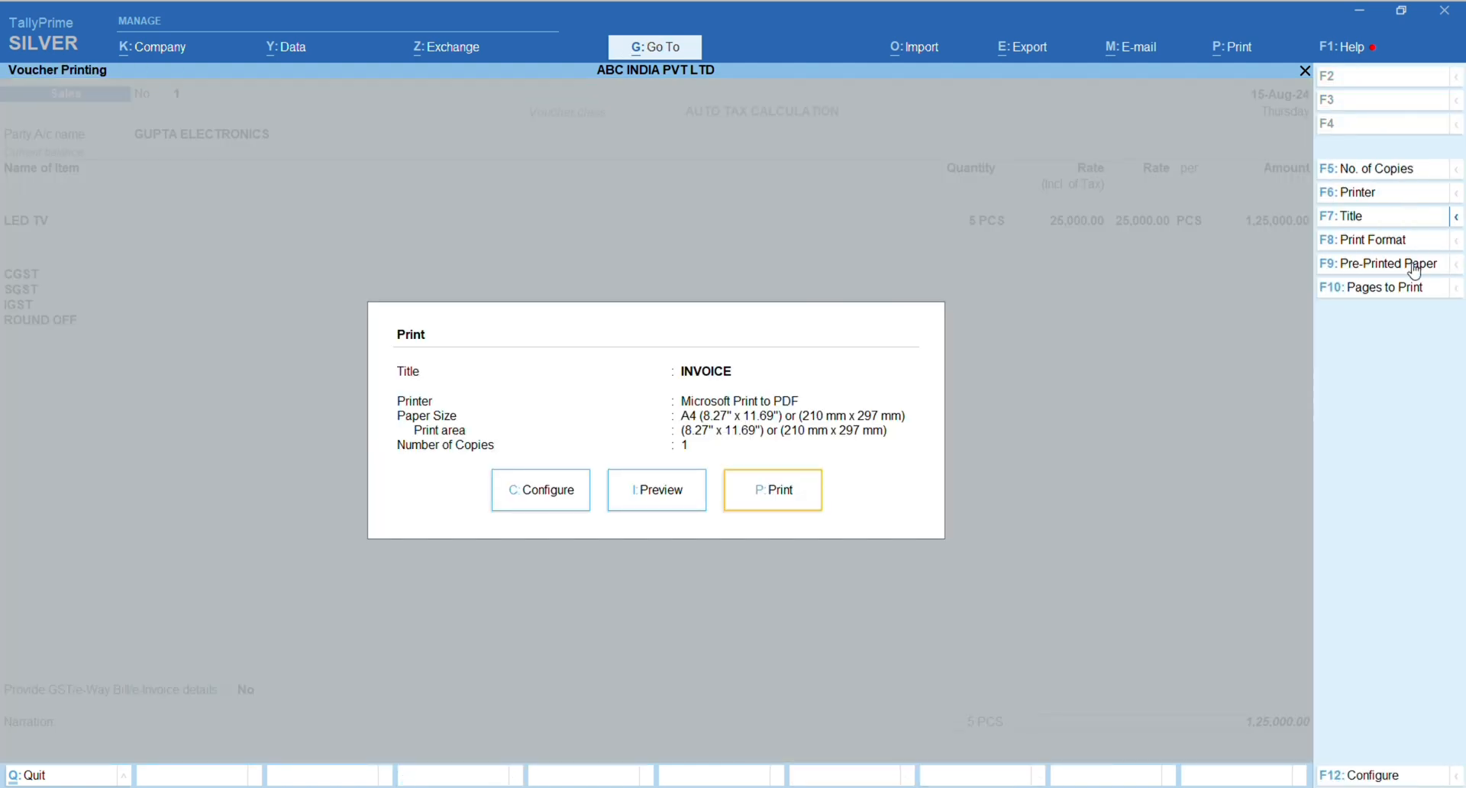
key(Escape)
Step: Date the next sales voucher 20-Aug-24 and choose GUPTA ELECTRONICS as the party, accepting the default dispatch and party details
key(F2)
text(1)
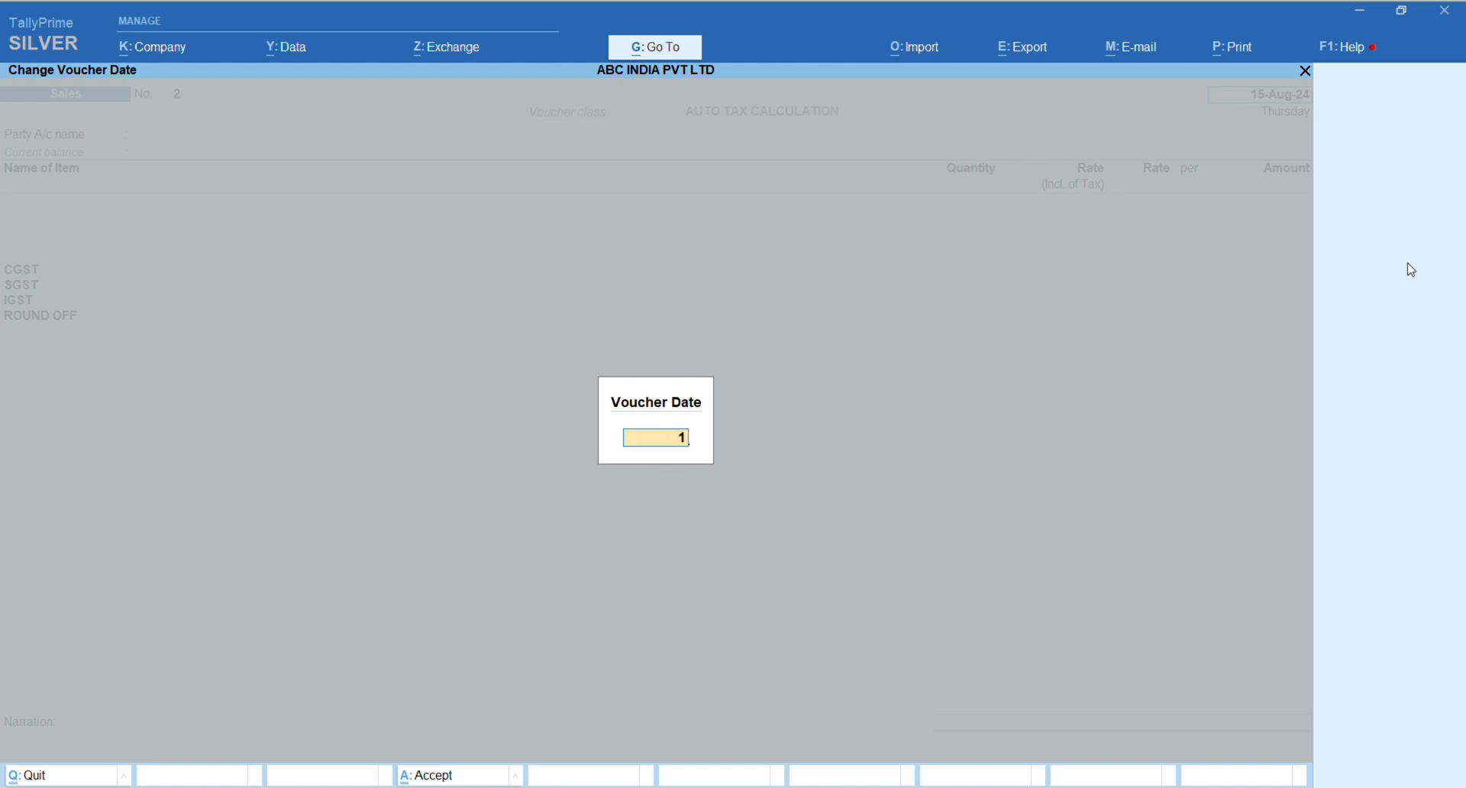
key(BackSpace)
text(20)
key(Return)
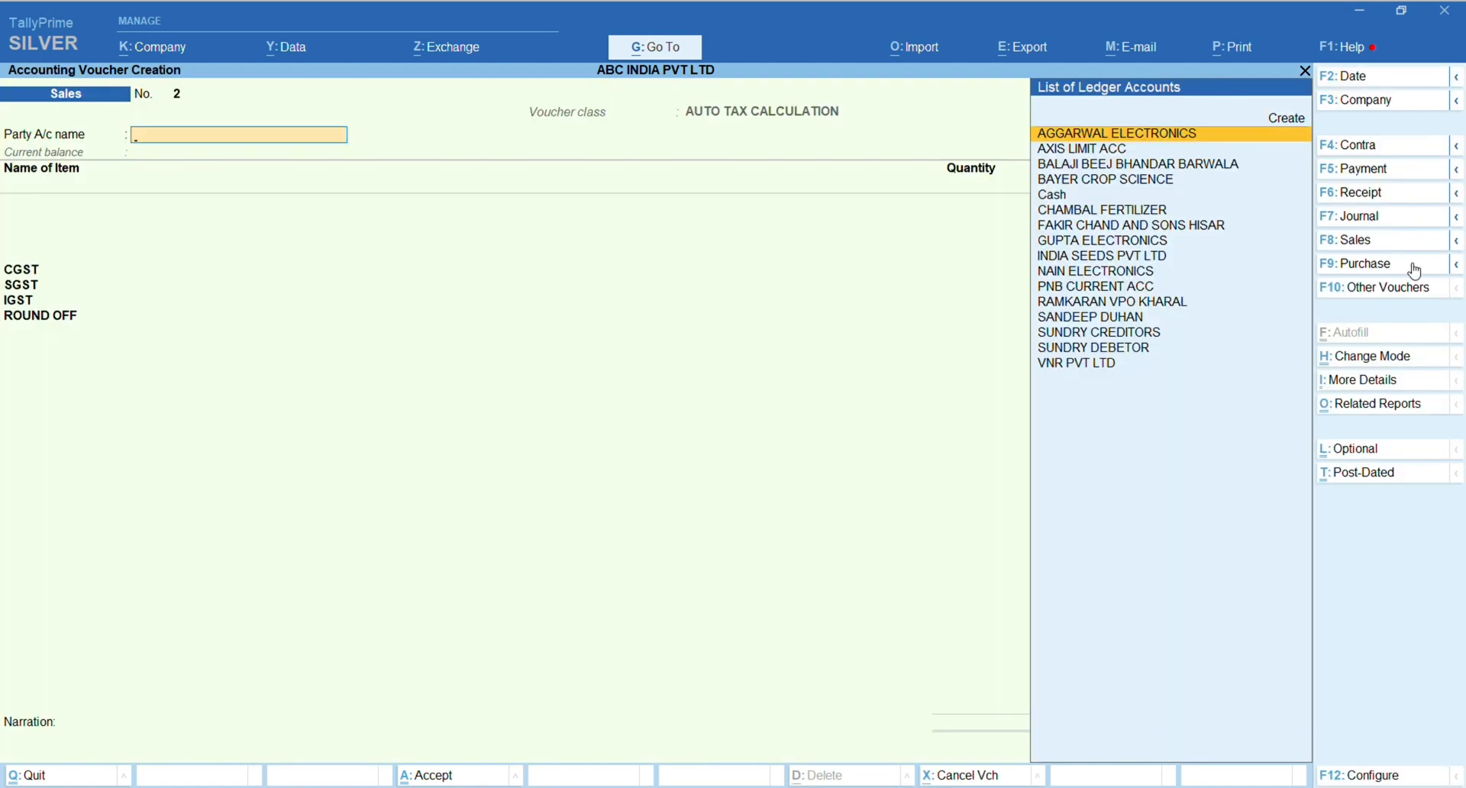
text(GU)
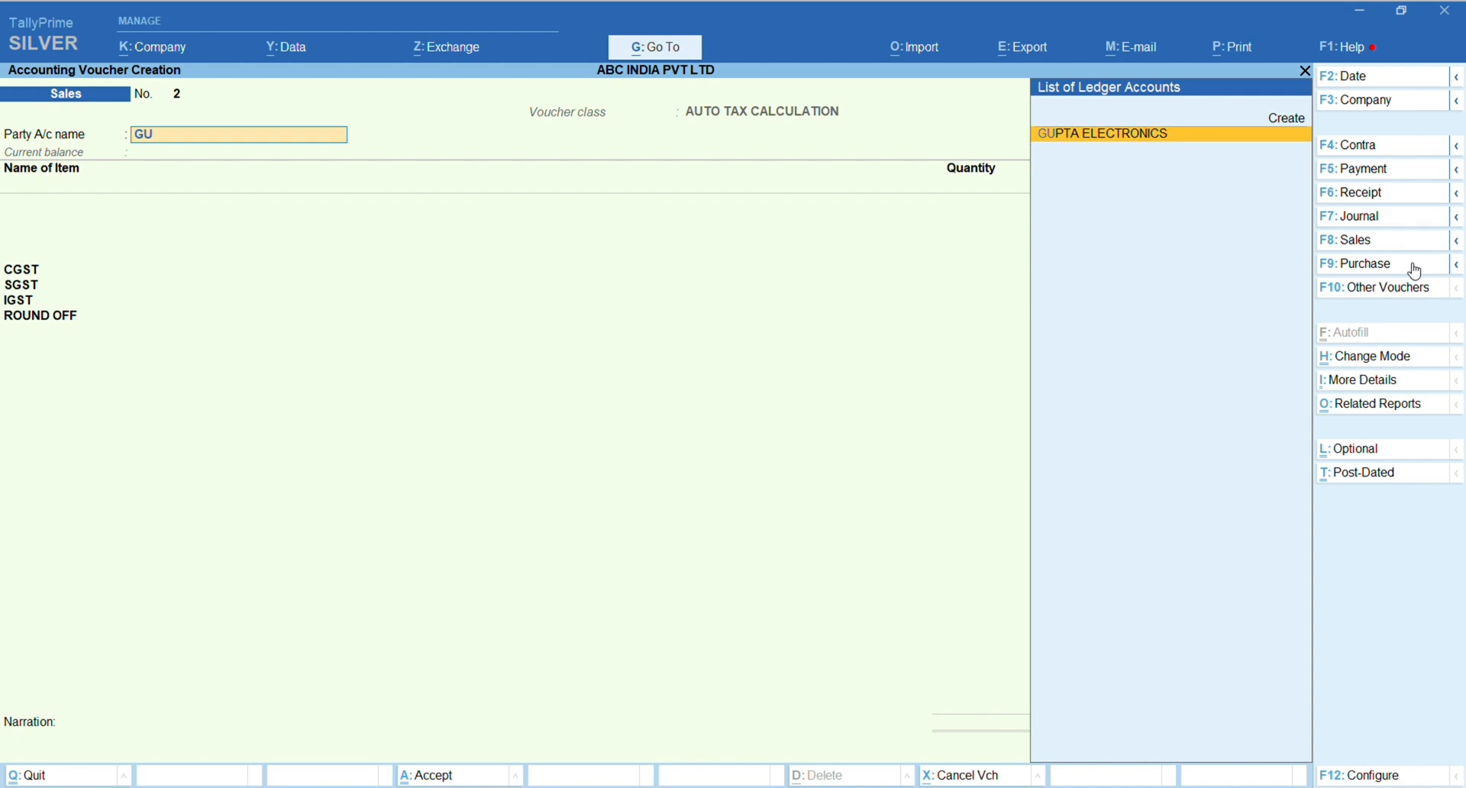
key(Return)
key(ctrl+a)
key(ctrl+a)
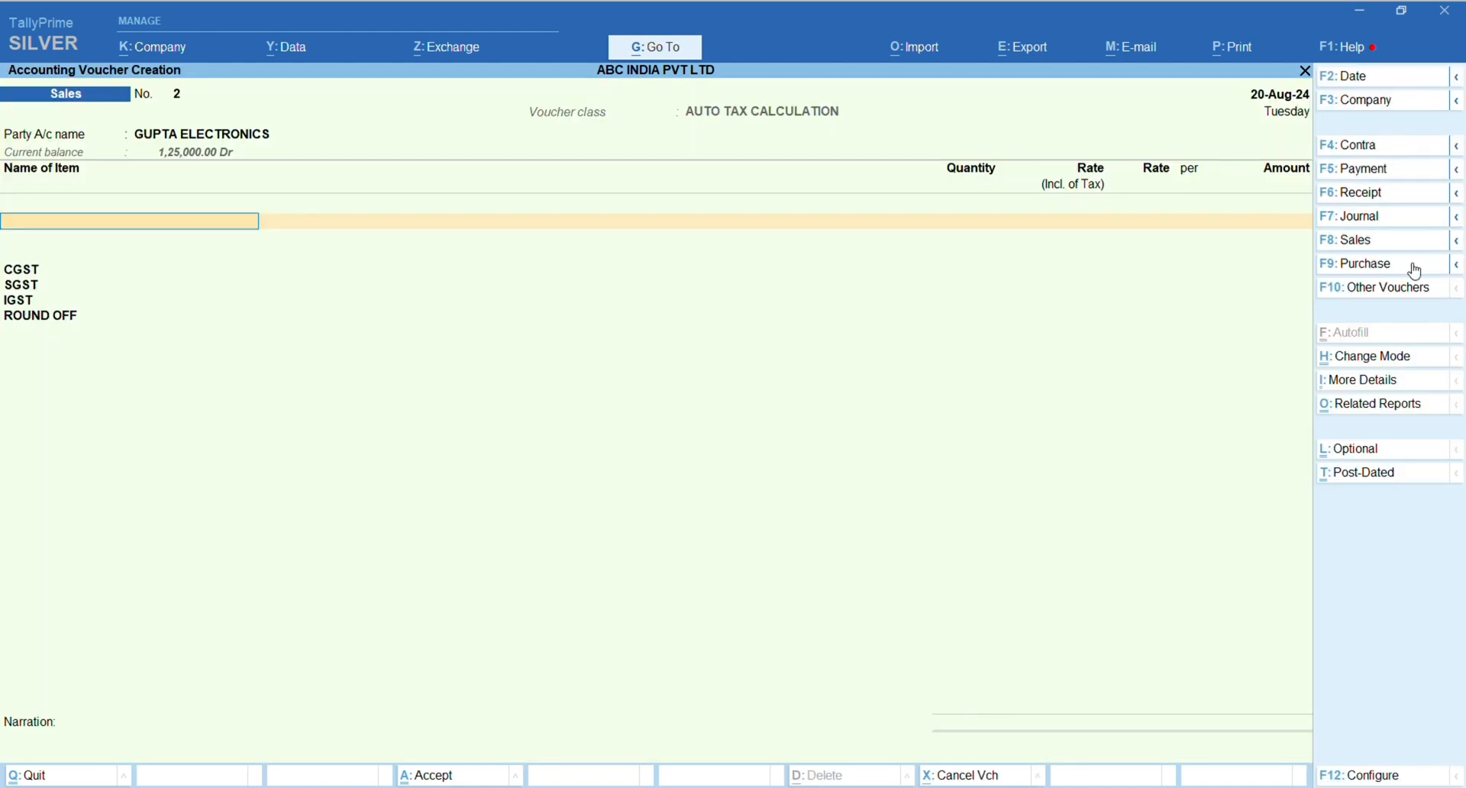
Step: Add an LED TV line of 2 PCS at a rate of 25,000 to the sales voucher
text(LE)
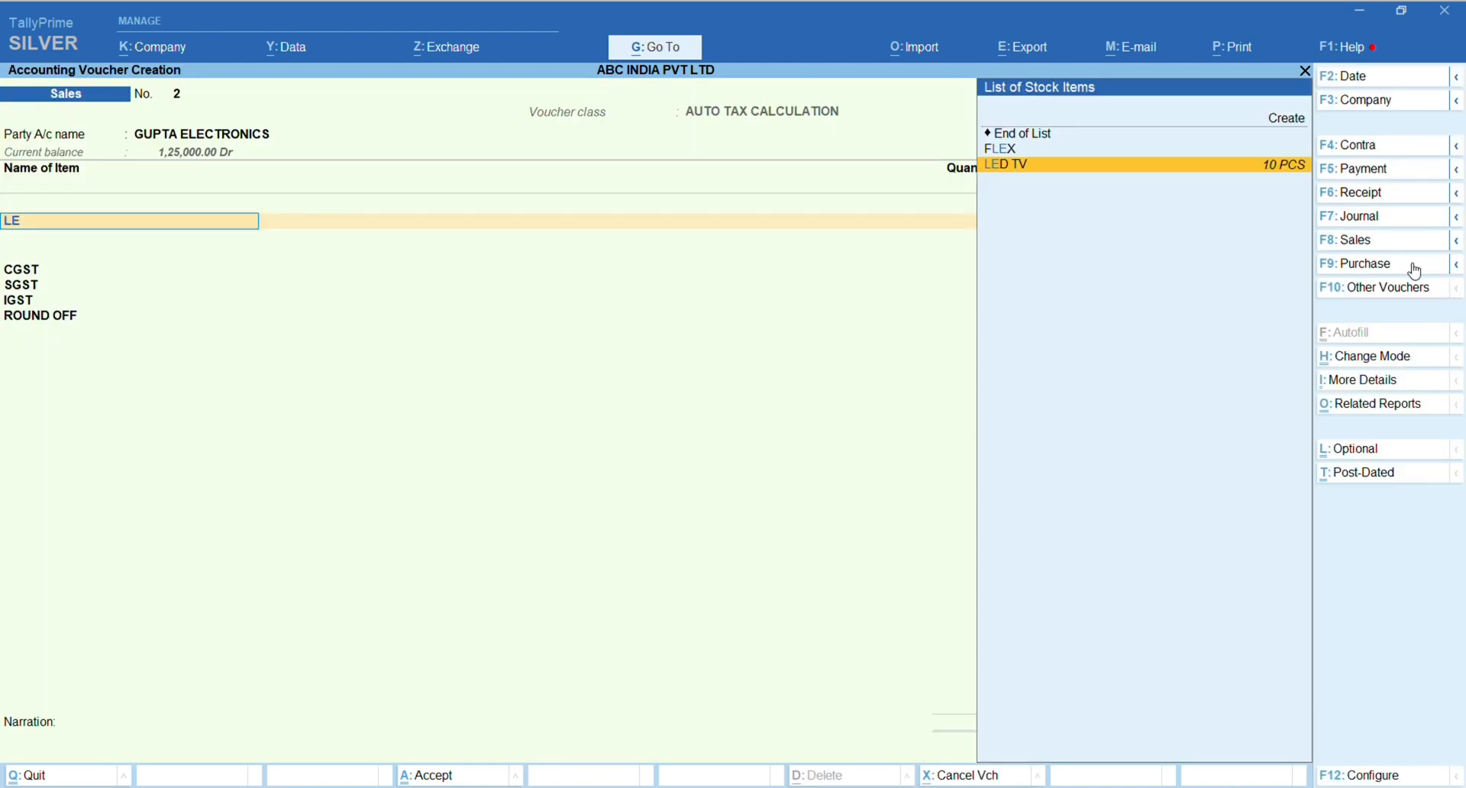
key(Return)
text(2)
key(Return)
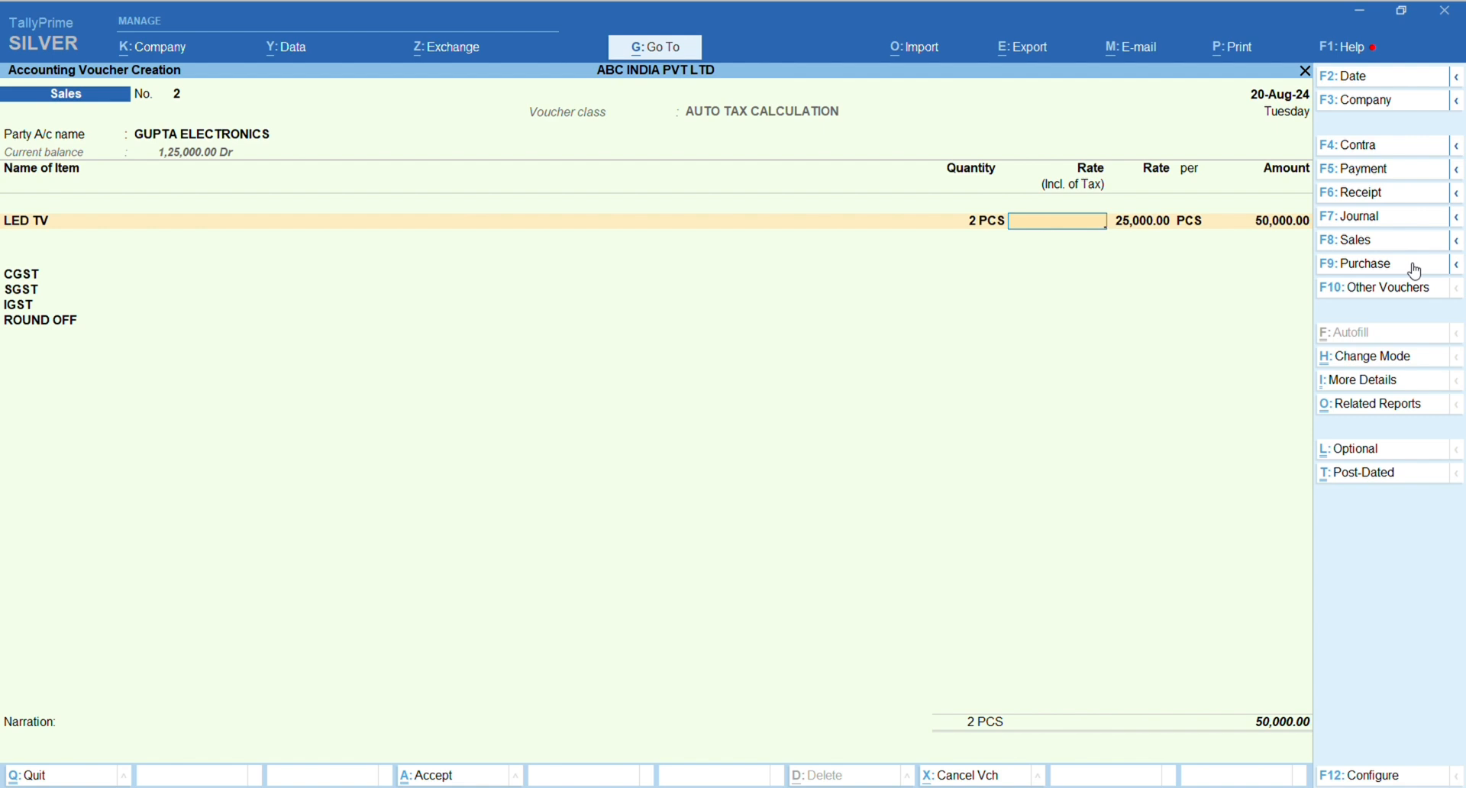
key(Return)
key(Return)
key(Return)
key(Return)
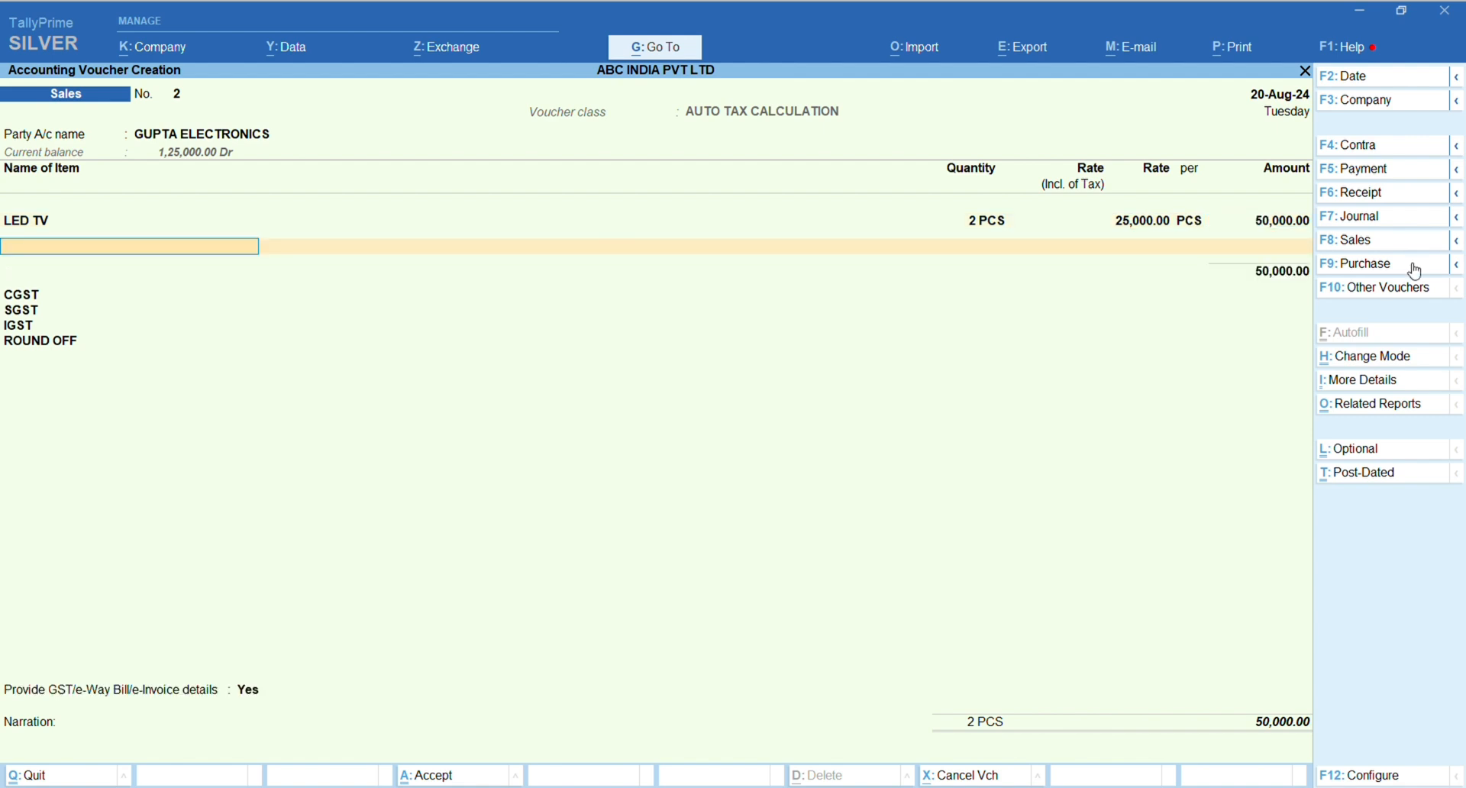
Step: End the item list and save the 20-Aug-24 sales voucher without printing
key(Return)
key(ctrl)
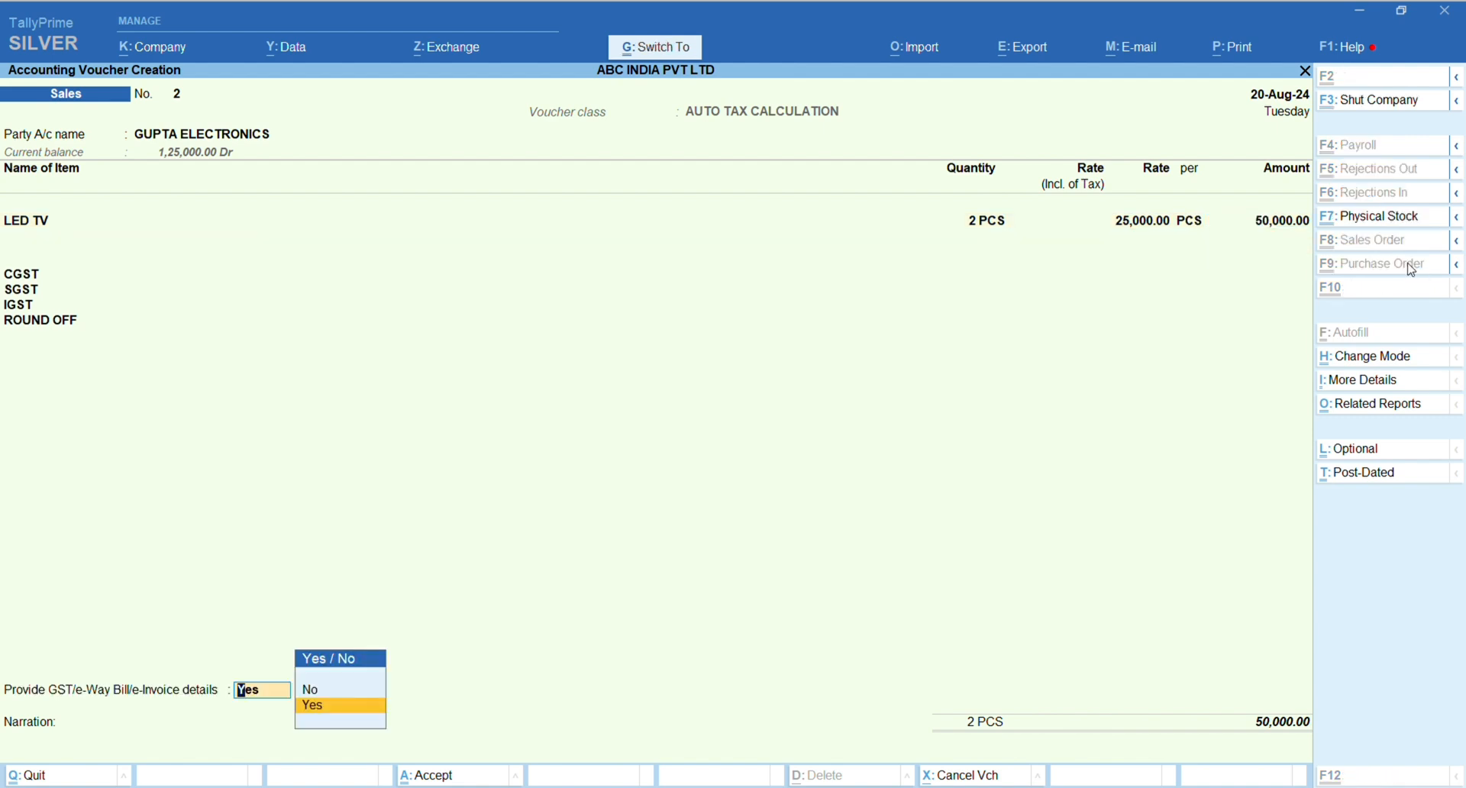
key(ctrl+a)
key(Escape)
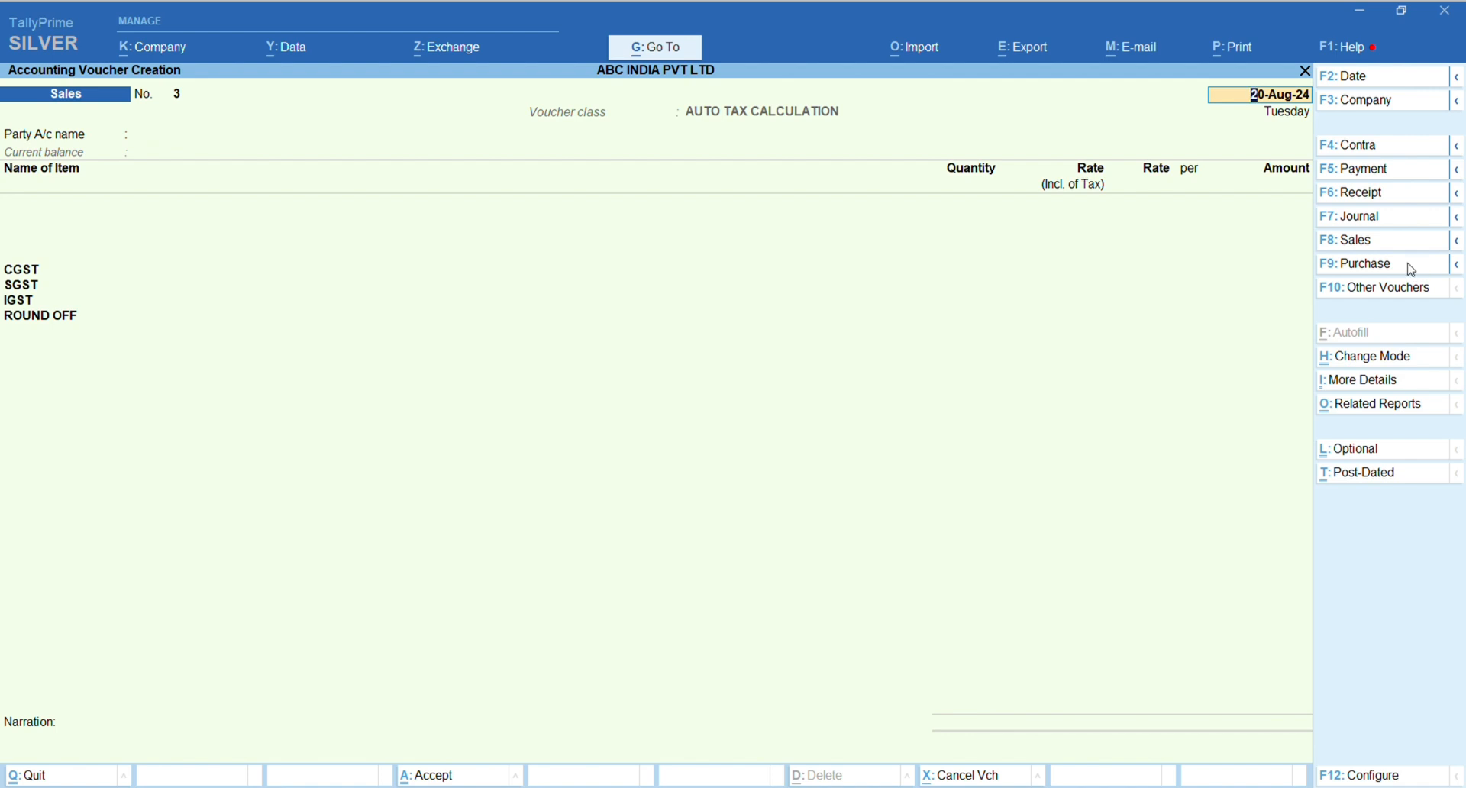
Step: Reopen the sales voucher just saved and go through its party details and LED TV line without changing them
key(Page_Up)
key(Return)
key(Return)
key(ctrl+a)
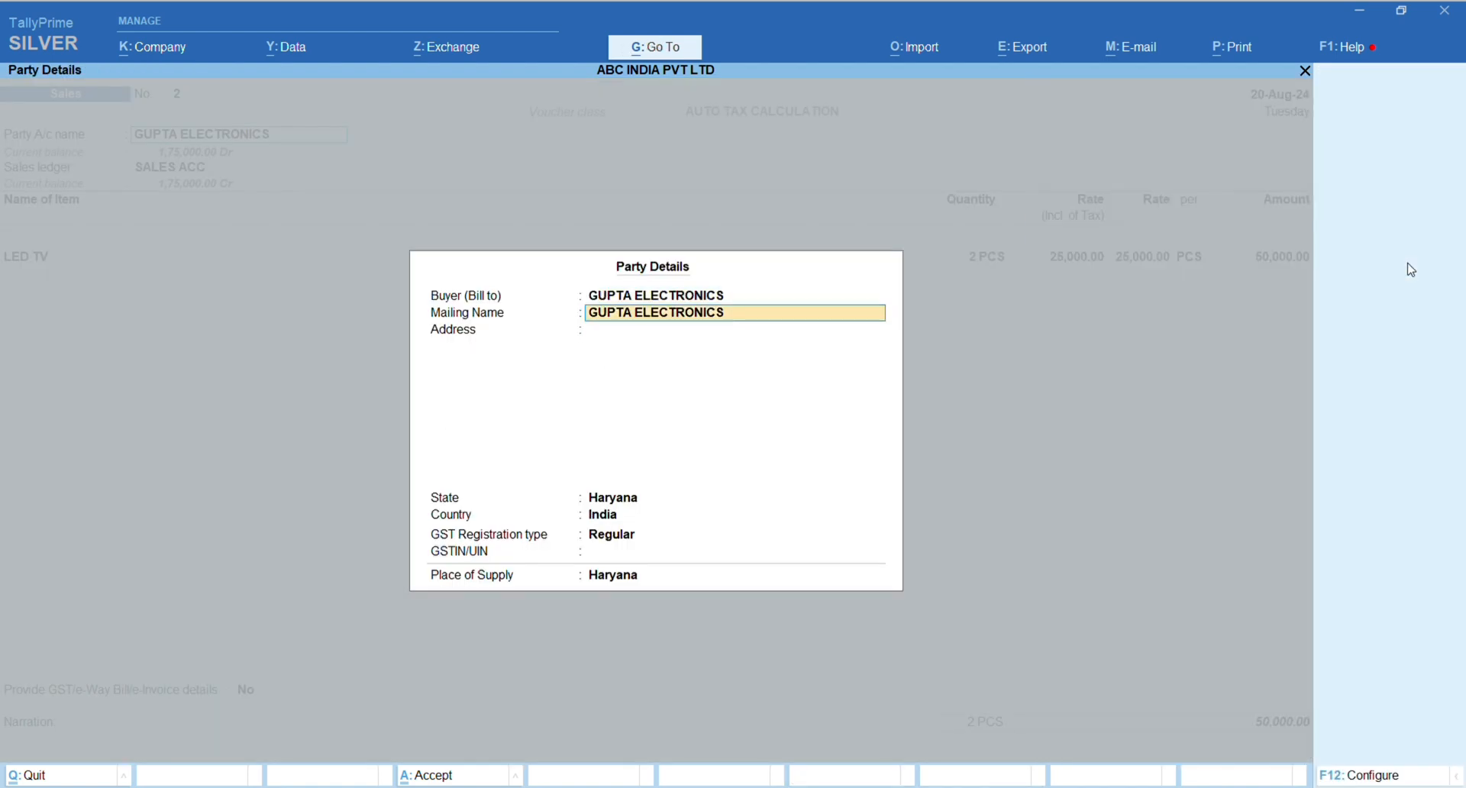
key(Return)
key(ctrl+a)
key(Return)
key(Return)
key(Return)
key(Return)
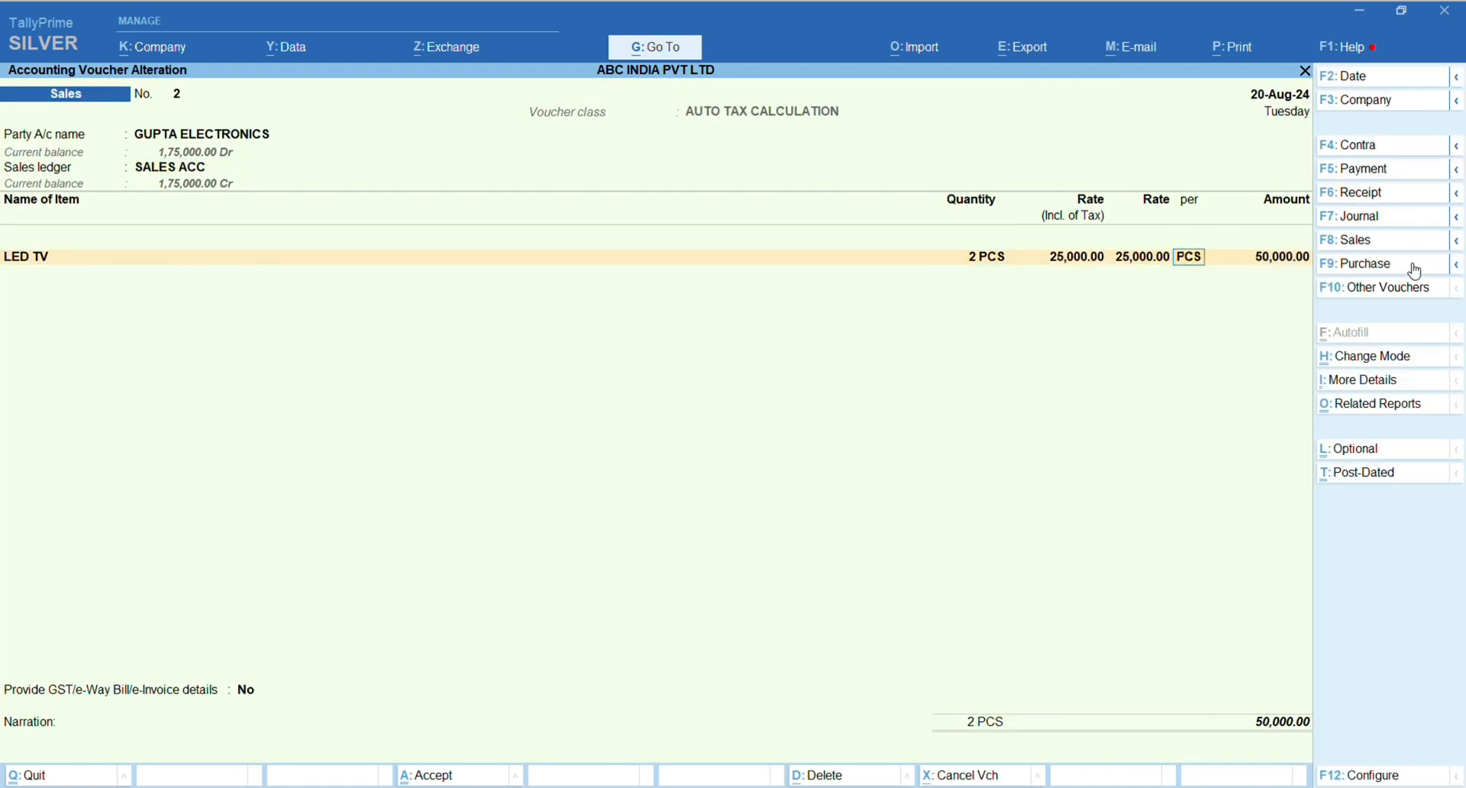
key(Return)
key(Return)
key(Return)
key(Return)
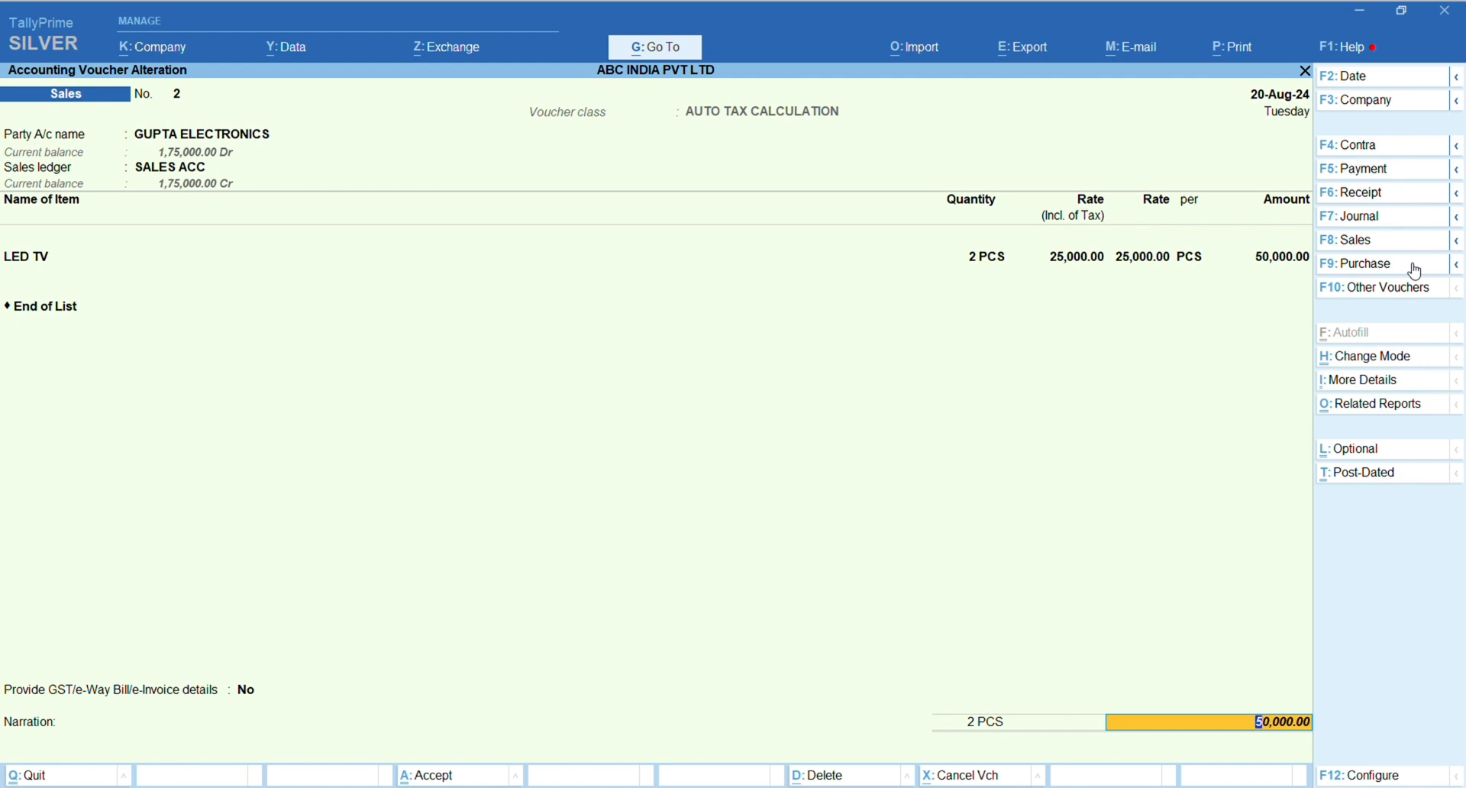
Step: Accept New Ref 2 for 50,000 Dr with 45 credit days in the bill-wise details, and resave the voucher without printing
key(Return)
key(Return)
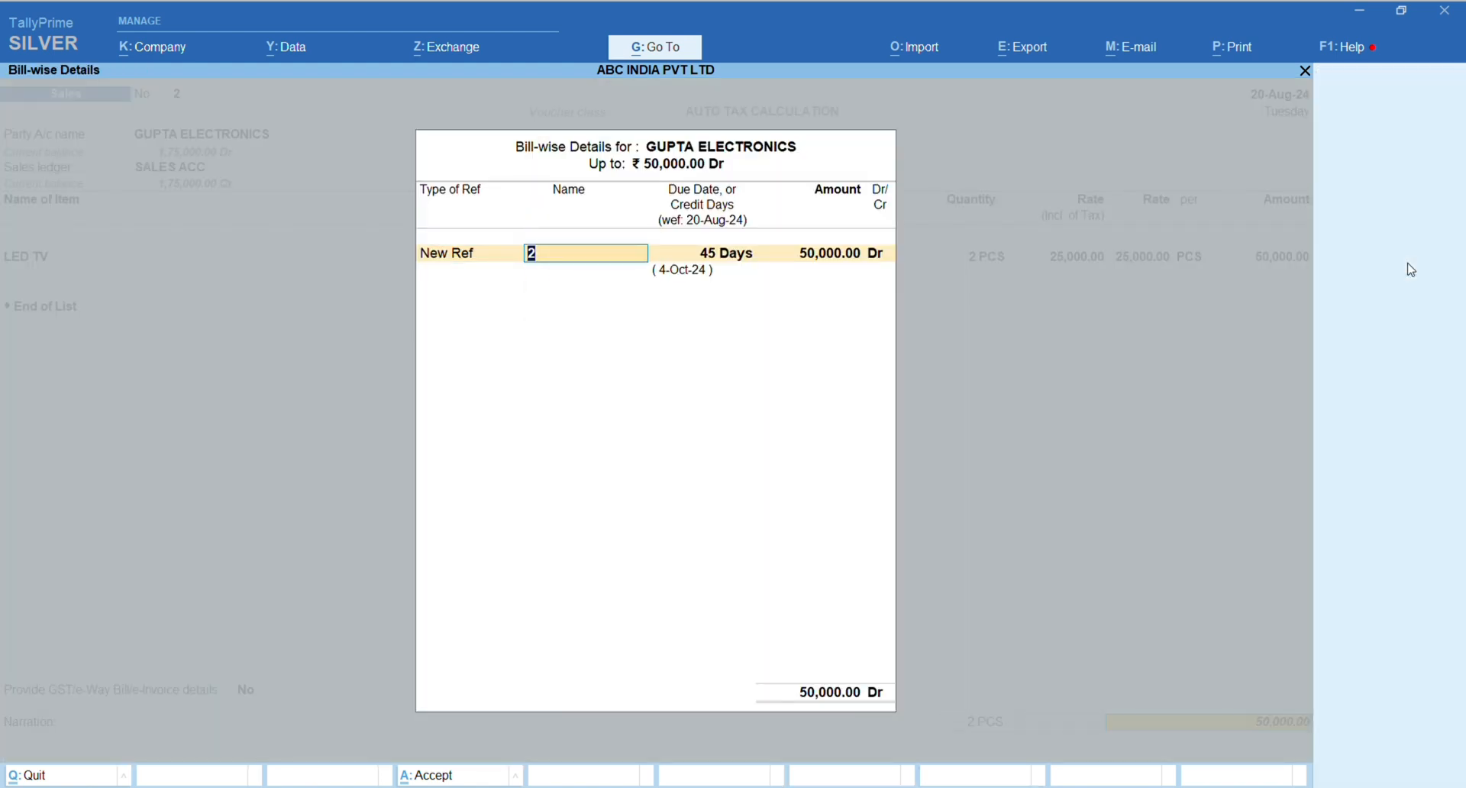
key(Return)
key(Return)
key(Return)
key(Return)
key(Return)
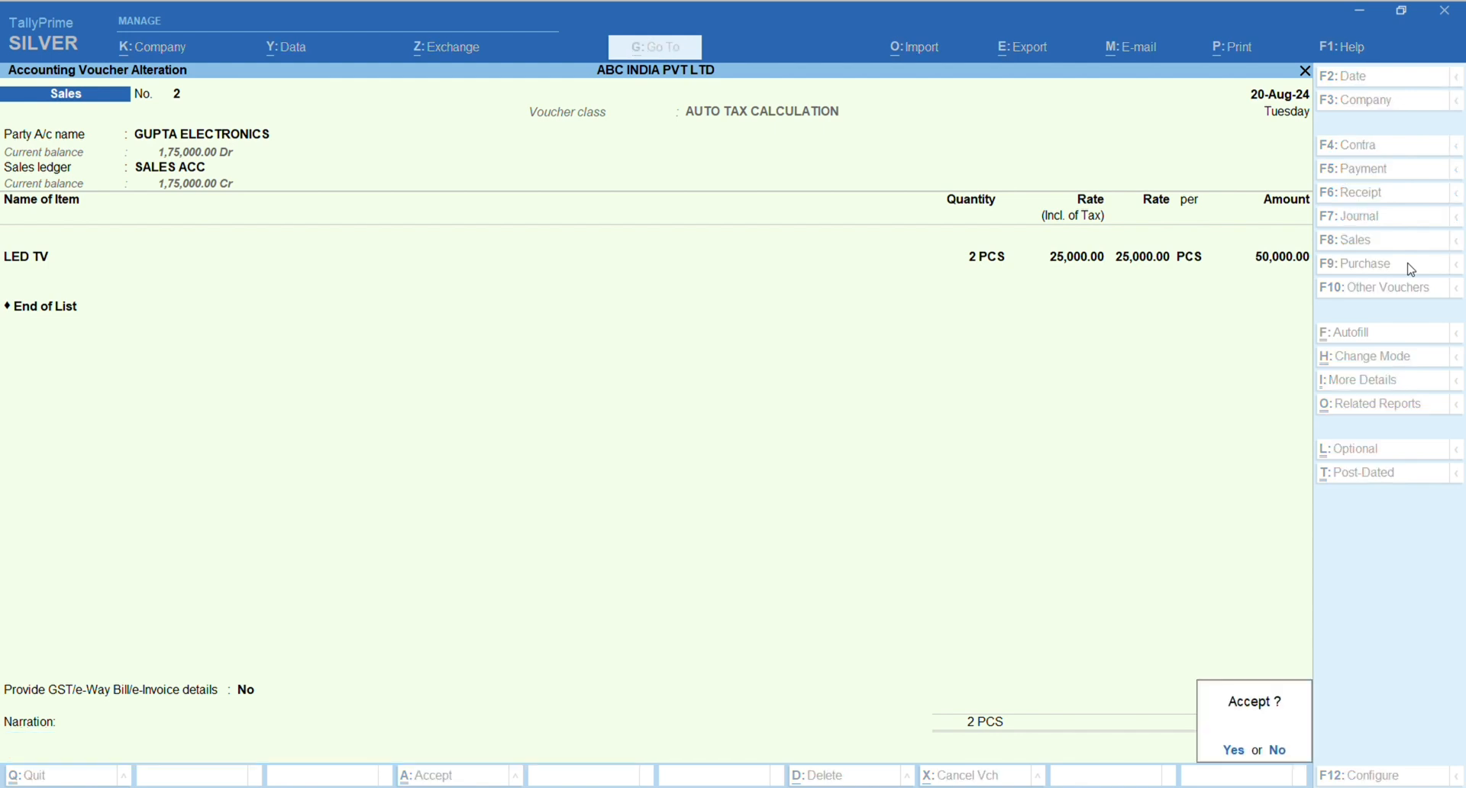
key(Return)
key(Escape)
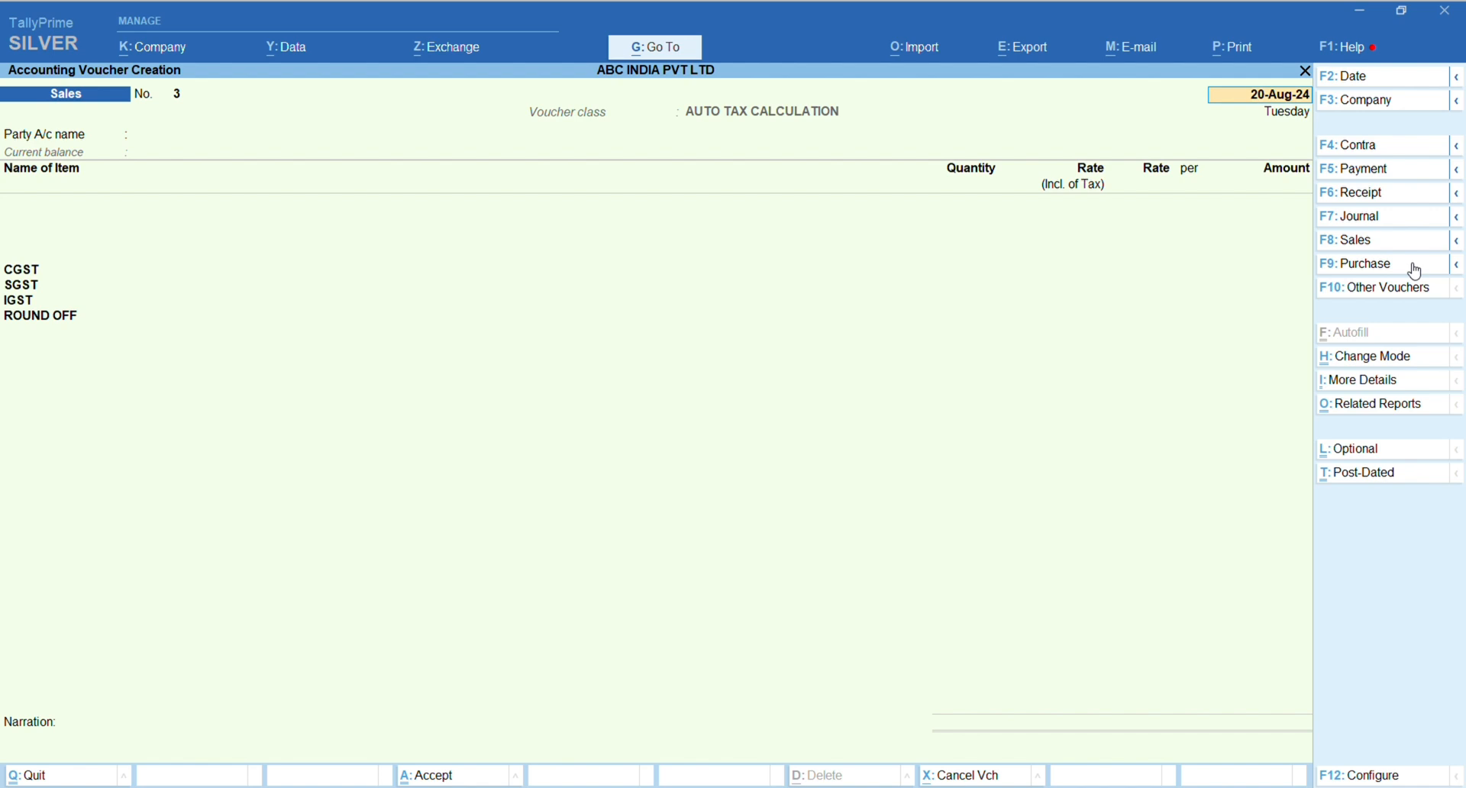
Step: Create a payment voucher from Cash to NAIN ELECTRONICS for 1,00,000
key(F5)
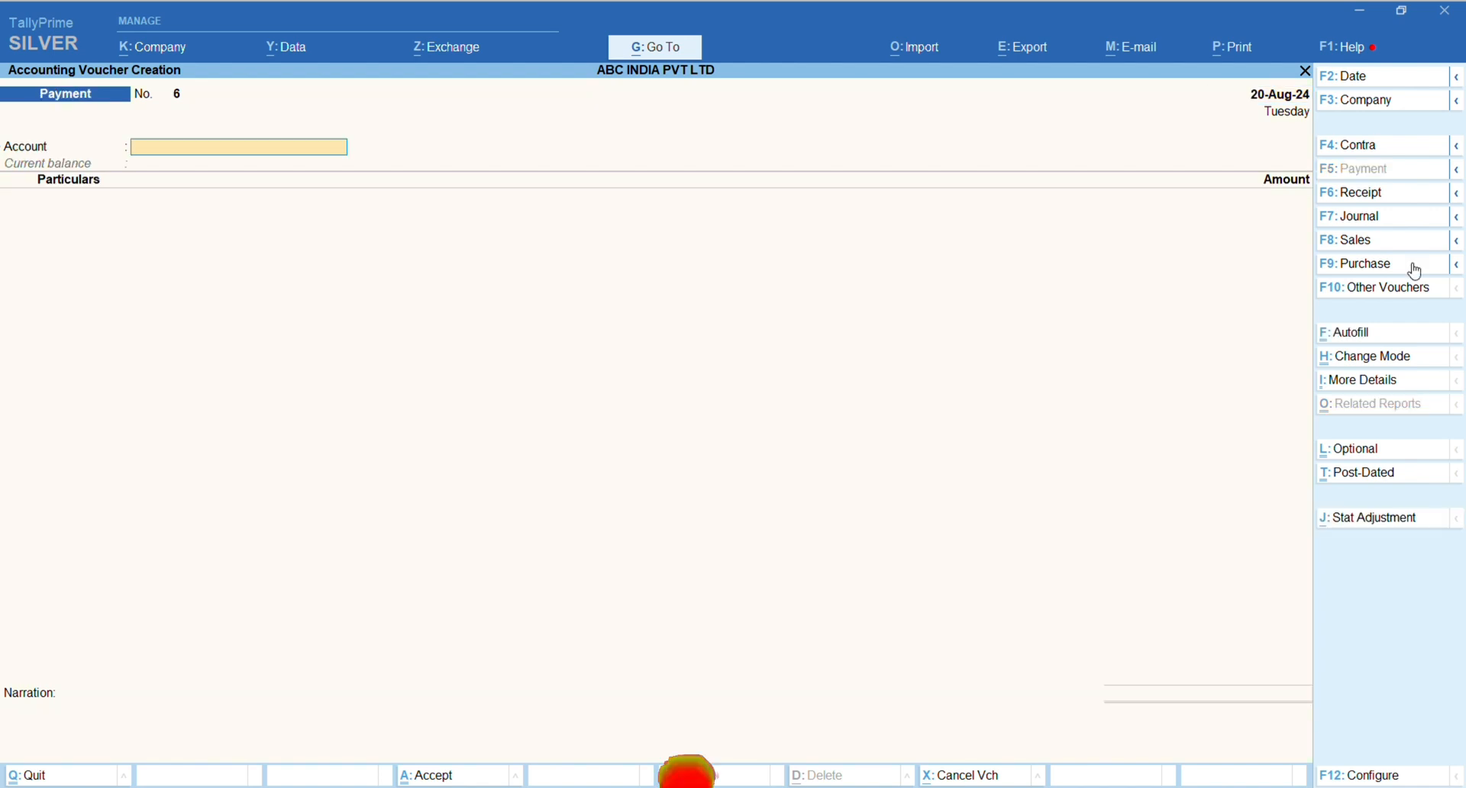
text(C)
key(Return)
text(NA)
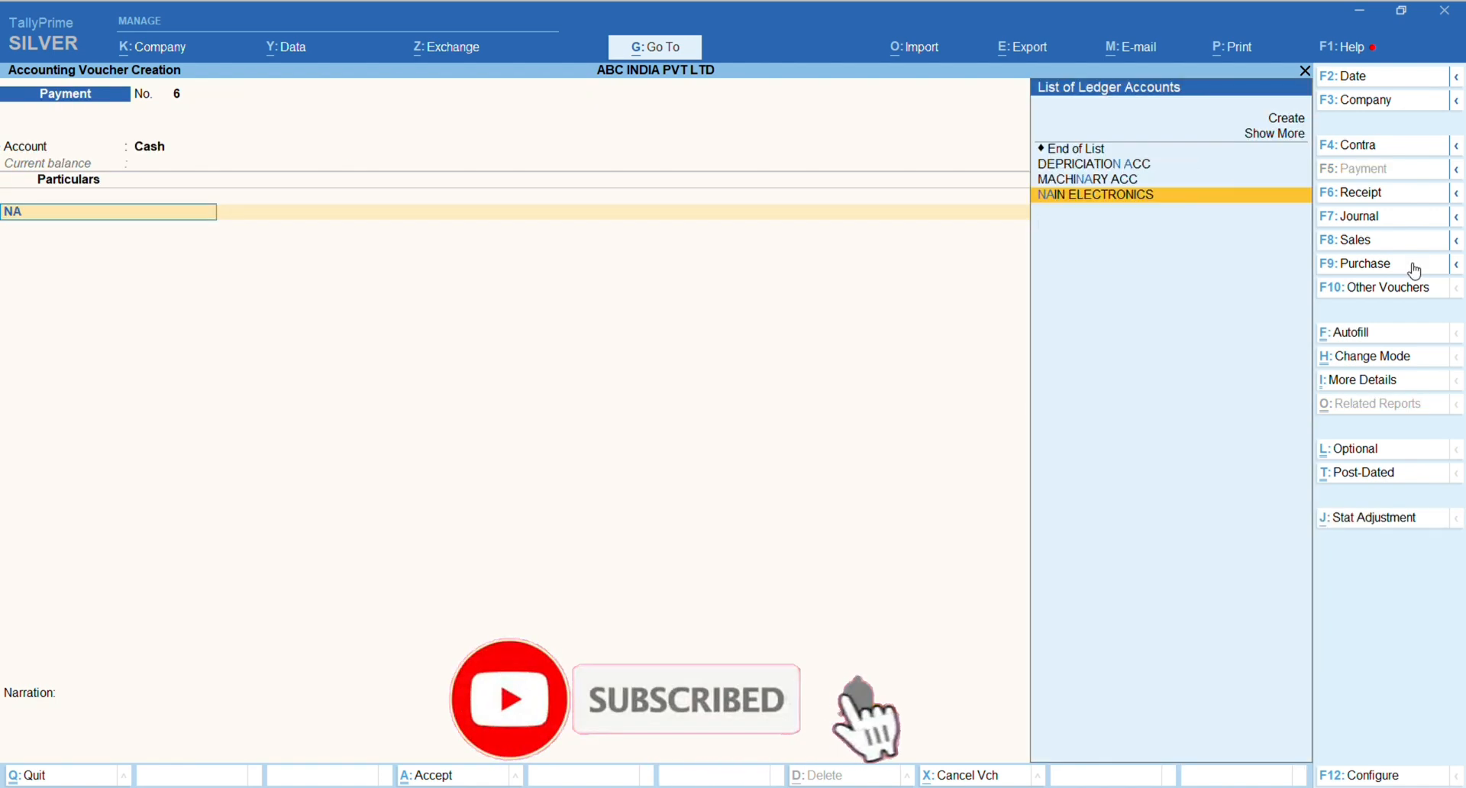
text(IN)
key(Return)
text(1,00,0)
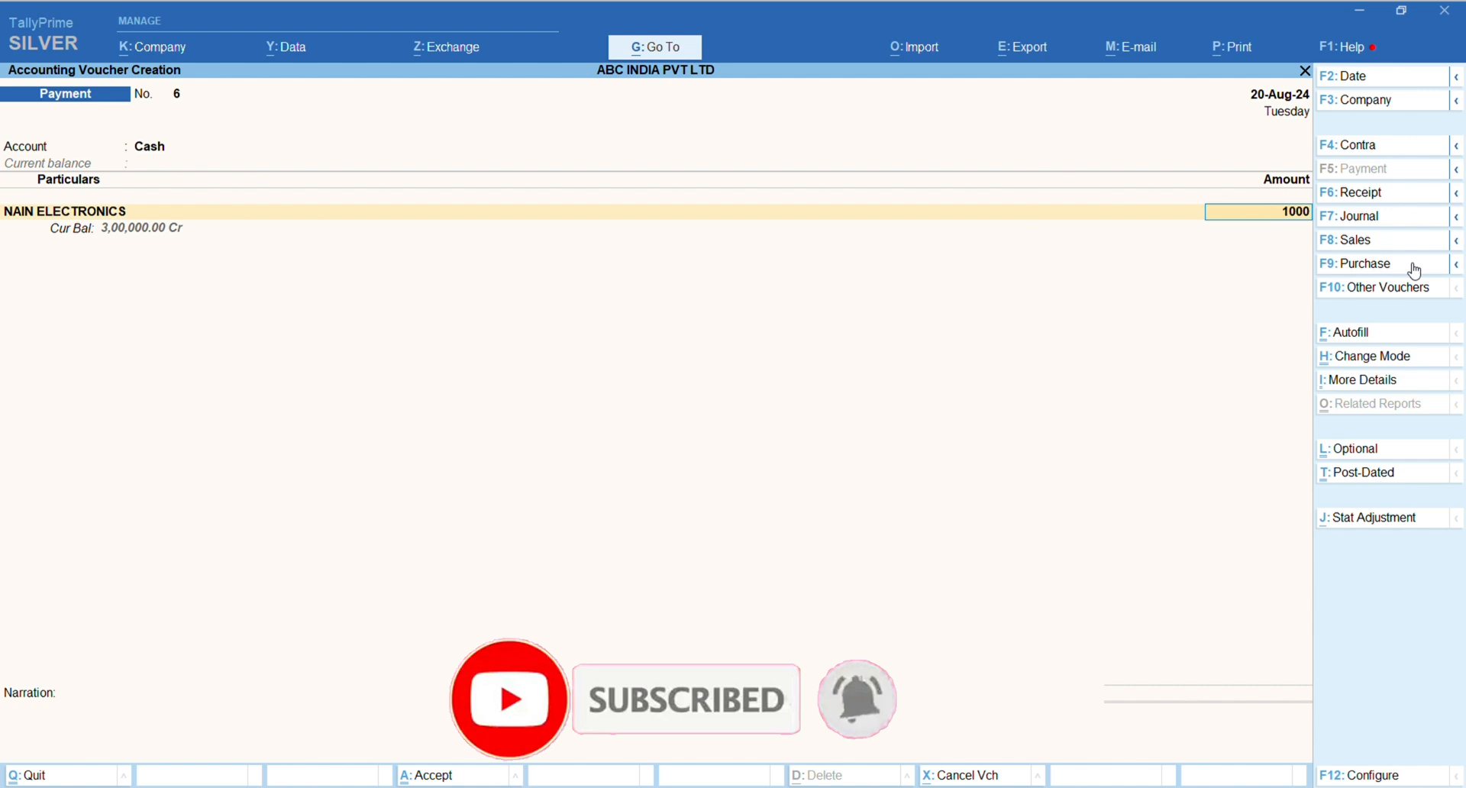
text(00)
key(Return)
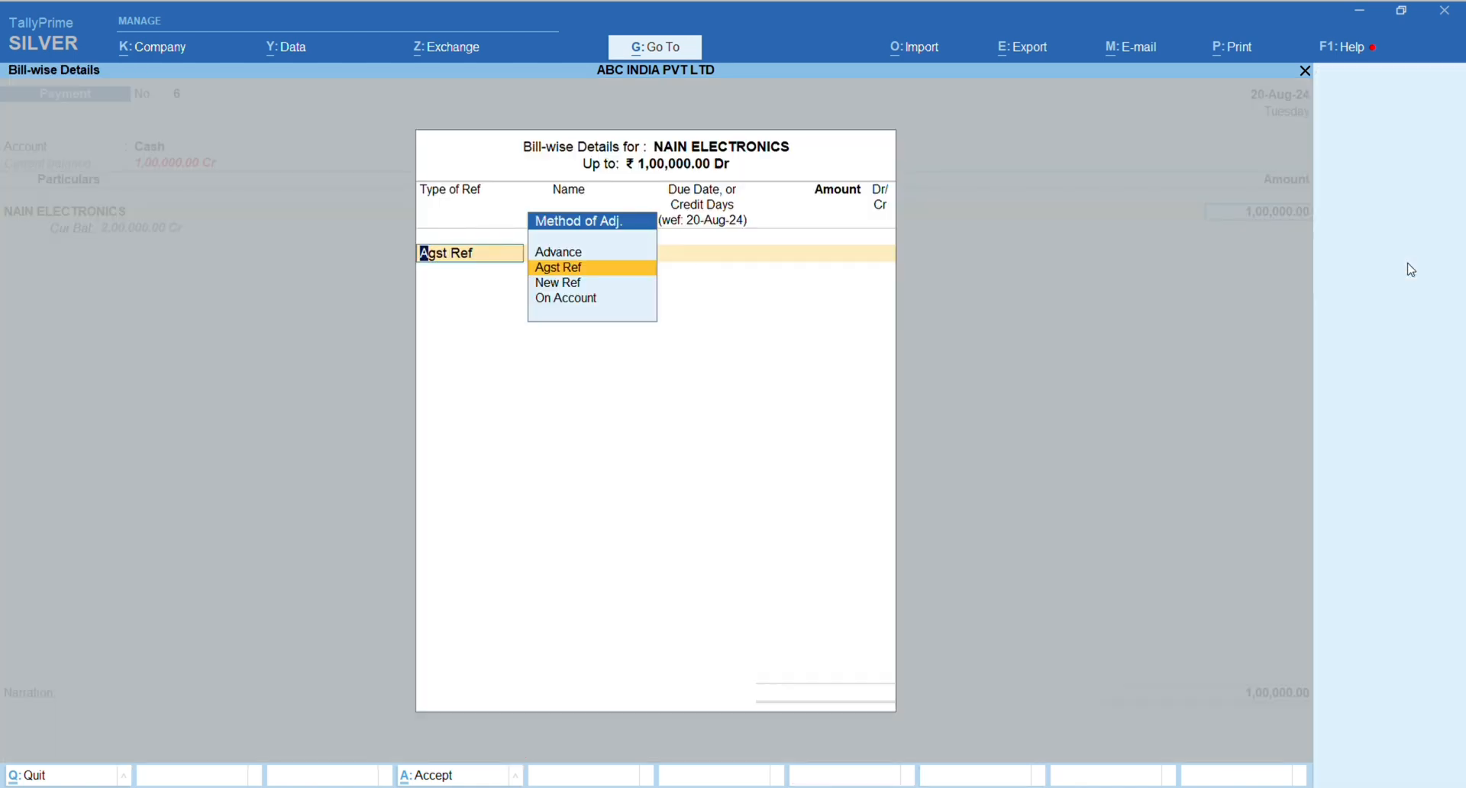
Step: Adjust the full 1,00,000 payment as Agst Ref against pending bill 100, and save the payment voucher
key(Return)
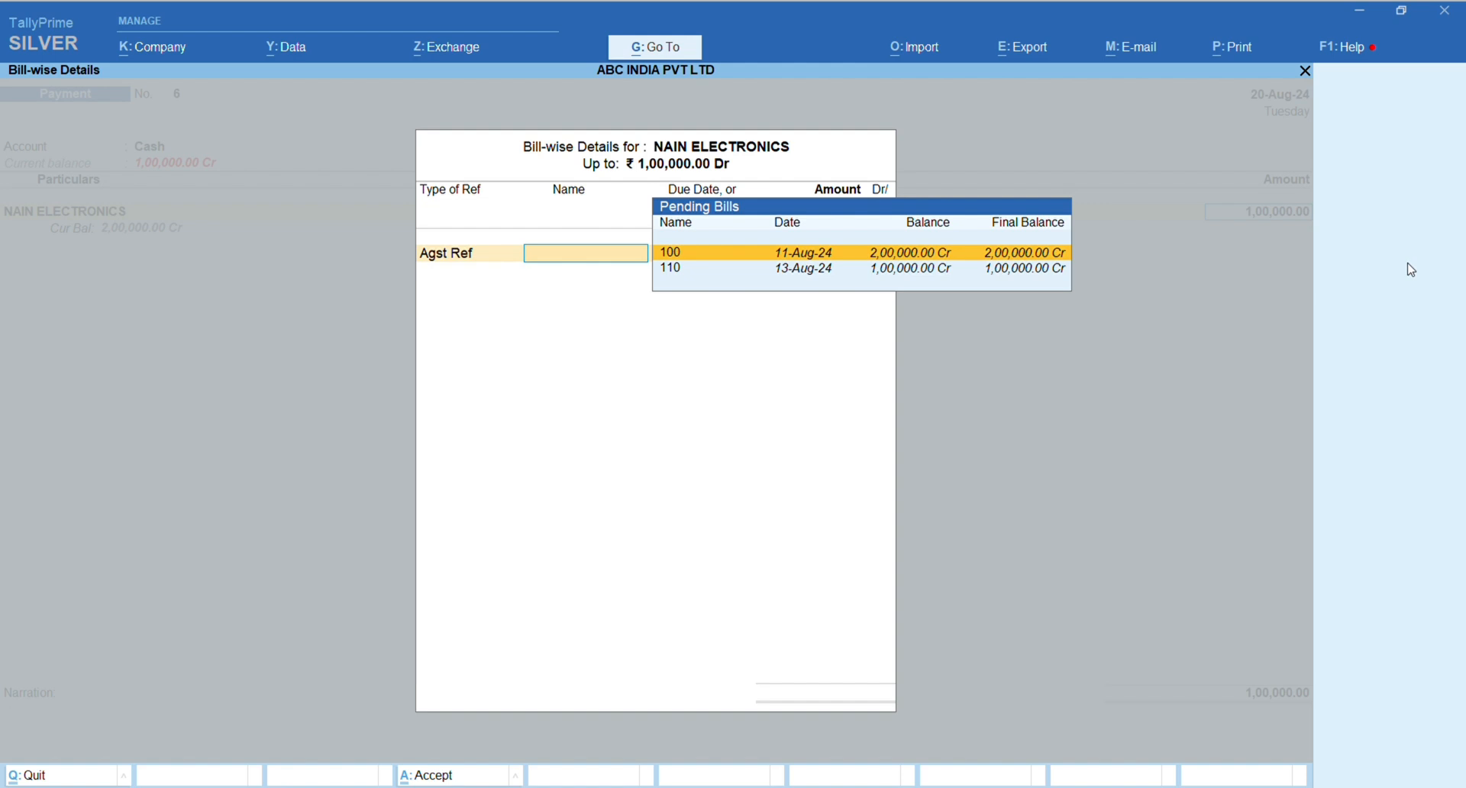
key(Return)
key(Return)
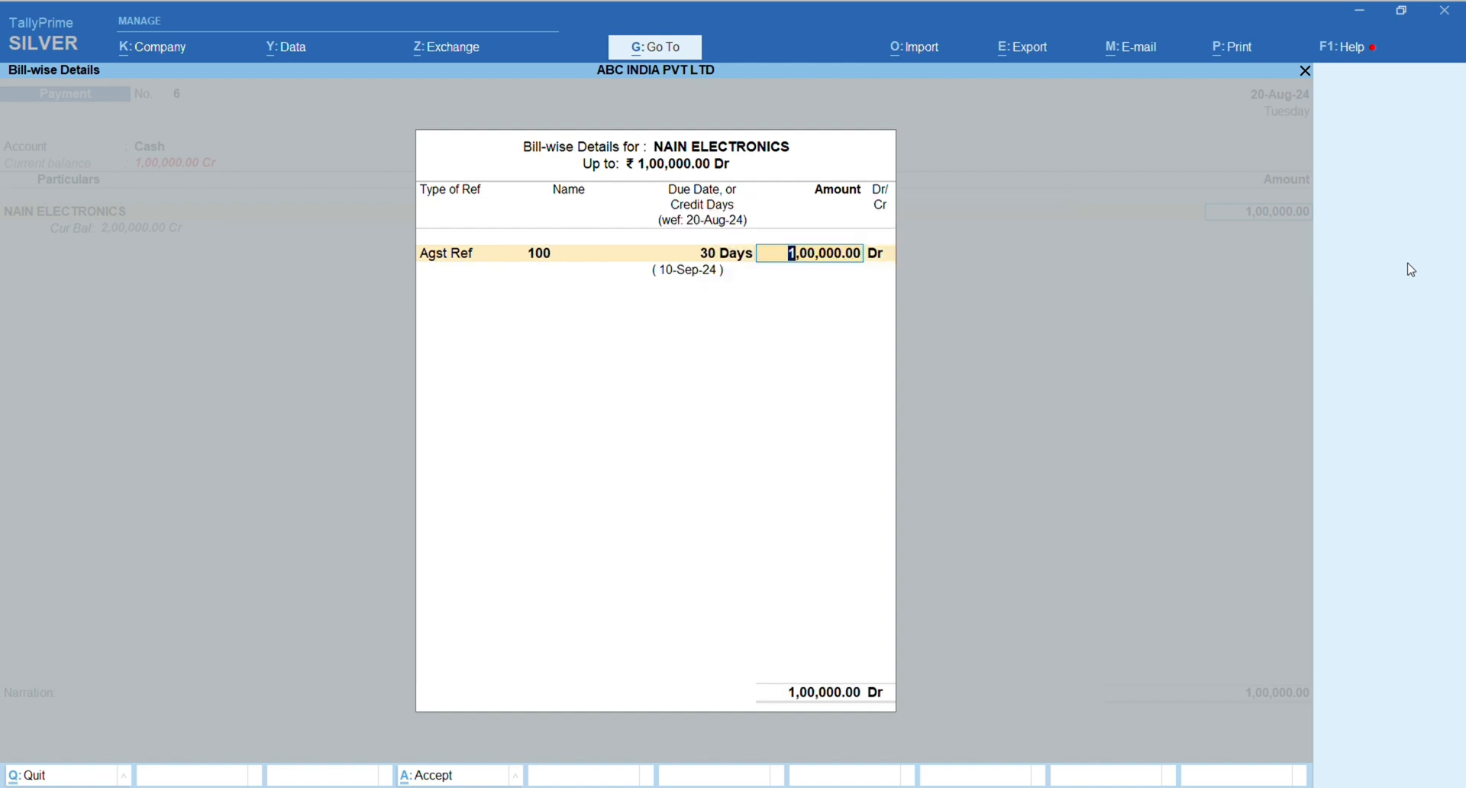
key(Return)
key(Return)
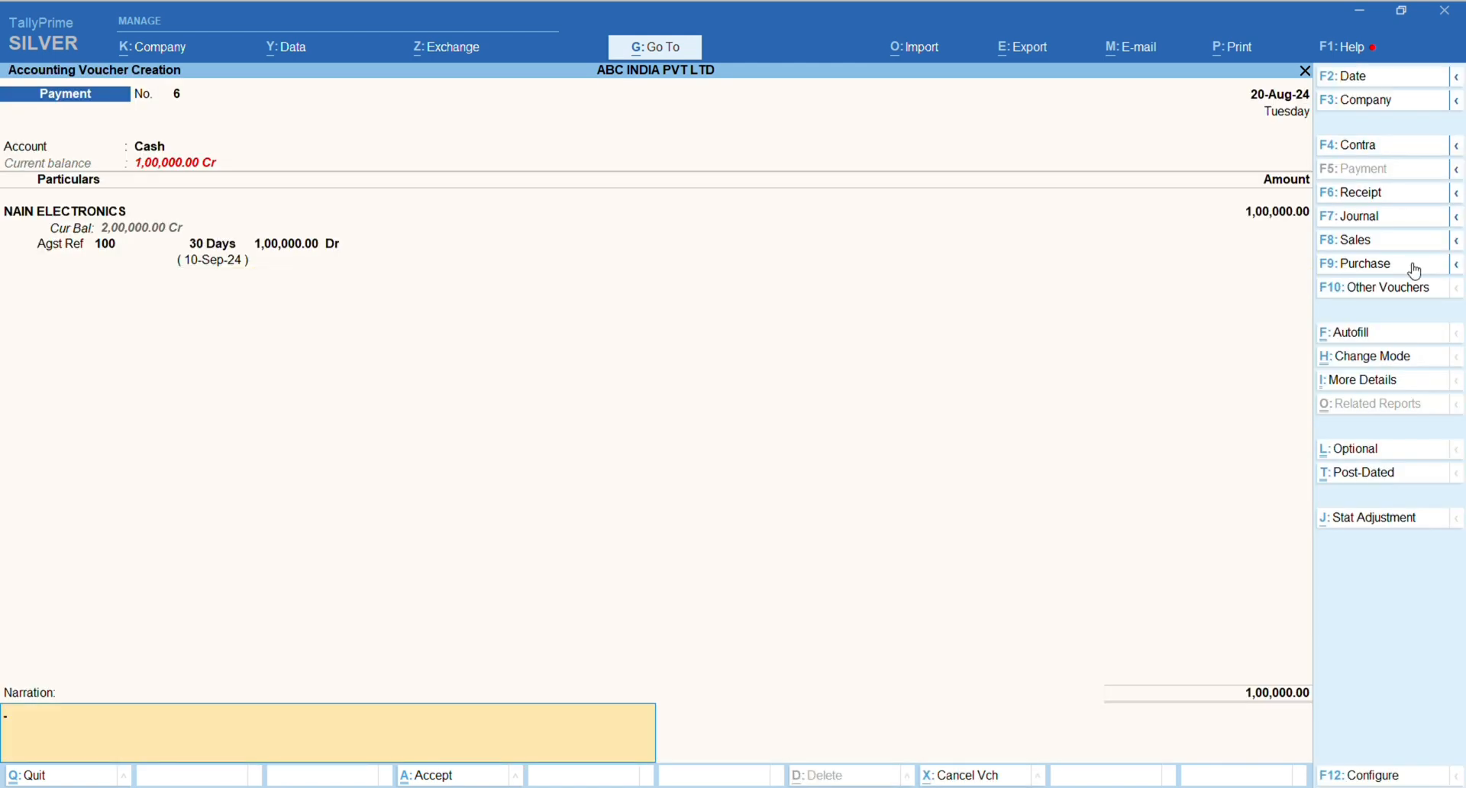
key(ctrl)
key(ctrl+a)
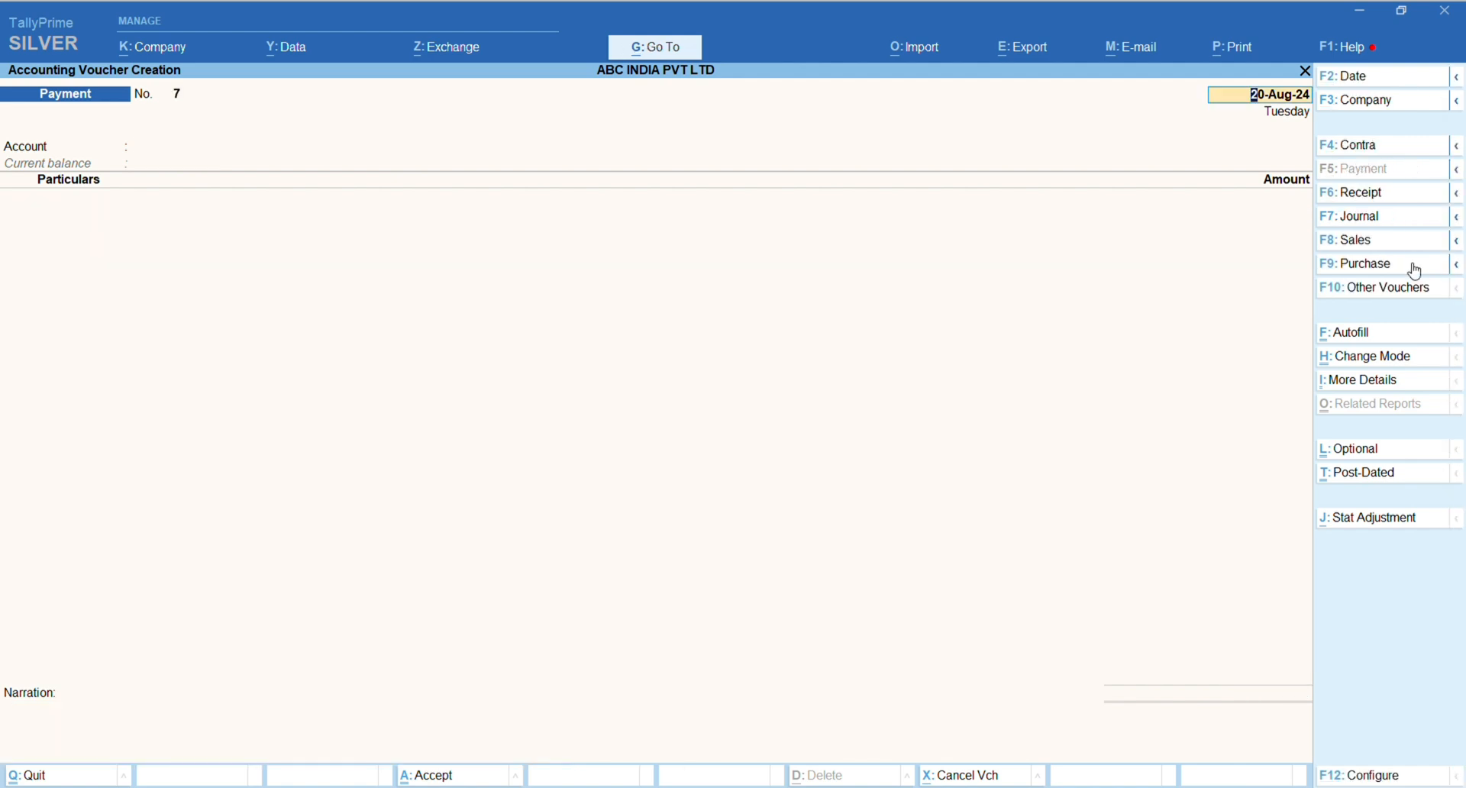
Step: Create a receipt voucher into Cash from GUPTA ELECTRONICS for 50,000
key(F6)
key(Return)
text(c)
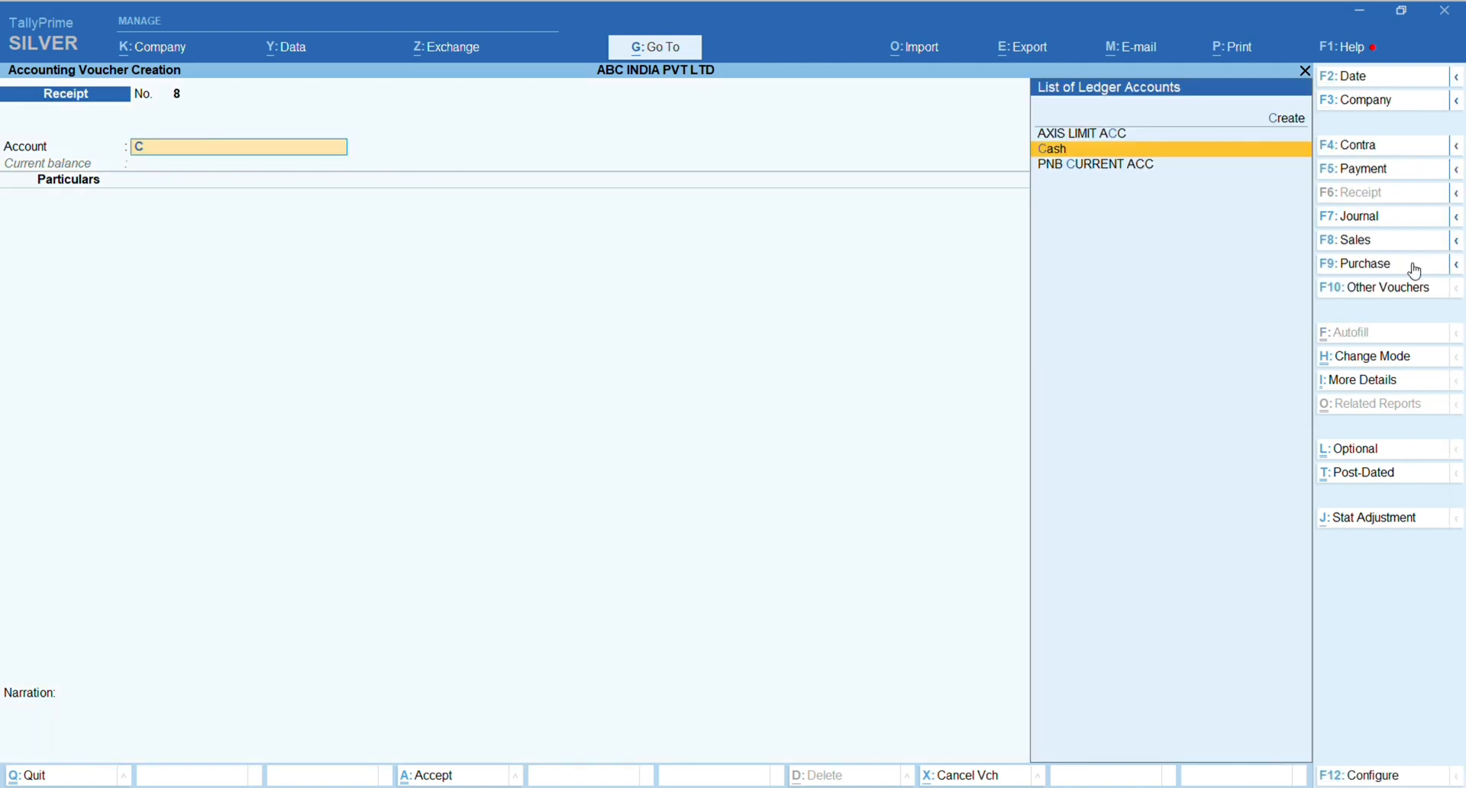
key(Return)
text(GU)
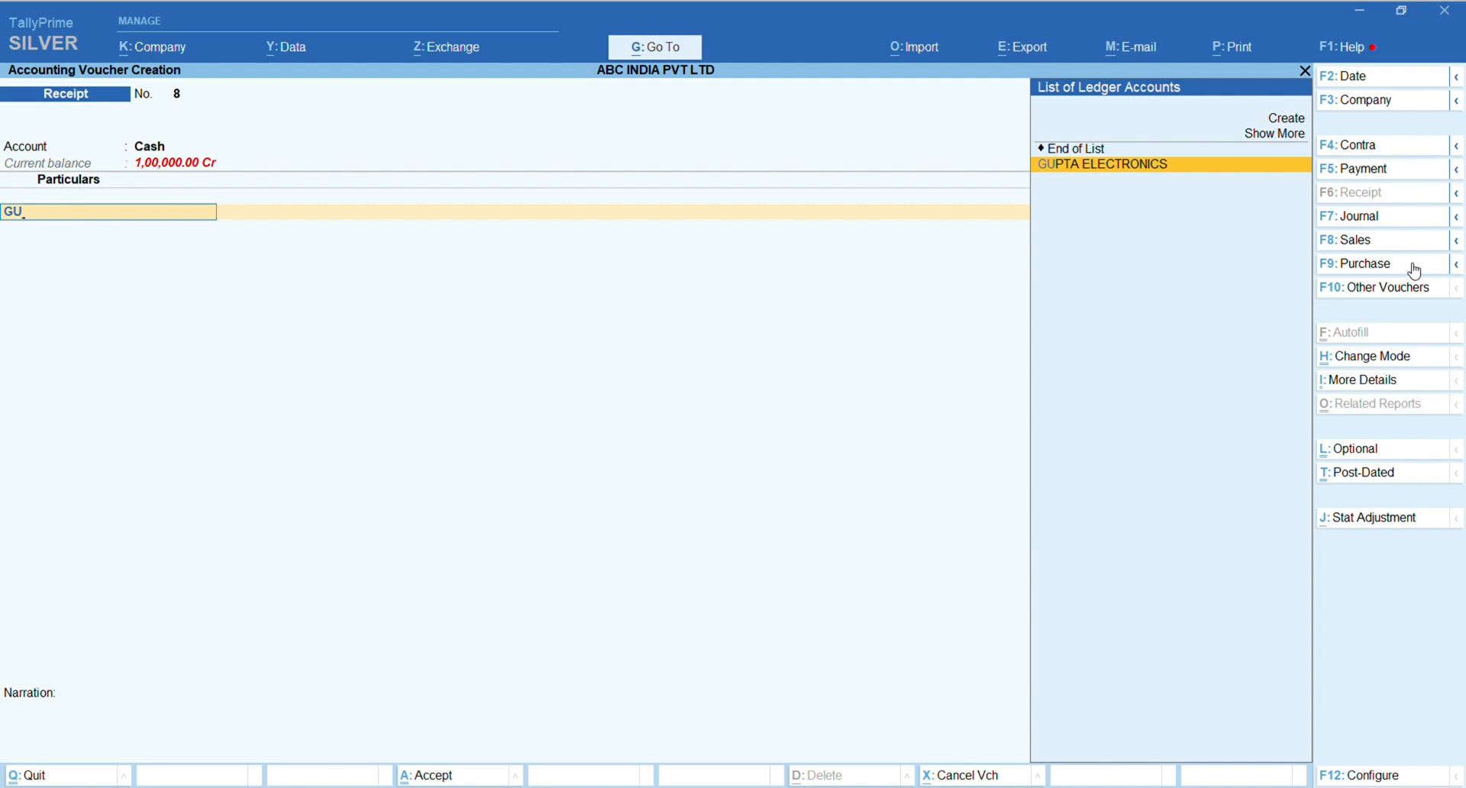
key(Return)
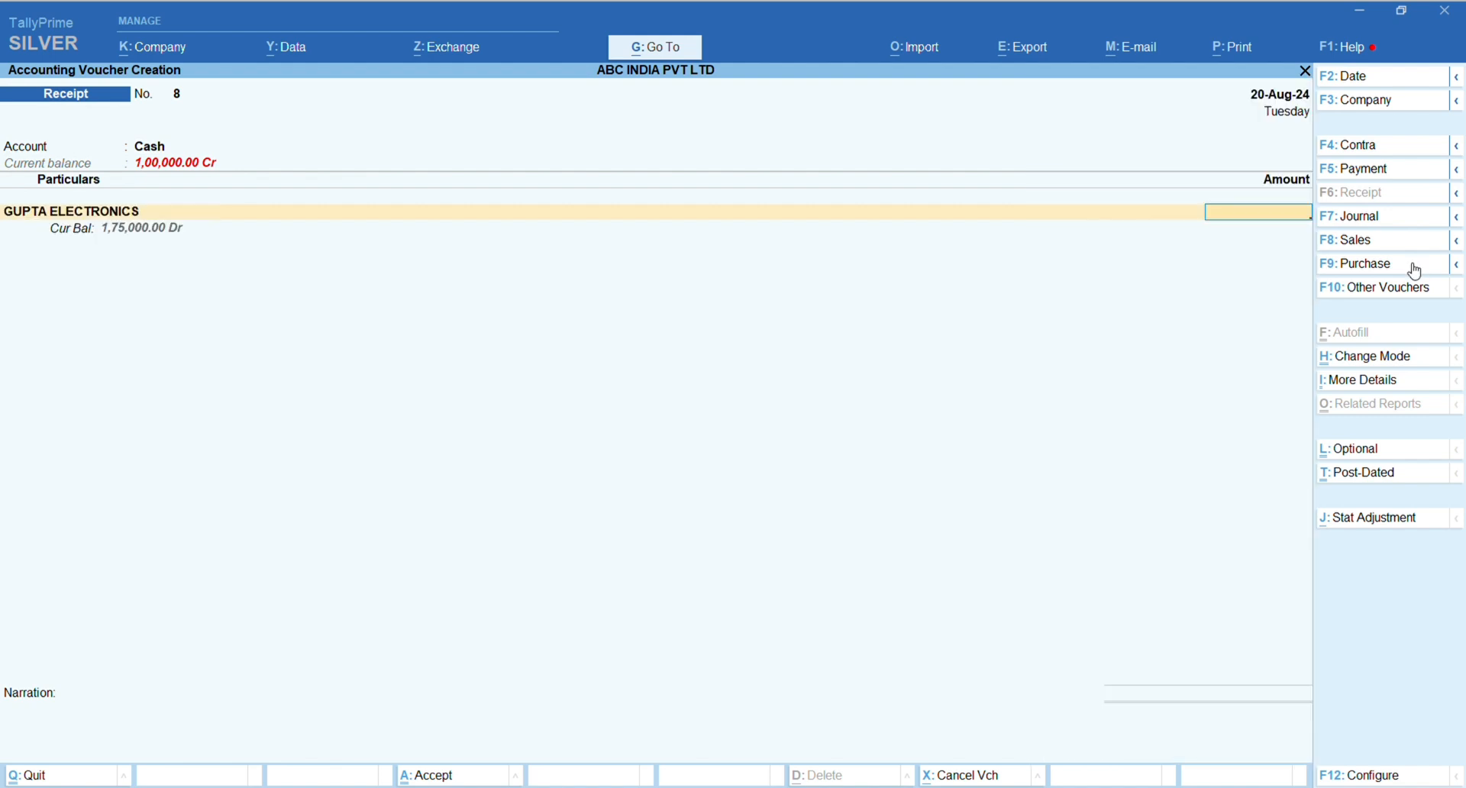
text(50000)
key(Return)
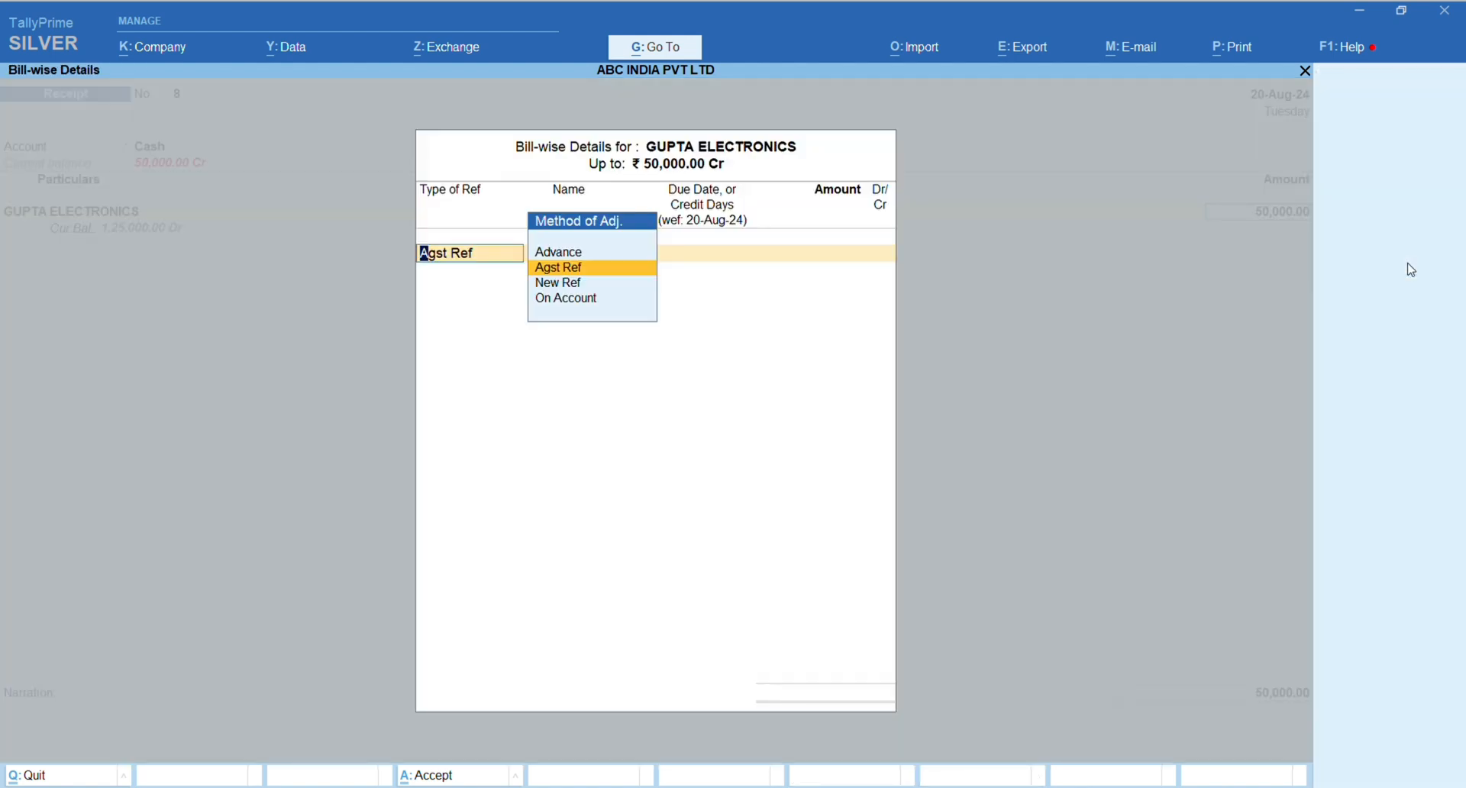
Step: Adjust the full 50,000 receipt as Agst Ref against pending bill 1, save the receipt voucher, and leave voucher creation
key(Return)
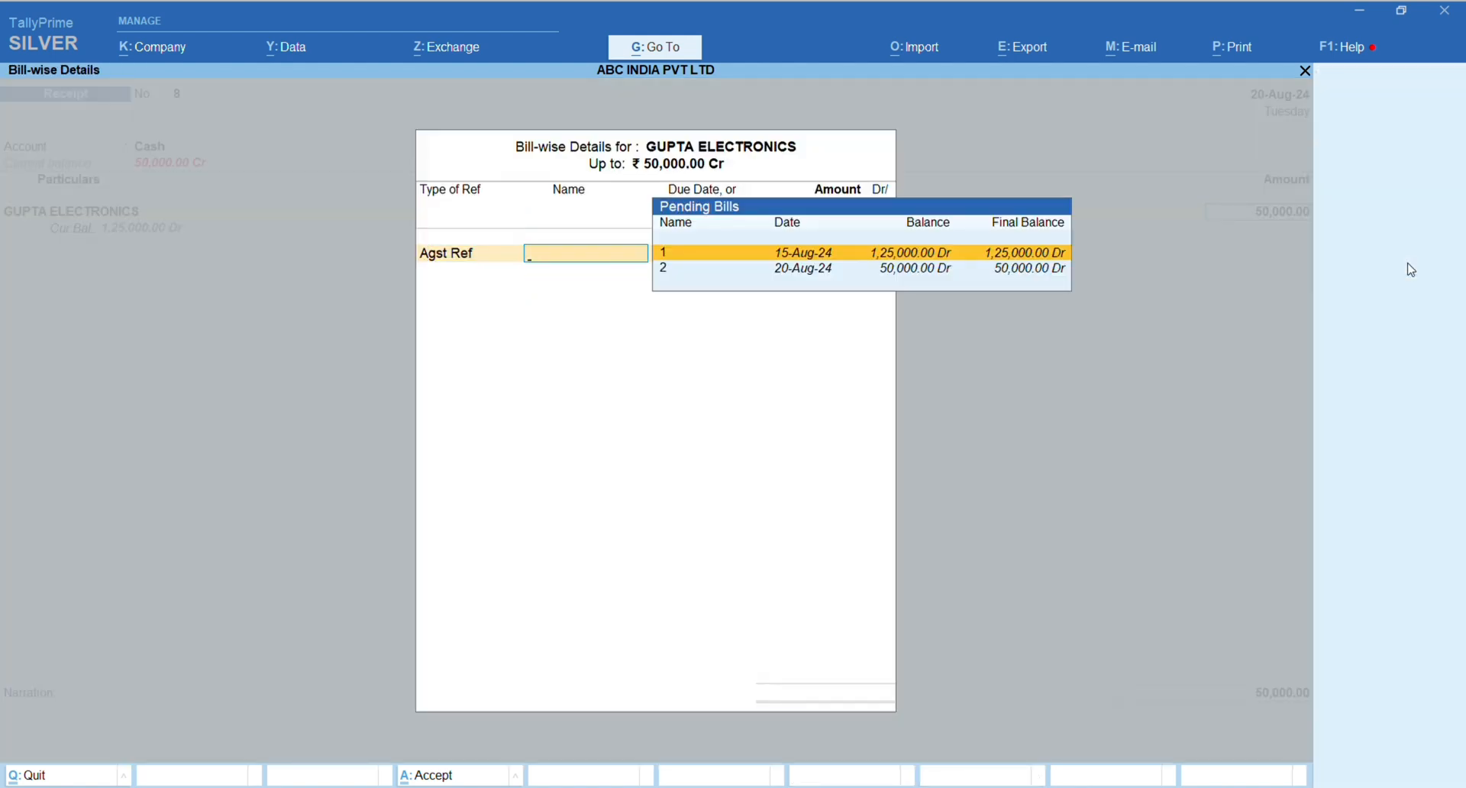
key(Return)
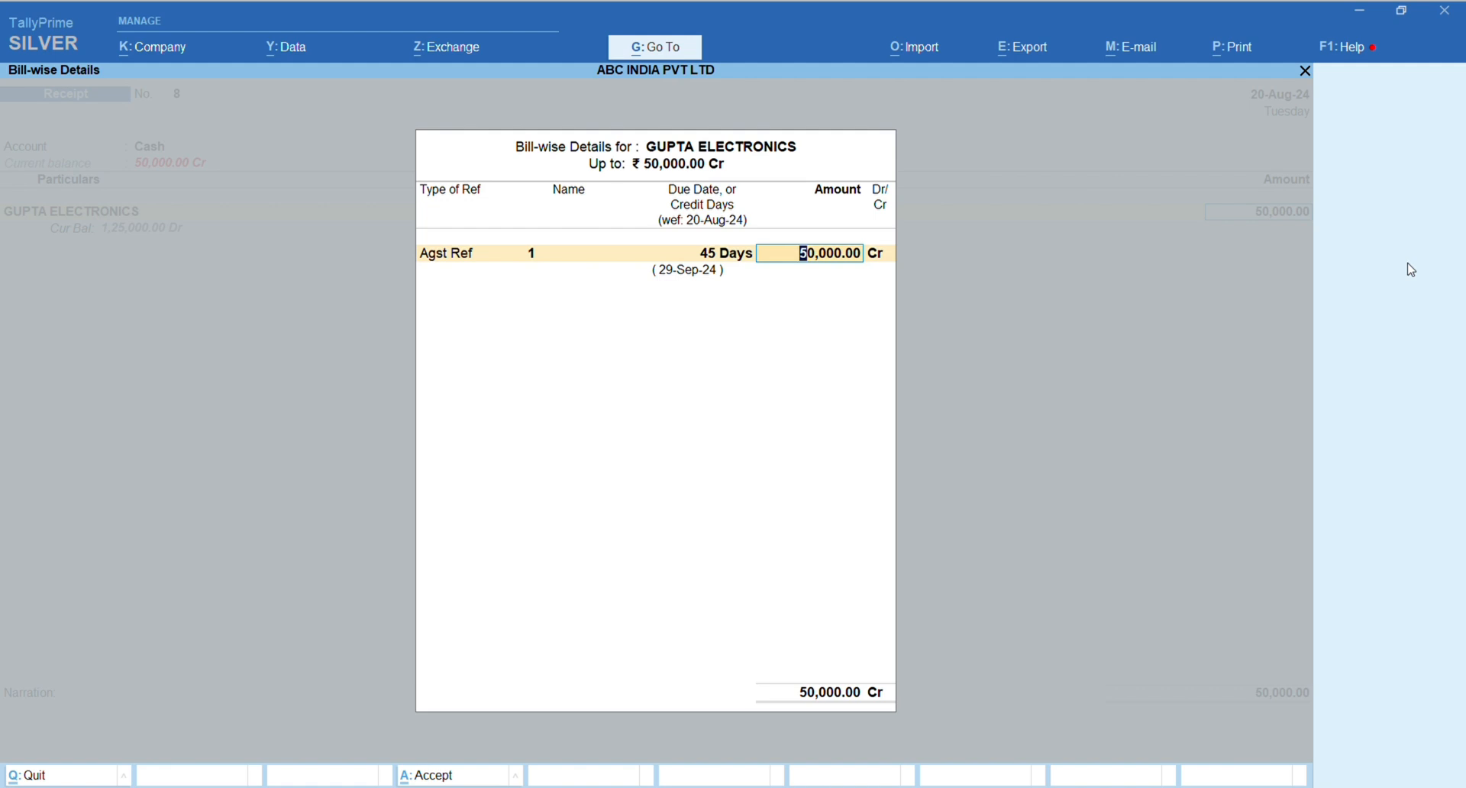
key(Return)
key(Return)
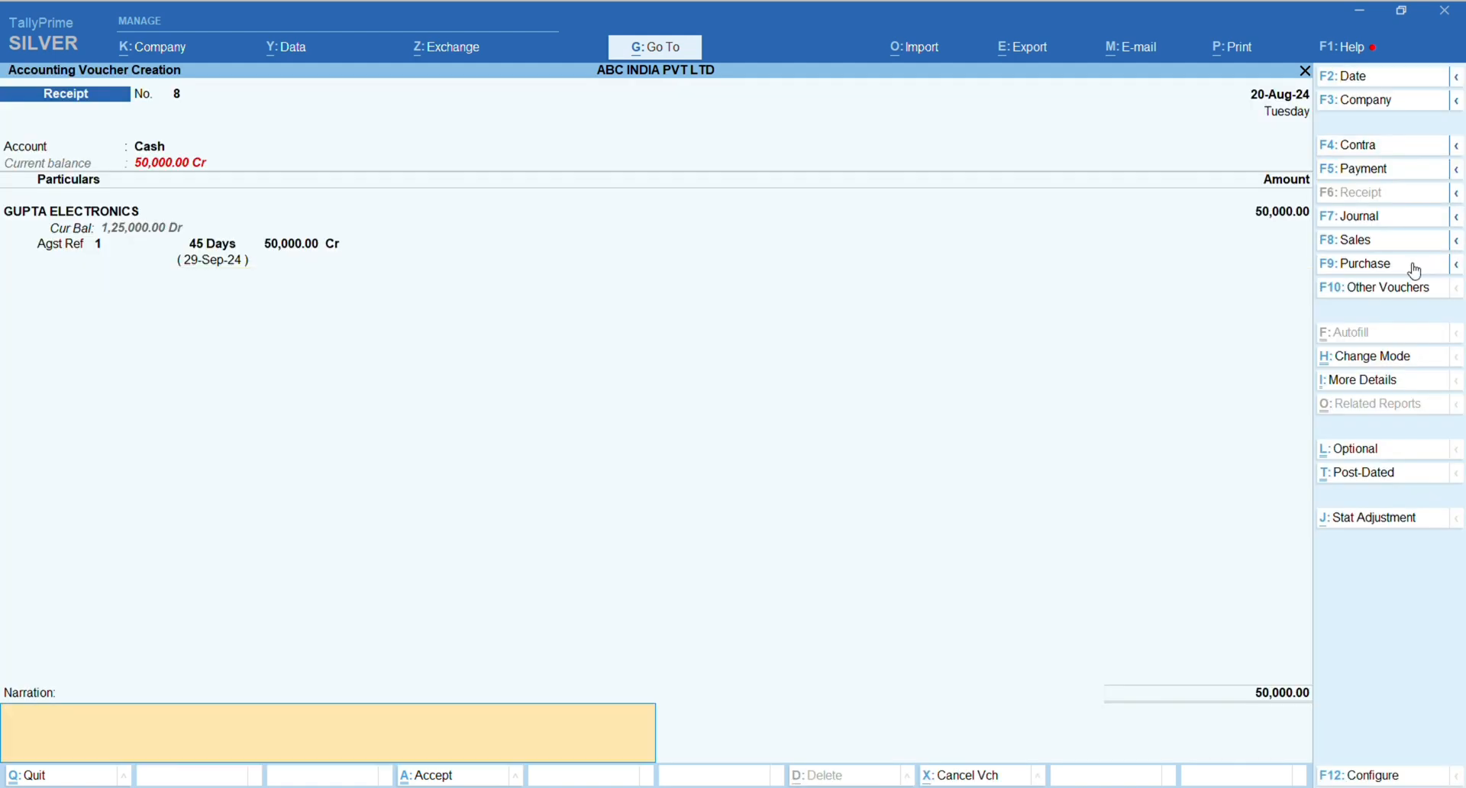
key(Return)
key(Return)
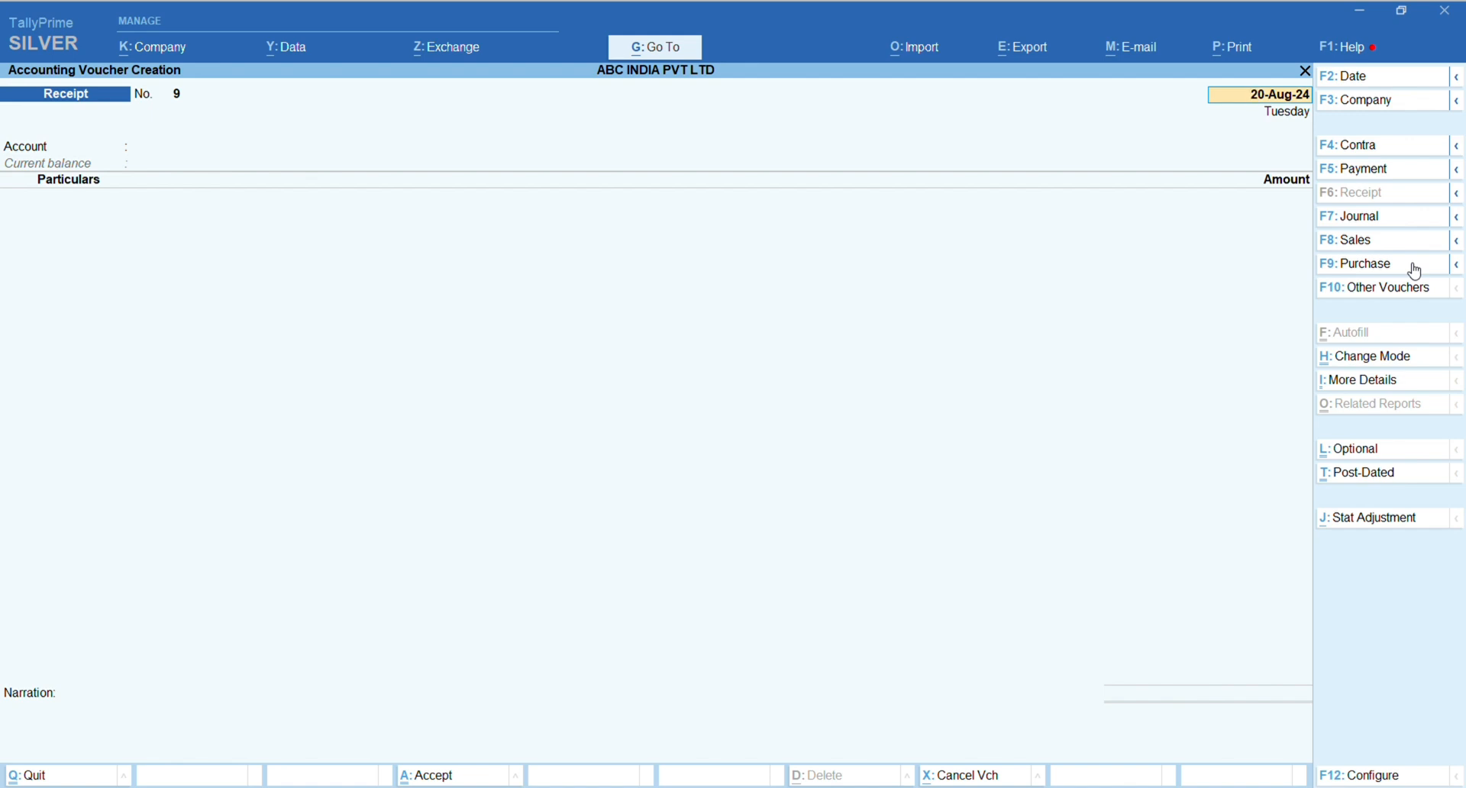
key(Escape)
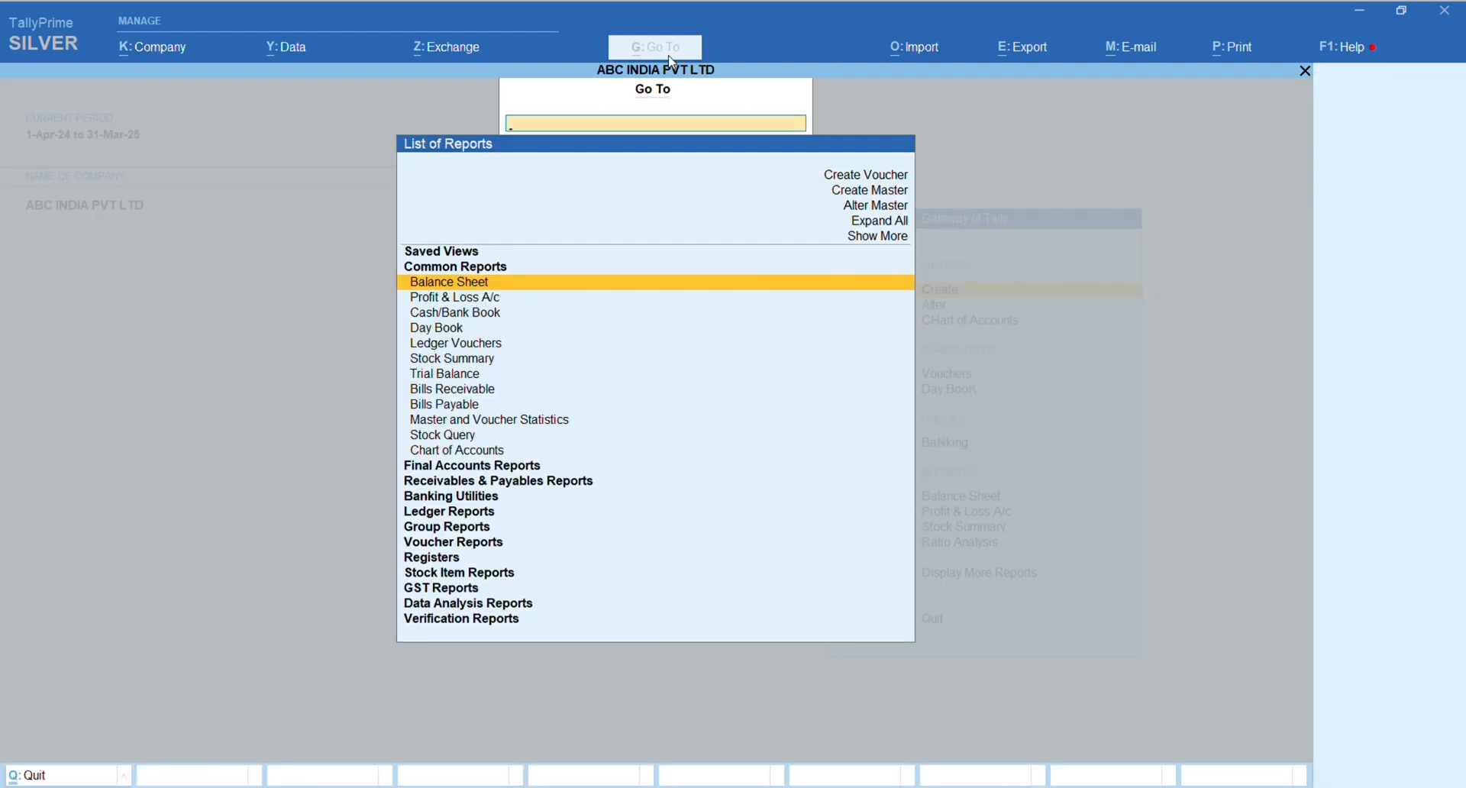
Step: Open the Bills Receivable report and review the pending bills of GUPTA ELECTRONICS, then close the report
text(BILL)
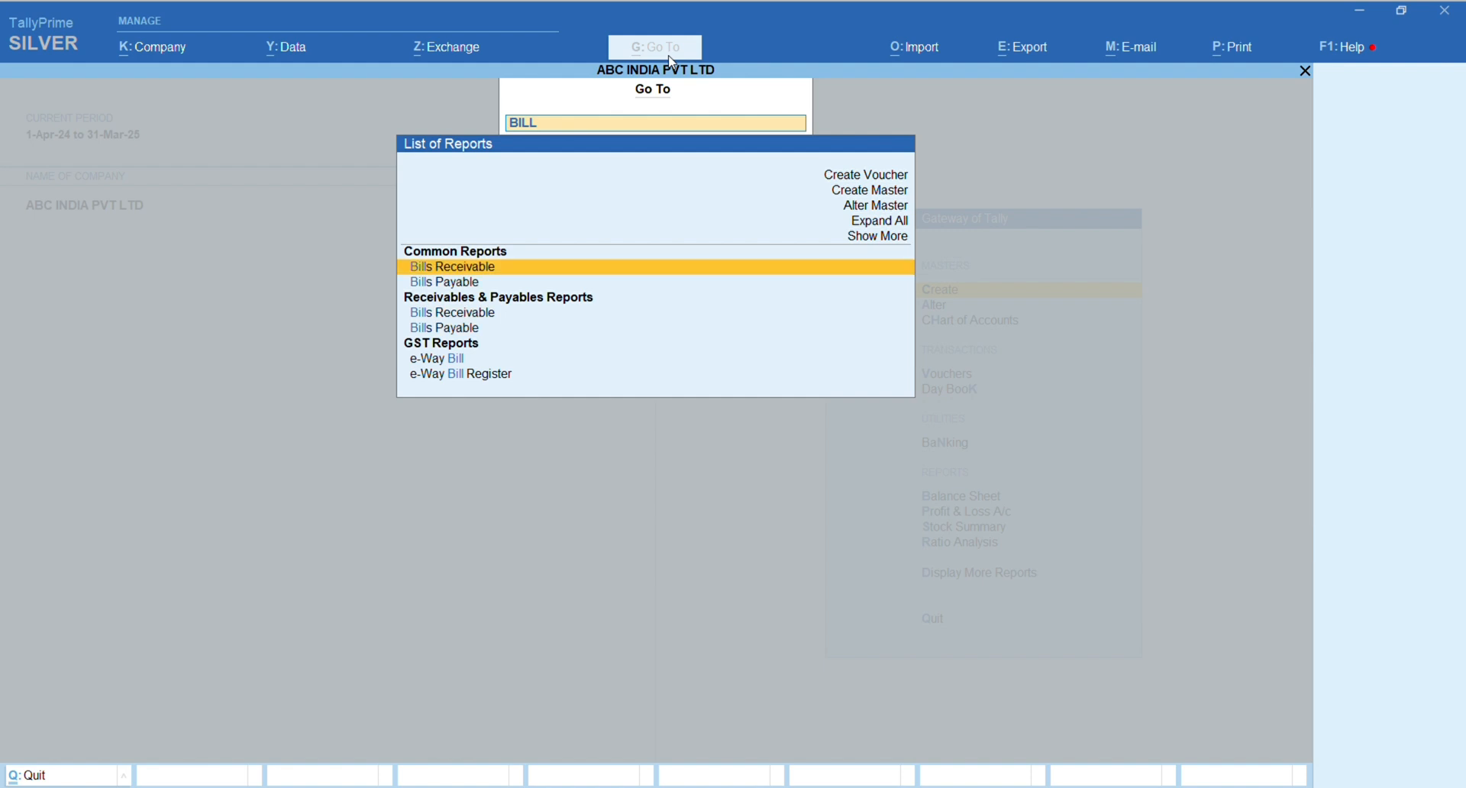
key(Return)
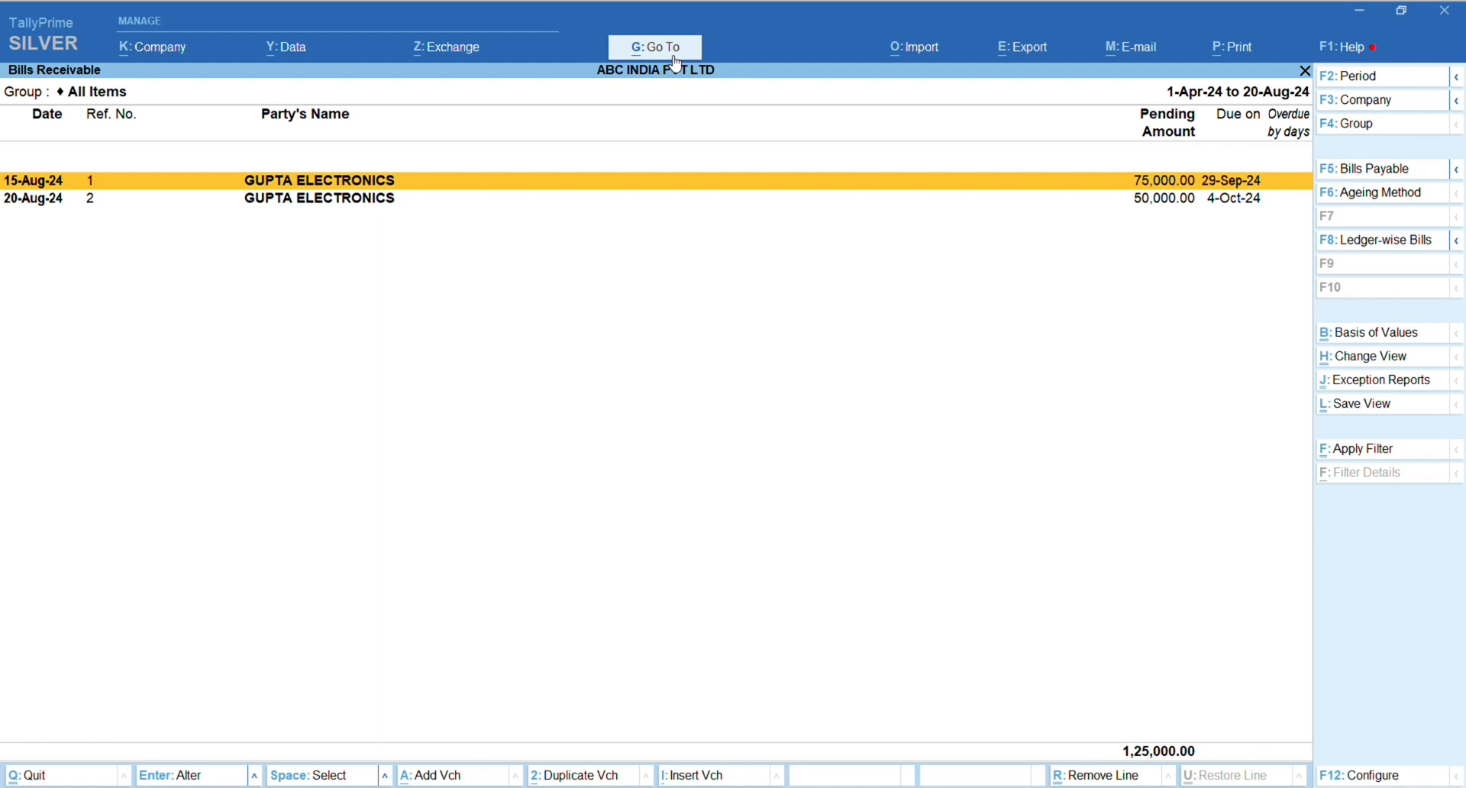
key(Down)
key(Up)
key(Down)
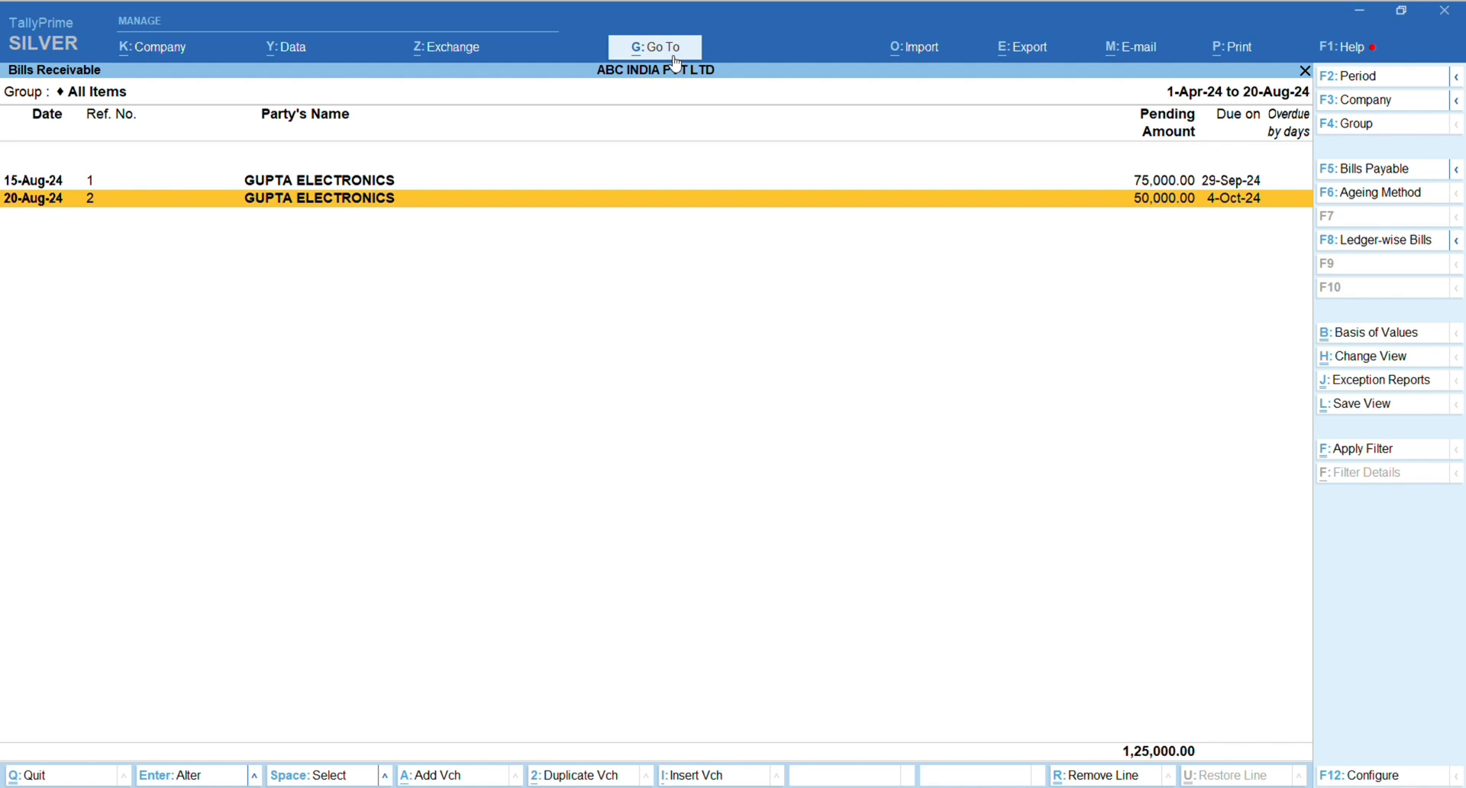
key(Escape)
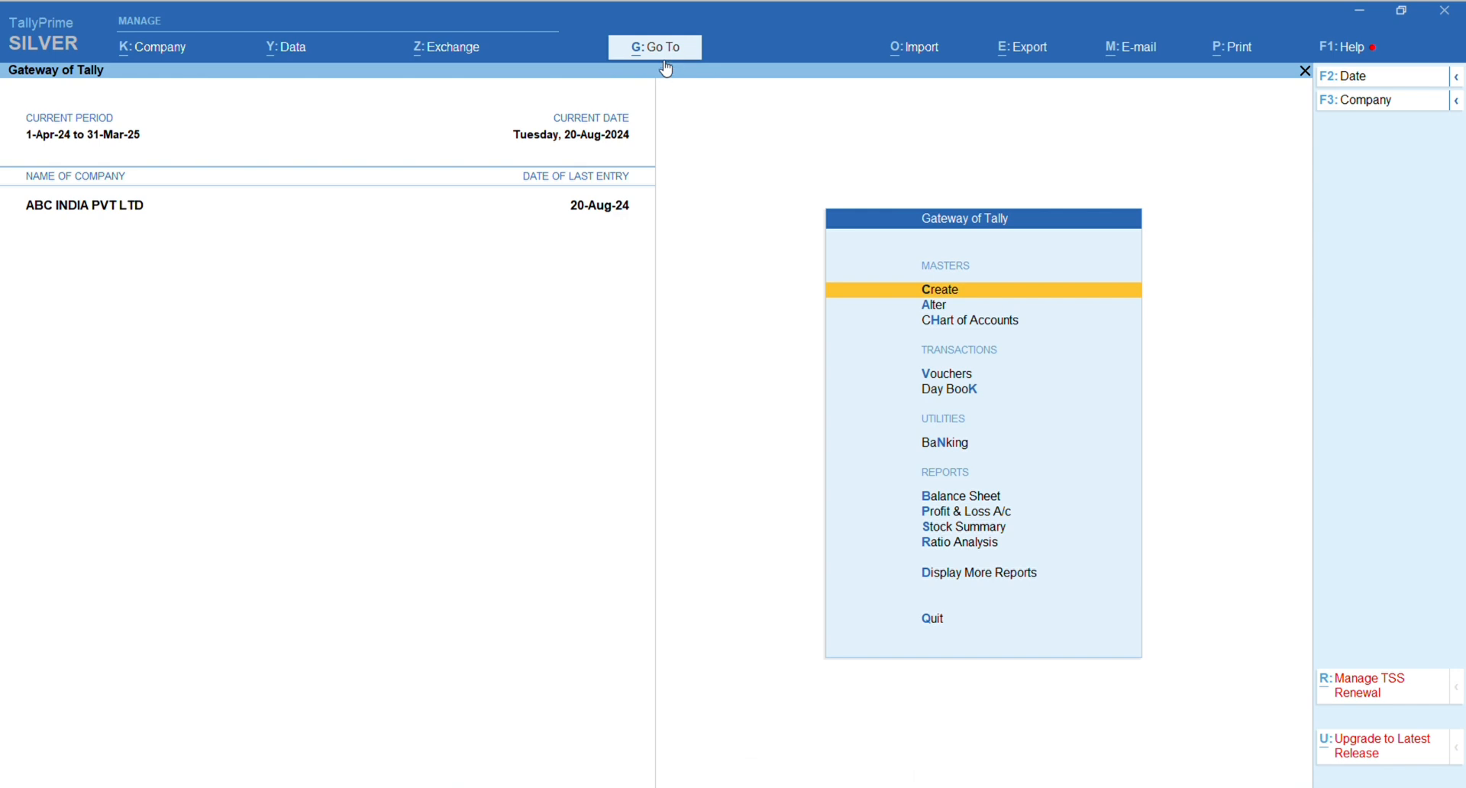
Step: Find and open the Bills Payable report from the common reports
click(671, 56)
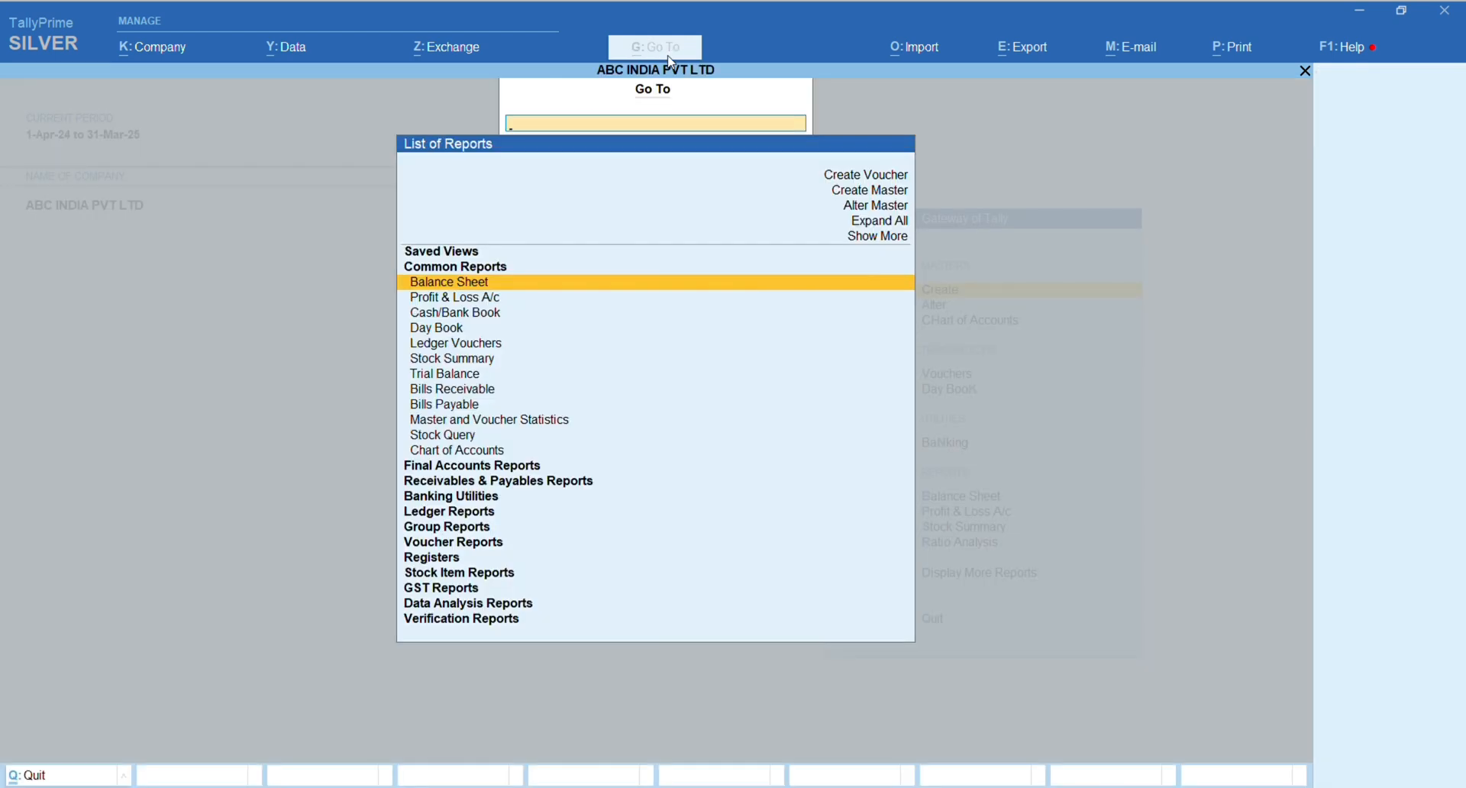
text(PAY)
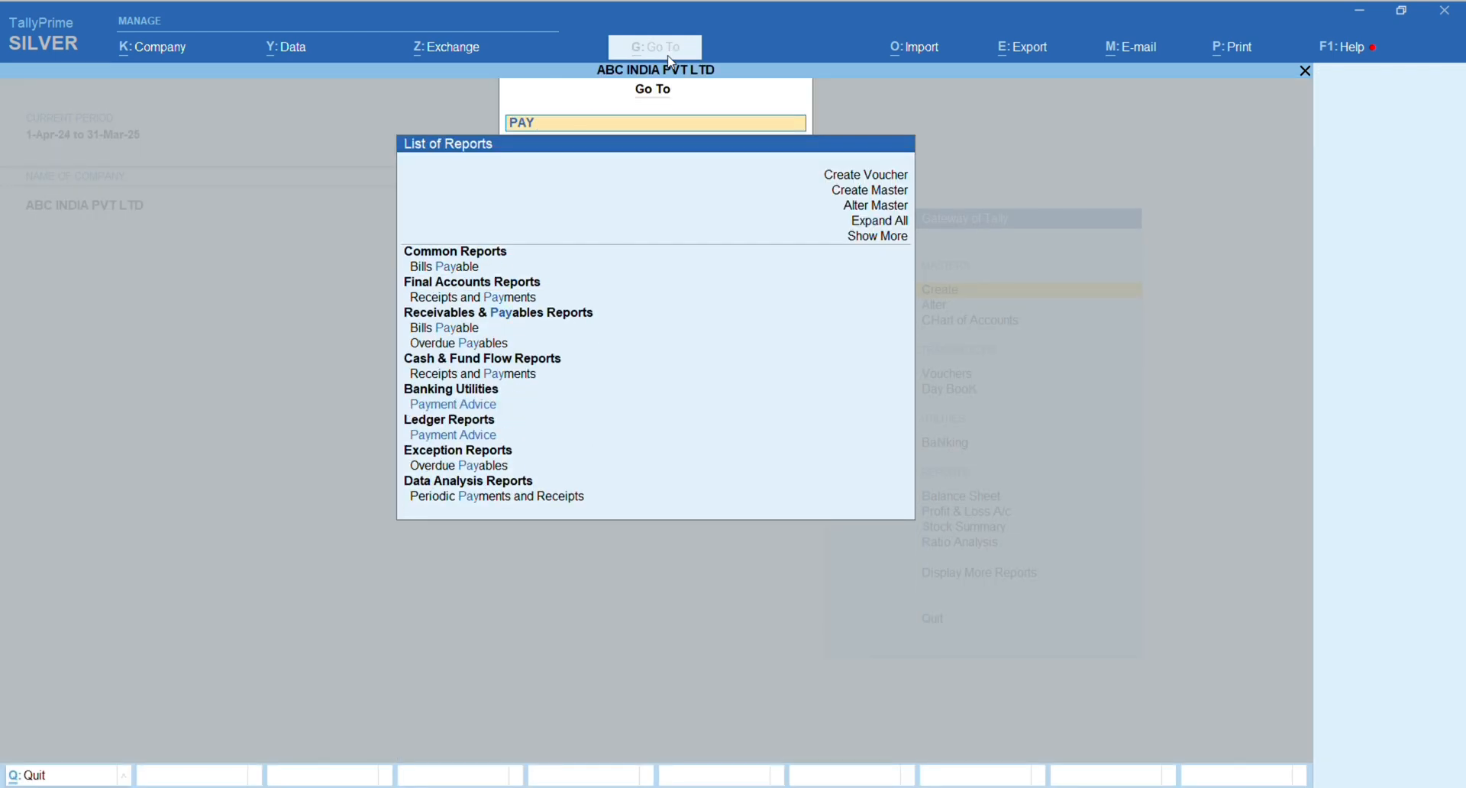
key(Up)
key(Up)
key(Up)
key(Up)
key(Up)
key(Up)
key(Up)
key(Up)
key(Up)
key(Up)
key(Down)
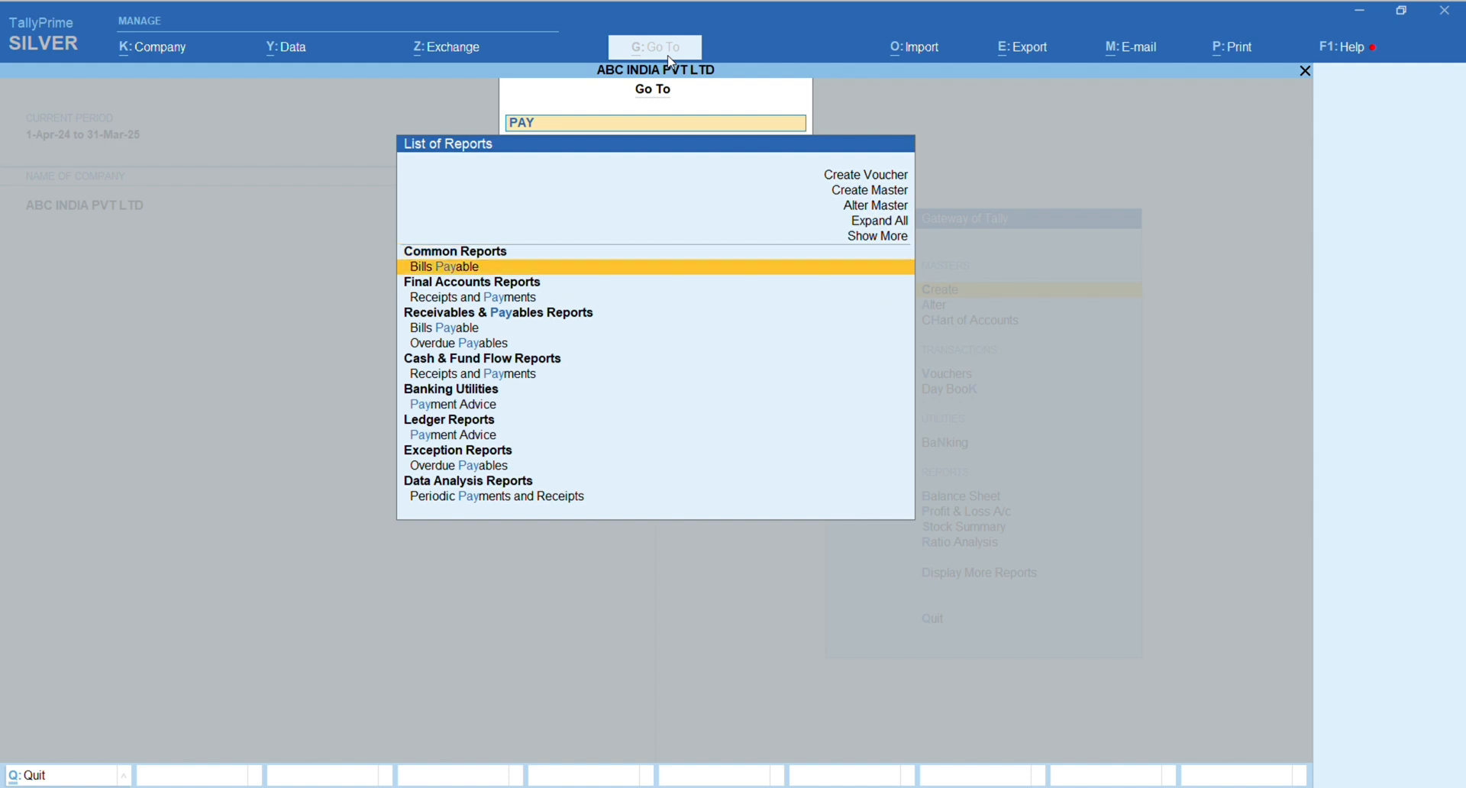
key(Return)
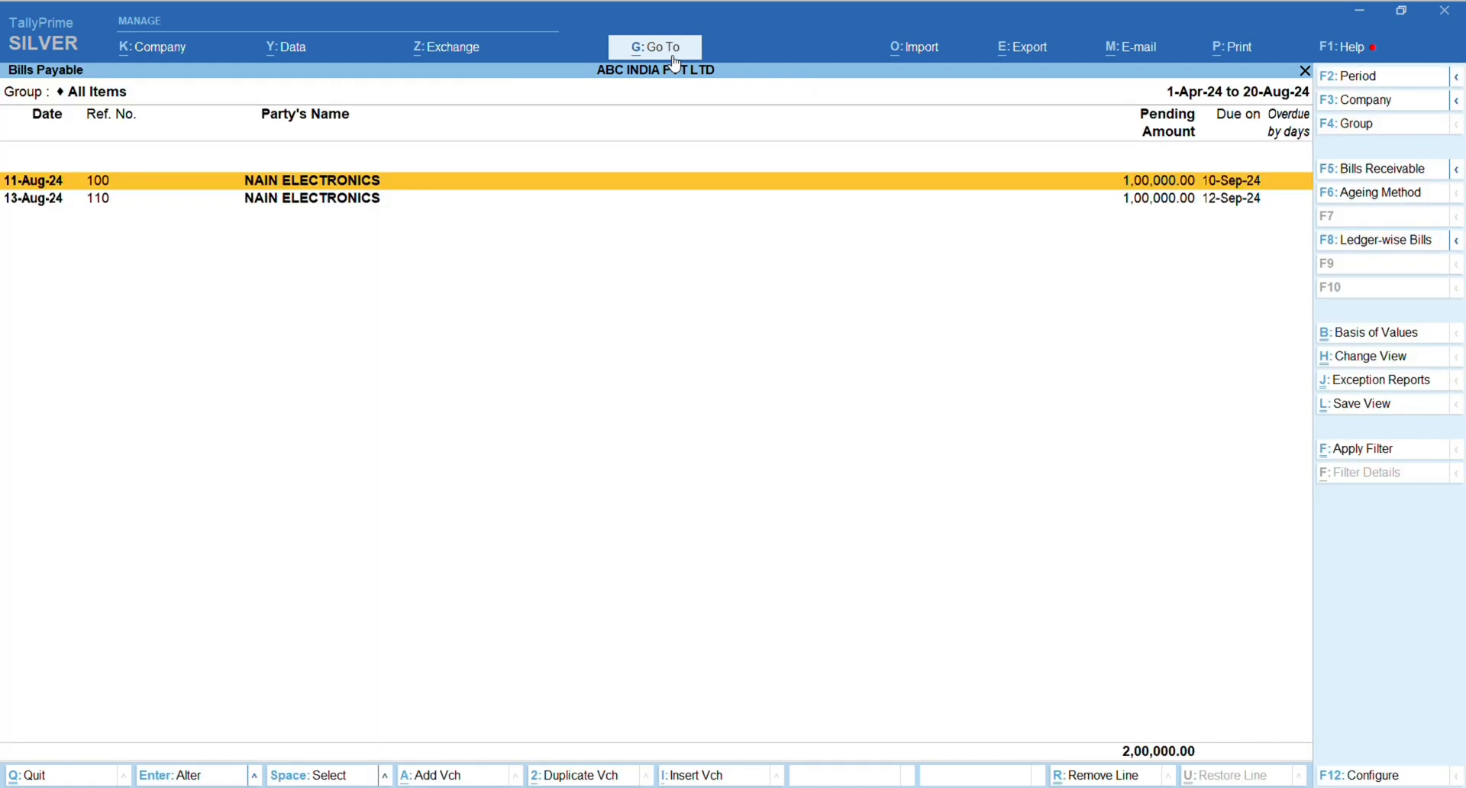
Step: Expand bill 100 of NAIN ELECTRONICS to examine its purchase and payment entries, check bill 110, and close the report
key(shift+Return)
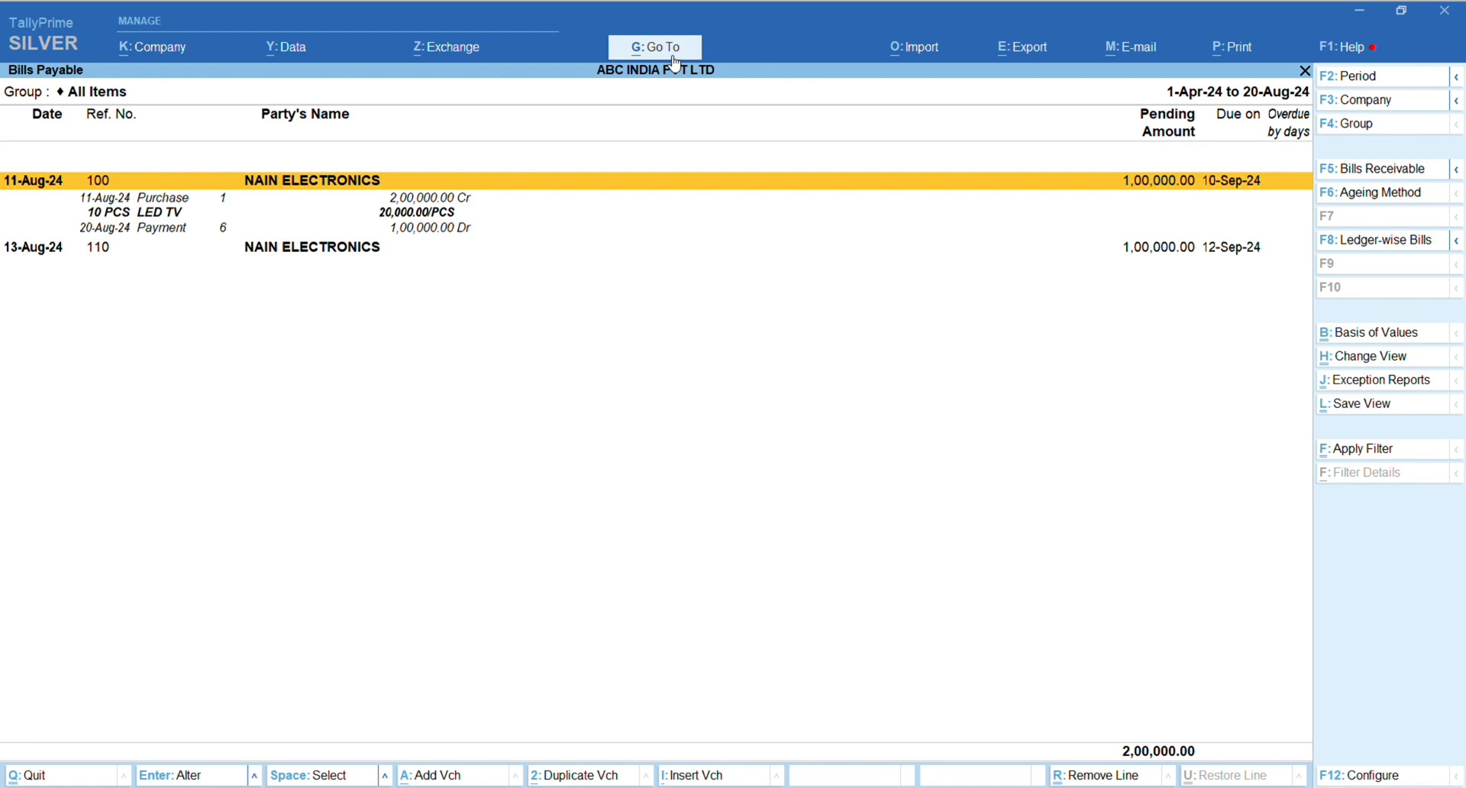
key(Down)
key(Down)
key(Down)
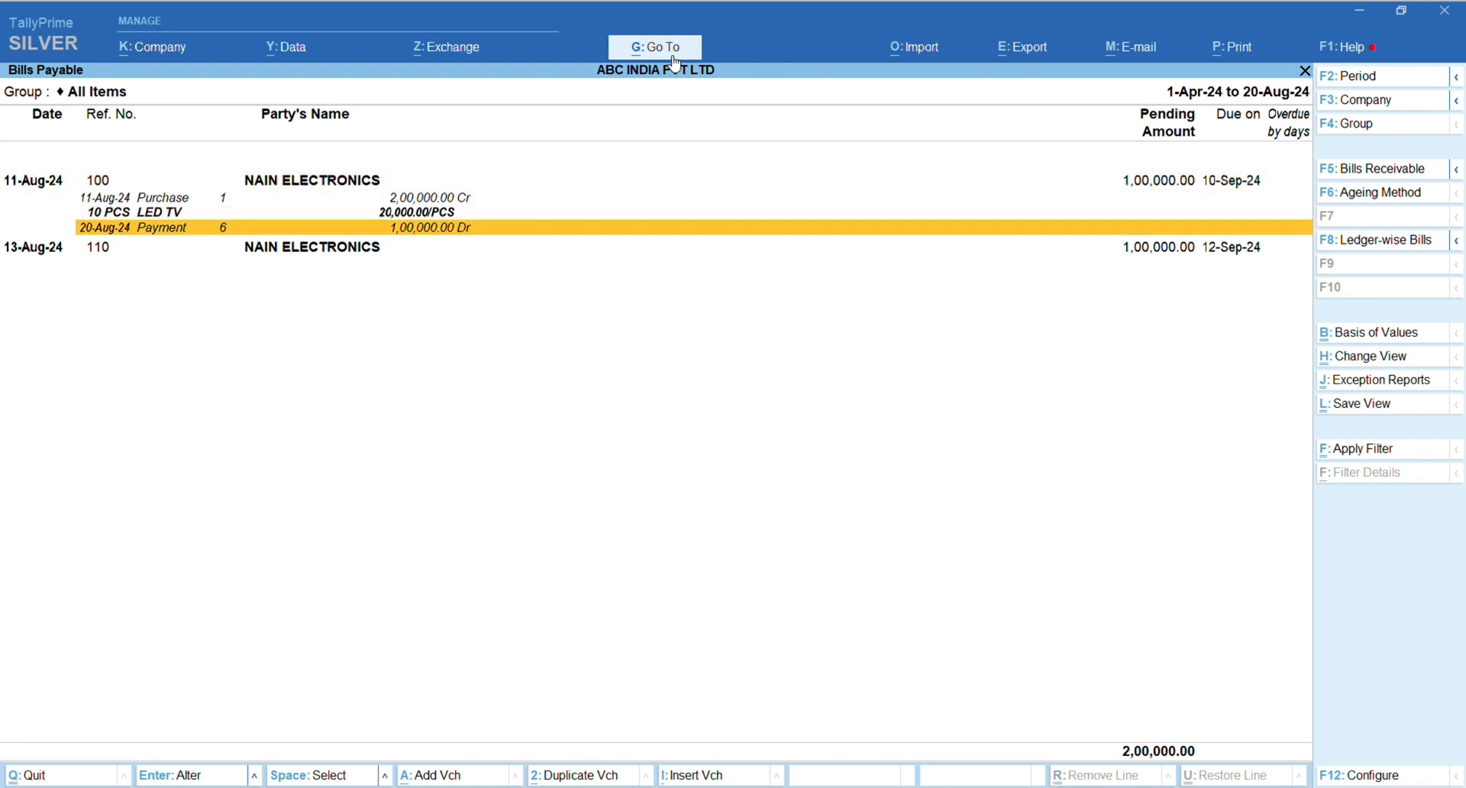
key(Up)
key(Up)
key(Up)
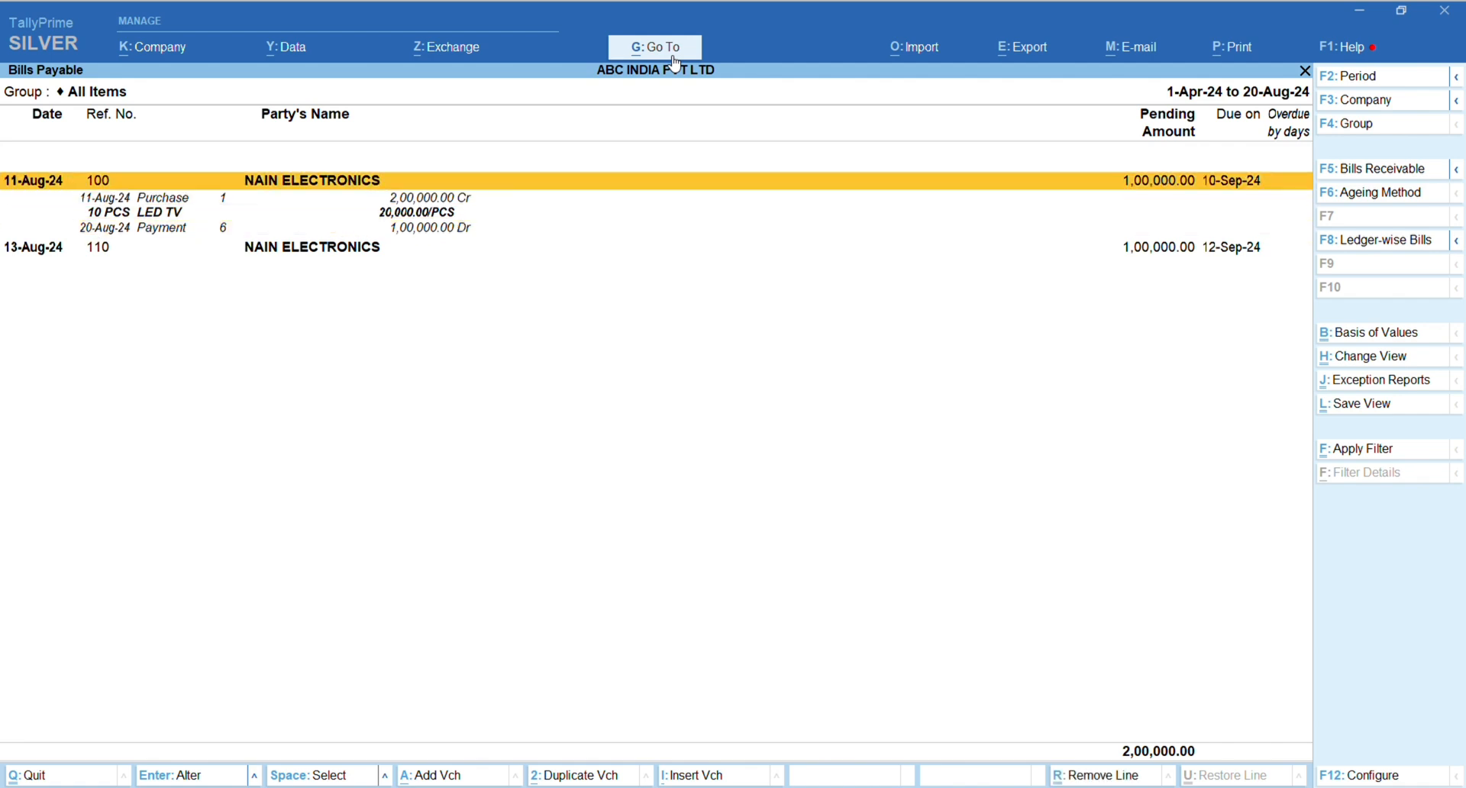
key(Down)
key(Down)
key(Down)
key(Down)
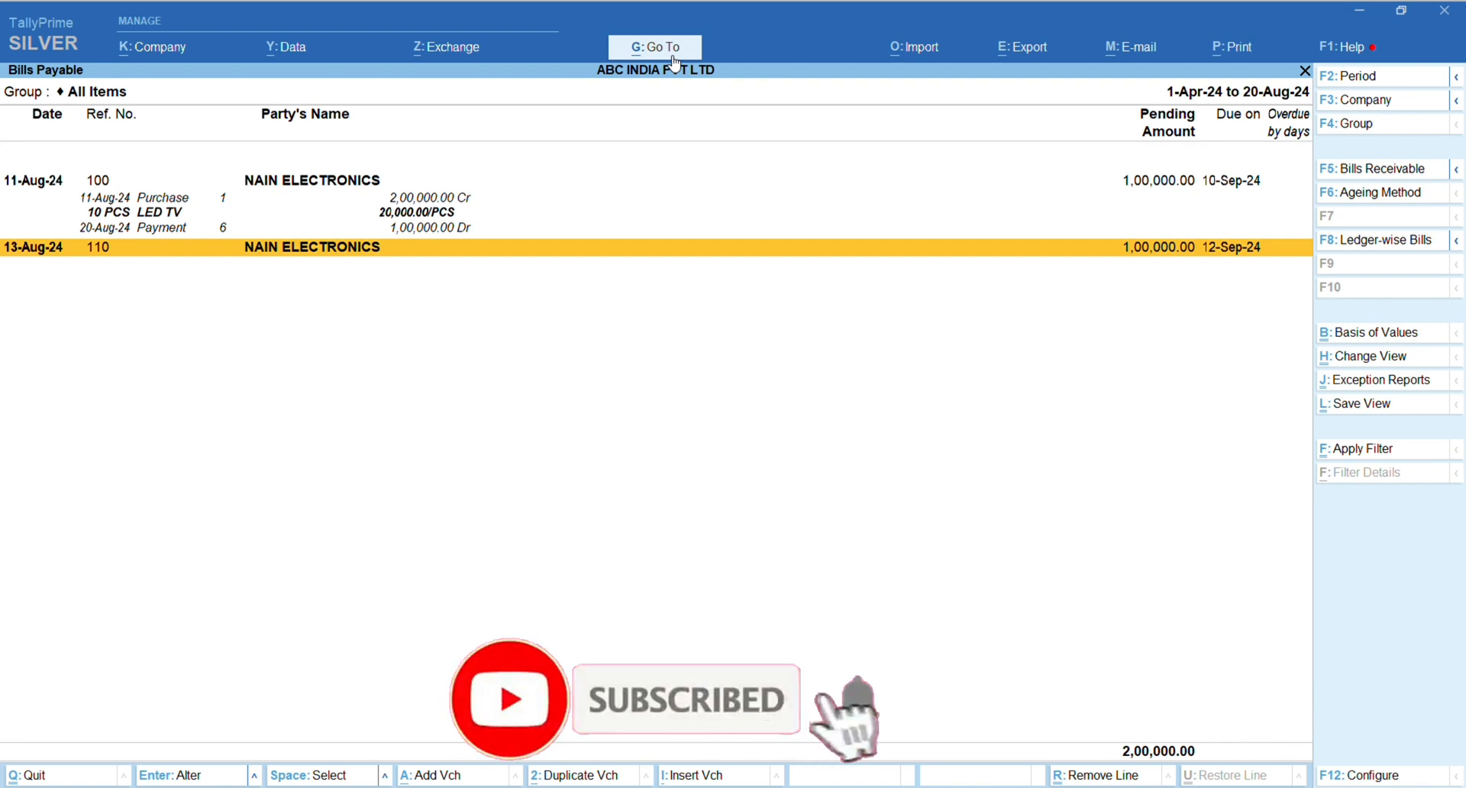
key(Escape)
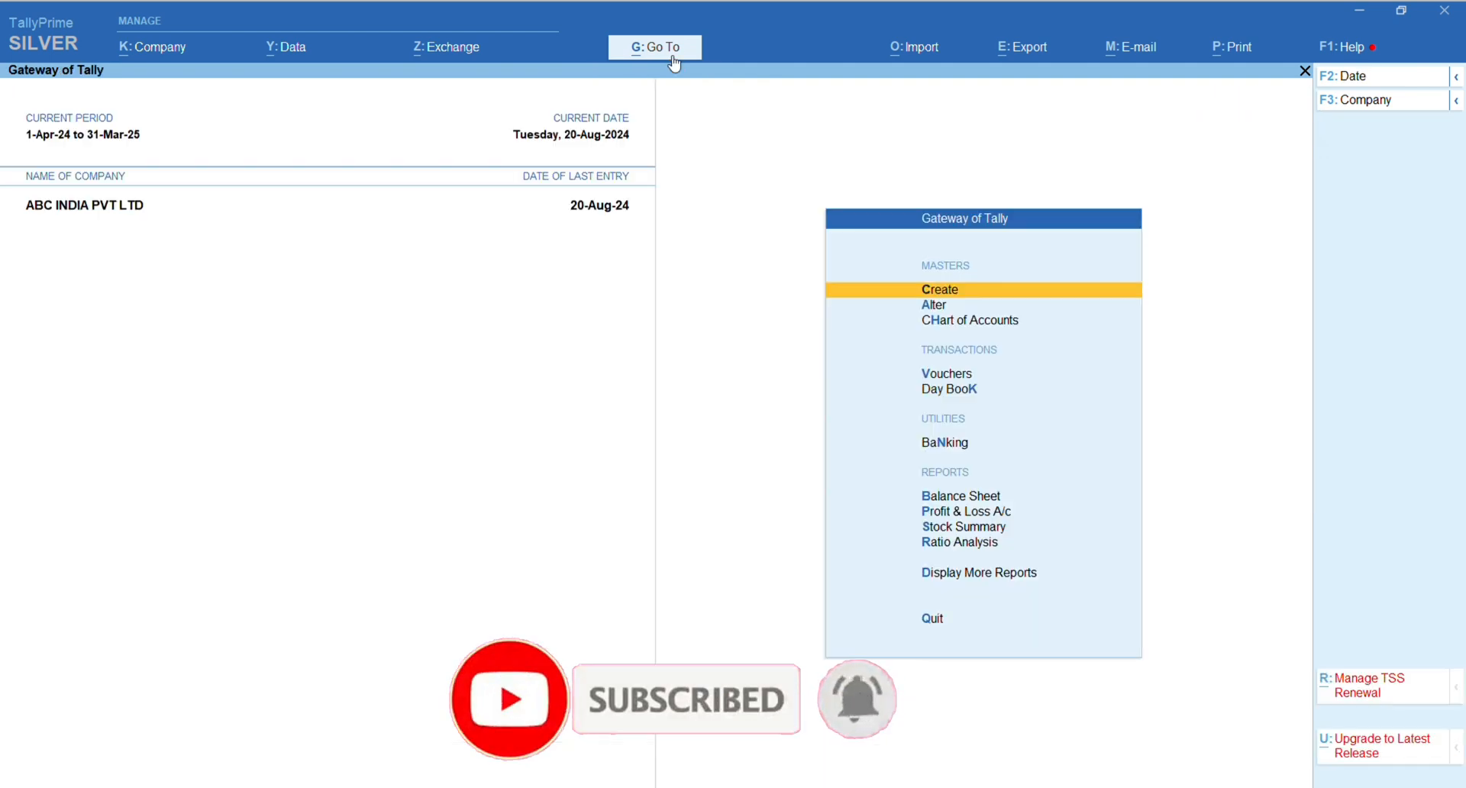
key(Escape)
key(Escape)
key(Escape)
key(Escape)
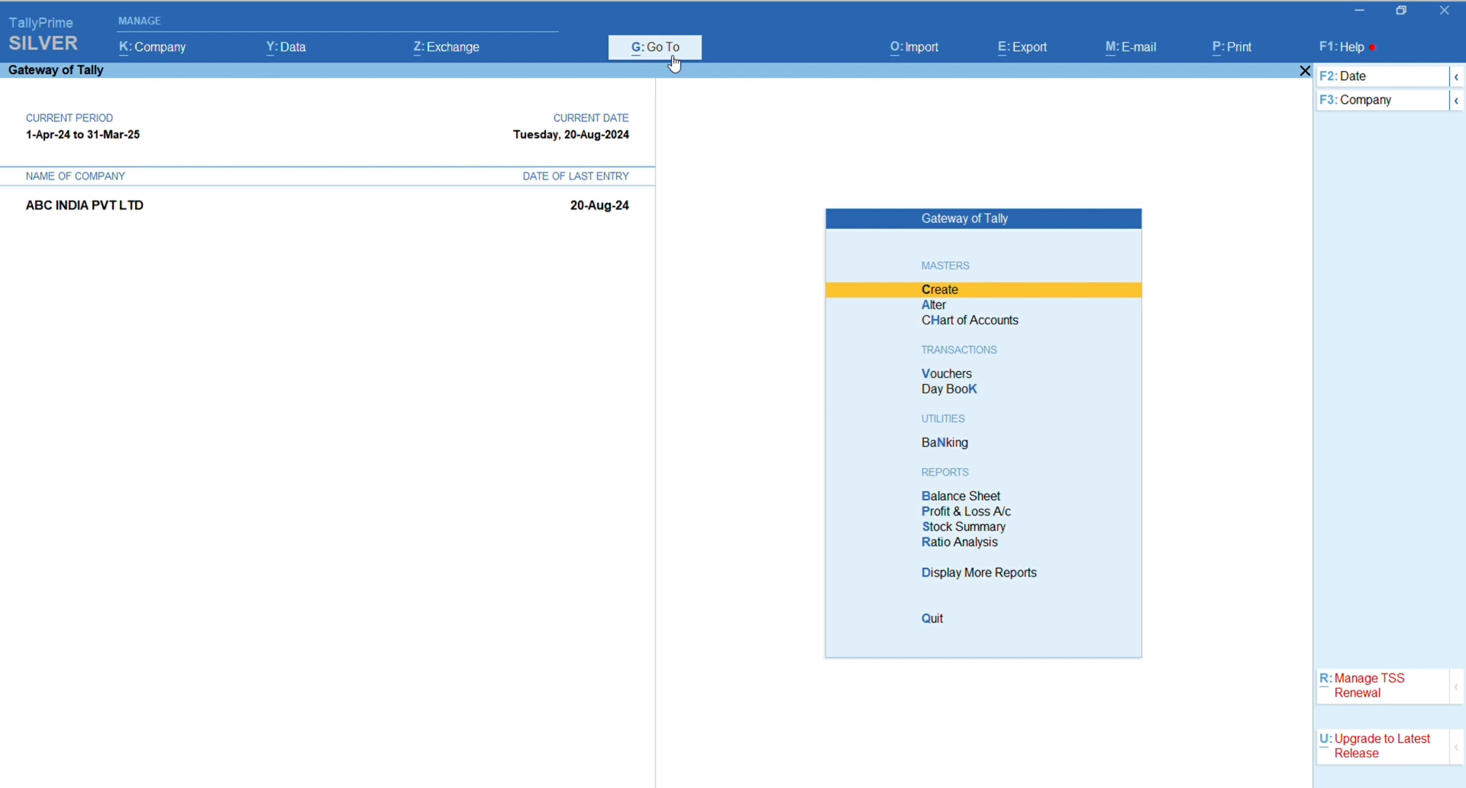
Step: Create a payment voucher from Cash to CHAMBAL FERTILIZER for 1,00,000
key(v)
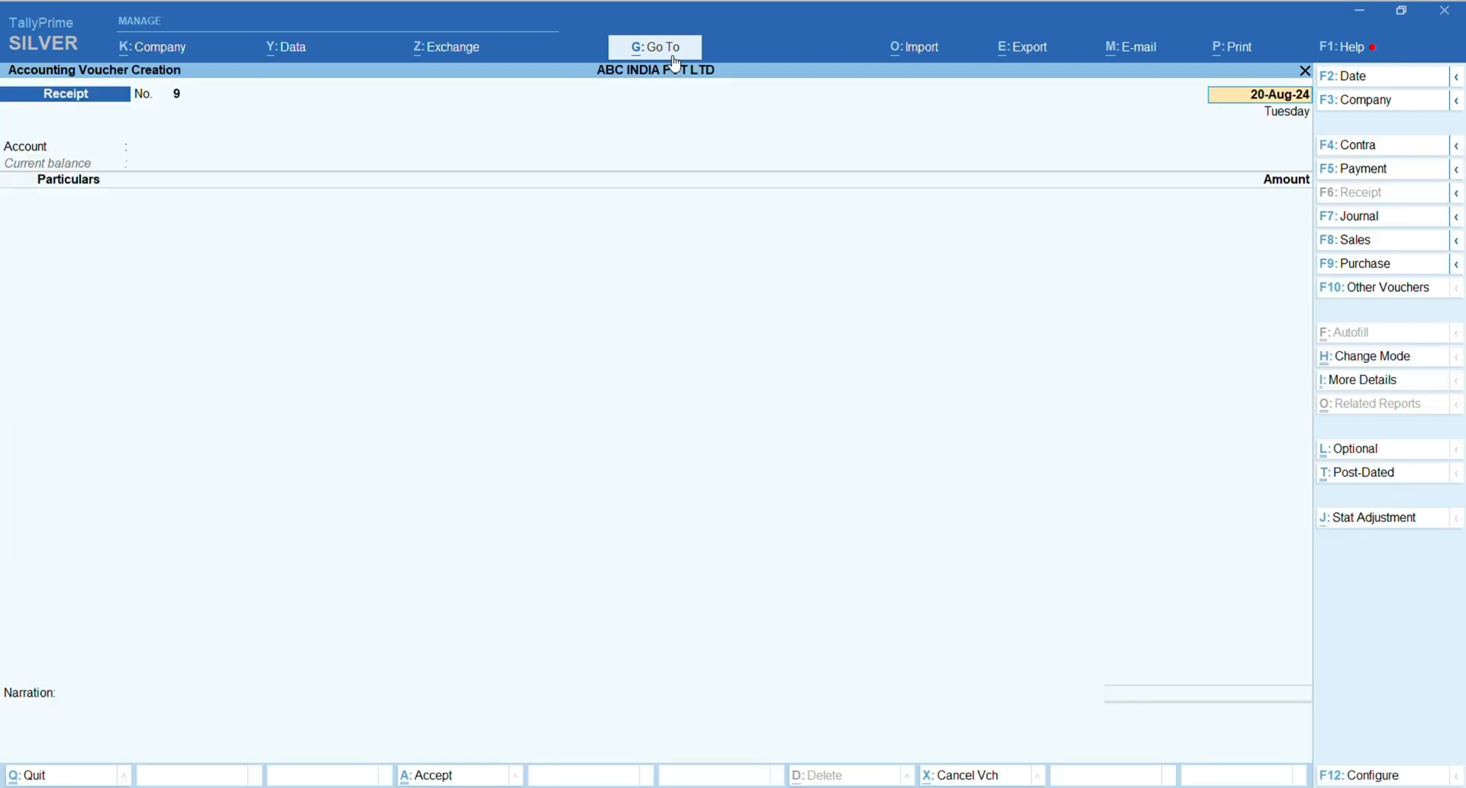
key(Return)
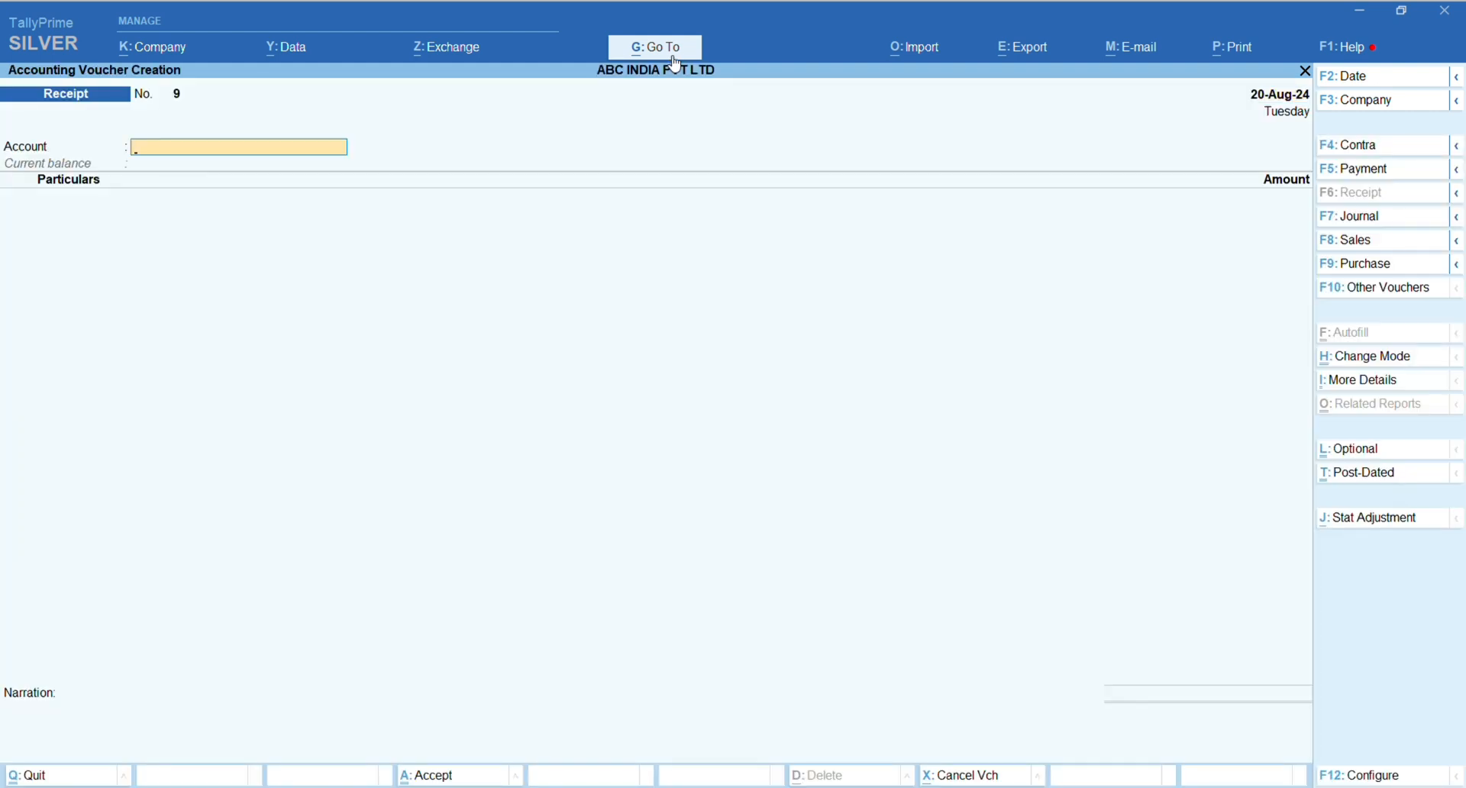
key(F5)
key(Return)
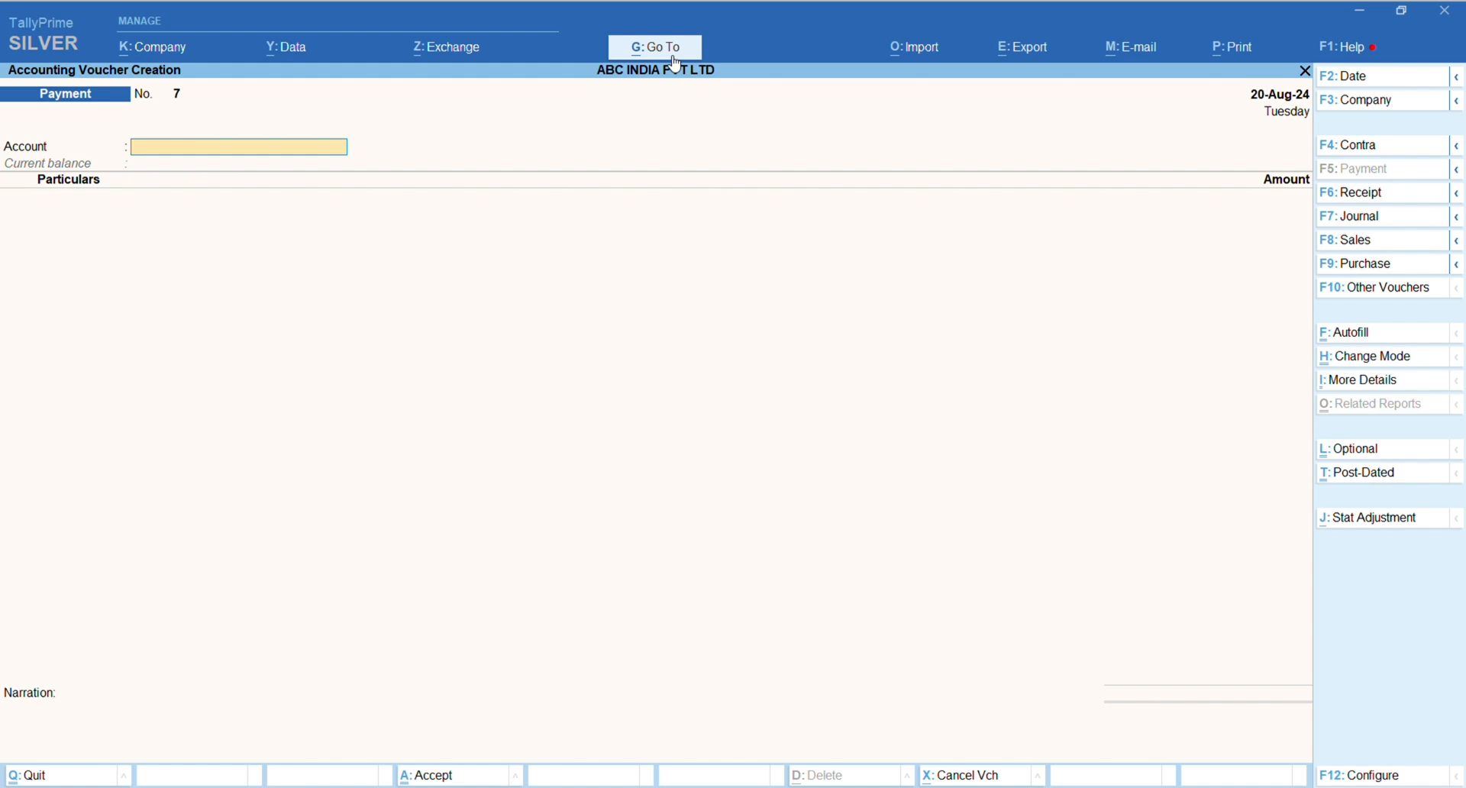
text(c)
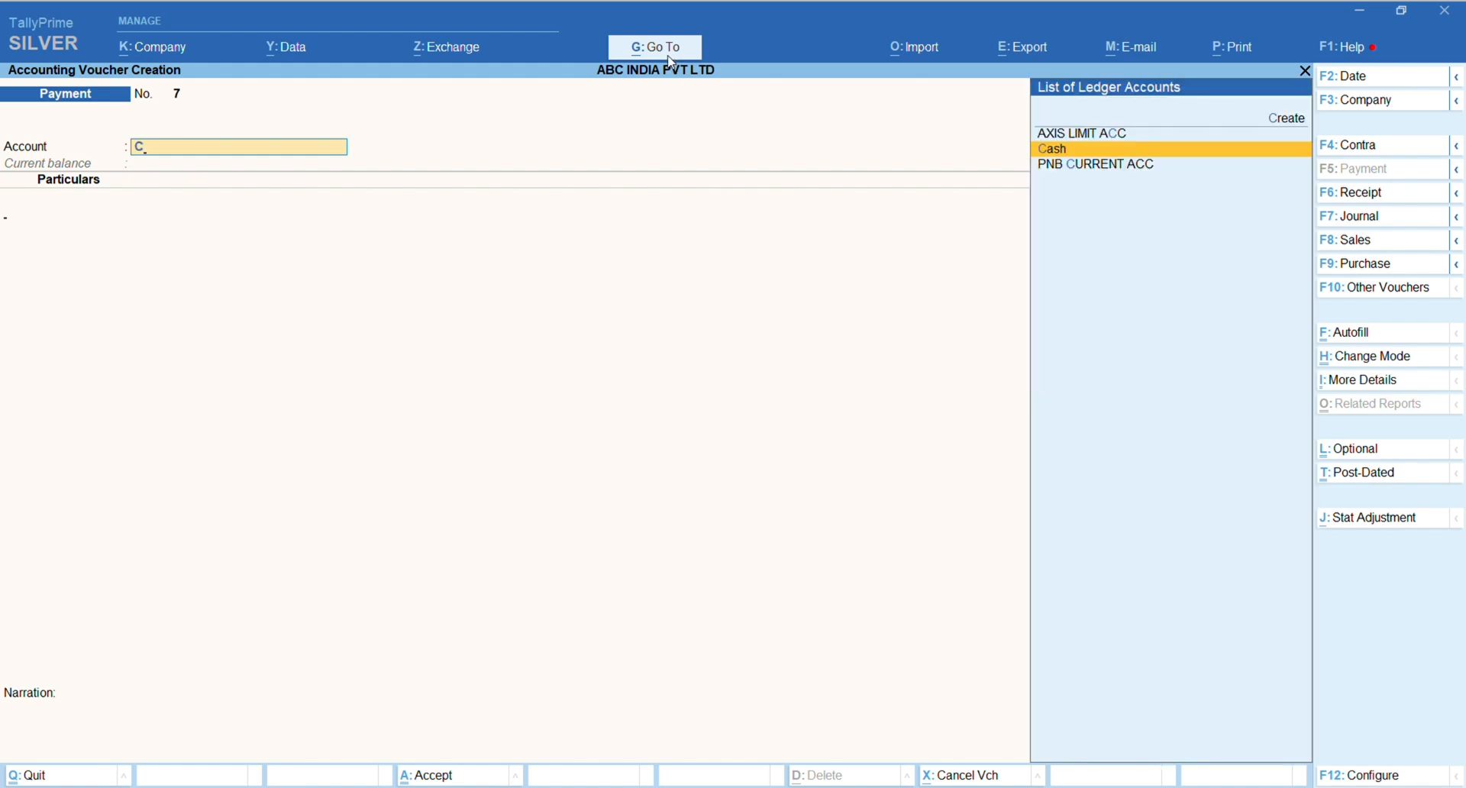
key(Return)
text(CHA)
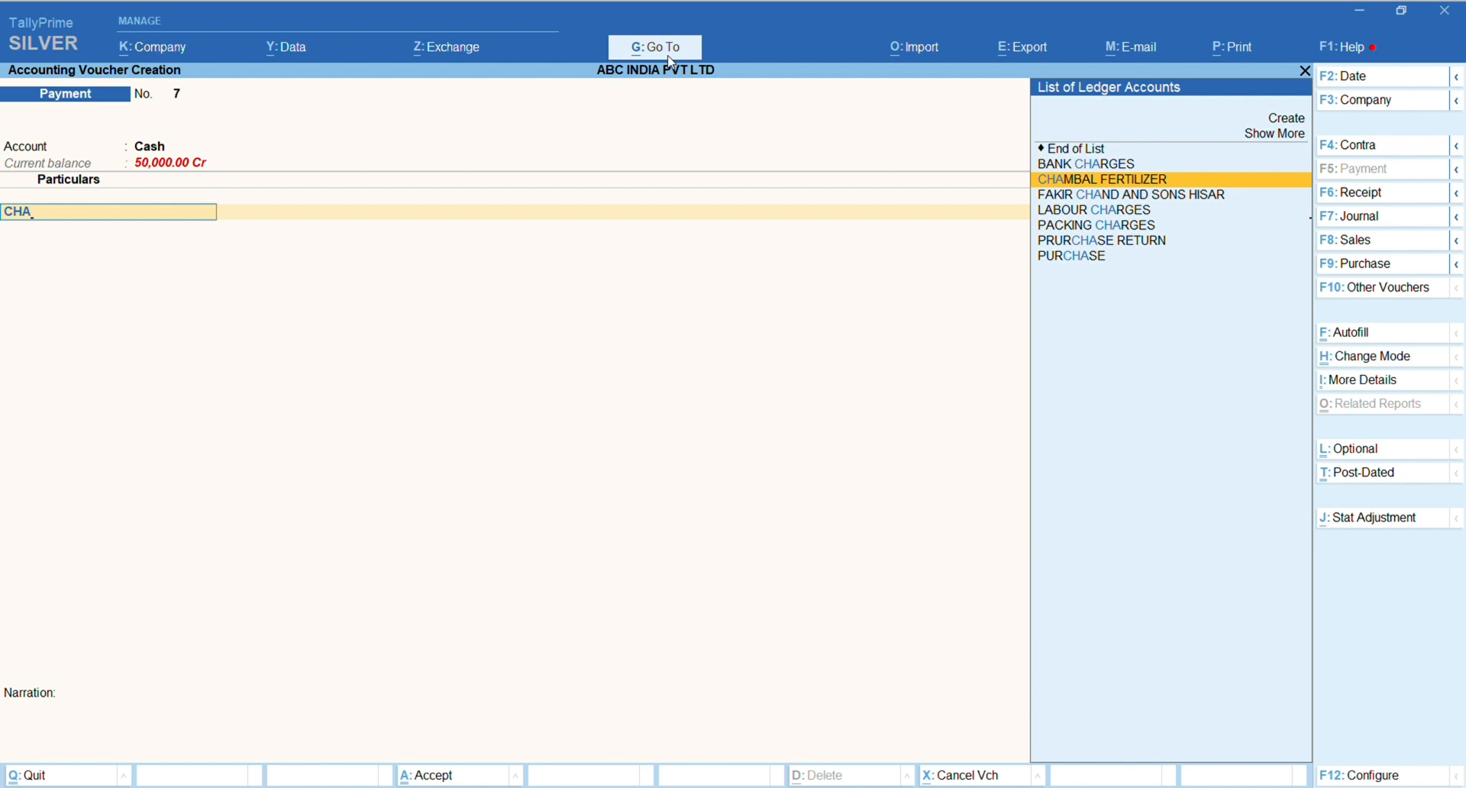
key(Return)
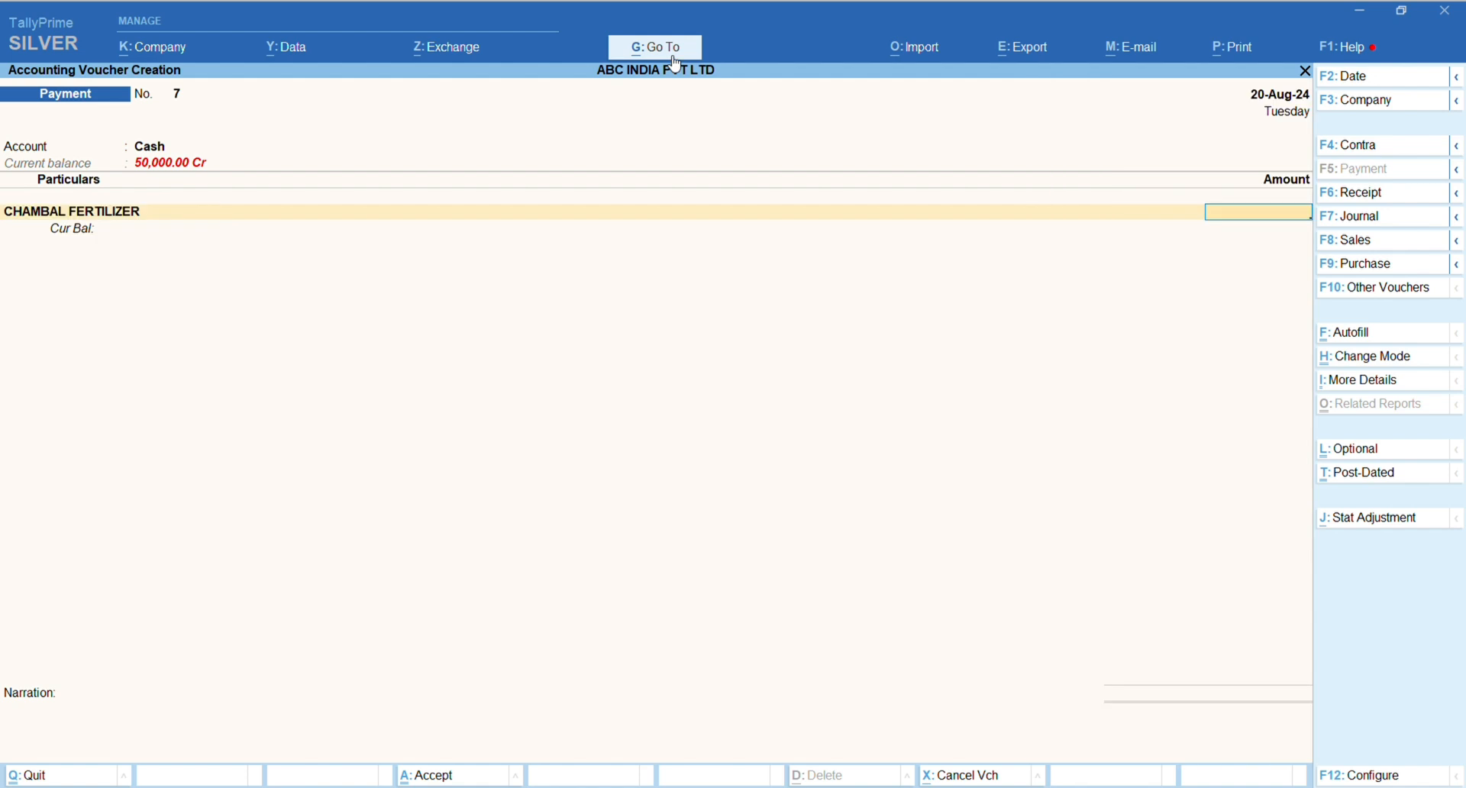
text(100000)
key(Return)
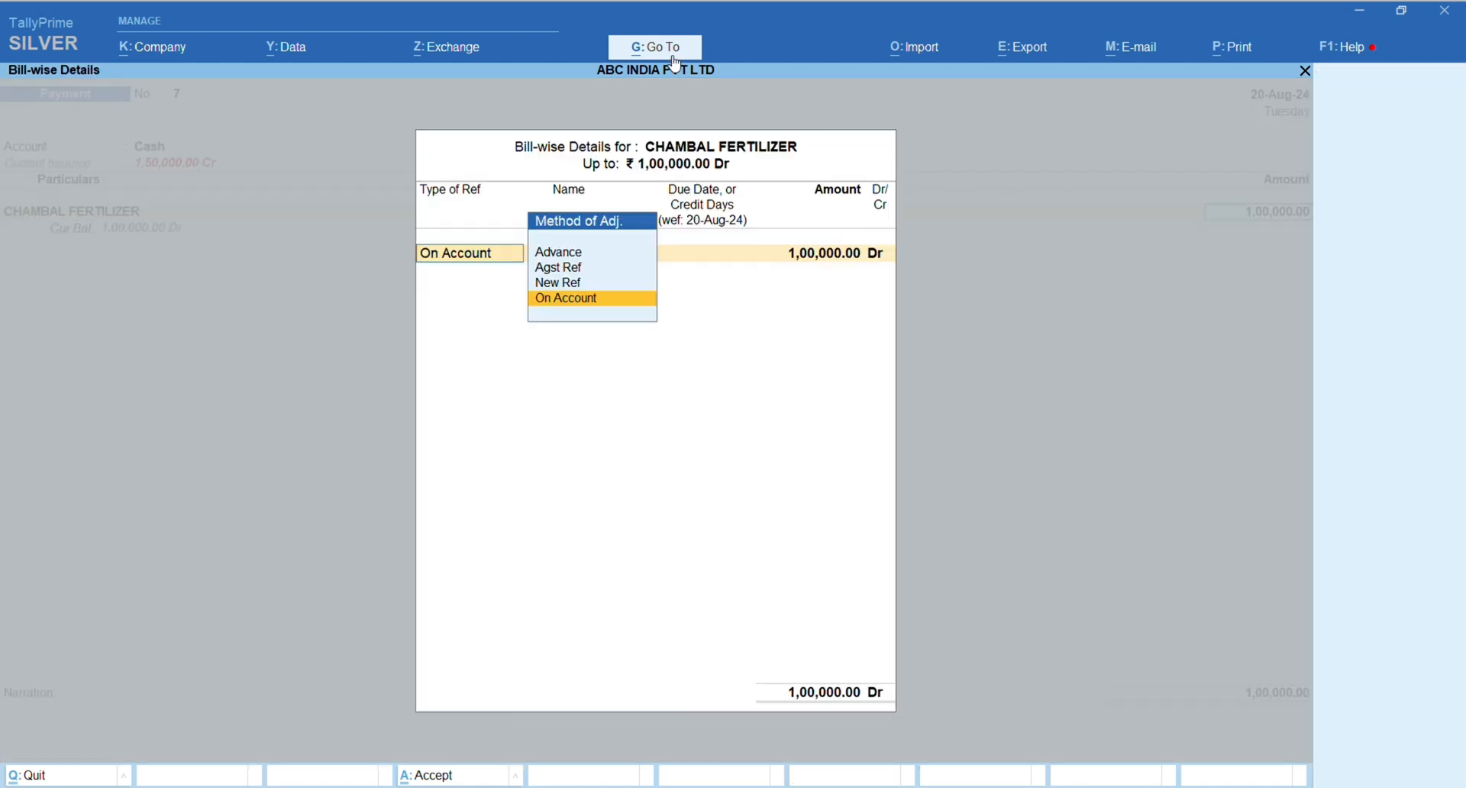
Step: Record the full 1,00,000 payment as an Advance under reference 7 with no due date, and save the payment voucher
key(Up)
key(Up)
key(Up)
key(Return)
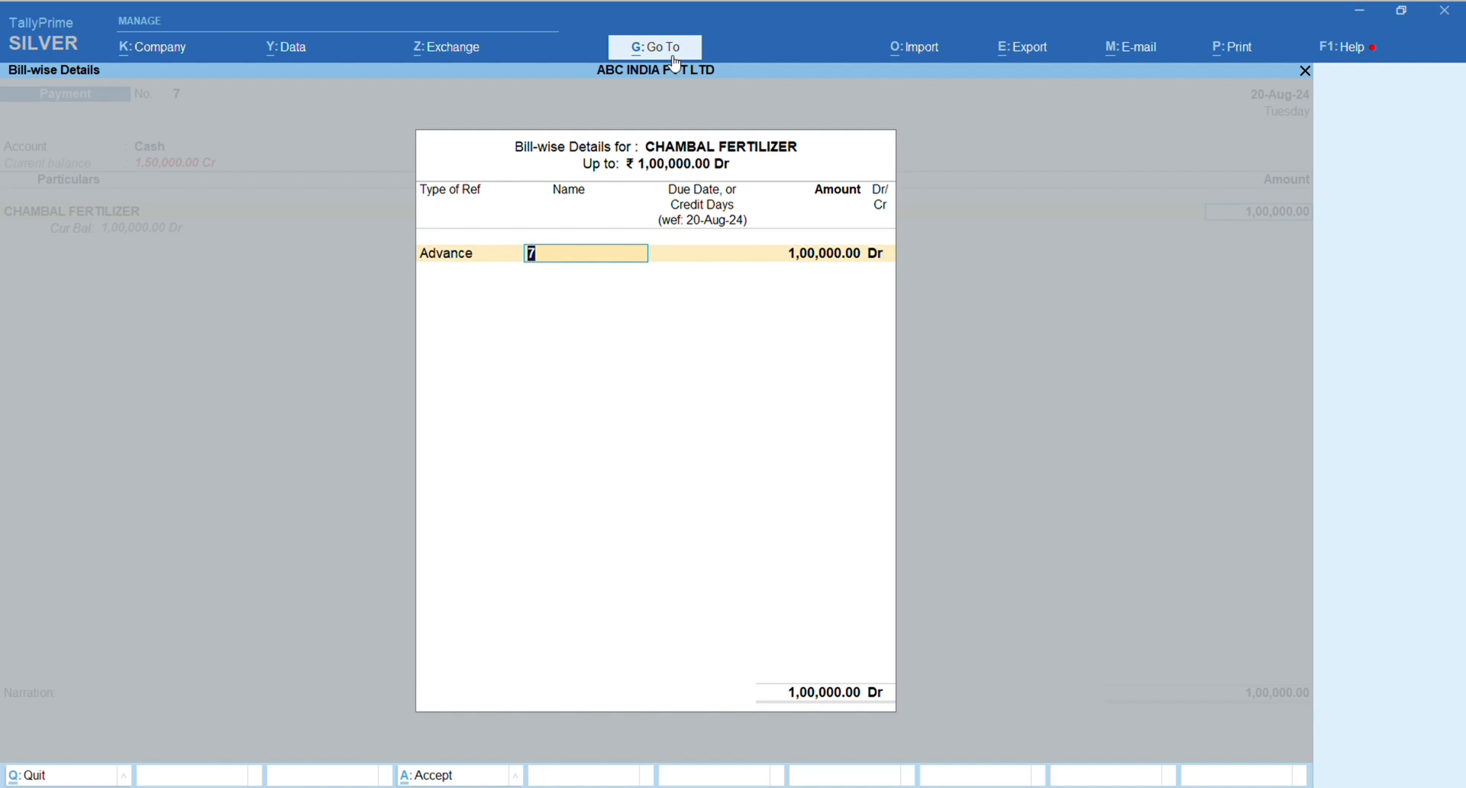
key(Return)
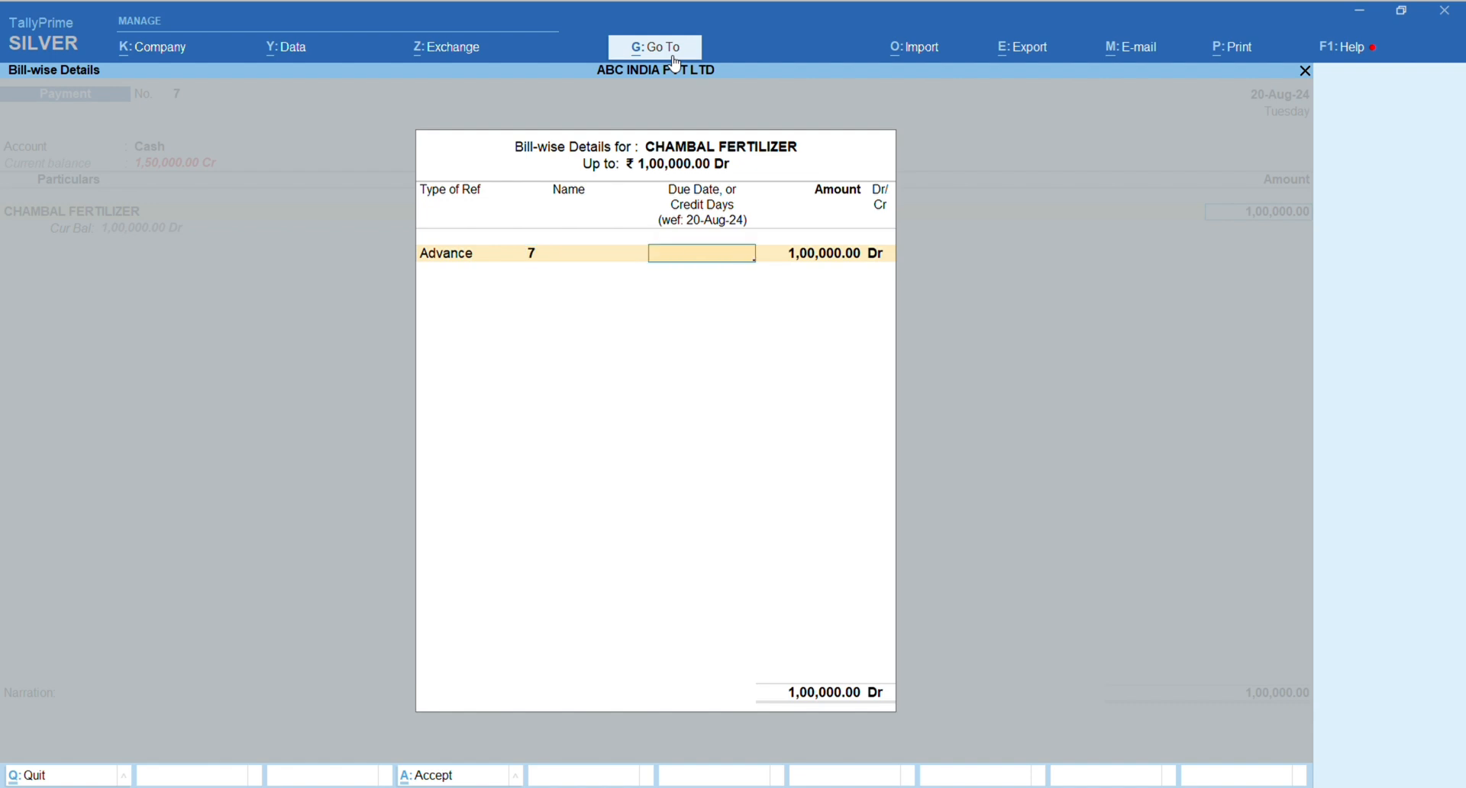
key(Return)
key(Return)
key(Return)
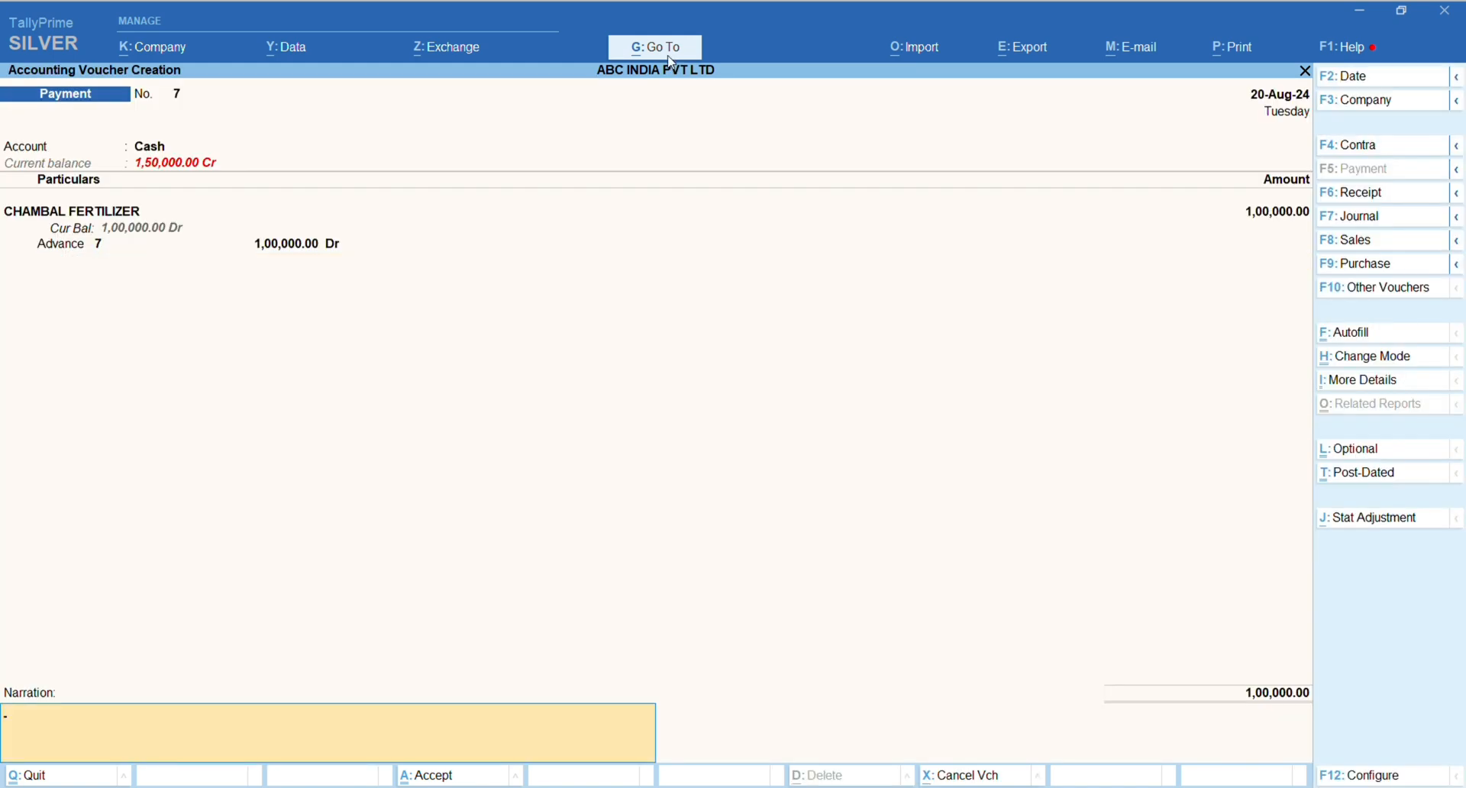
key(Return)
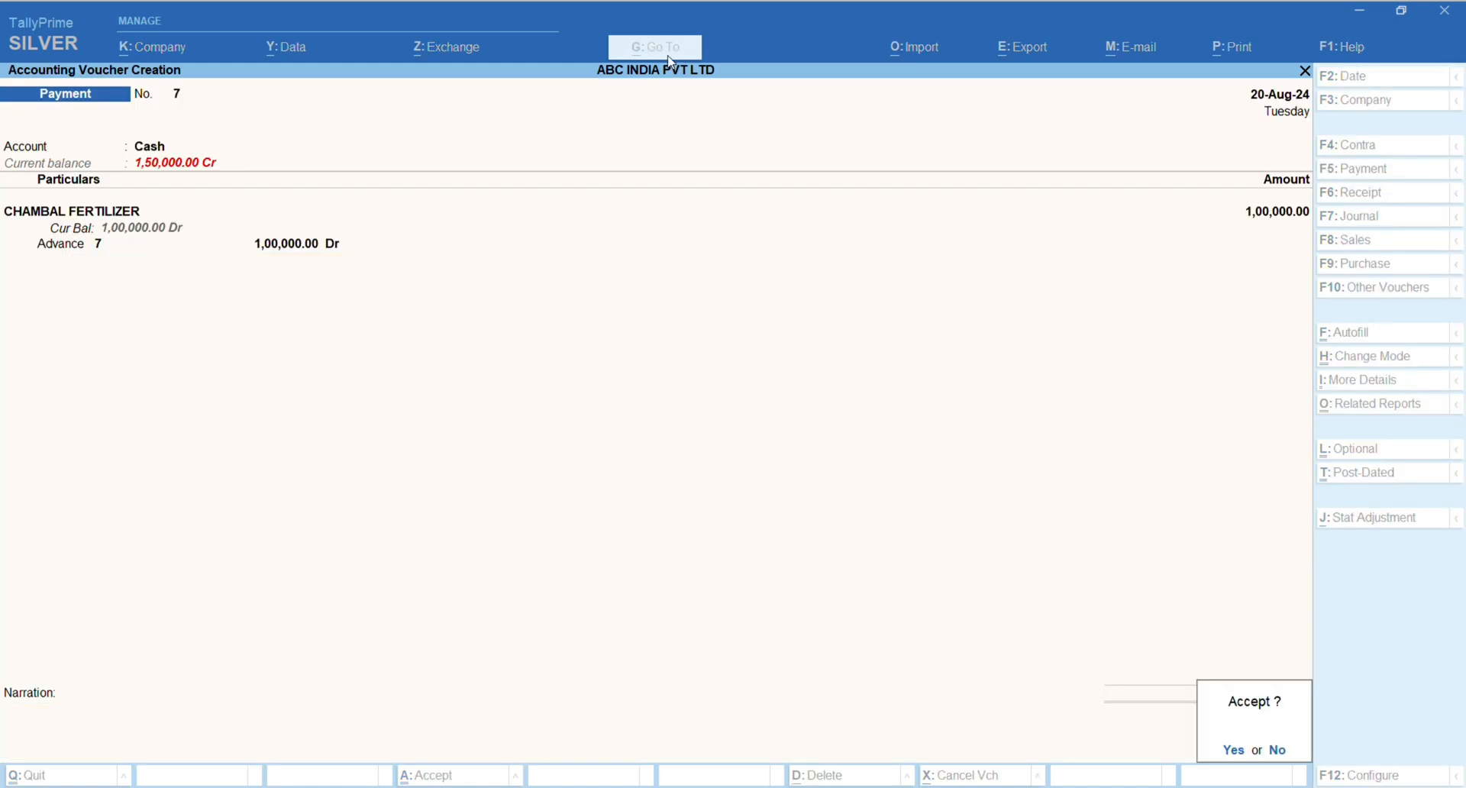
key(Return)
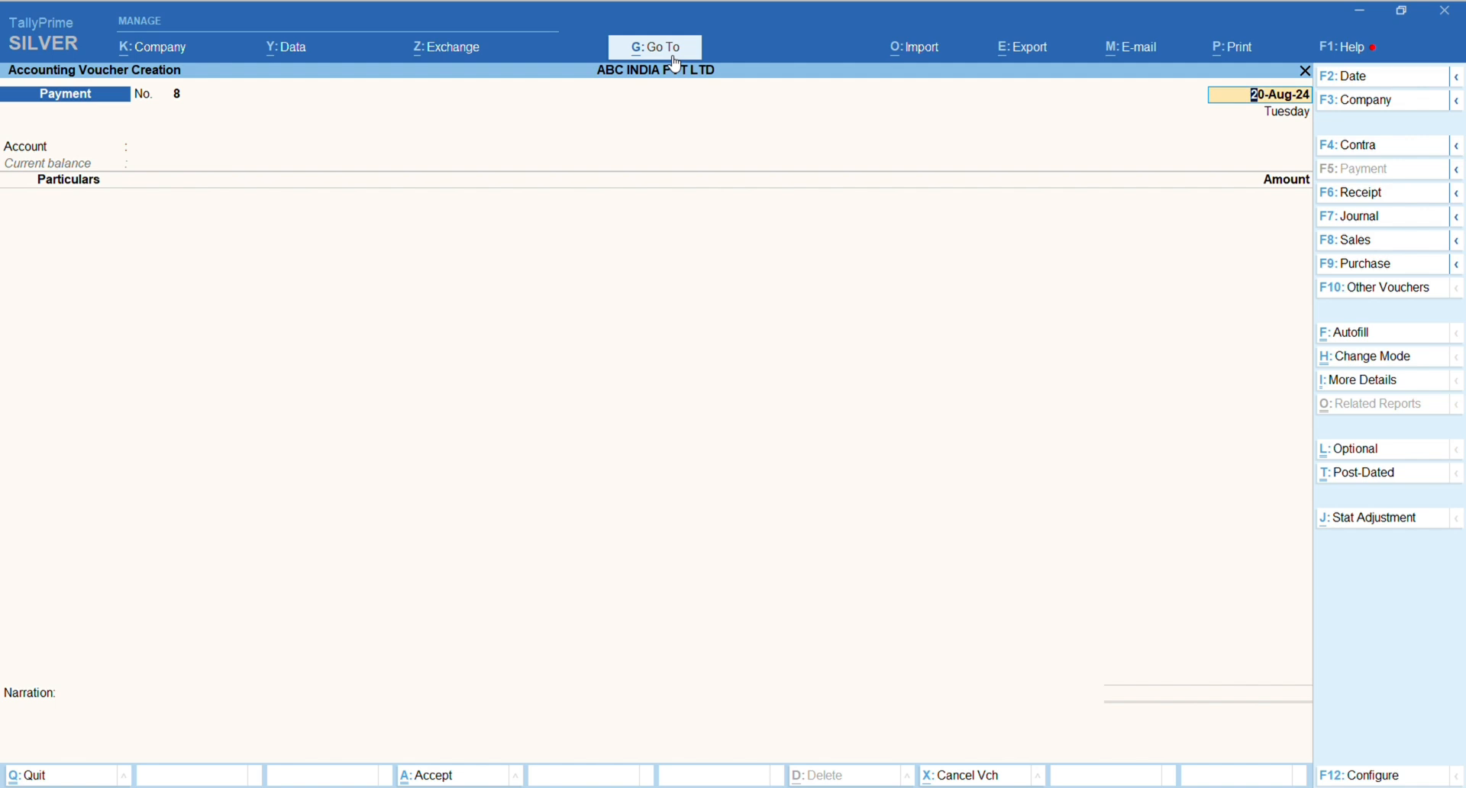
Step: Create a receipt voucher into Cash from BALAJI BEEJ BHANDAR BARWALA for 50,000
key(F6)
key(Return)
key(Return)
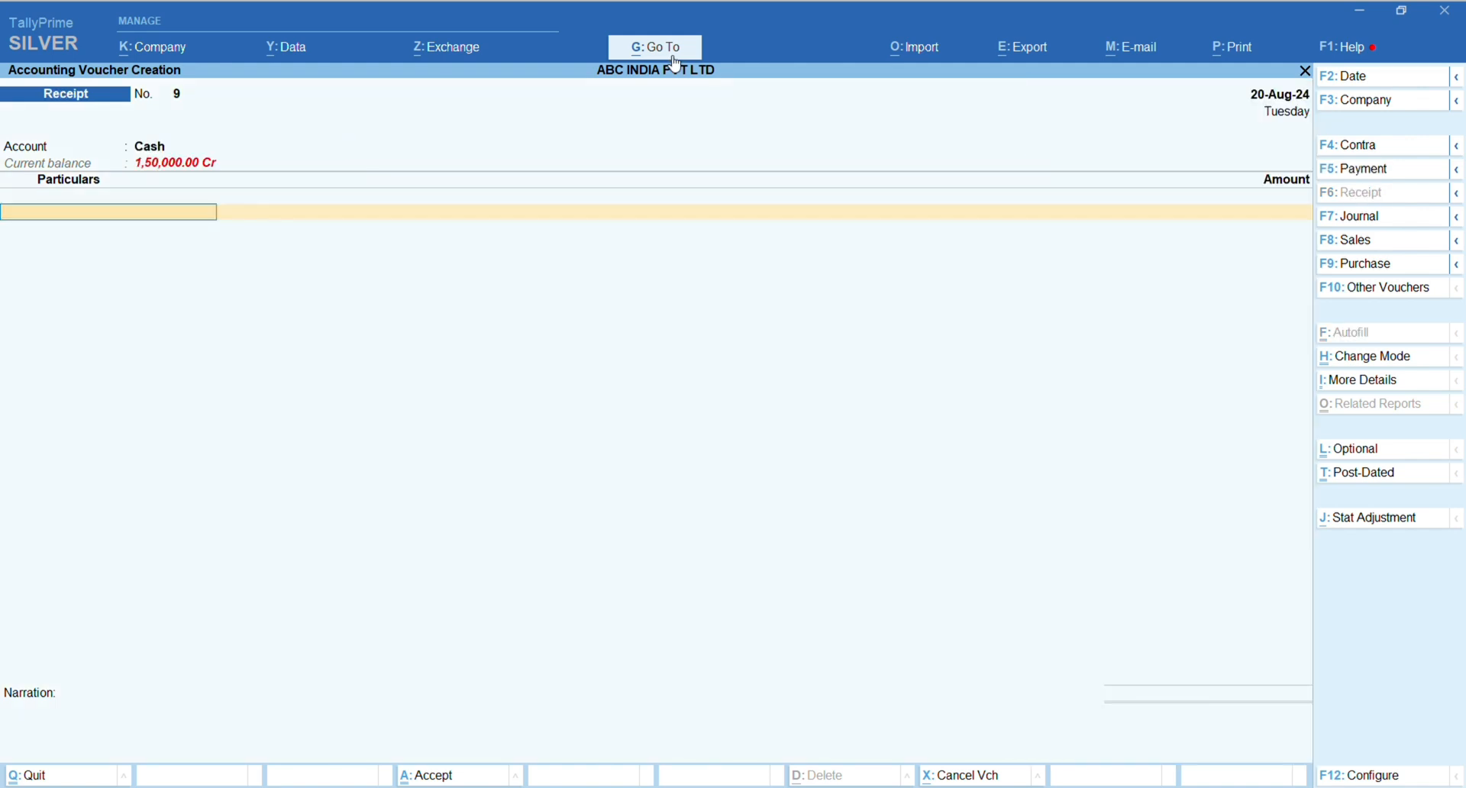
text(BALAJI)
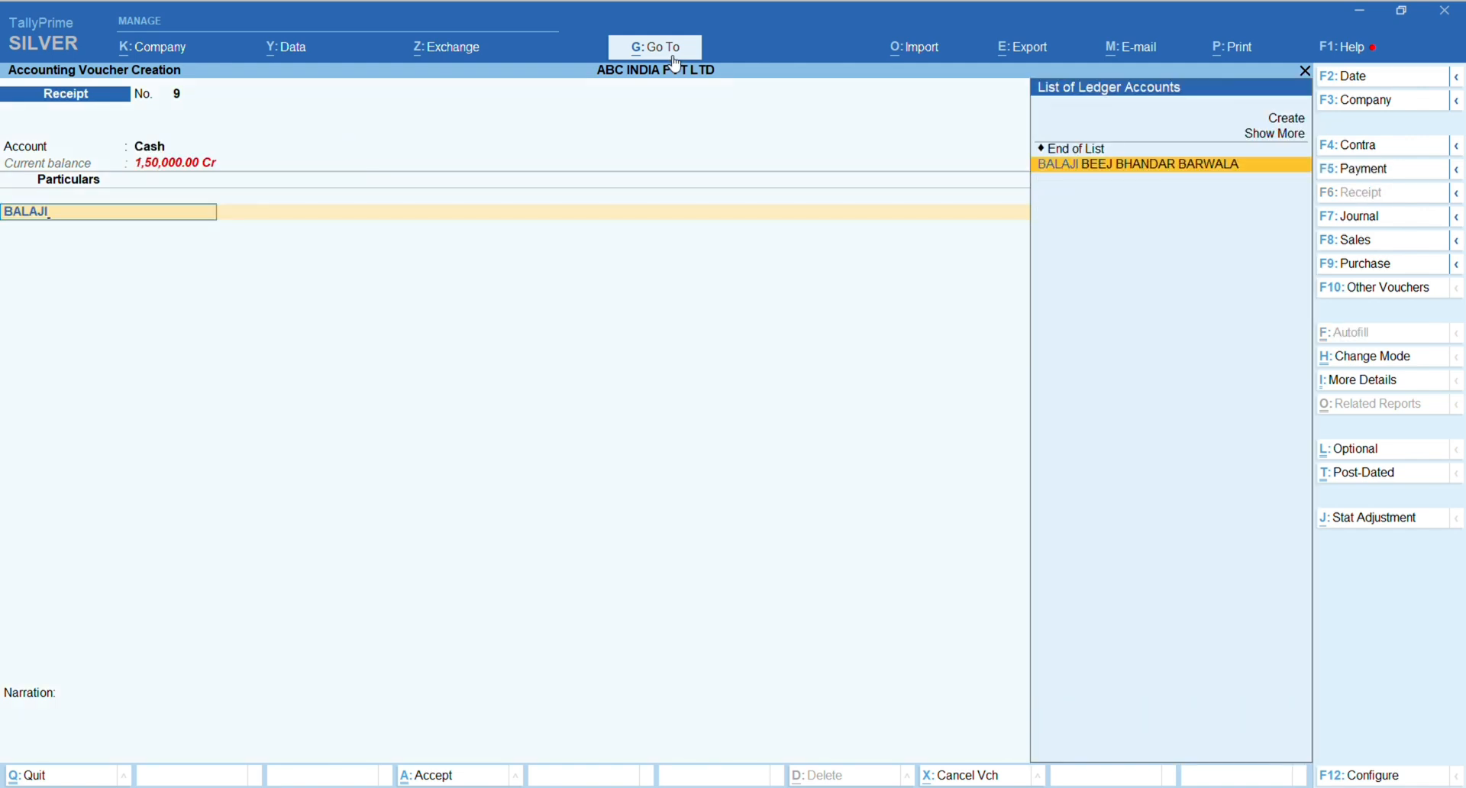
key(Return)
text(50000)
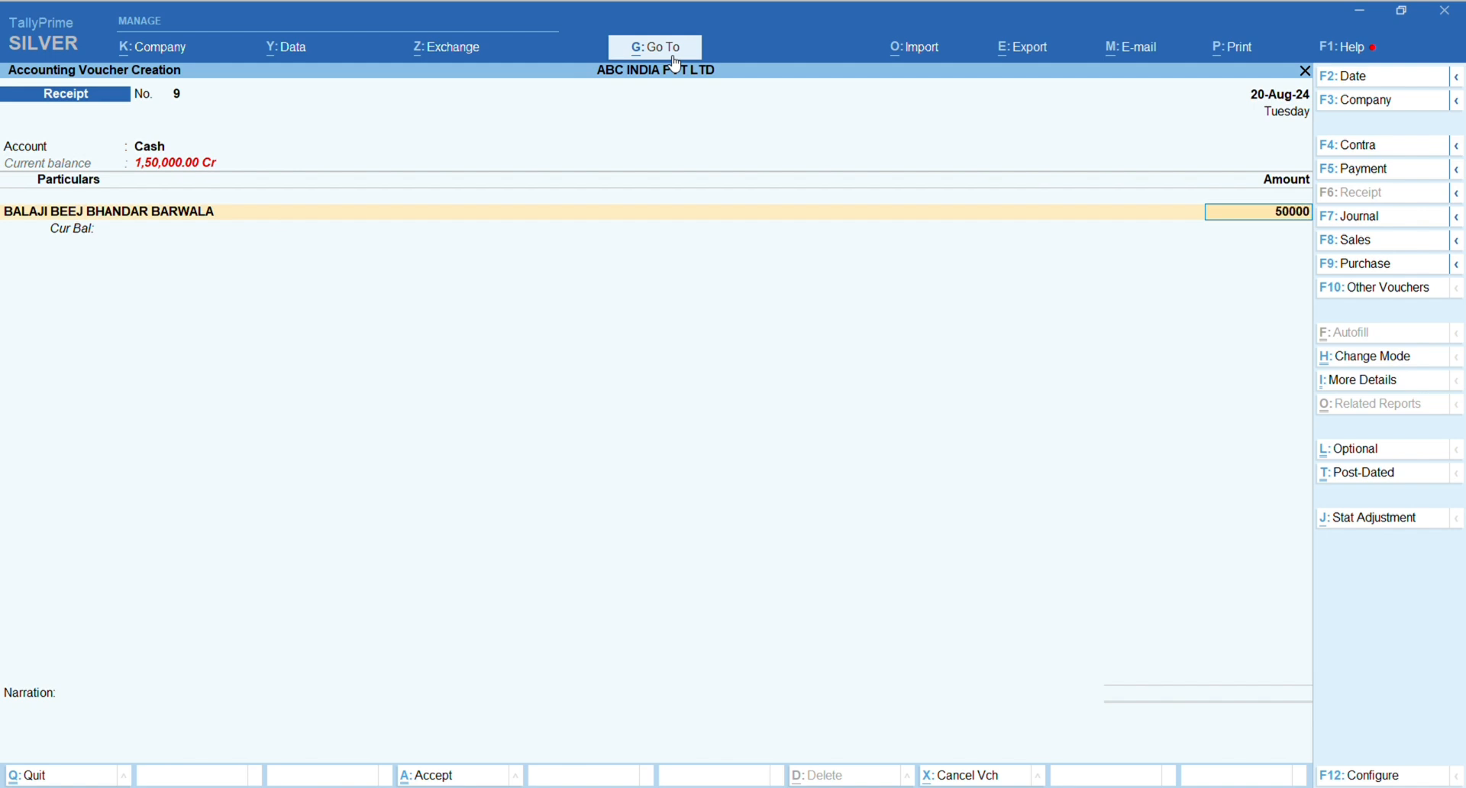
key(Return)
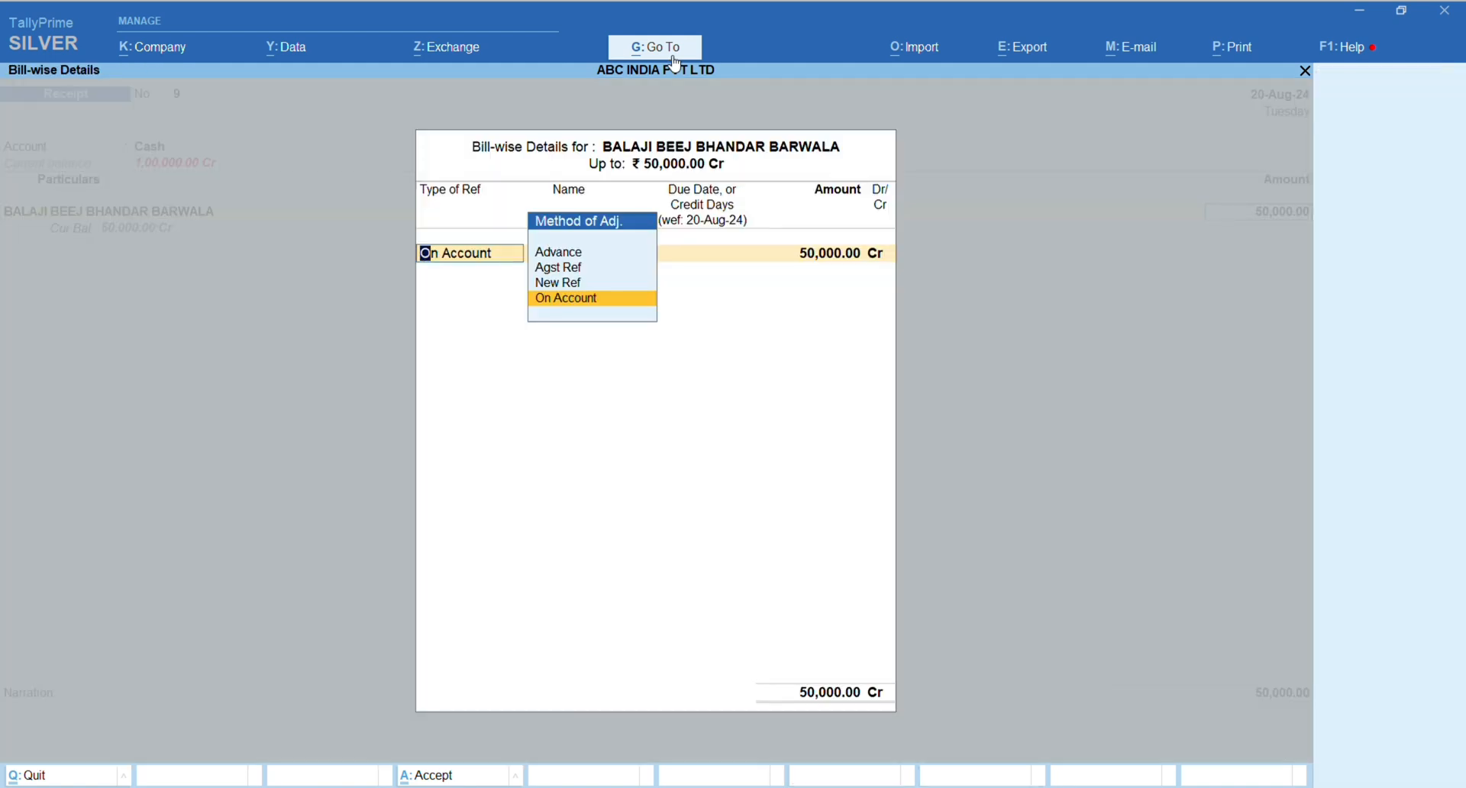
Step: Record the full 50,000 receipt as an Advance under reference 9 with no due date, and save the receipt voucher
key(Up)
key(Up)
key(Up)
key(Return)
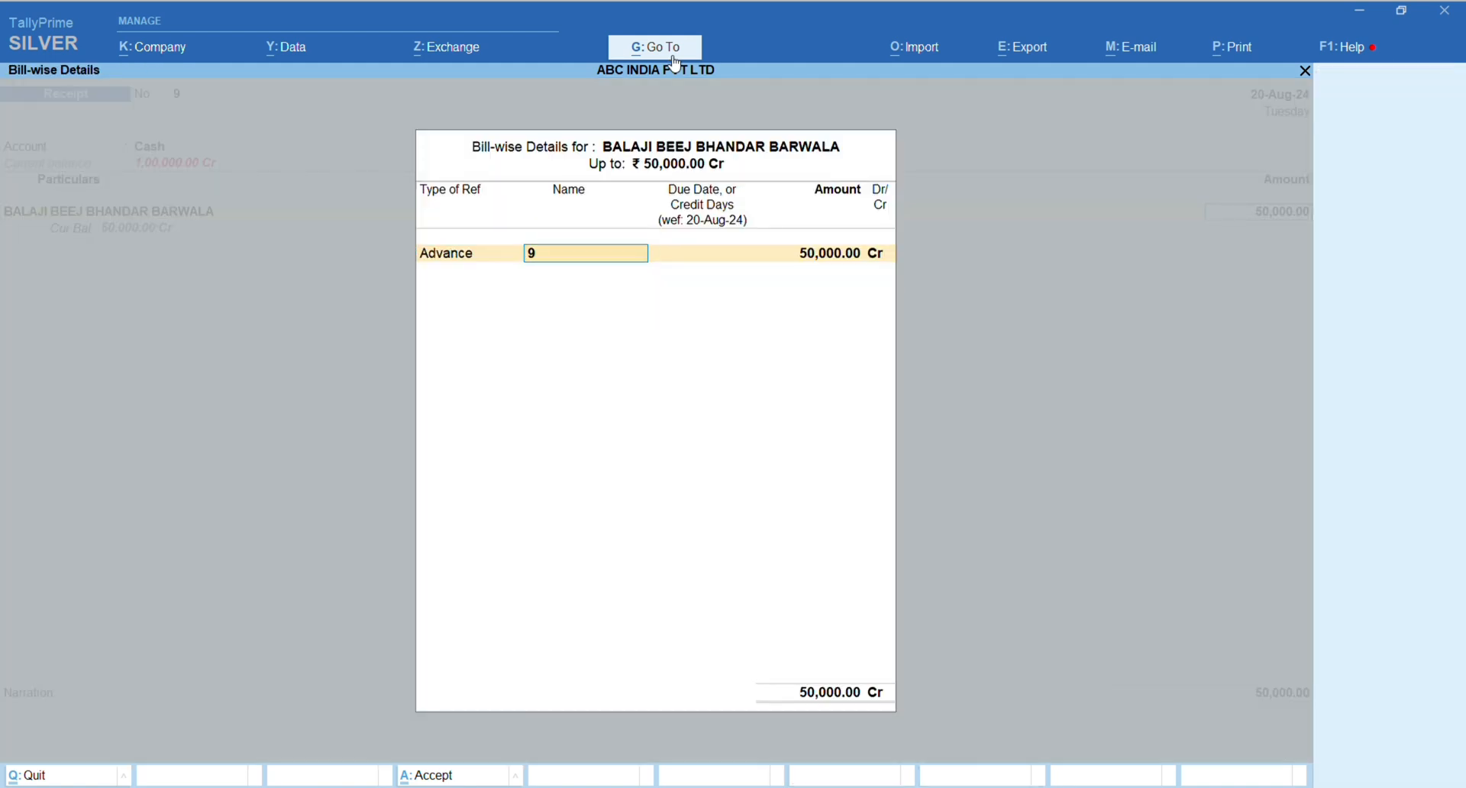
key(Return)
key(Return)
key(Return)
key(Return)
key(Return)
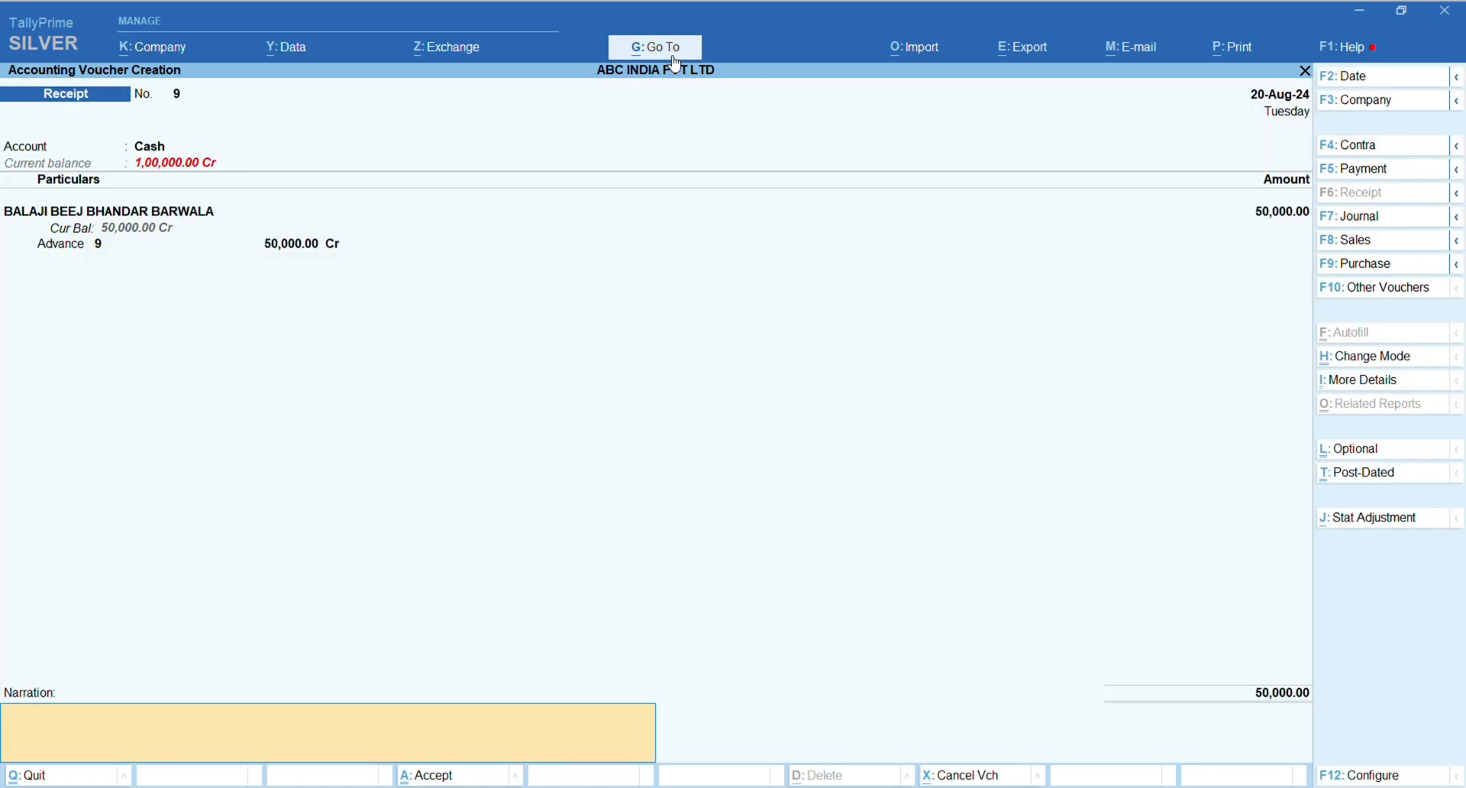
key(Return)
key(Return)
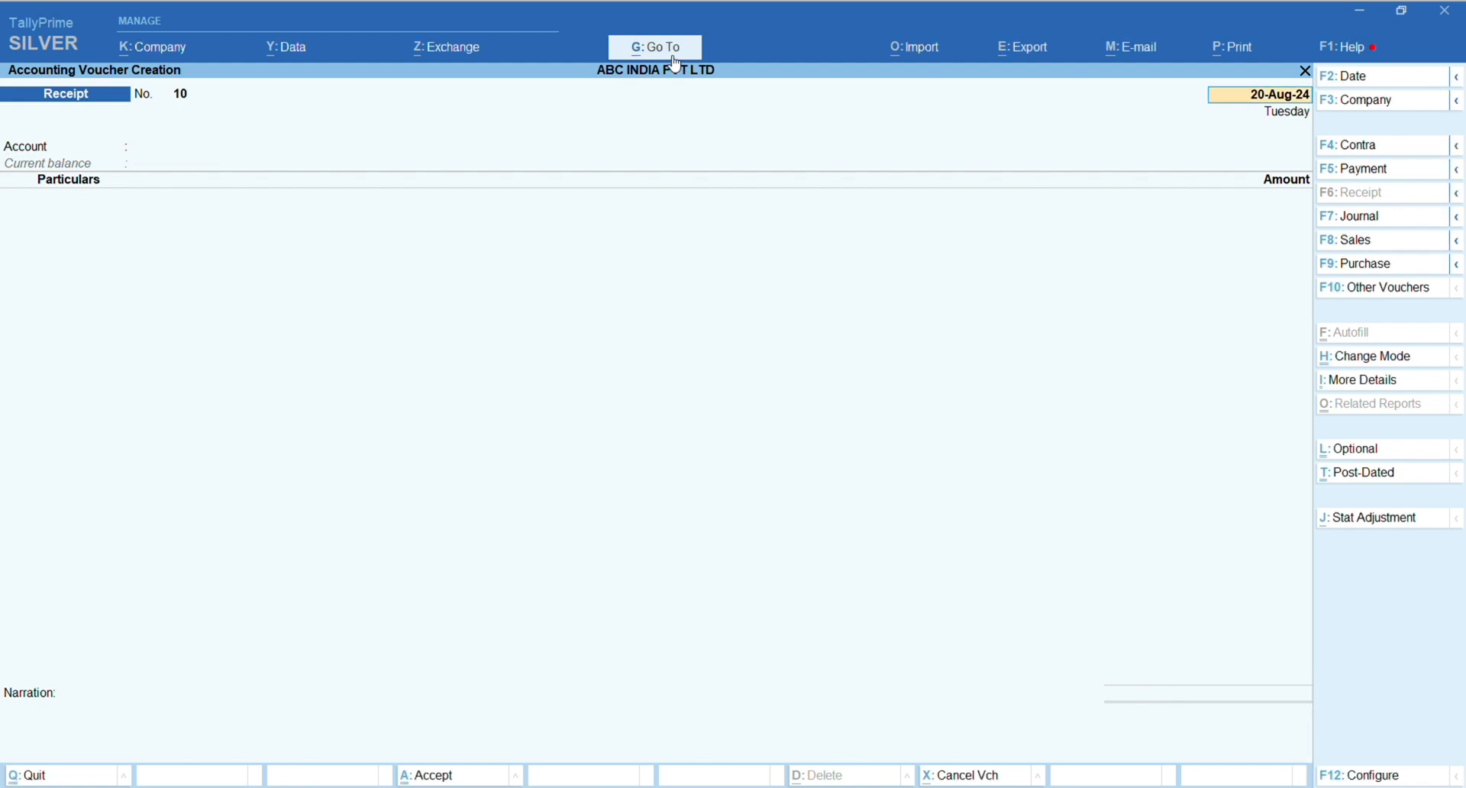
Step: Start a purchase voucher with the AUTO TAX CALCULATION class for CHAMBAL FERTILIZER, keeping the default party details
key(F9)
key(Down)
key(Return)
key(Return)
key(Return)
key(Return)
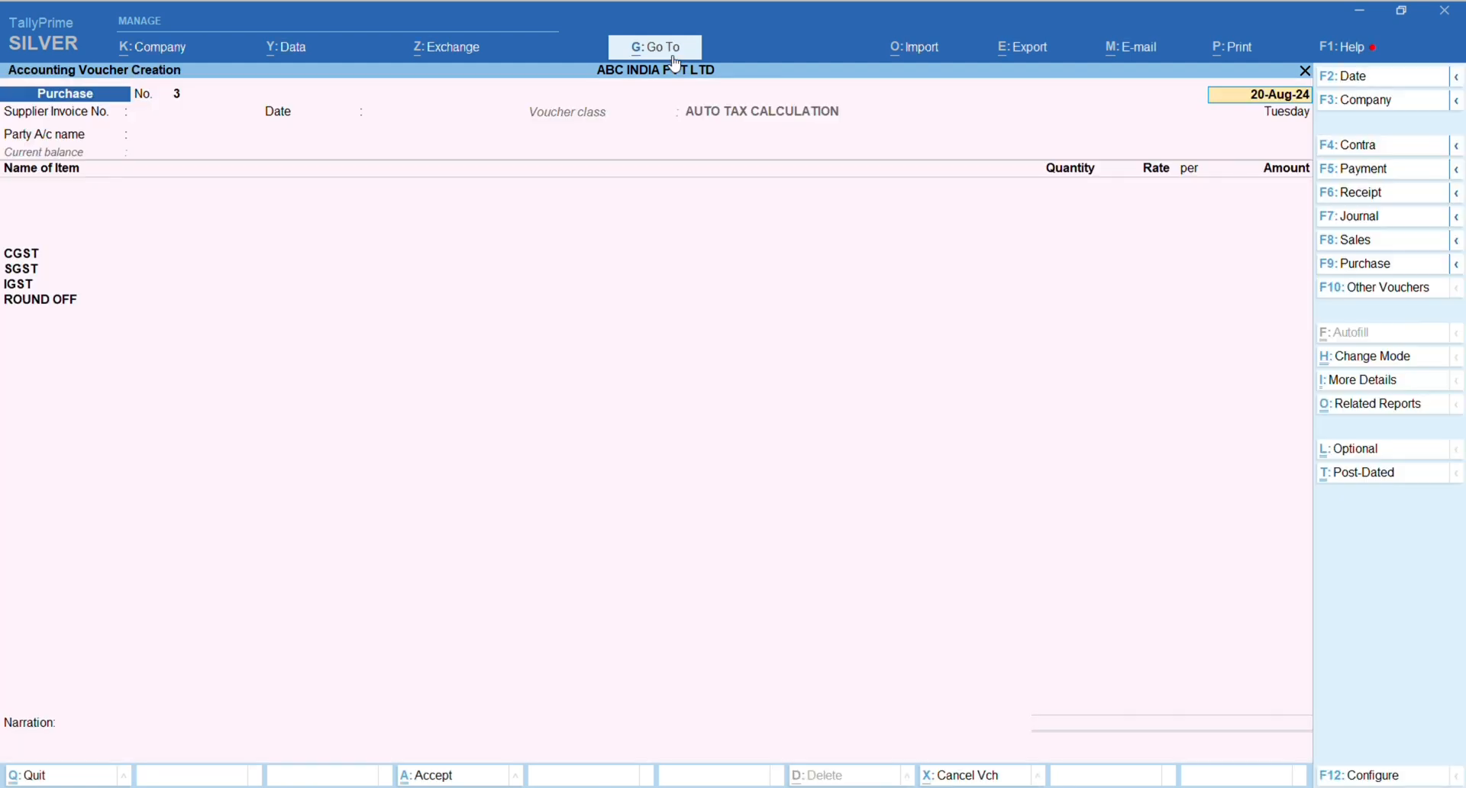
text(CH)
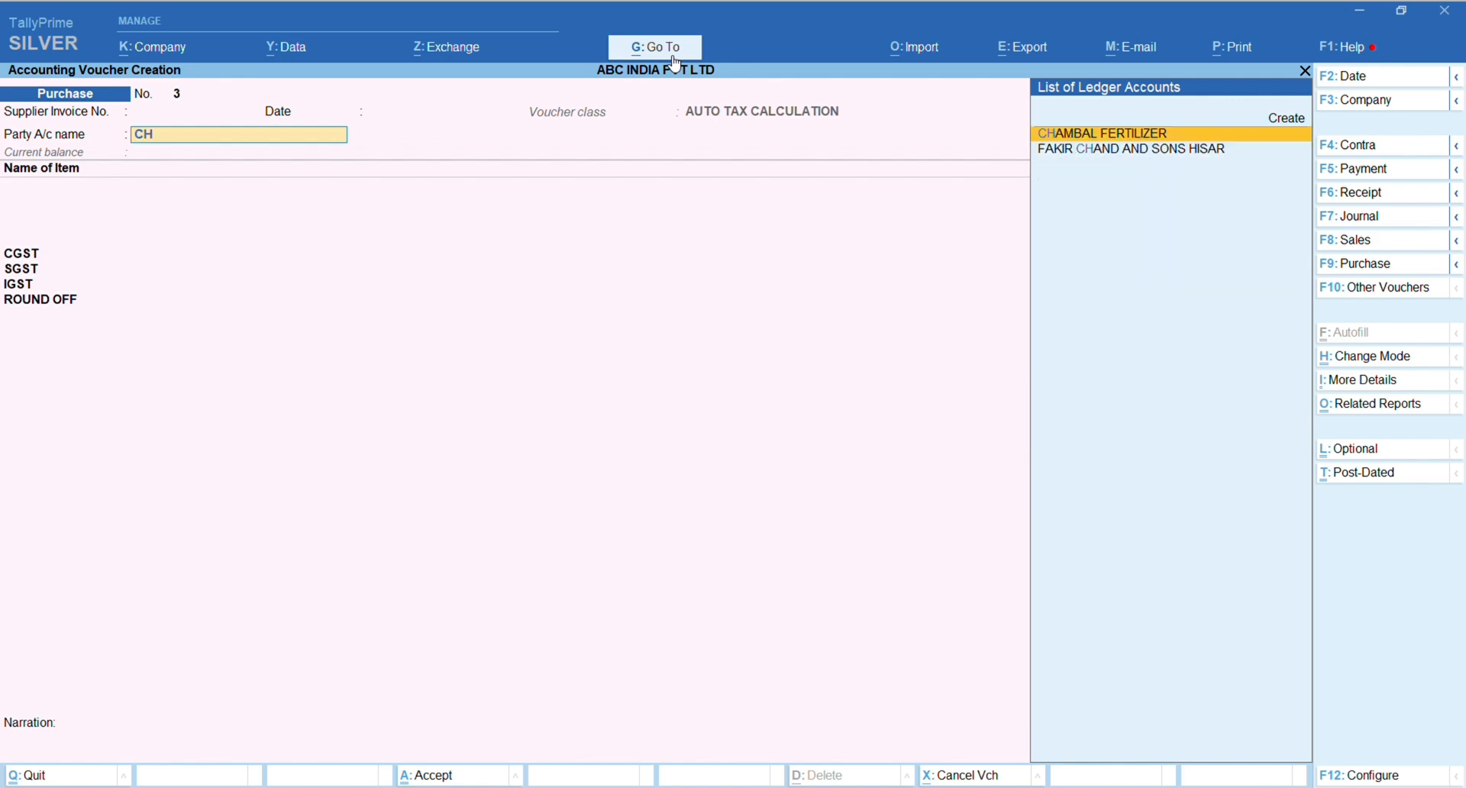
key(Return)
key(ctrl+a)
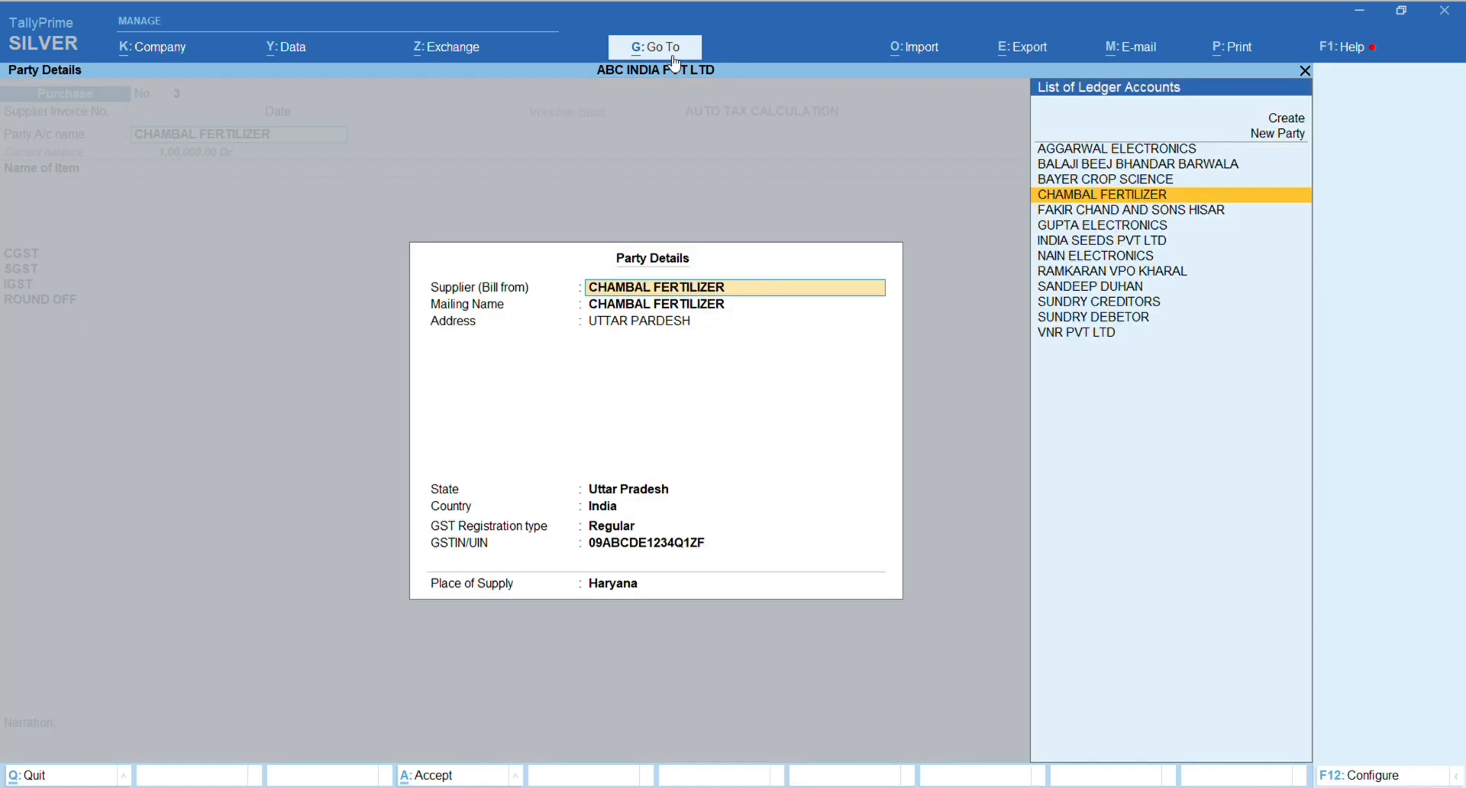
key(ctrl+a)
Step: Add 100 PCS of BHARAT DAP - 50KG at 1,350 to the purchase and decline the GST/e-Way Bill details
text(DAP)
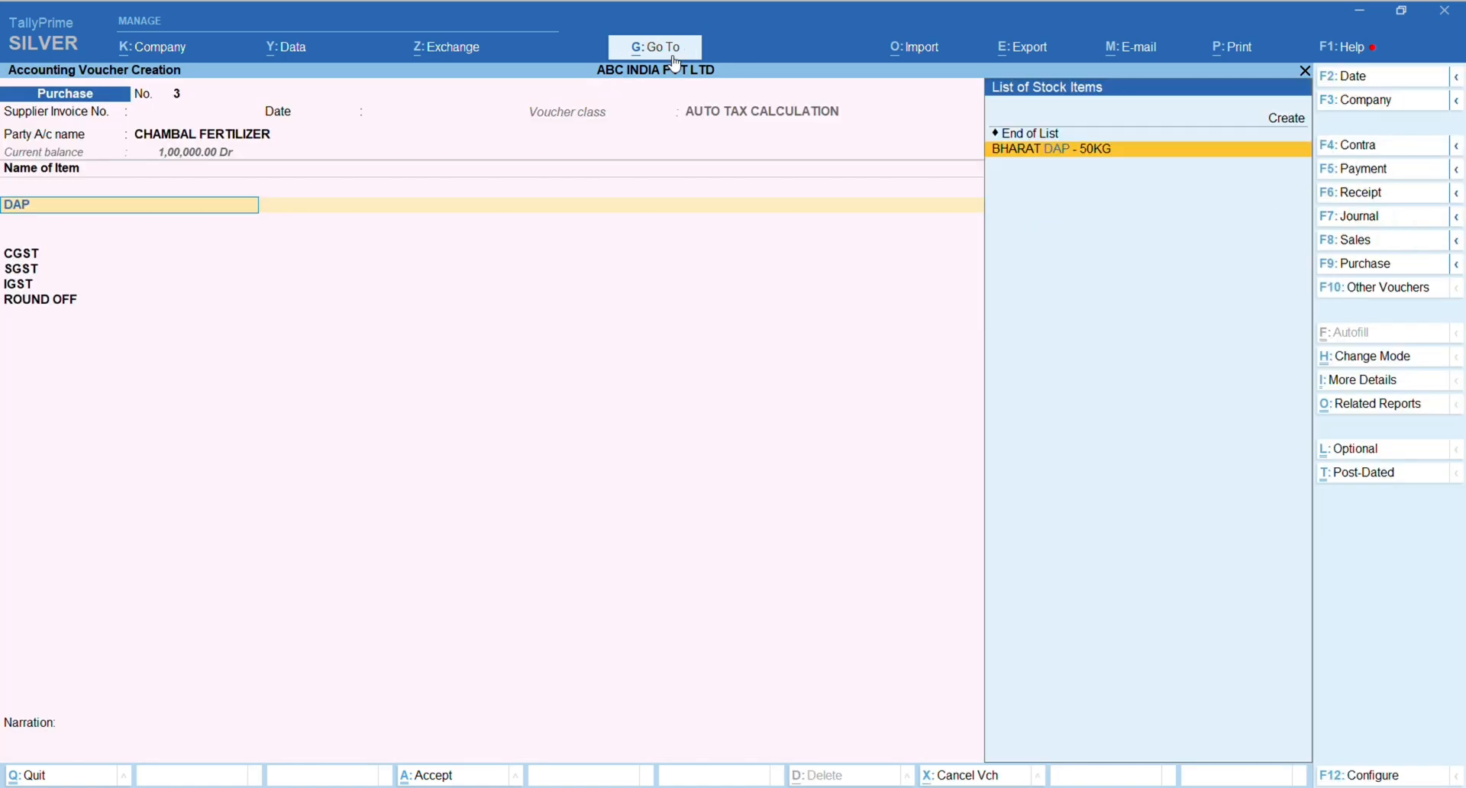
key(Return)
text(1)
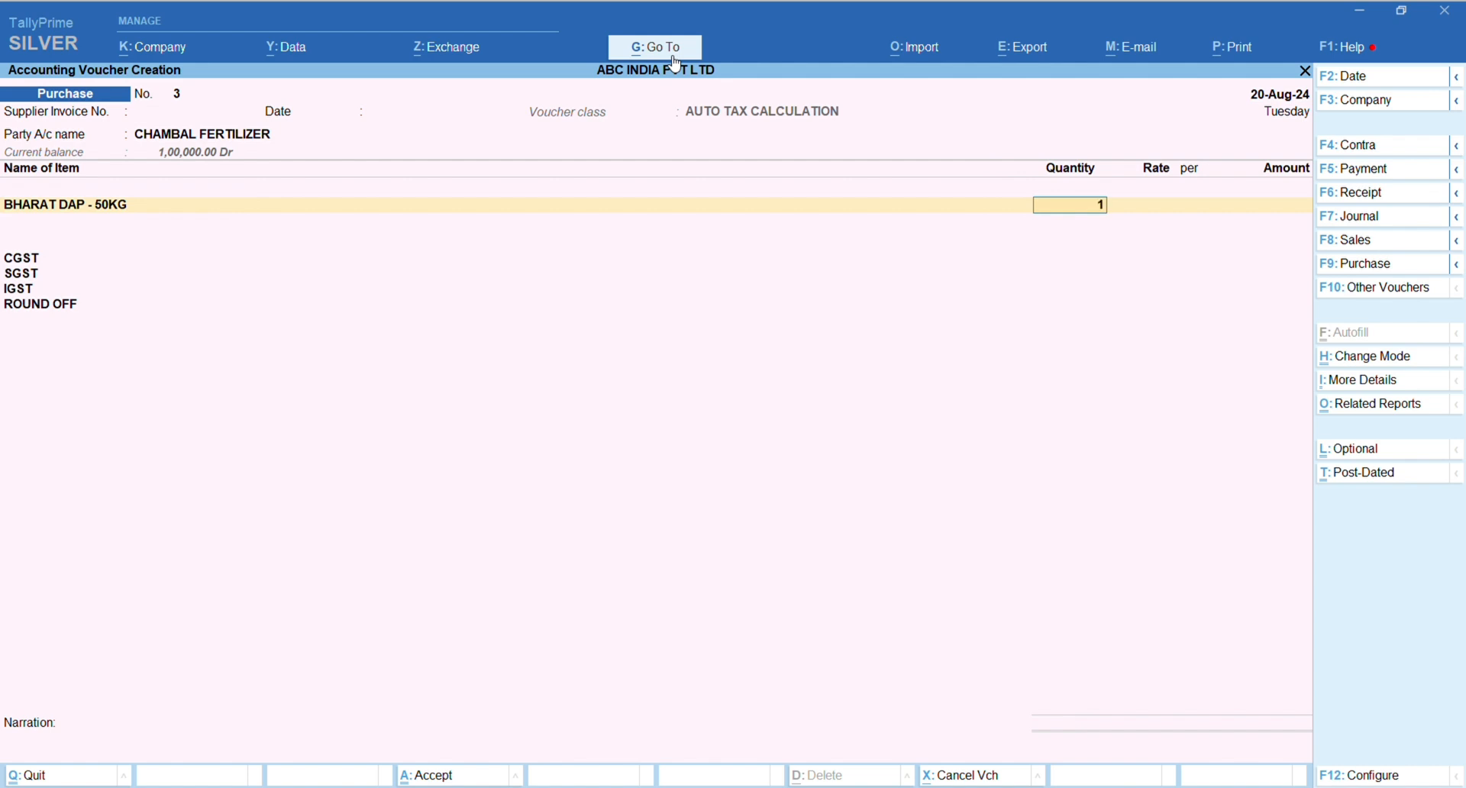
text(00)
key(Return)
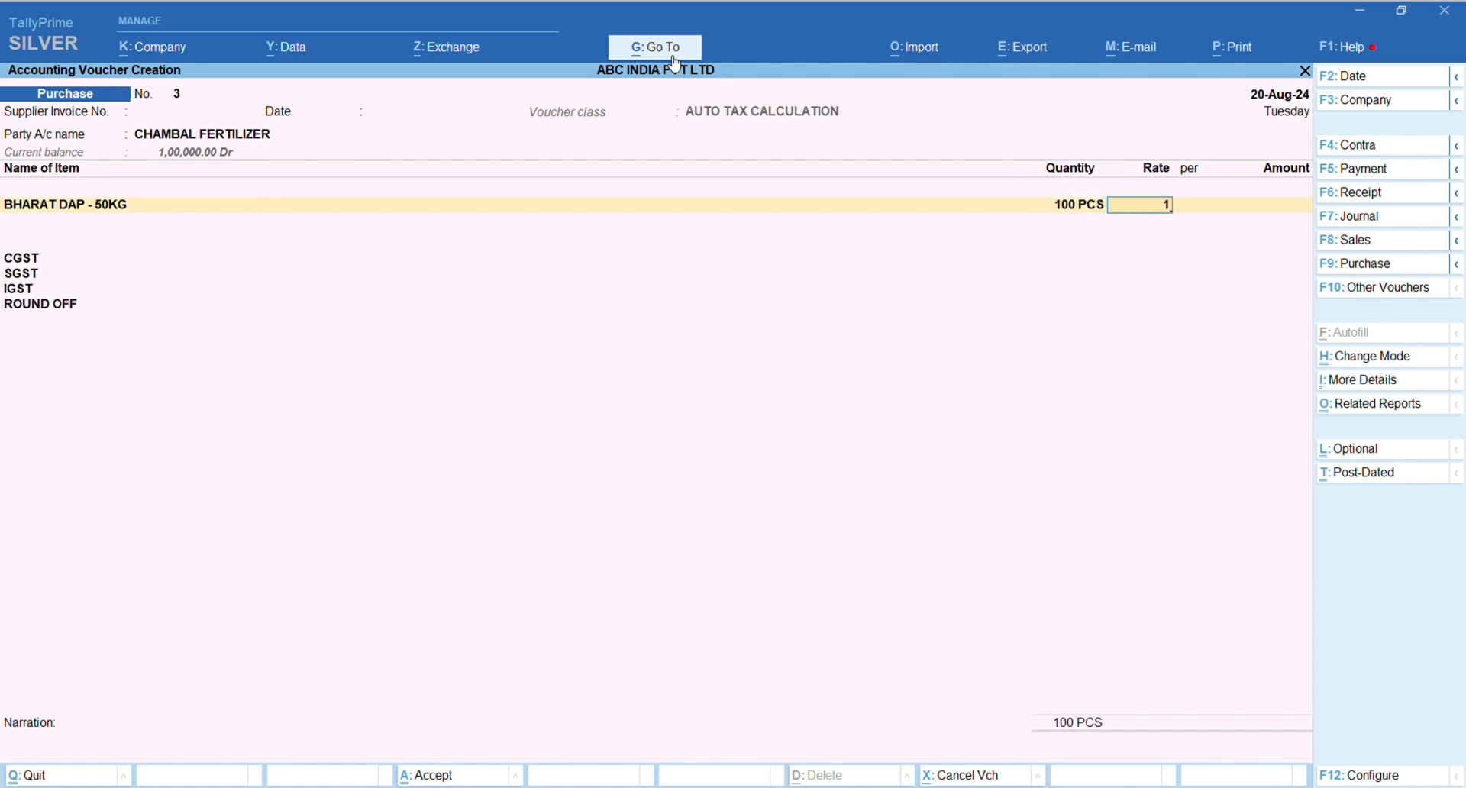
text(1,350)
key(Return)
key(Return)
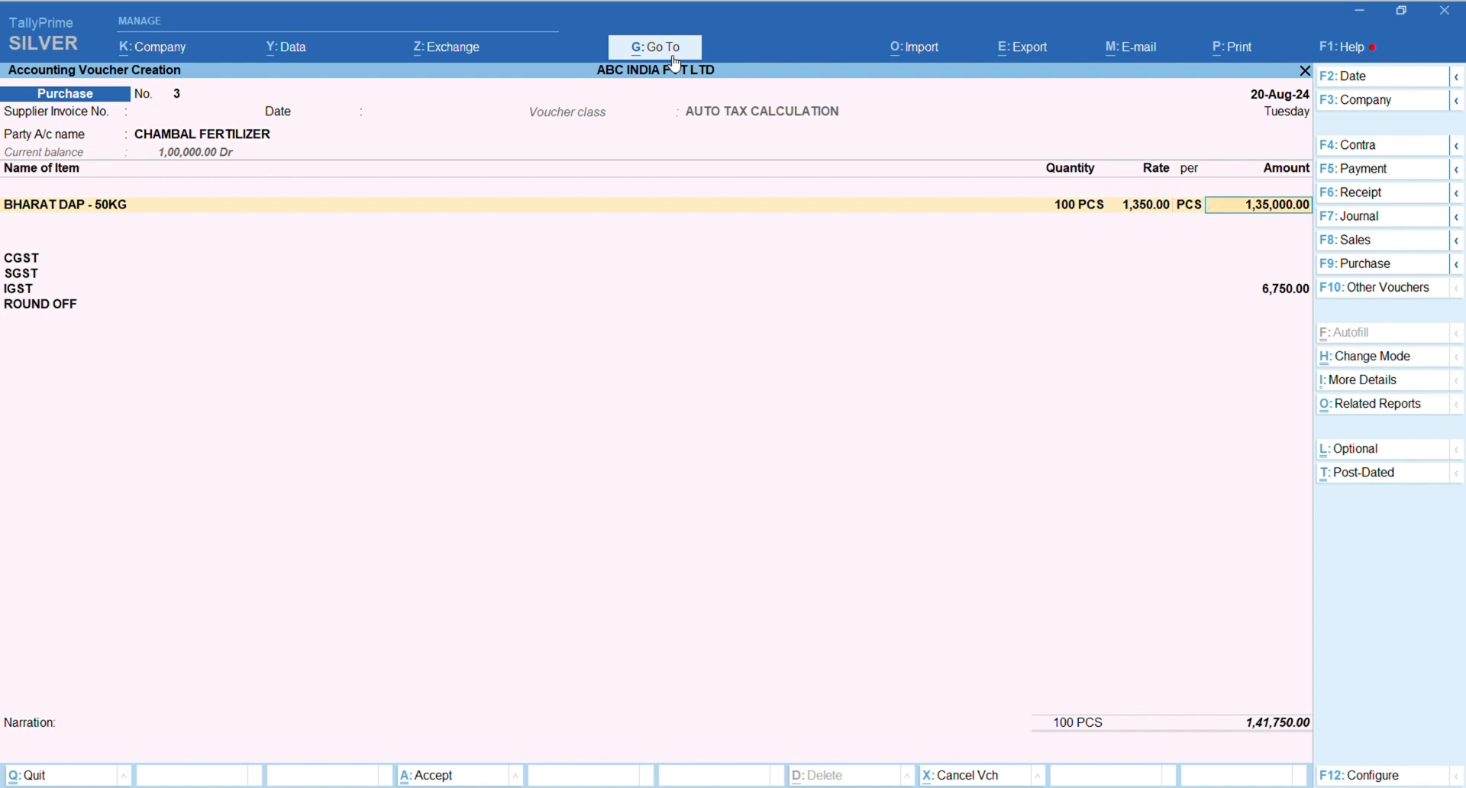
key(Return)
key(Return)
key(Down)
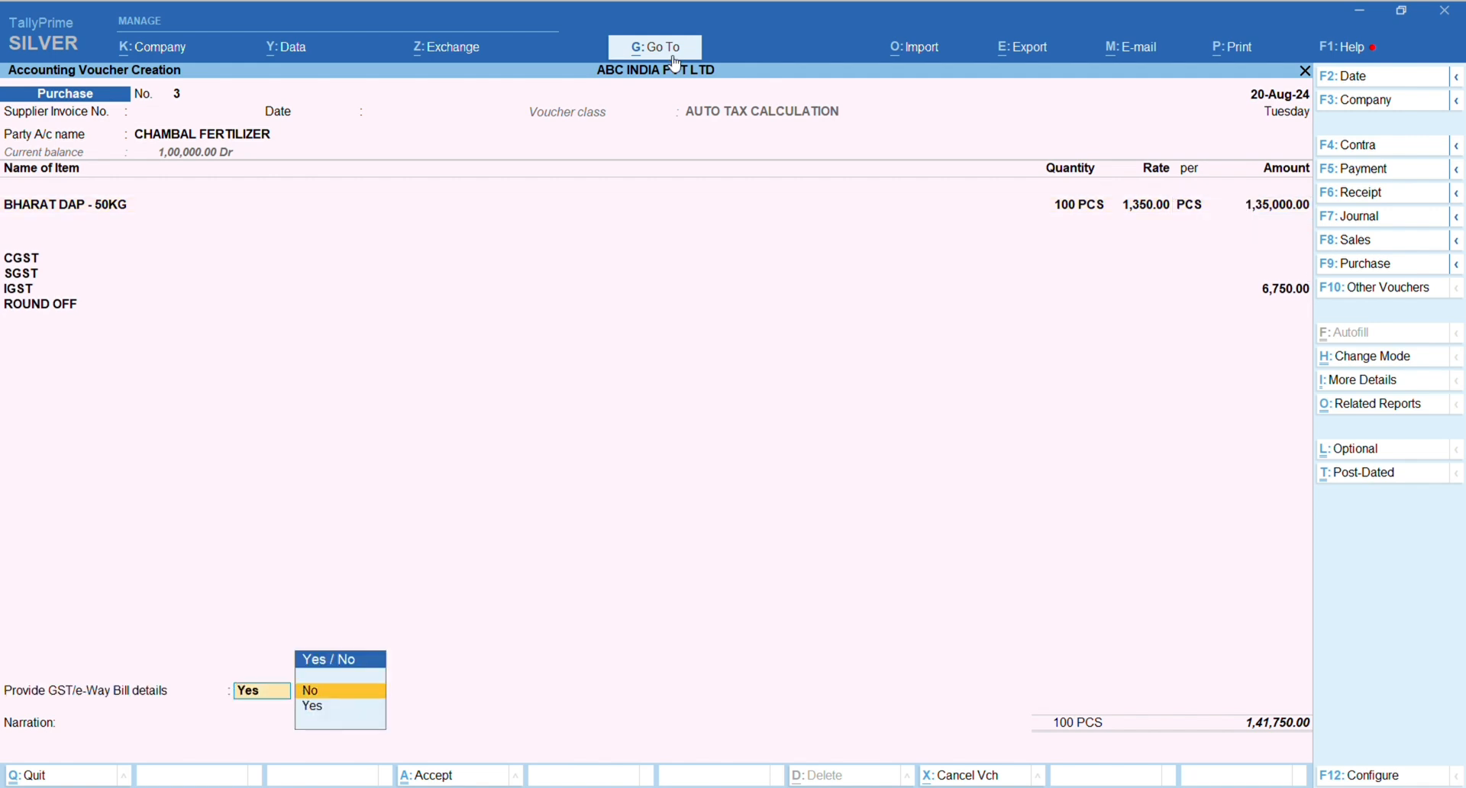
key(Return)
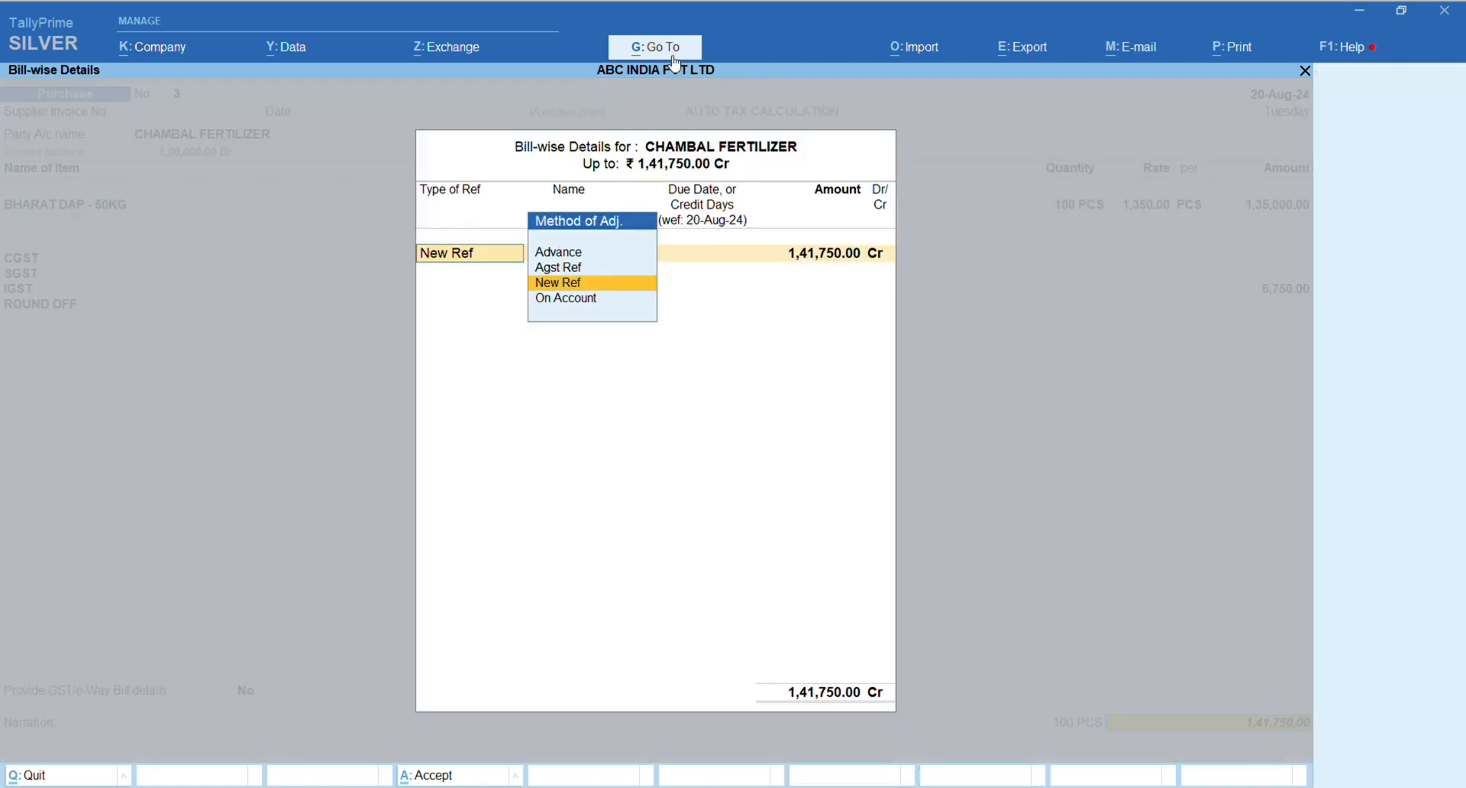
key(Up)
key(Up)
key(Return)
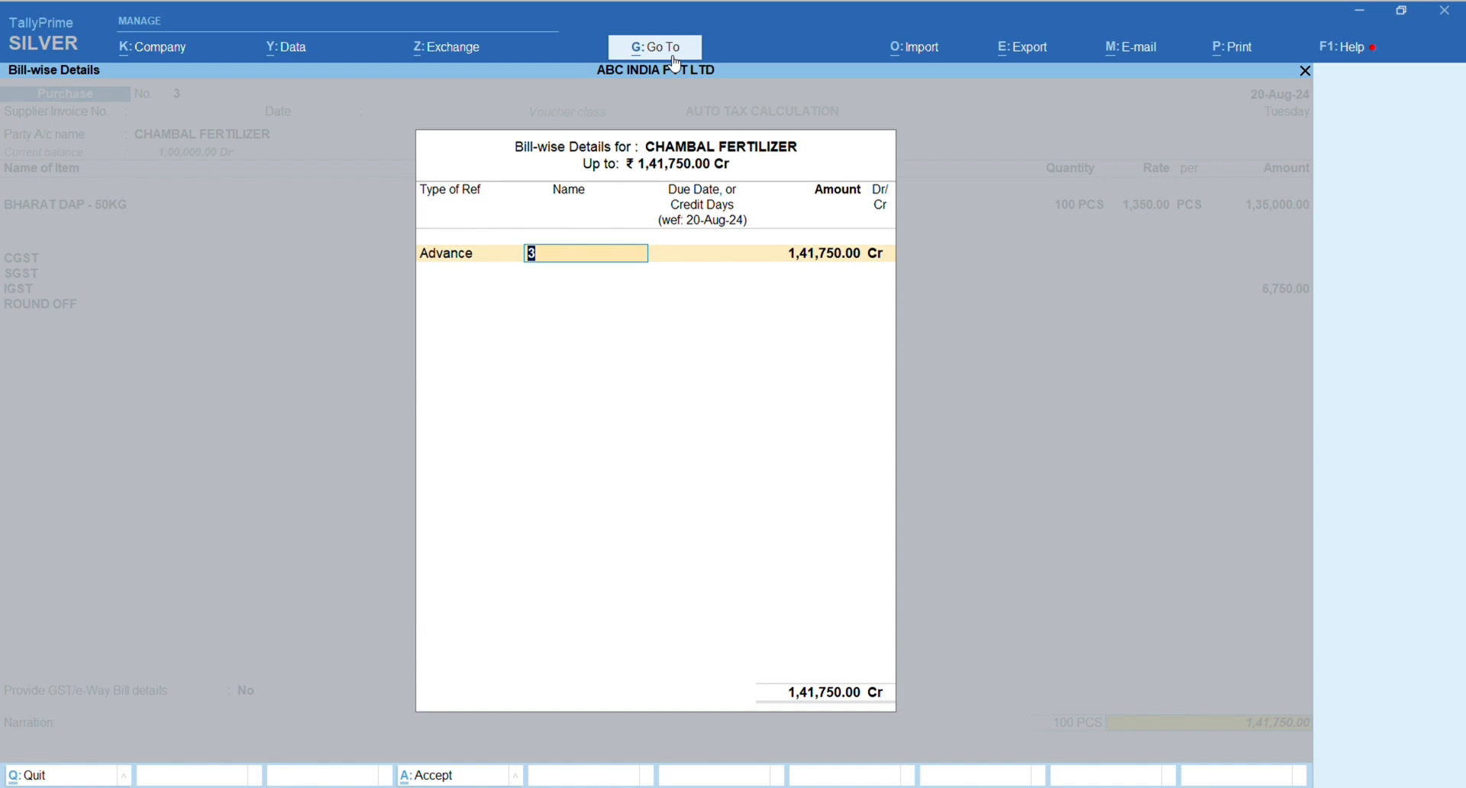
key(Return)
key(BackSpace)
key(BackSpace)
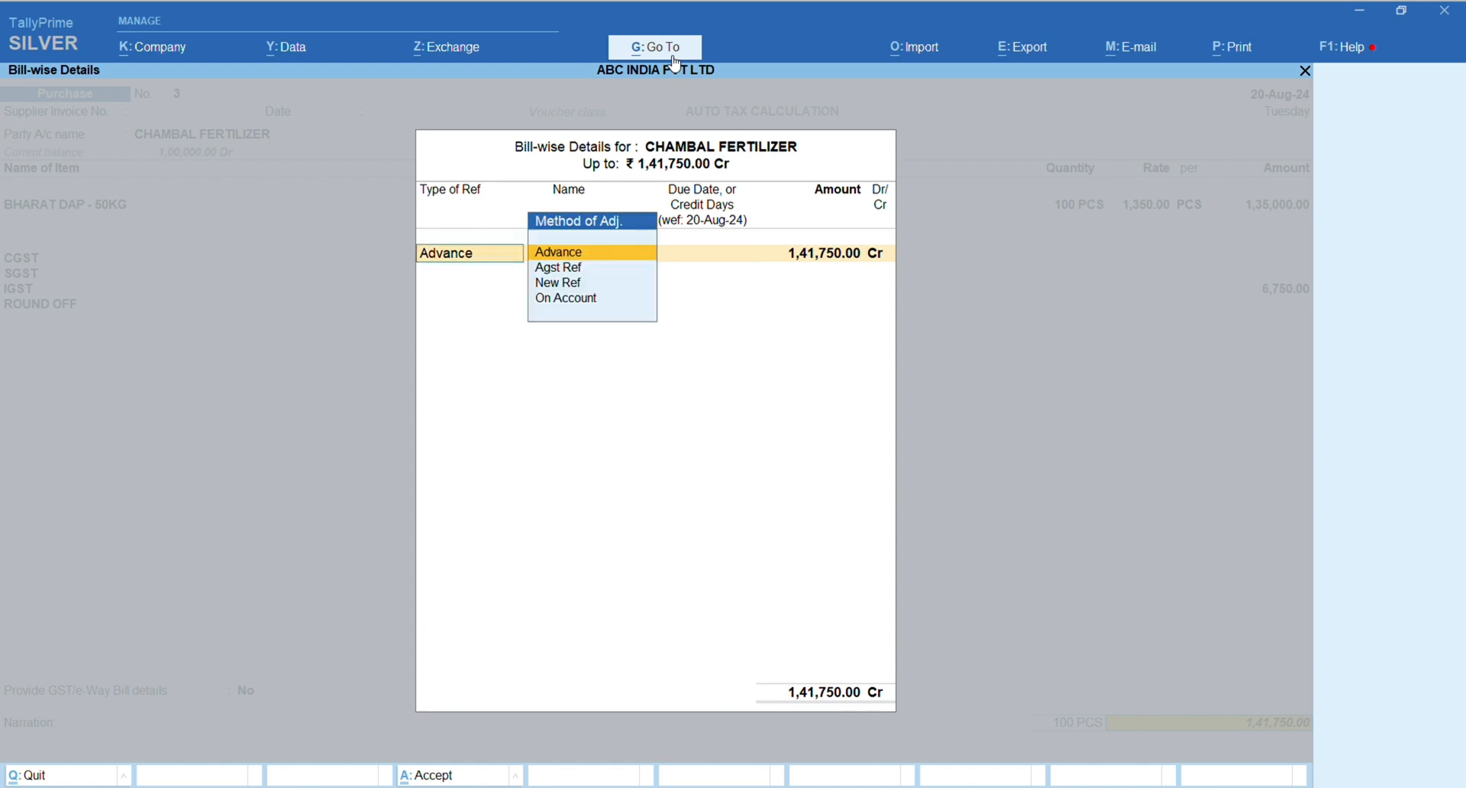
Step: Adjust the full 1,41,750 purchase as Agst Ref against pending advance 7, and save the purchase voucher
key(Down)
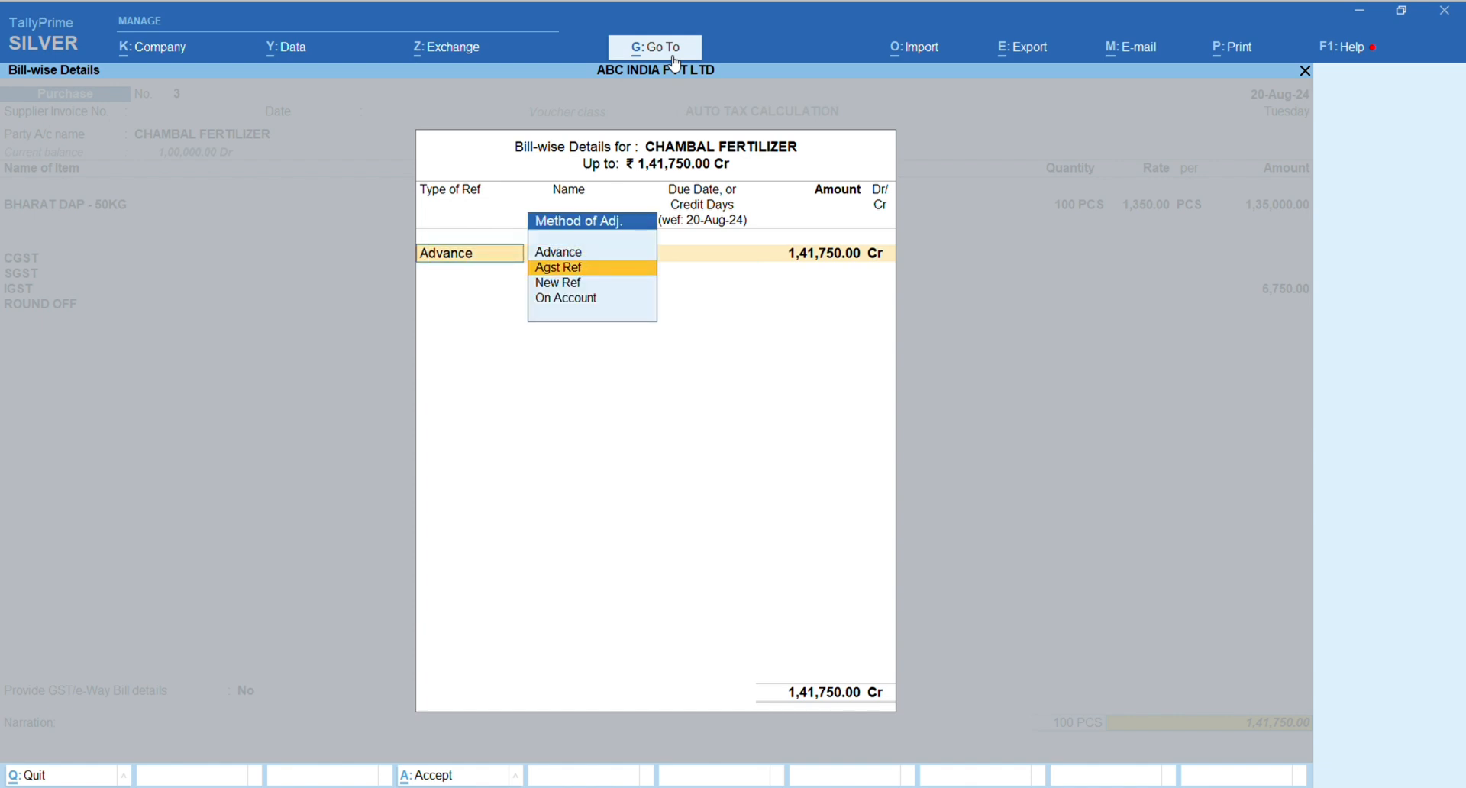
key(Up)
key(Down)
key(Return)
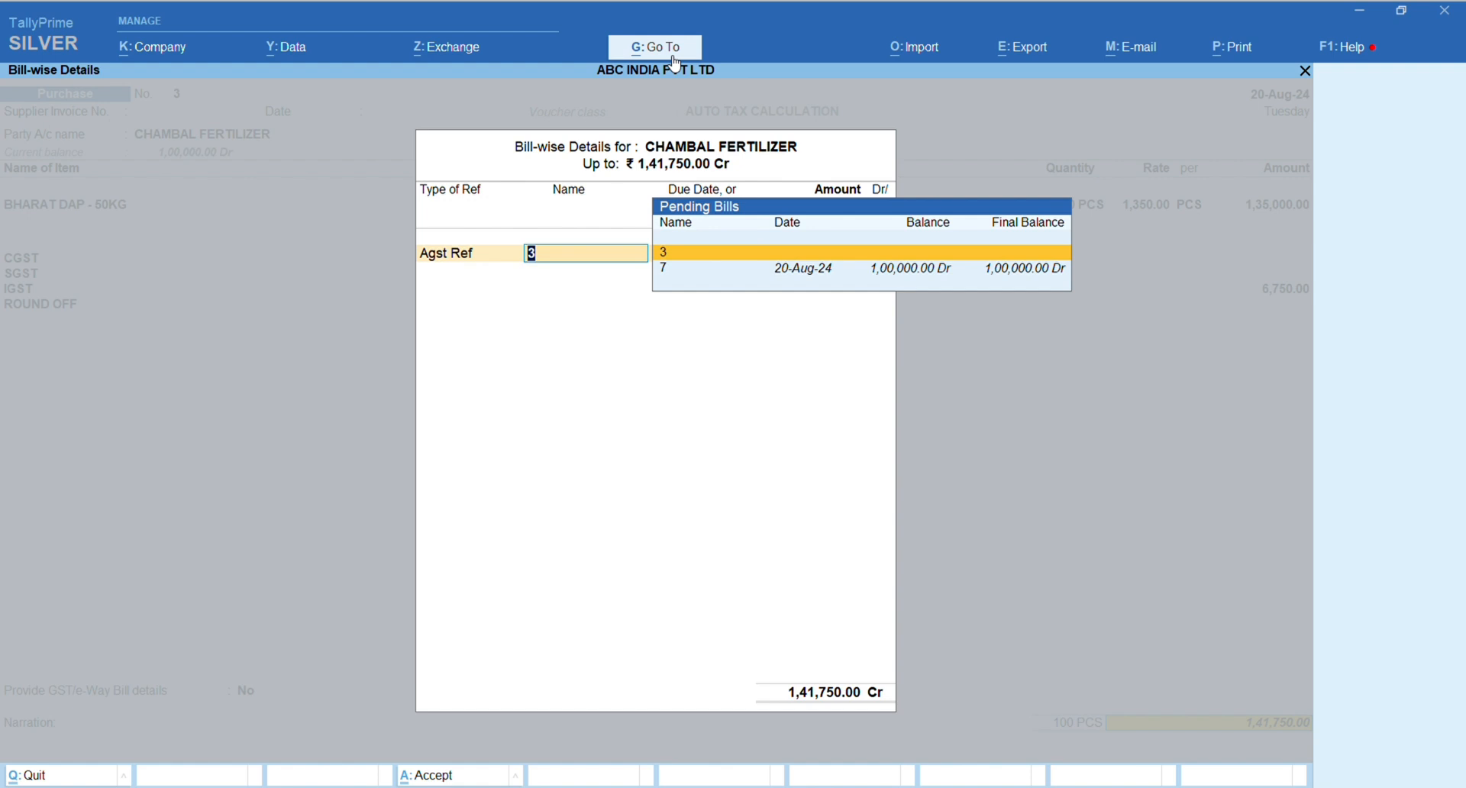
key(Down)
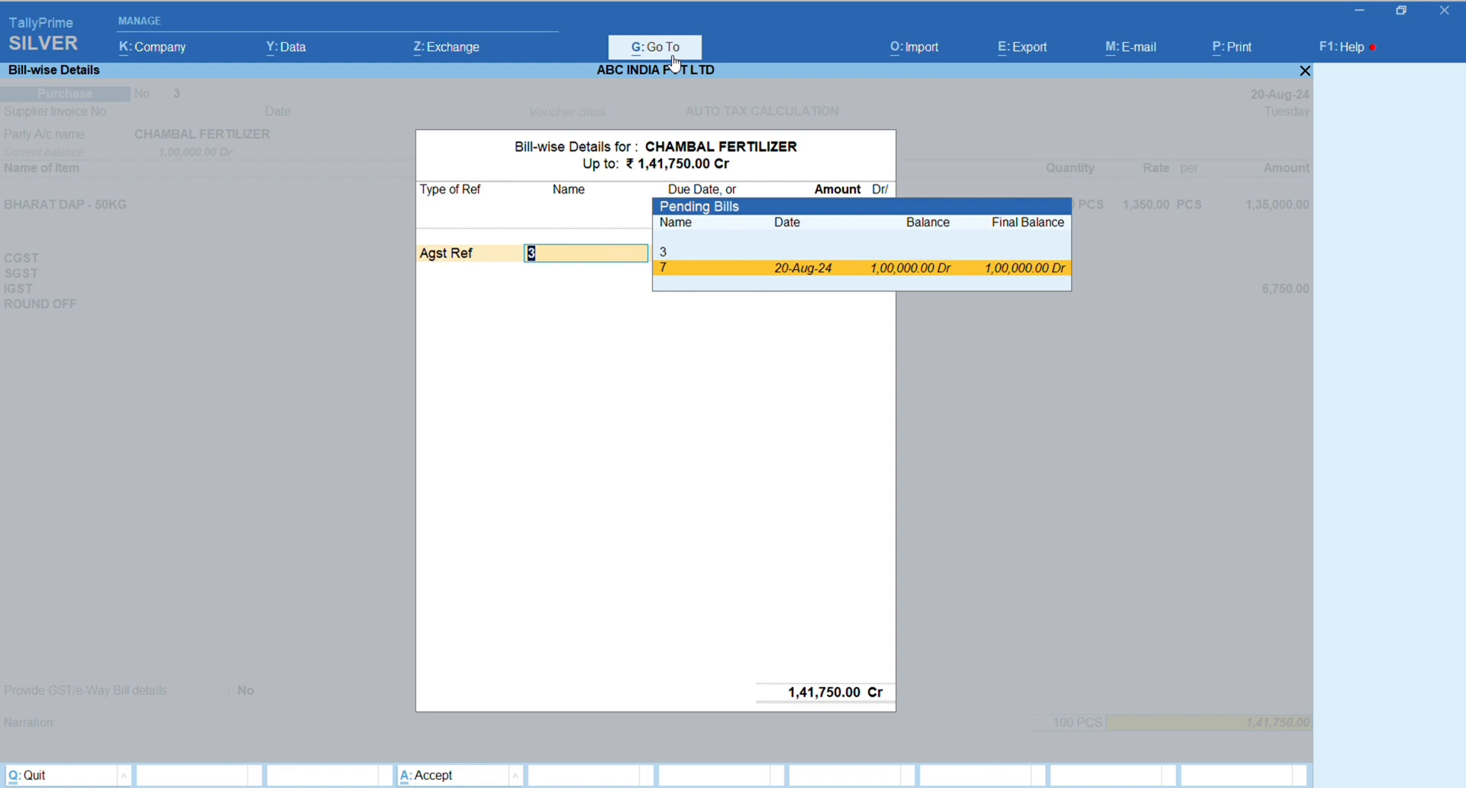
key(Return)
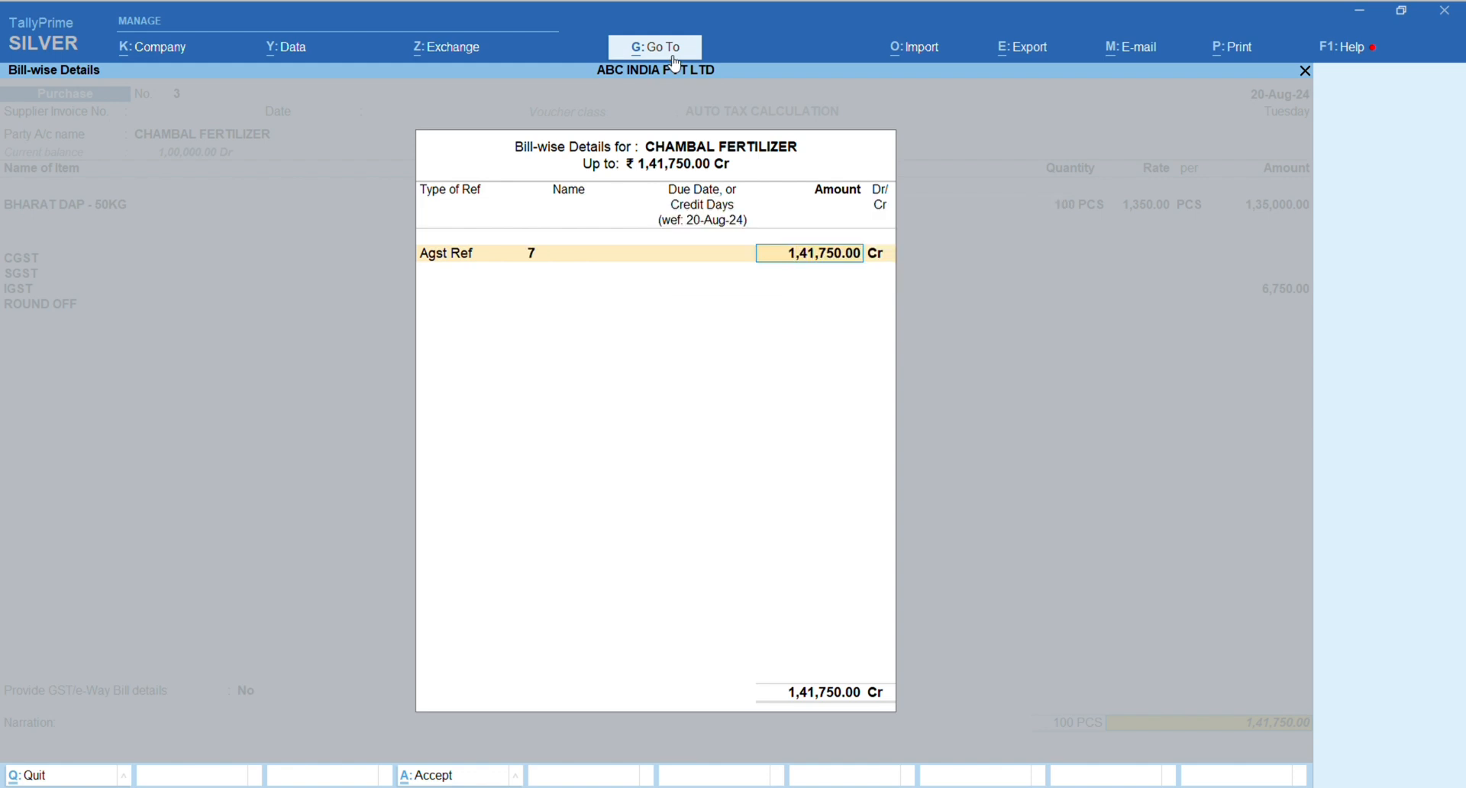
key(Return)
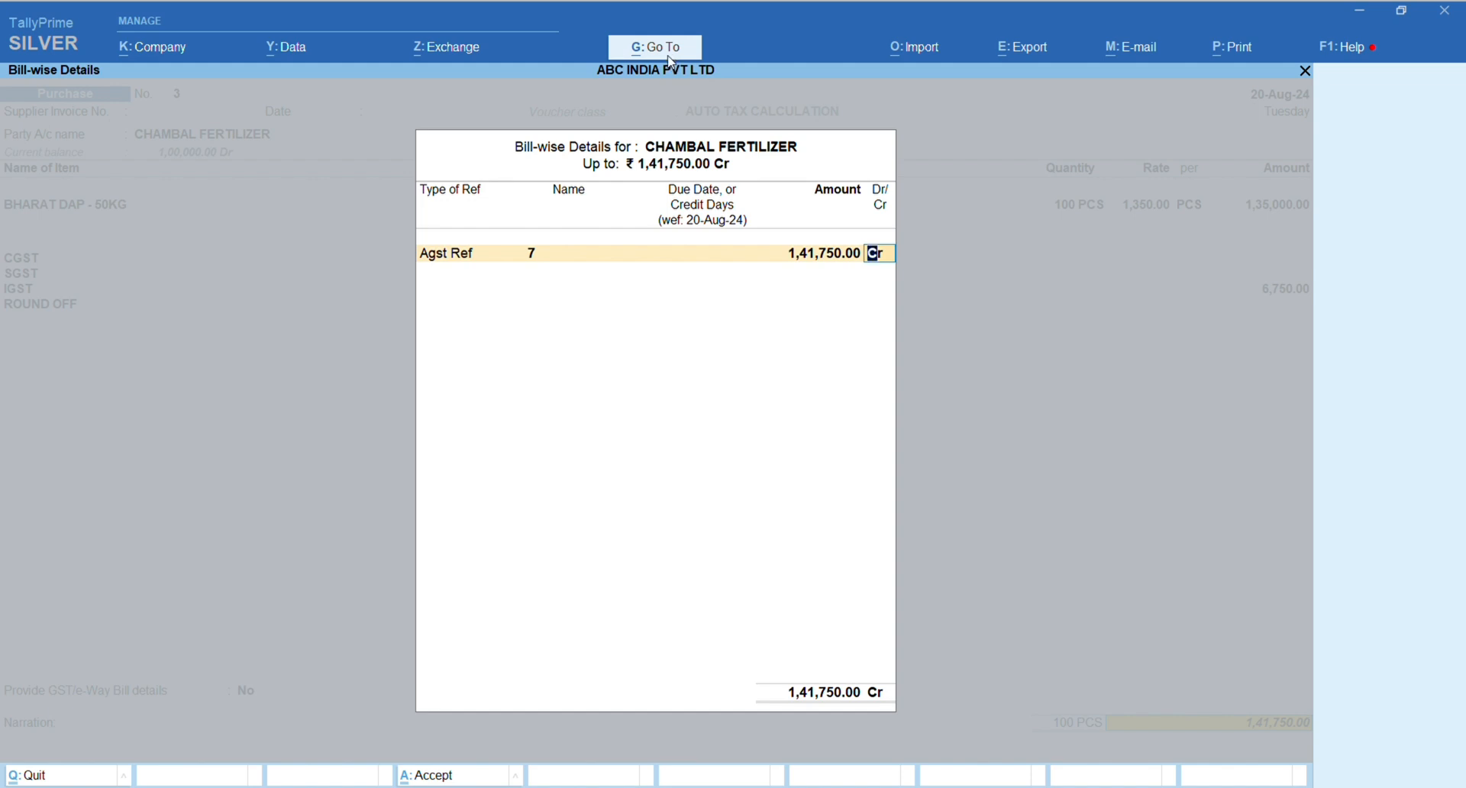
key(Return)
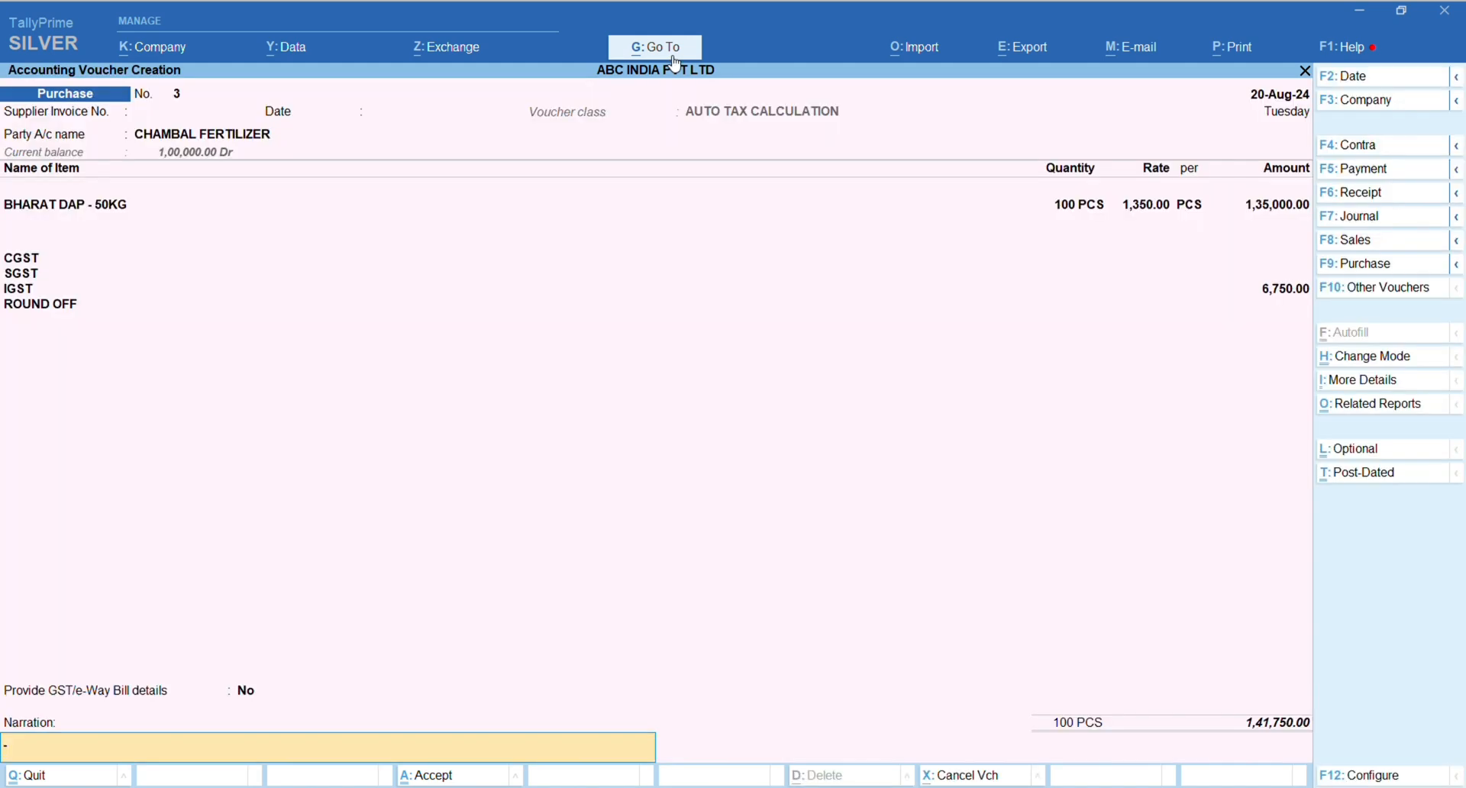
key(Return)
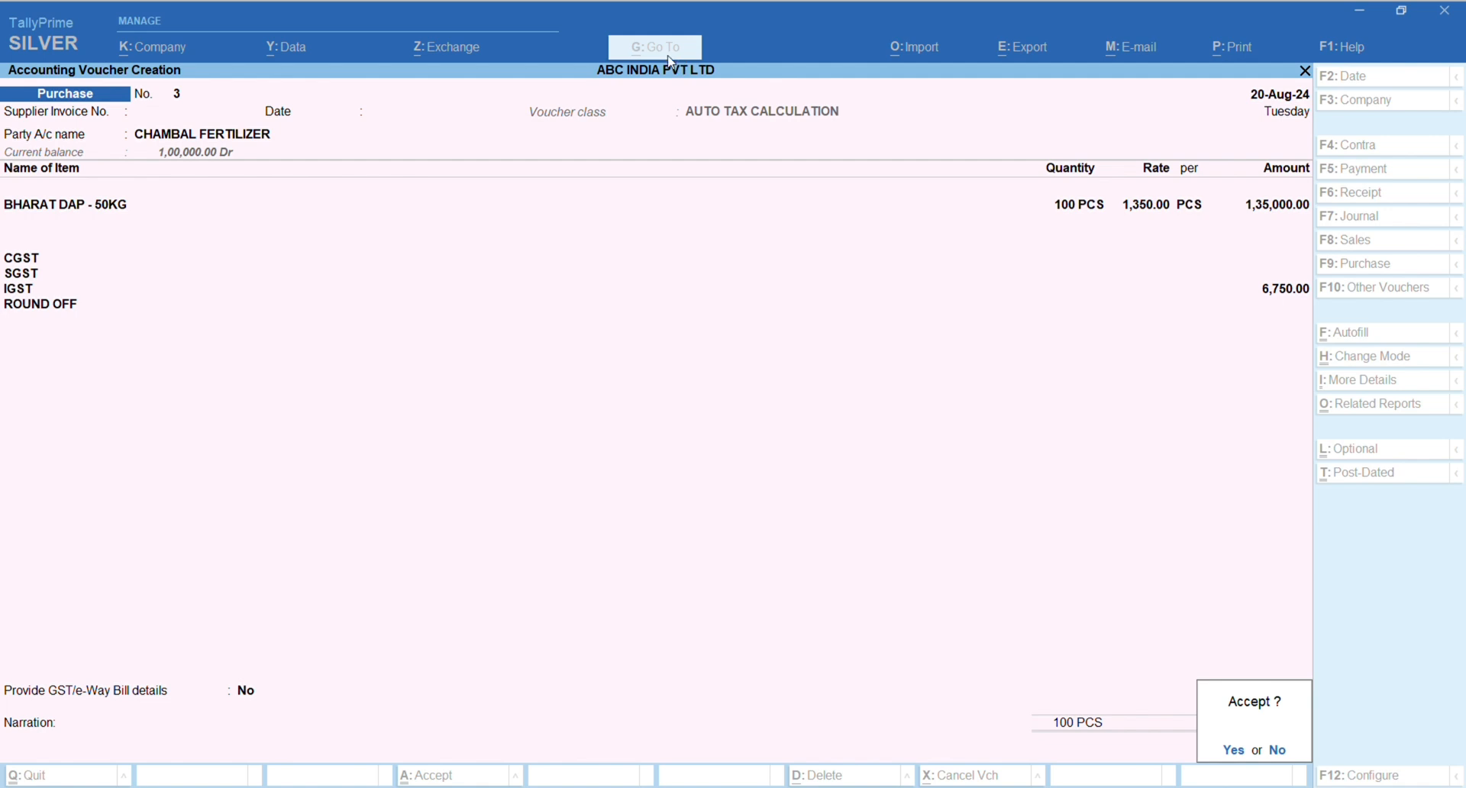
key(Return)
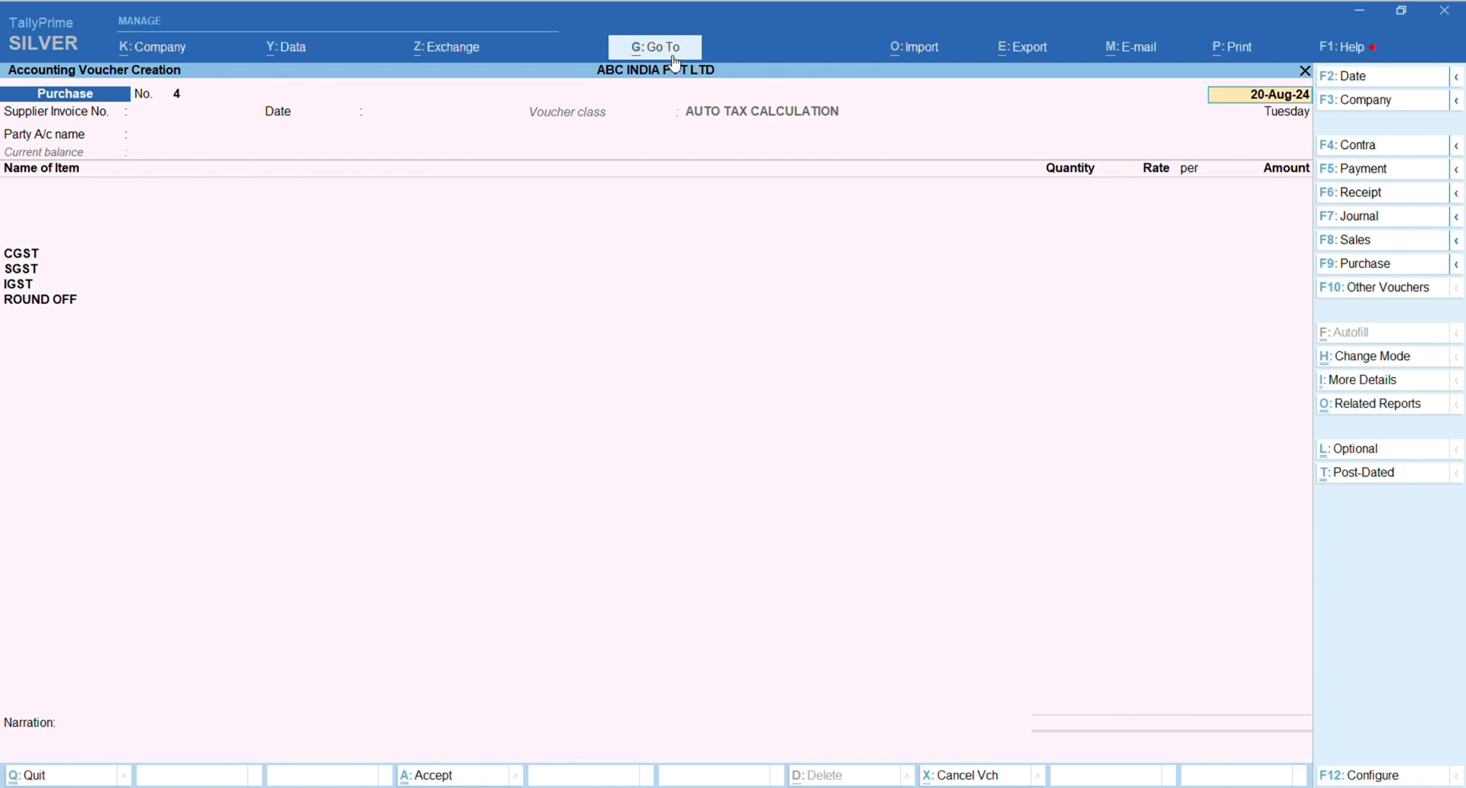
Step: Start a sales voucher with the AUTO TAX CALCULATION class for BALAJI BEEJ BHANDAR BARWALA, keeping the default dispatch and party details
key(F8)
key(Return)
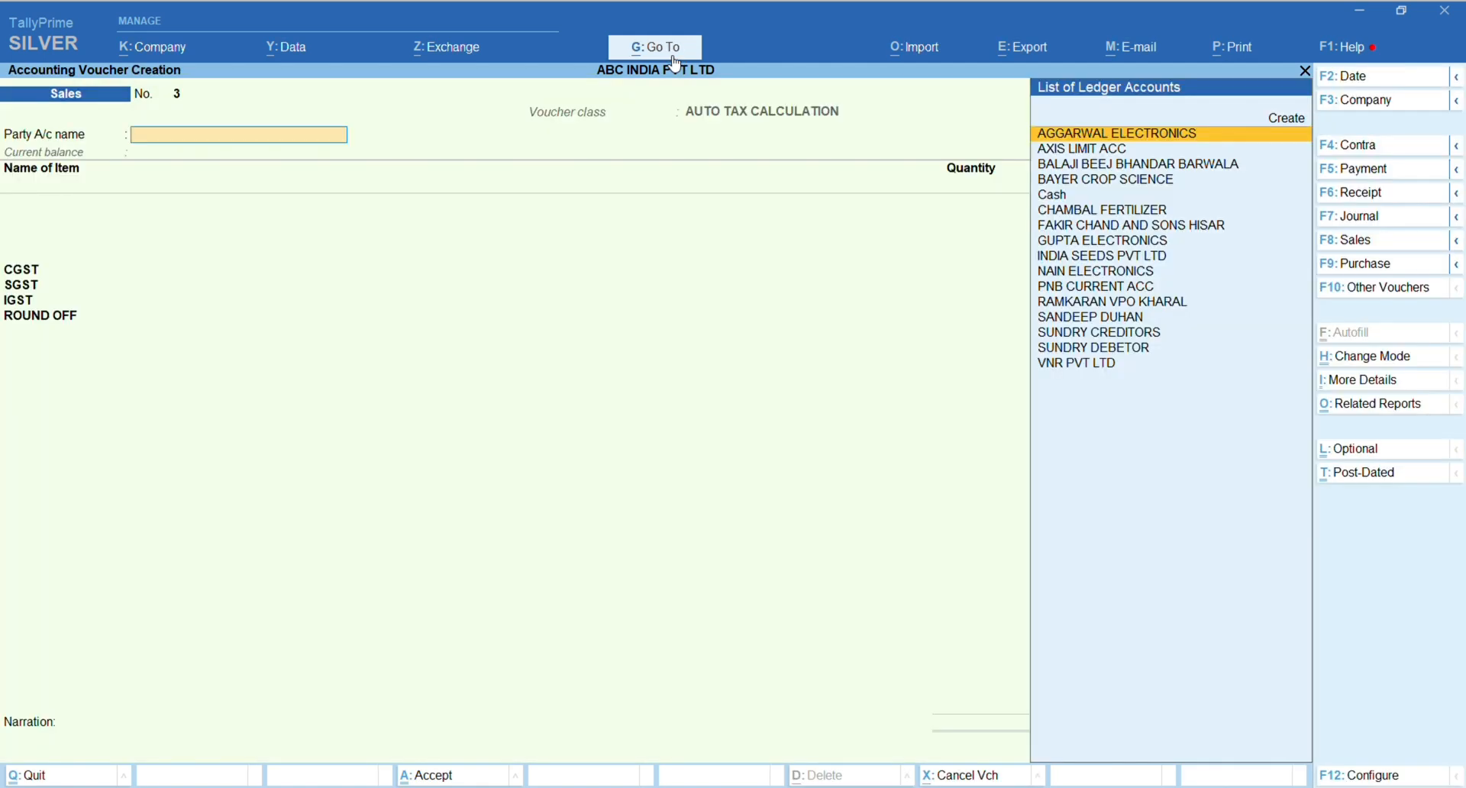
text(BALAJI)
key(Return)
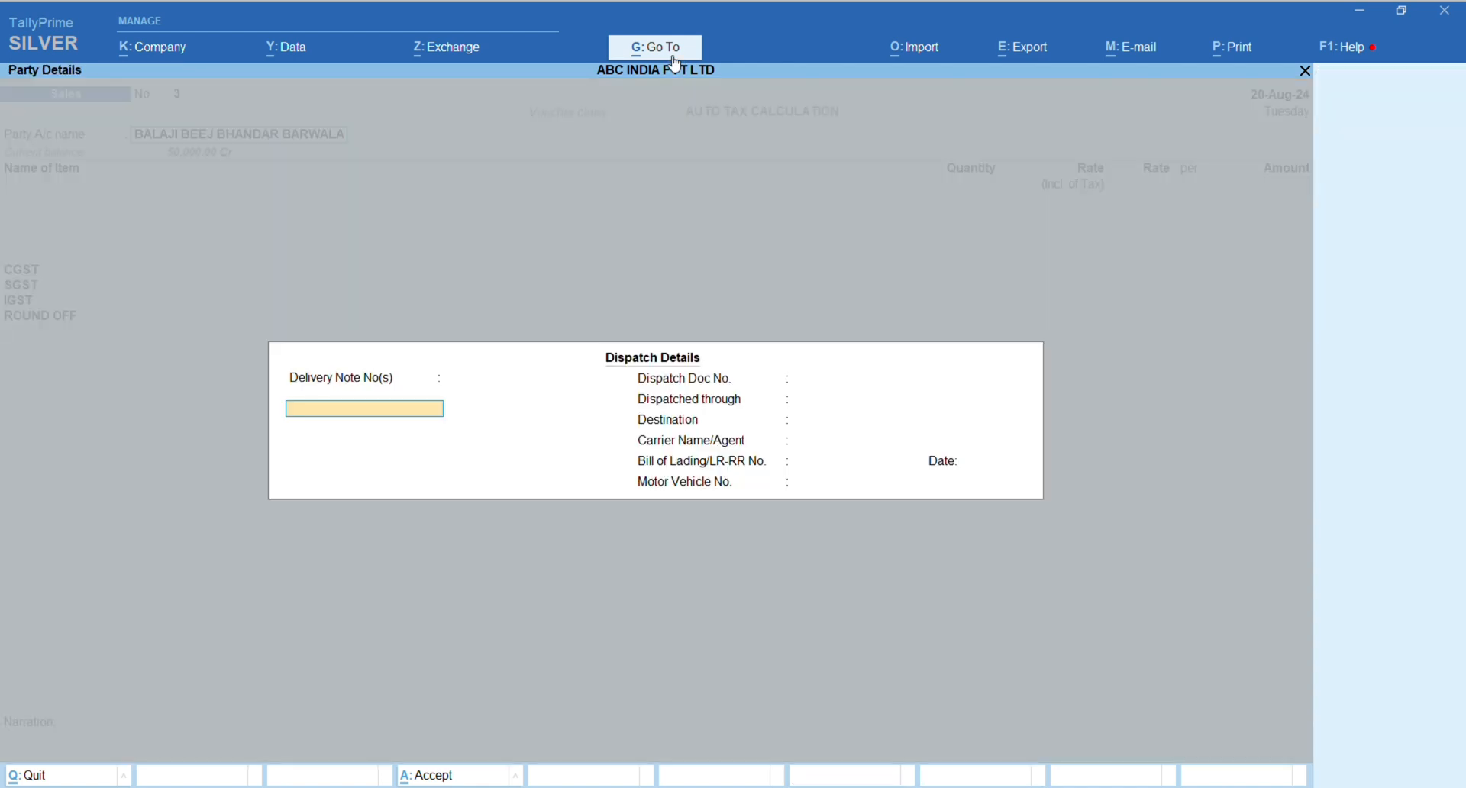
key(ctrl+a)
key(ctrl+a)
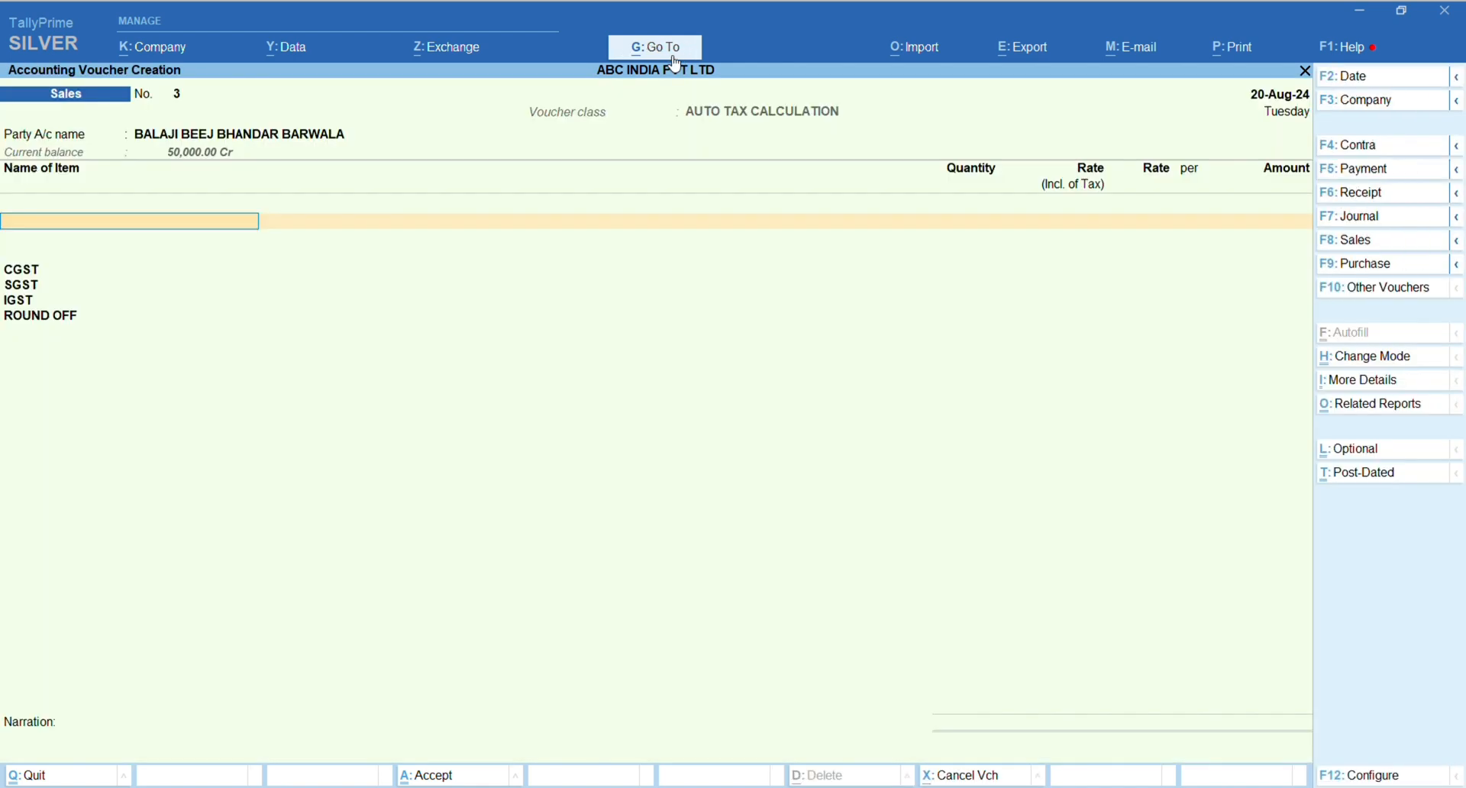
Step: Add 1 PCS of LED TV at 25,000 to the sale and decline the e-Invoice details
text(LED)
key(Return)
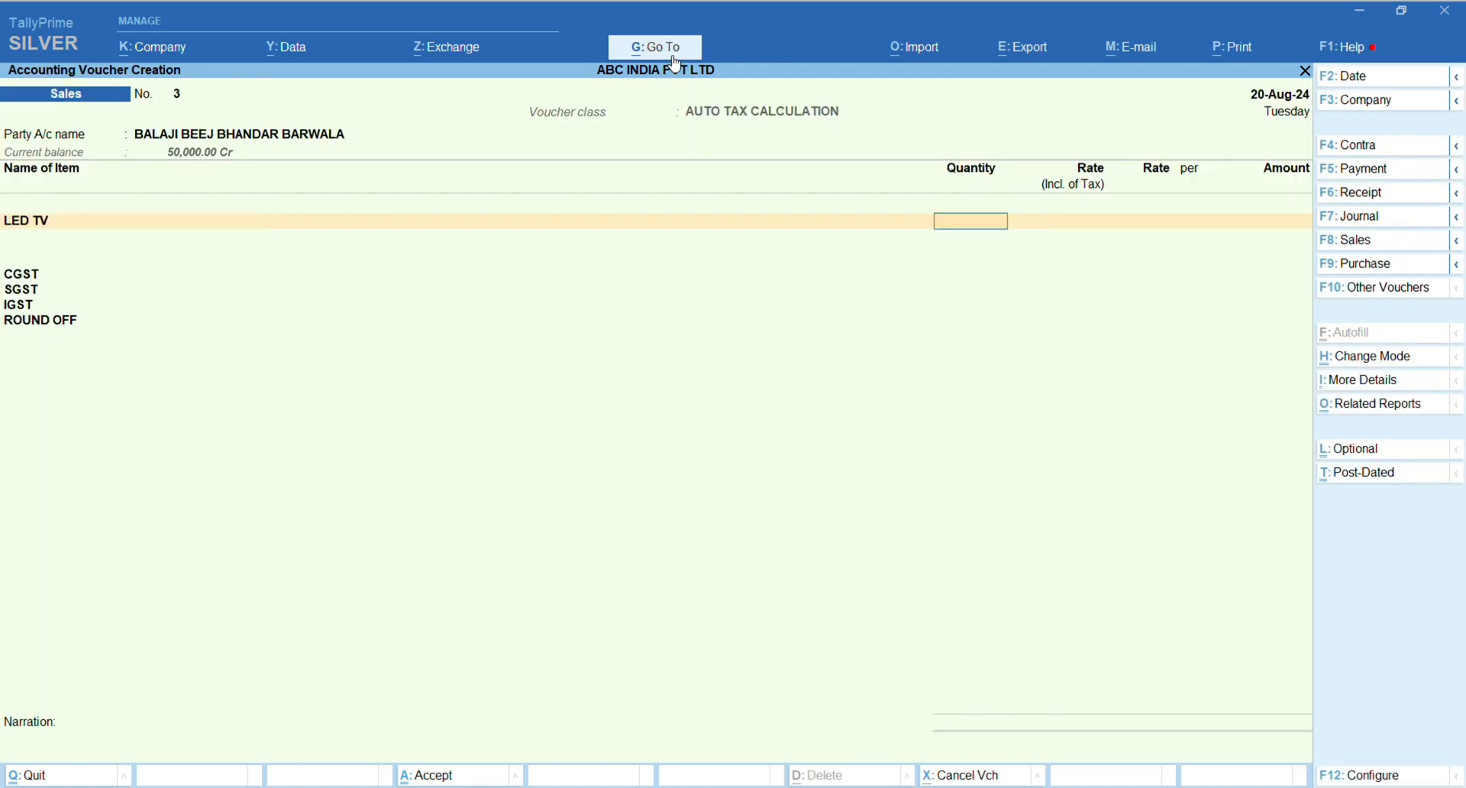
text(1)
key(Return)
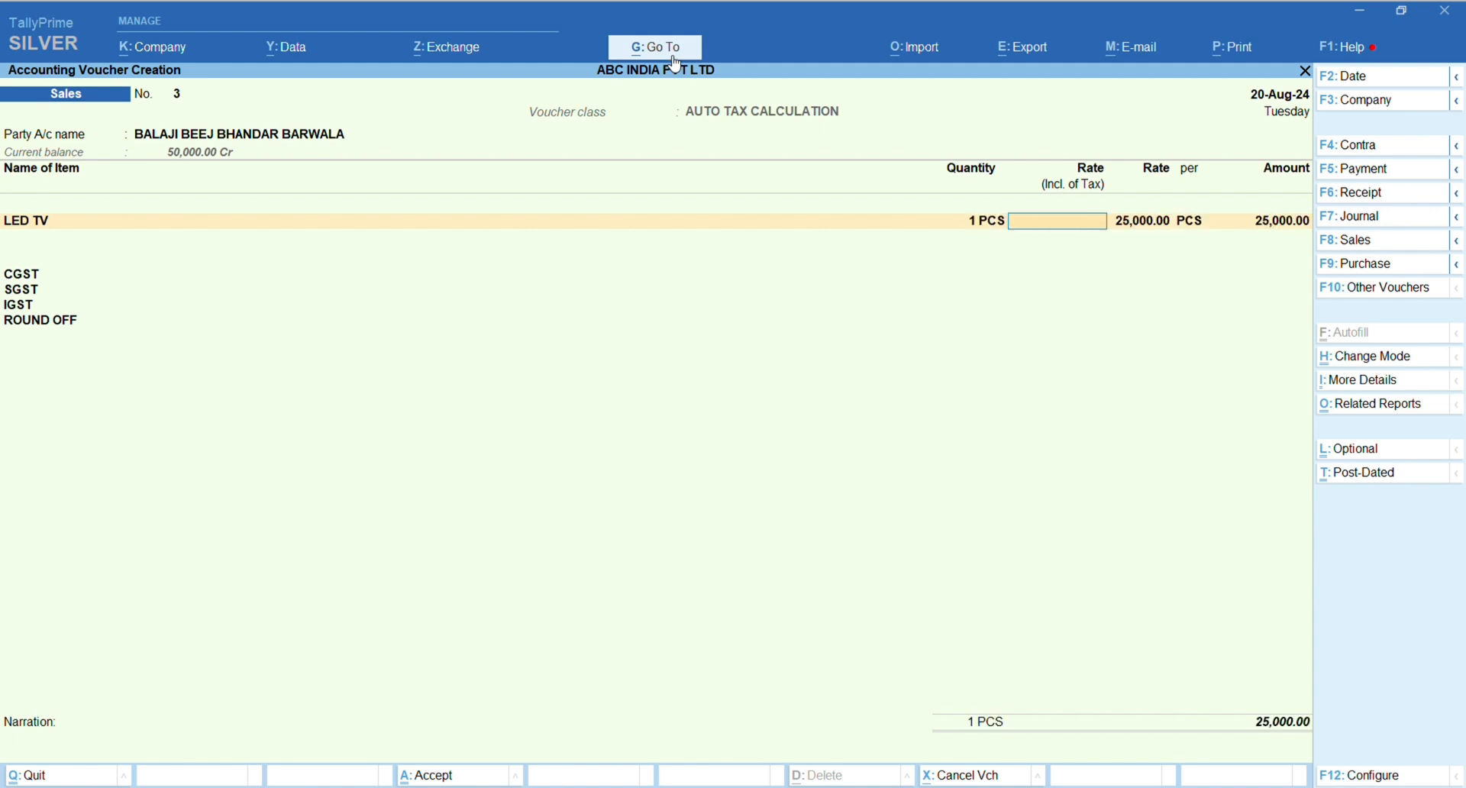
key(Return)
key(Return)
key(Return)
key(Return)
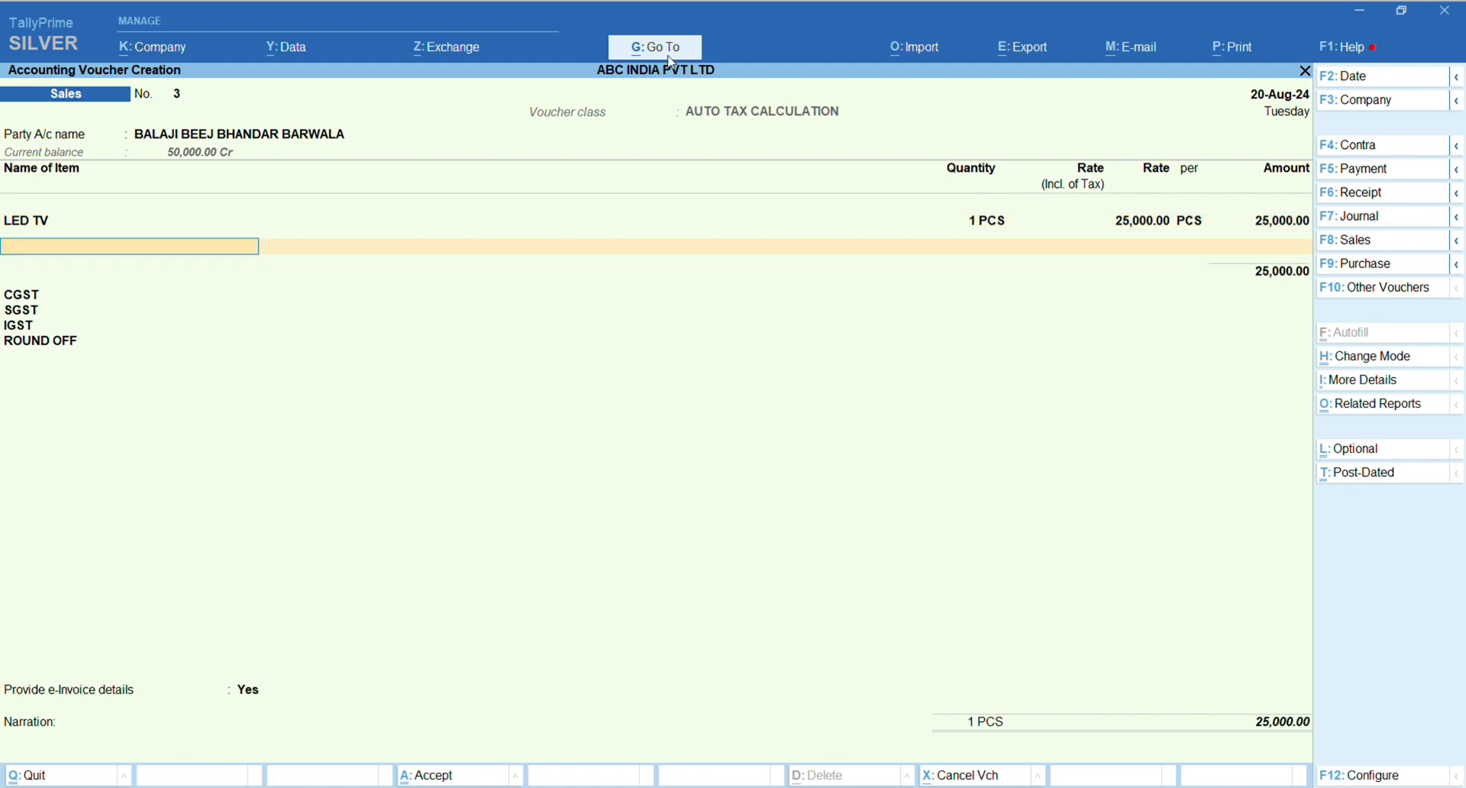
key(n)
key(Return)
key(Return)
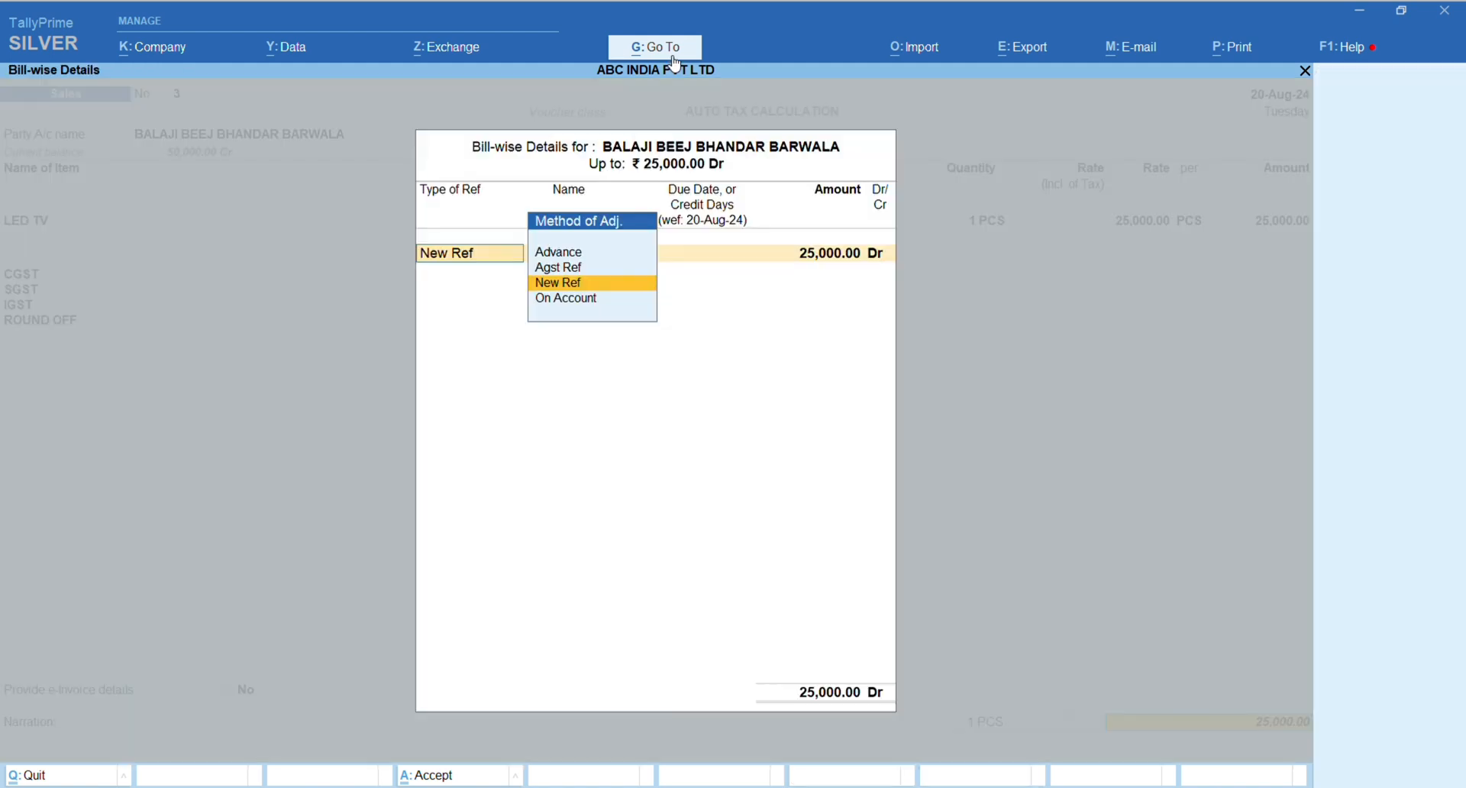
Step: Adjust the full 25,000 sale as Agst Ref against pending advance 9, and save the sales voucher
key(Up)
key(Return)
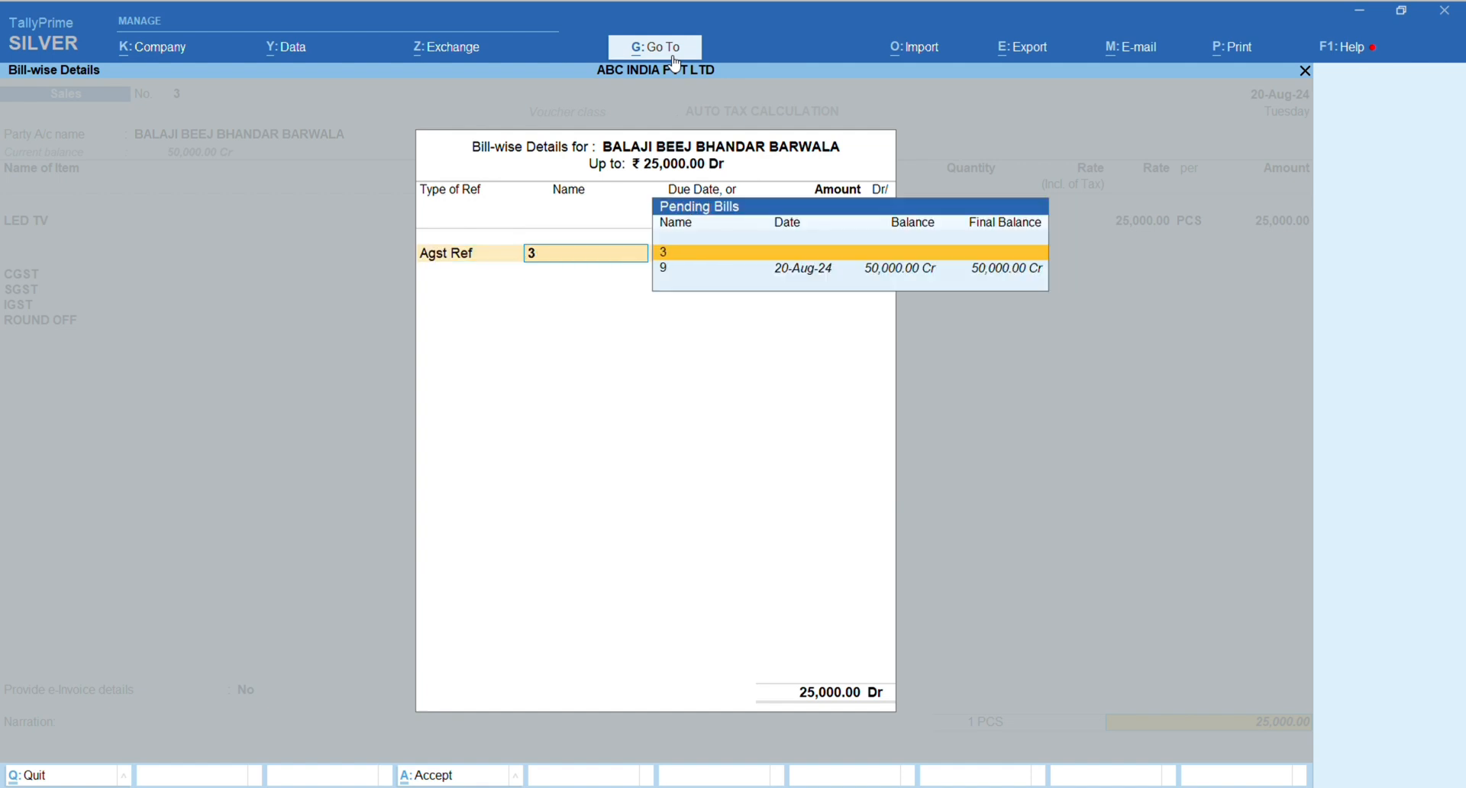
key(Down)
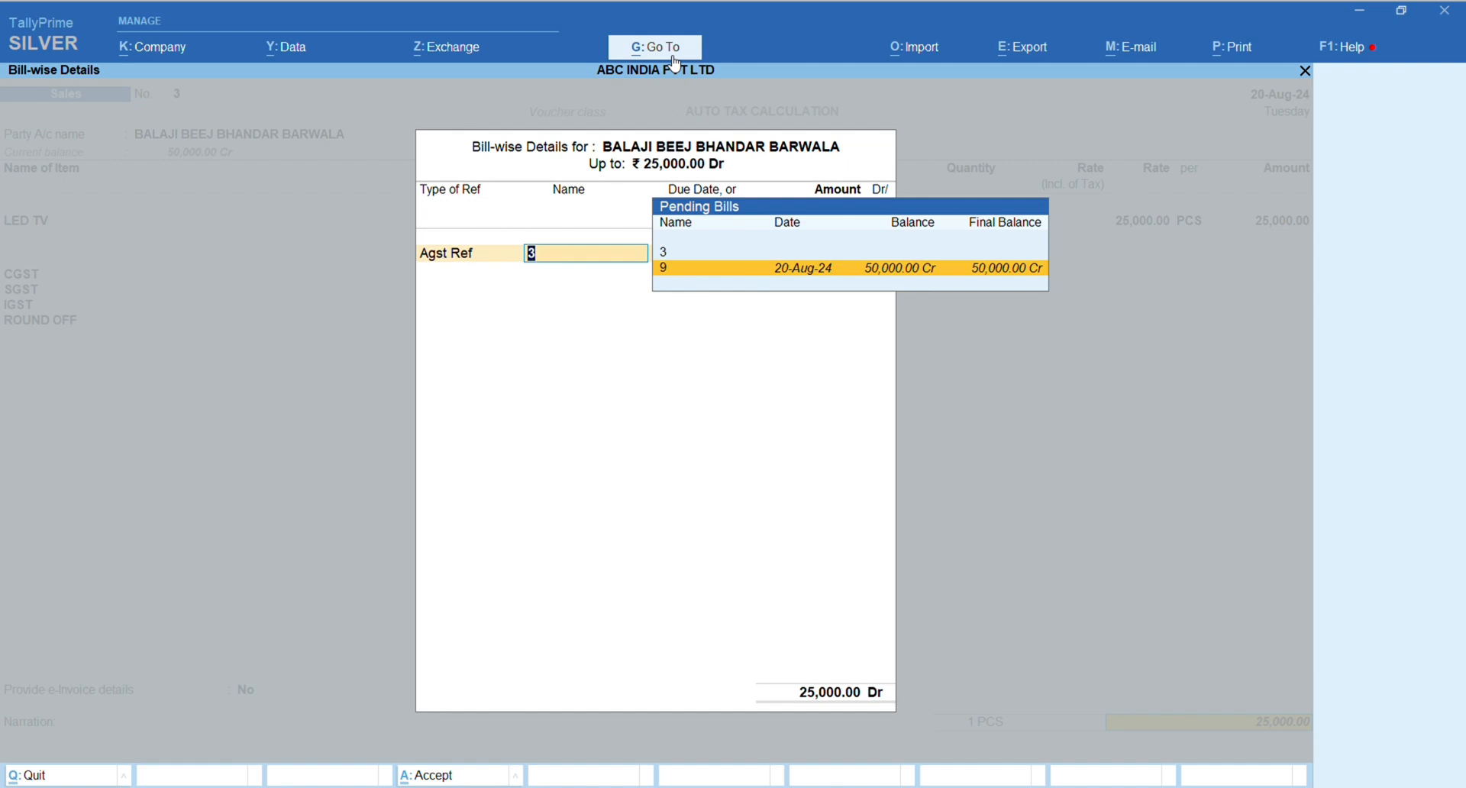
key(Return)
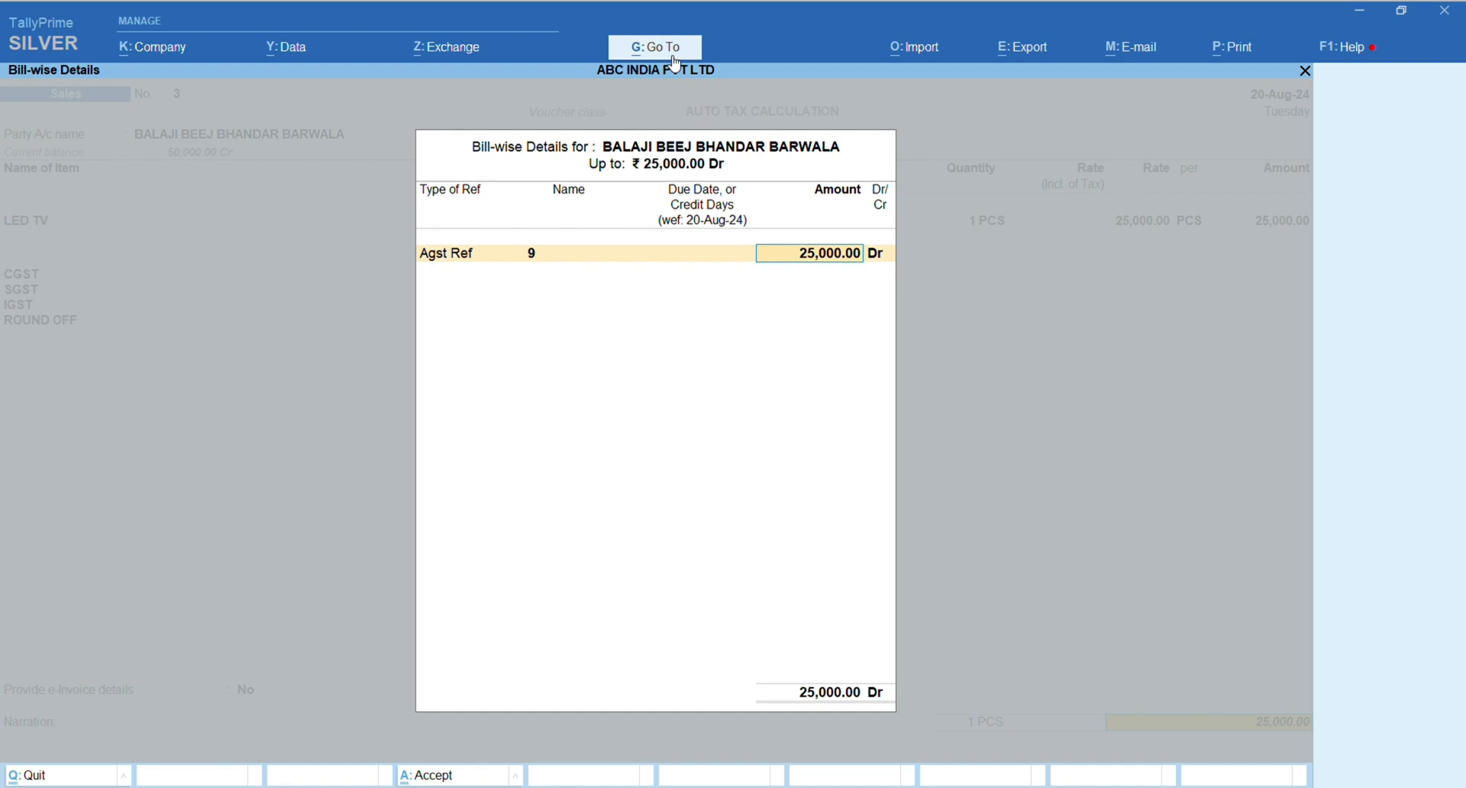
key(Return)
key(Return)
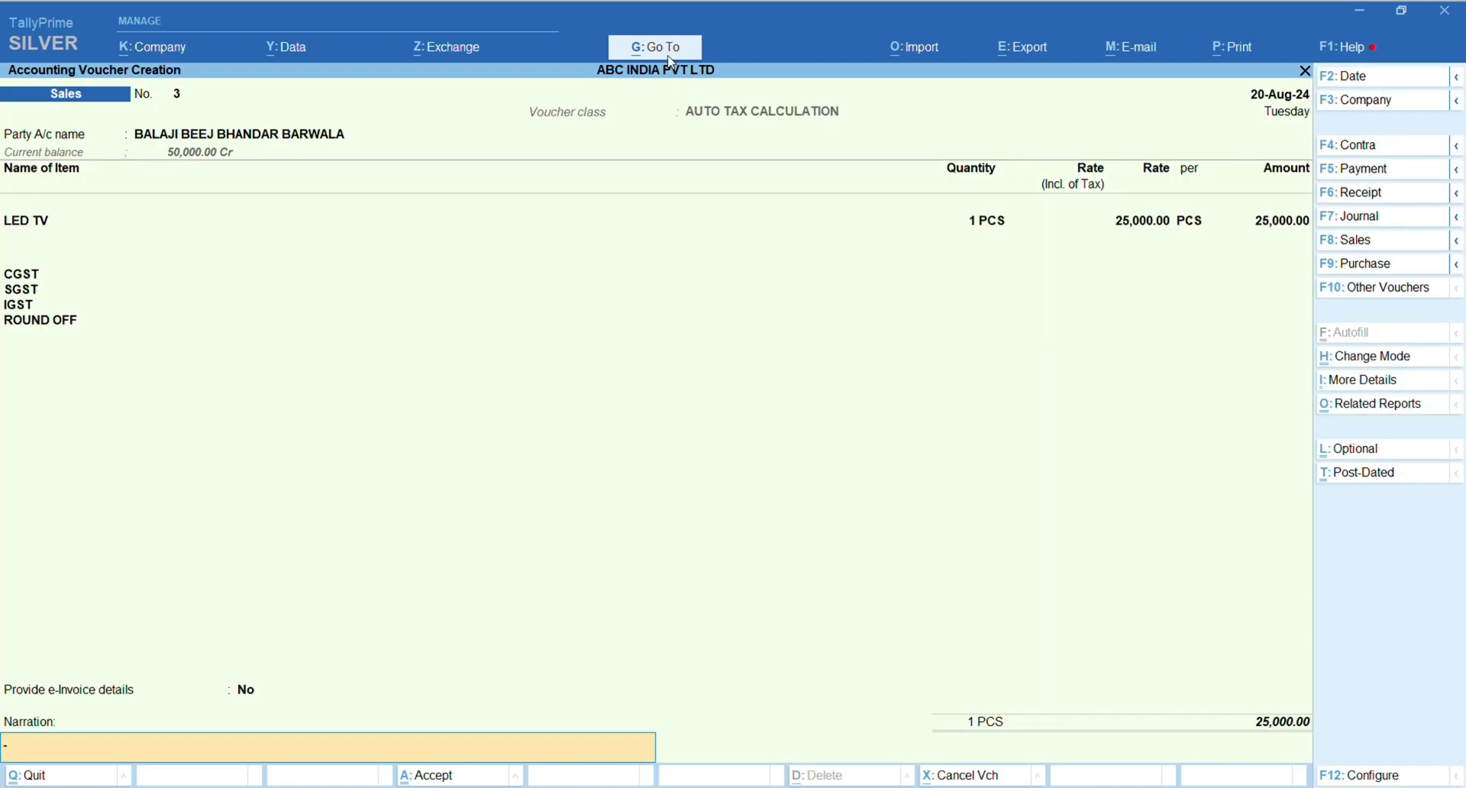
key(Return)
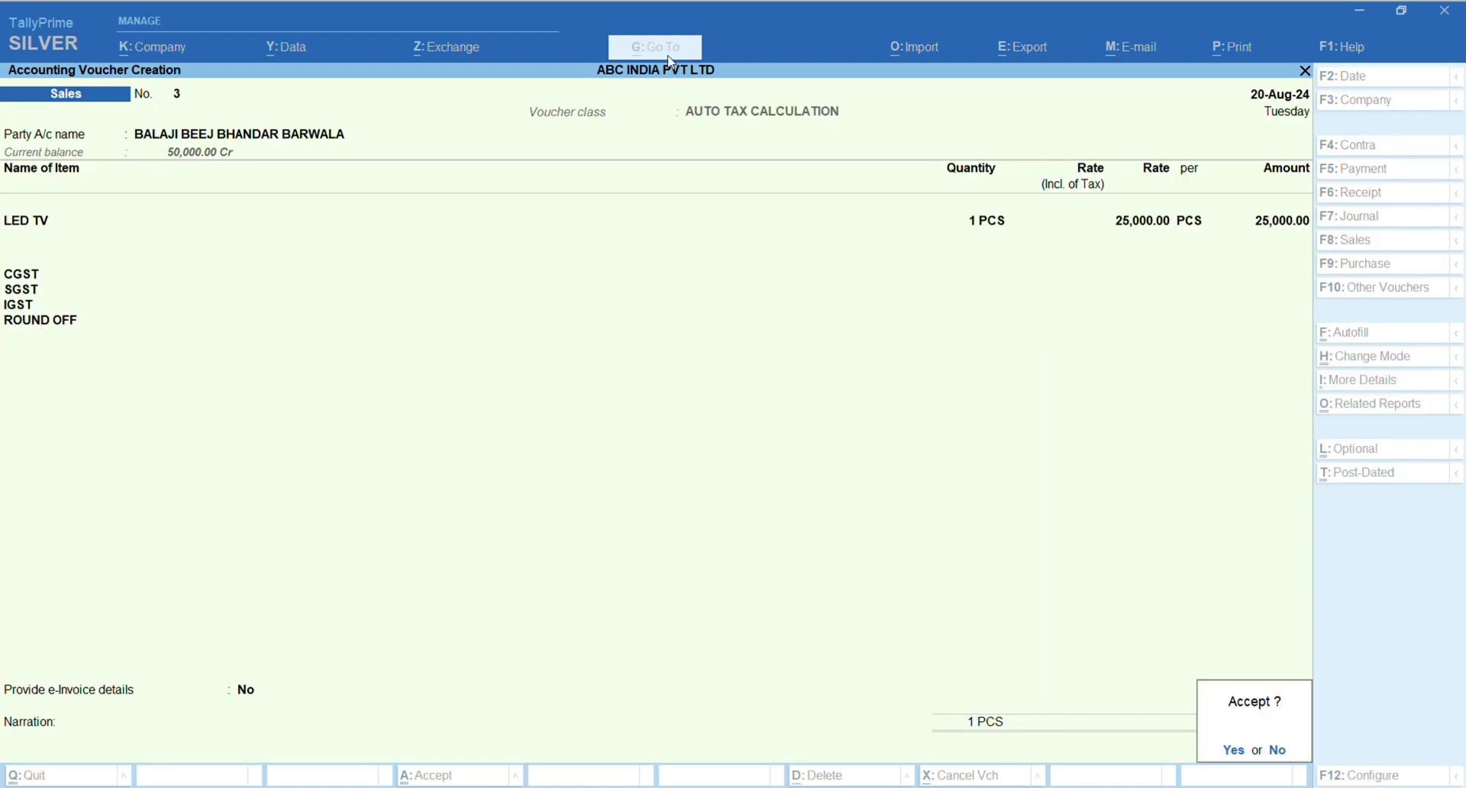
key(Return)
key(Escape)
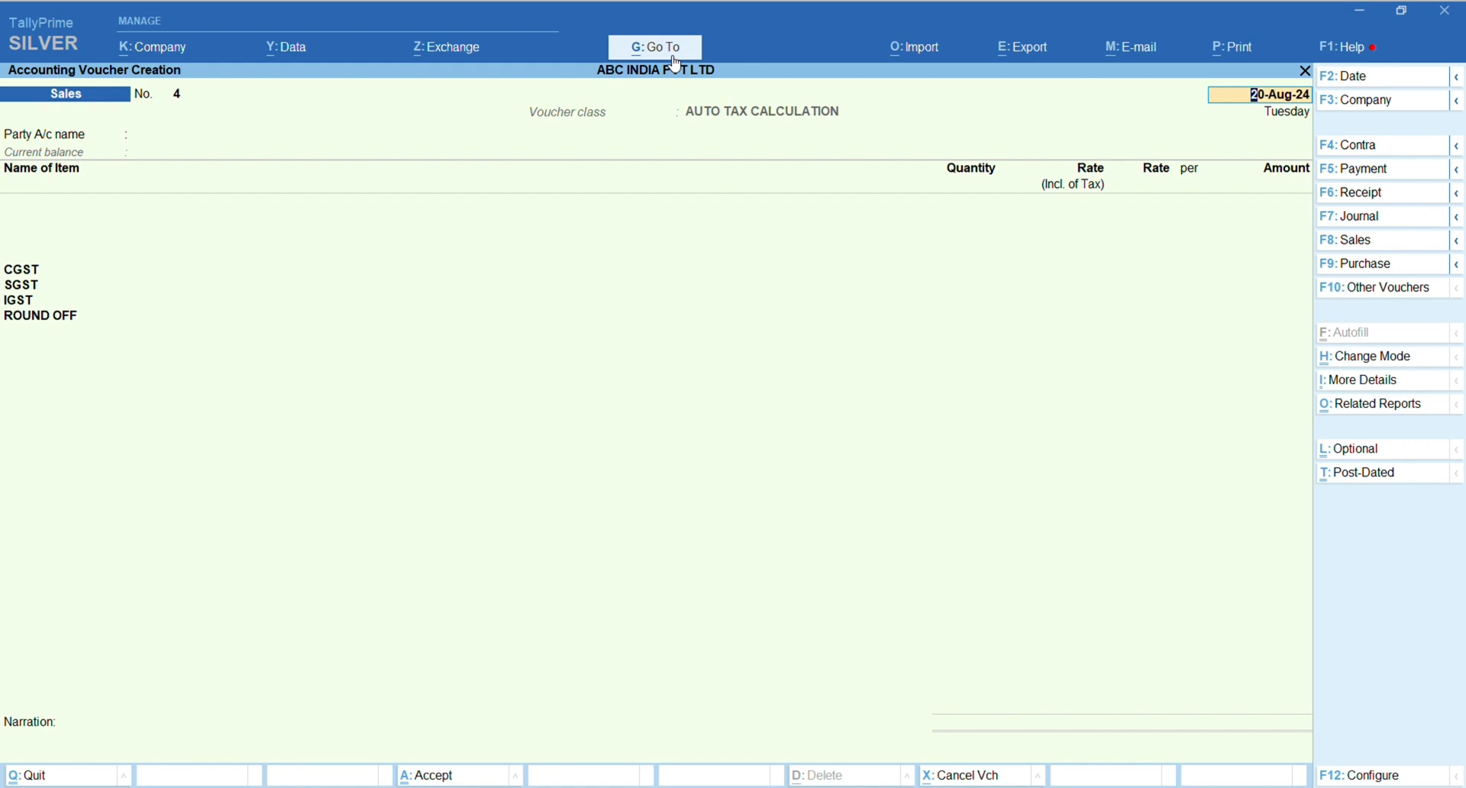
Step: Set the voucher date to 1-Nov-24 and switch from the sales entry to a new journal voucher
key(F2)
text(1)
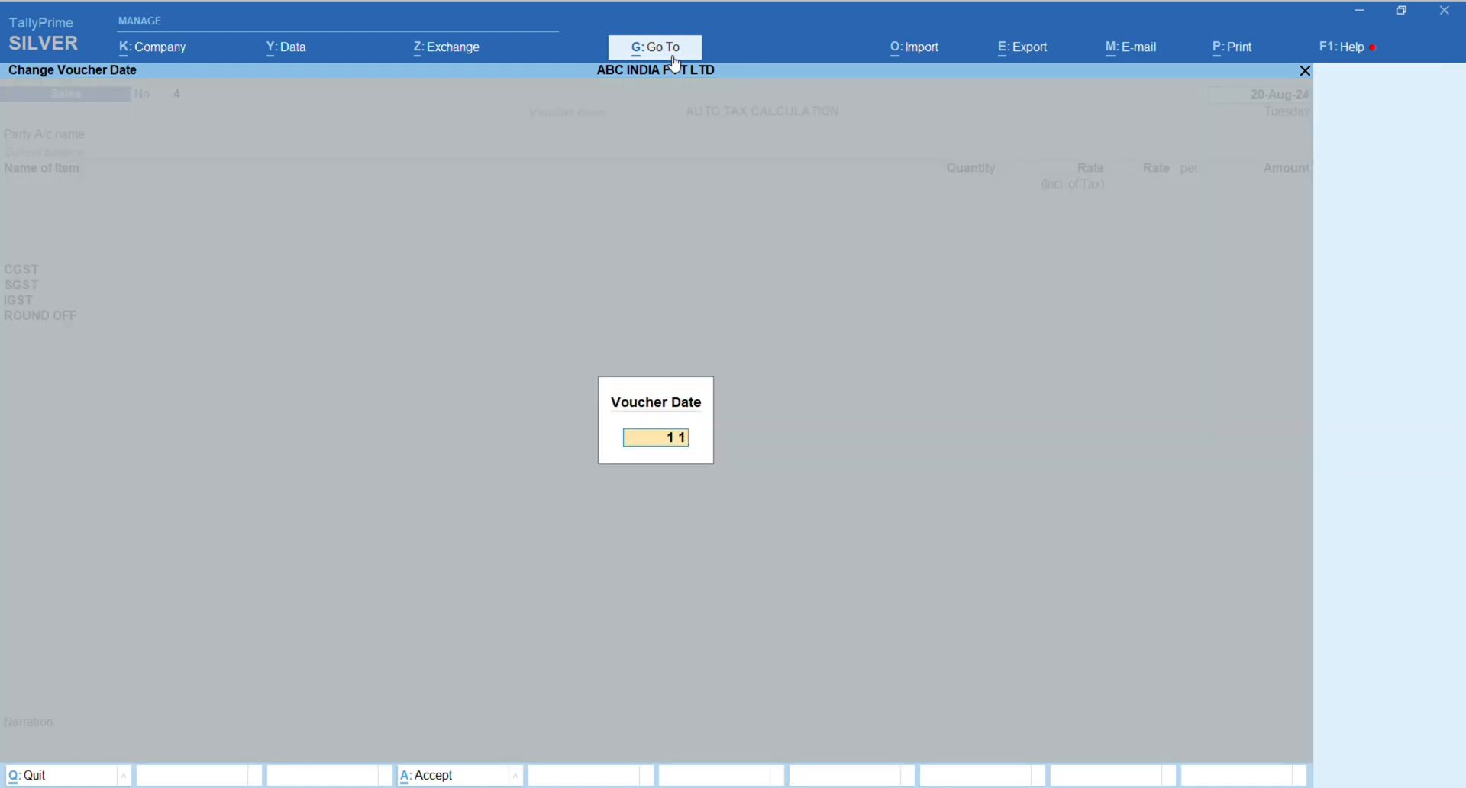
text(11)
key(Return)
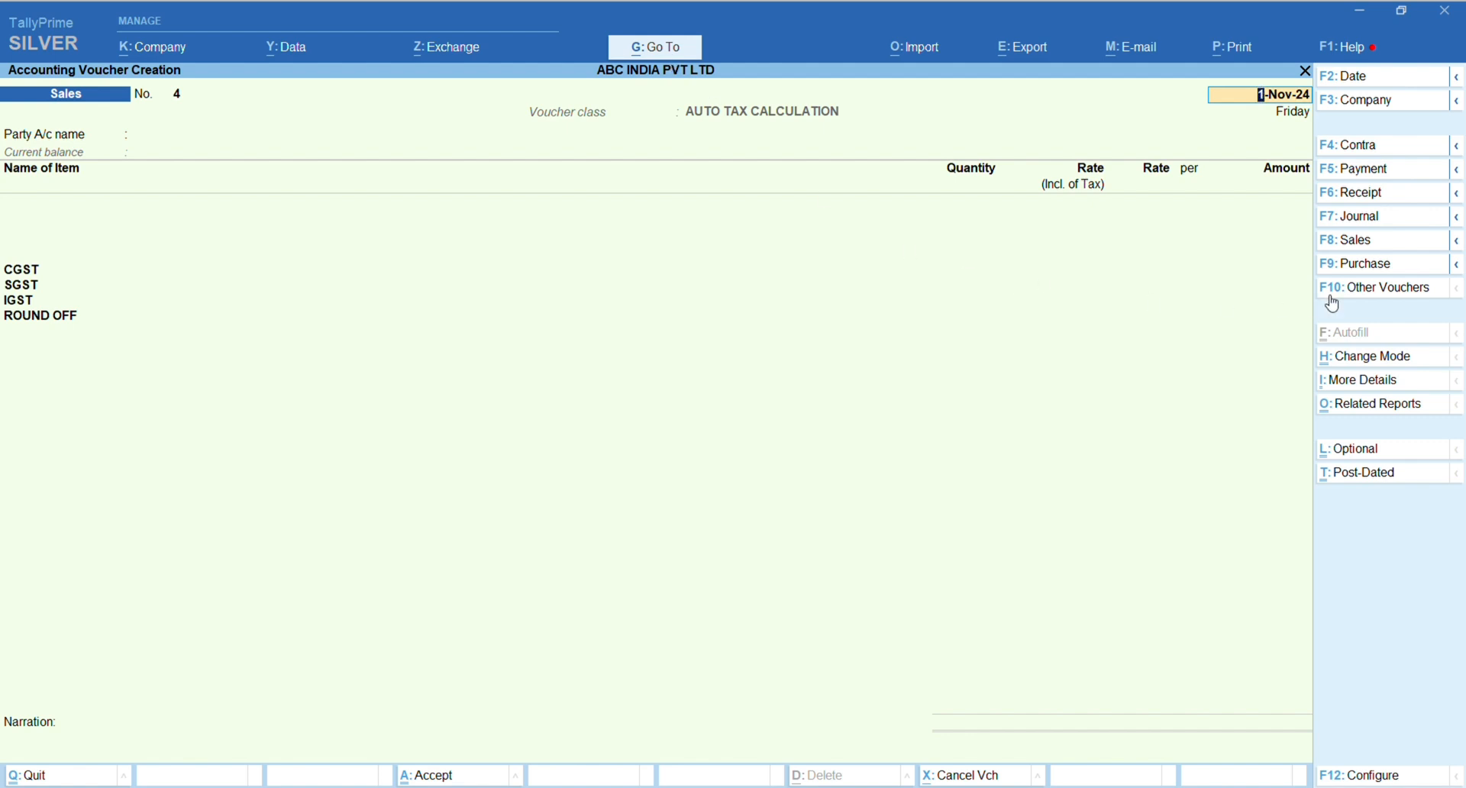
click(1383, 221)
key(Return)
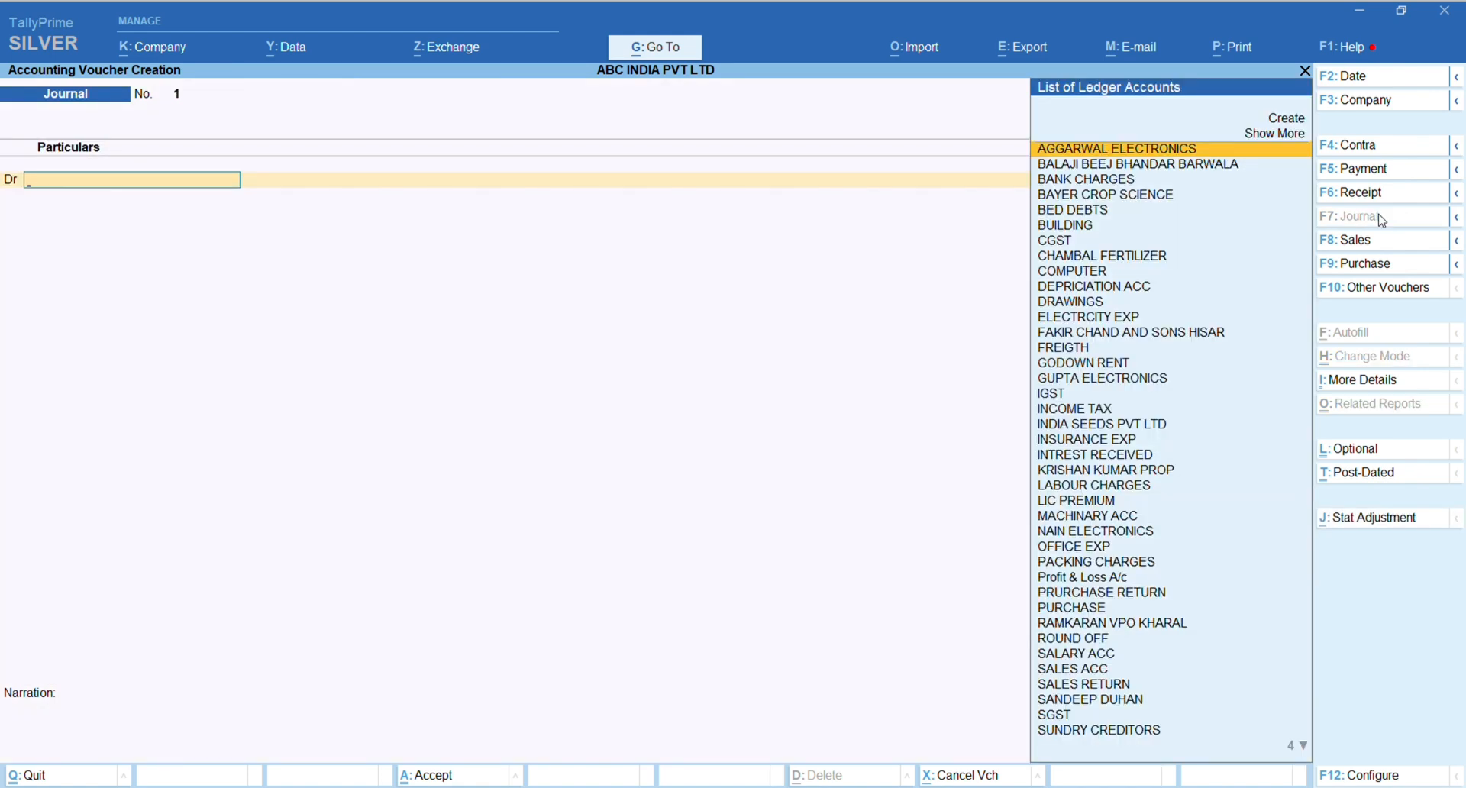
Step: Debit GUPTA ELECTRONICS with 5,000 in the journal voucher
text(A)
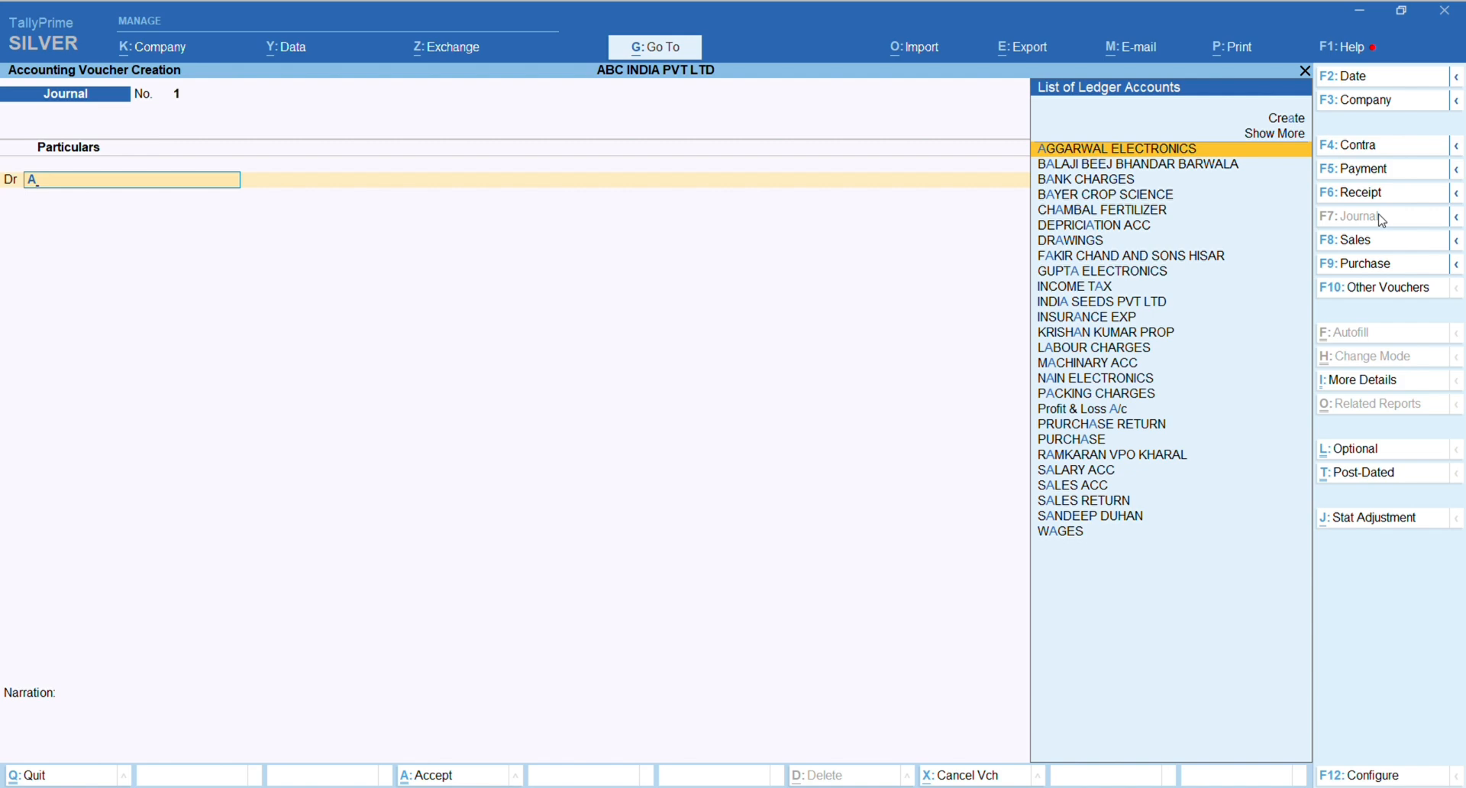
key(BackSpace)
text(GU)
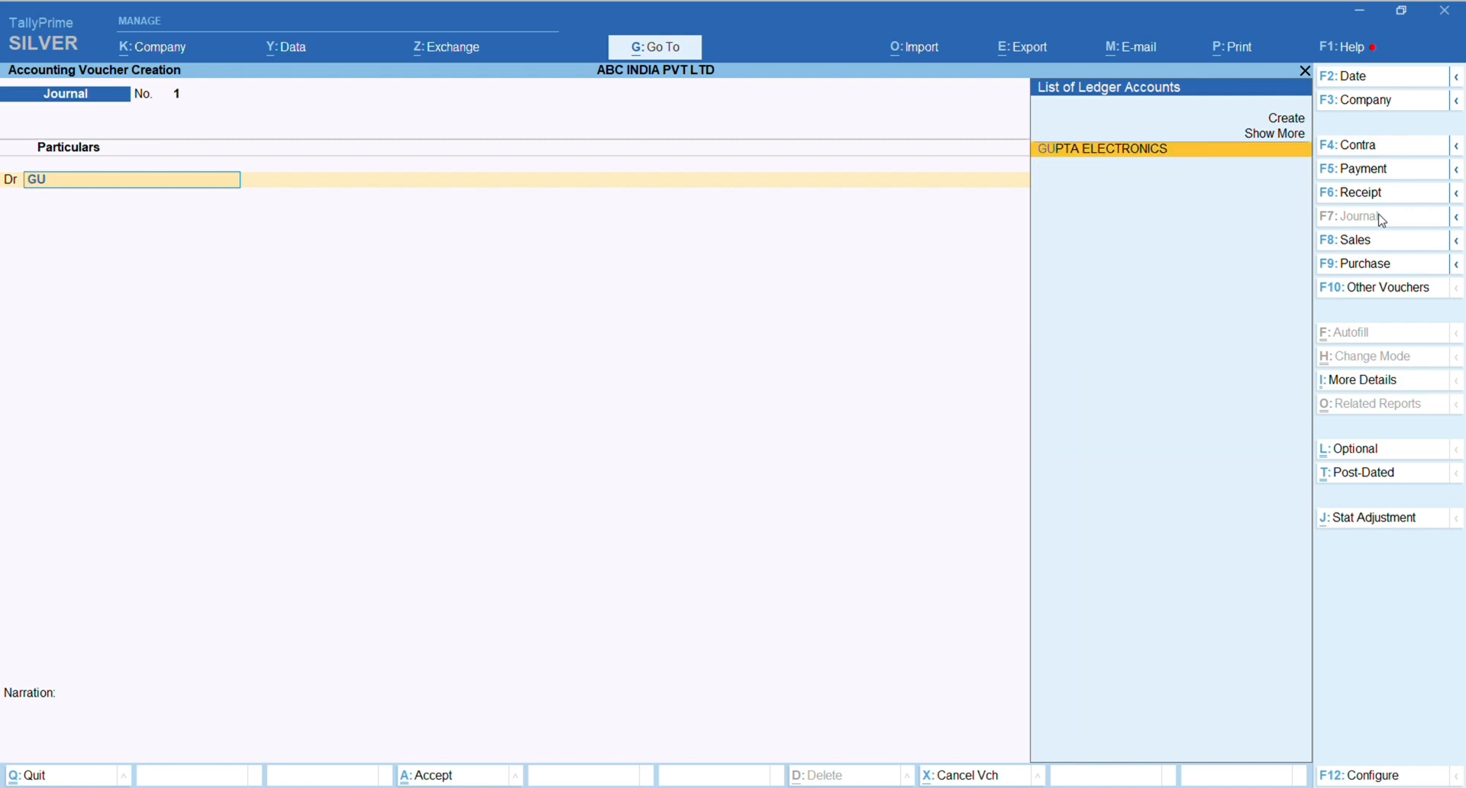
key(Return)
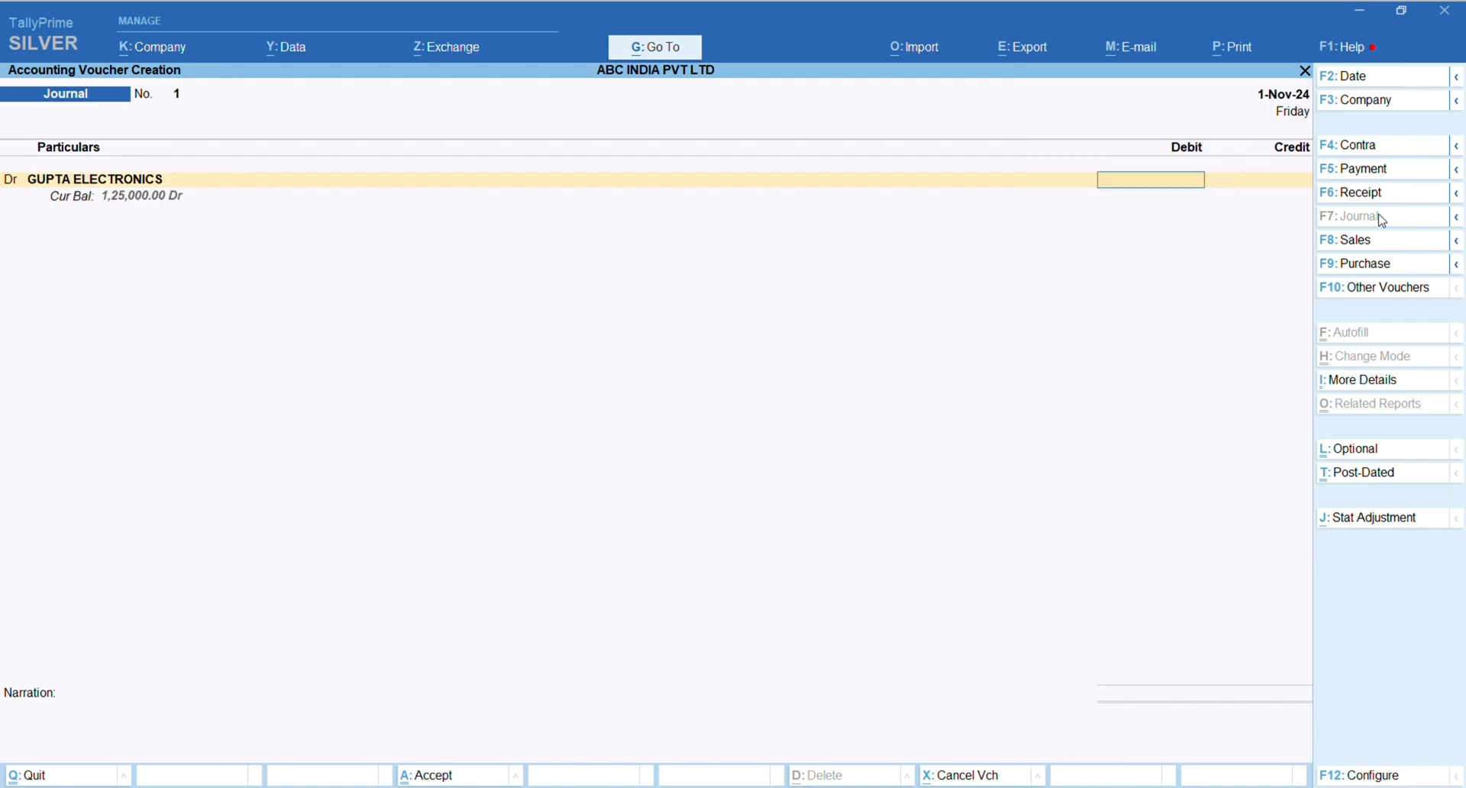
text(5000)
key(Return)
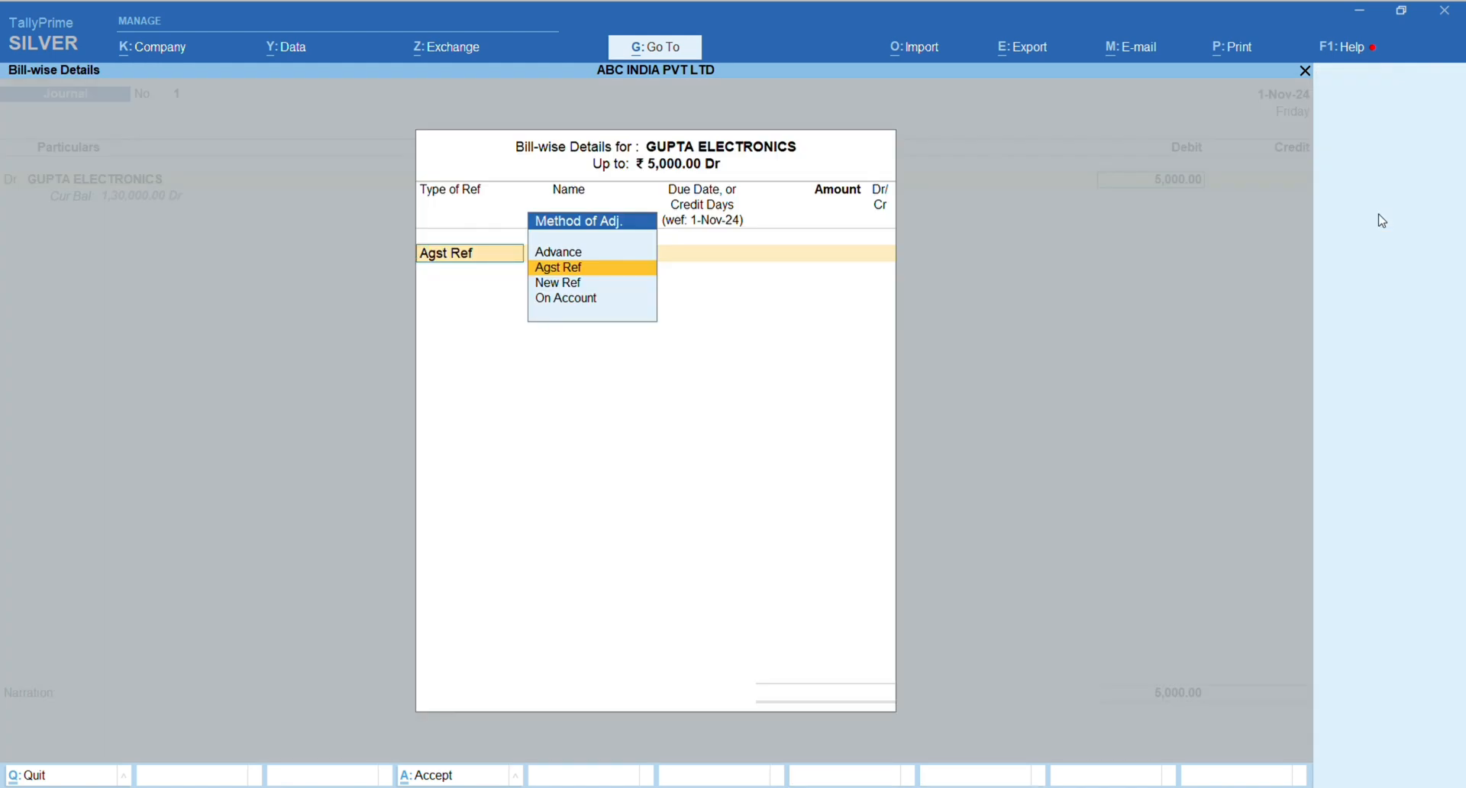
Step: Allocate the full 5,000 debit for GUPTA ELECTRONICS as On Account in the bill-wise details
key(Down)
key(Down)
key(Return)
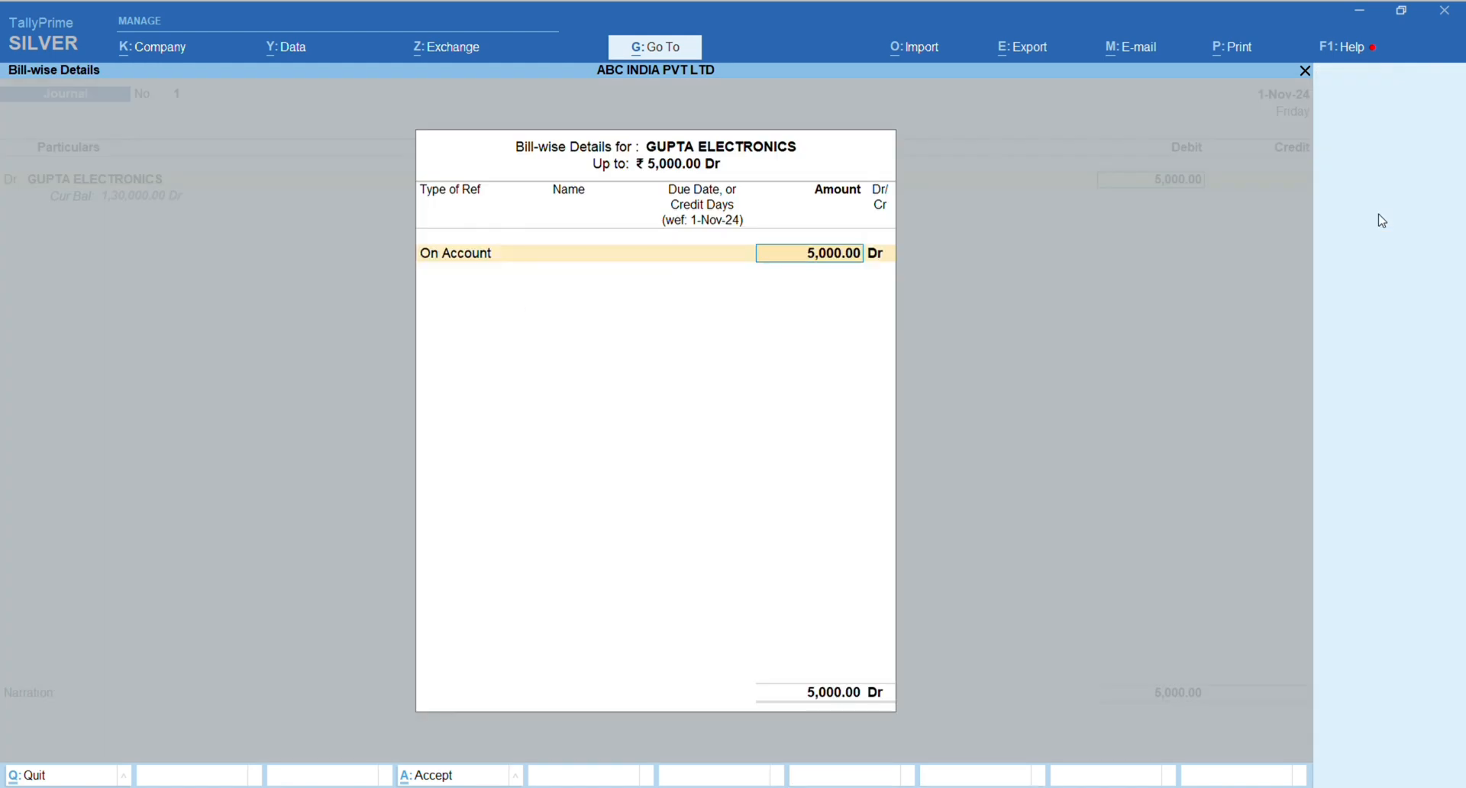
key(Return)
key(Return)
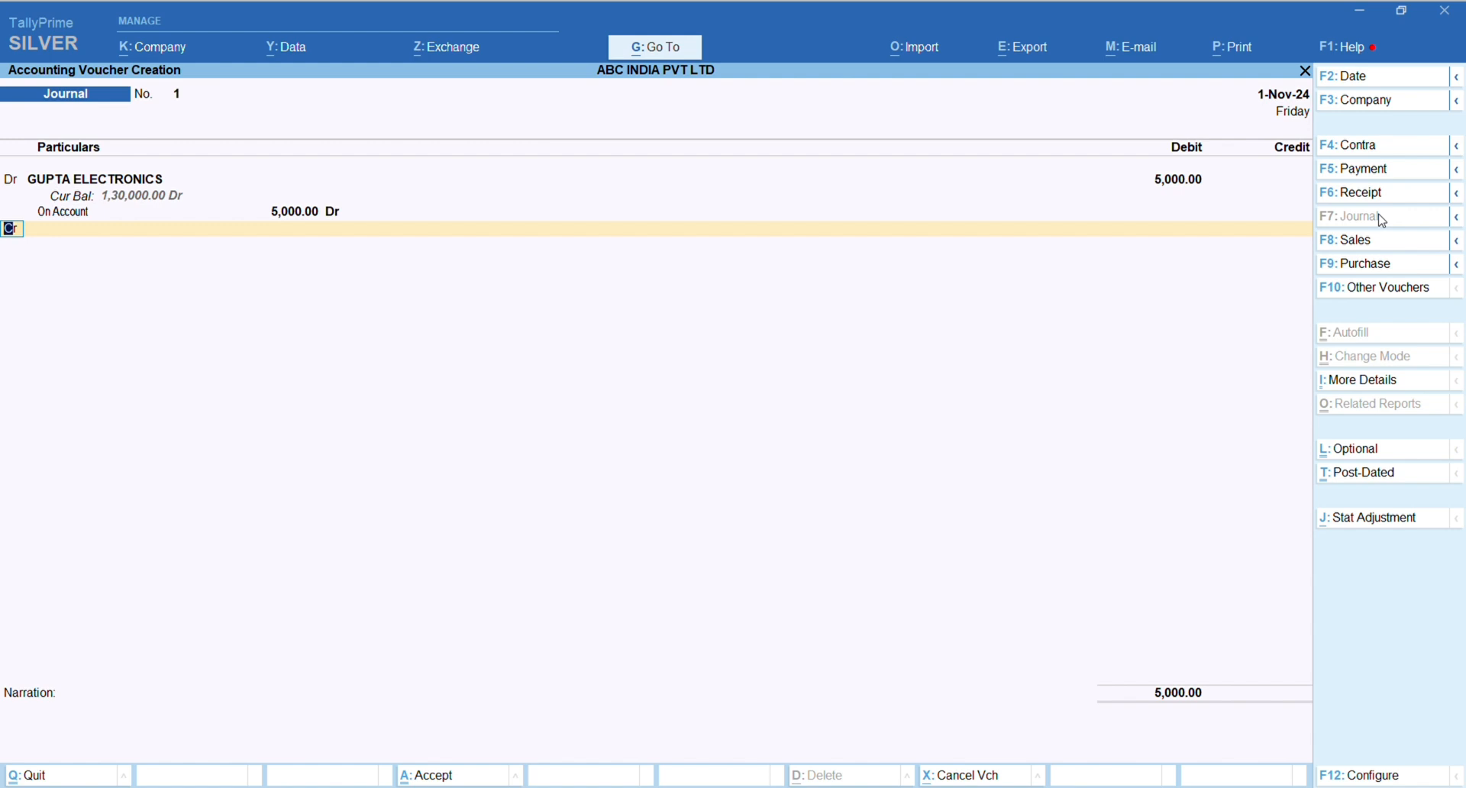
Step: Credit INTREST RECEIVED with 5,000 and save the journal voucher
key(Return)
text(INT)
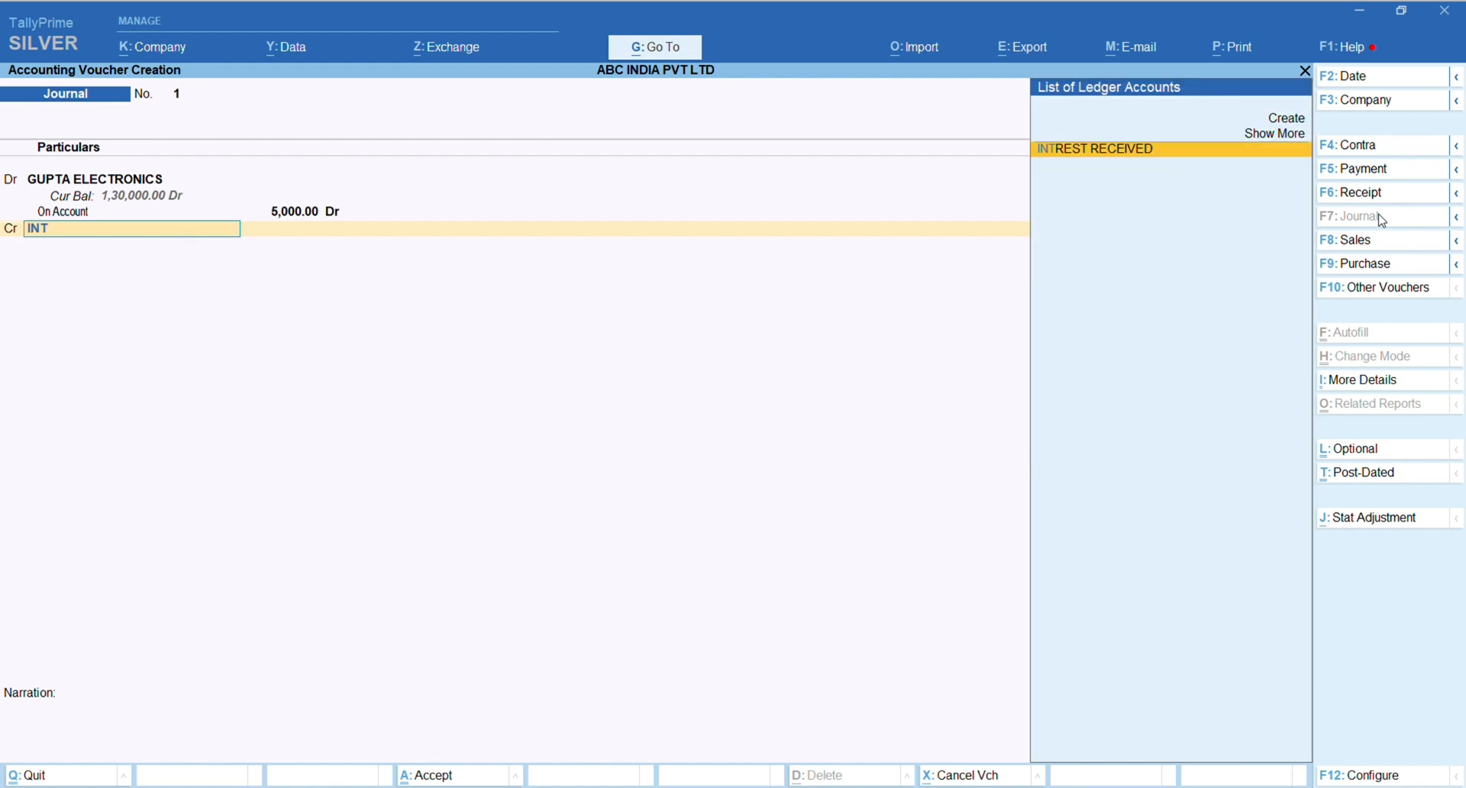
key(Return)
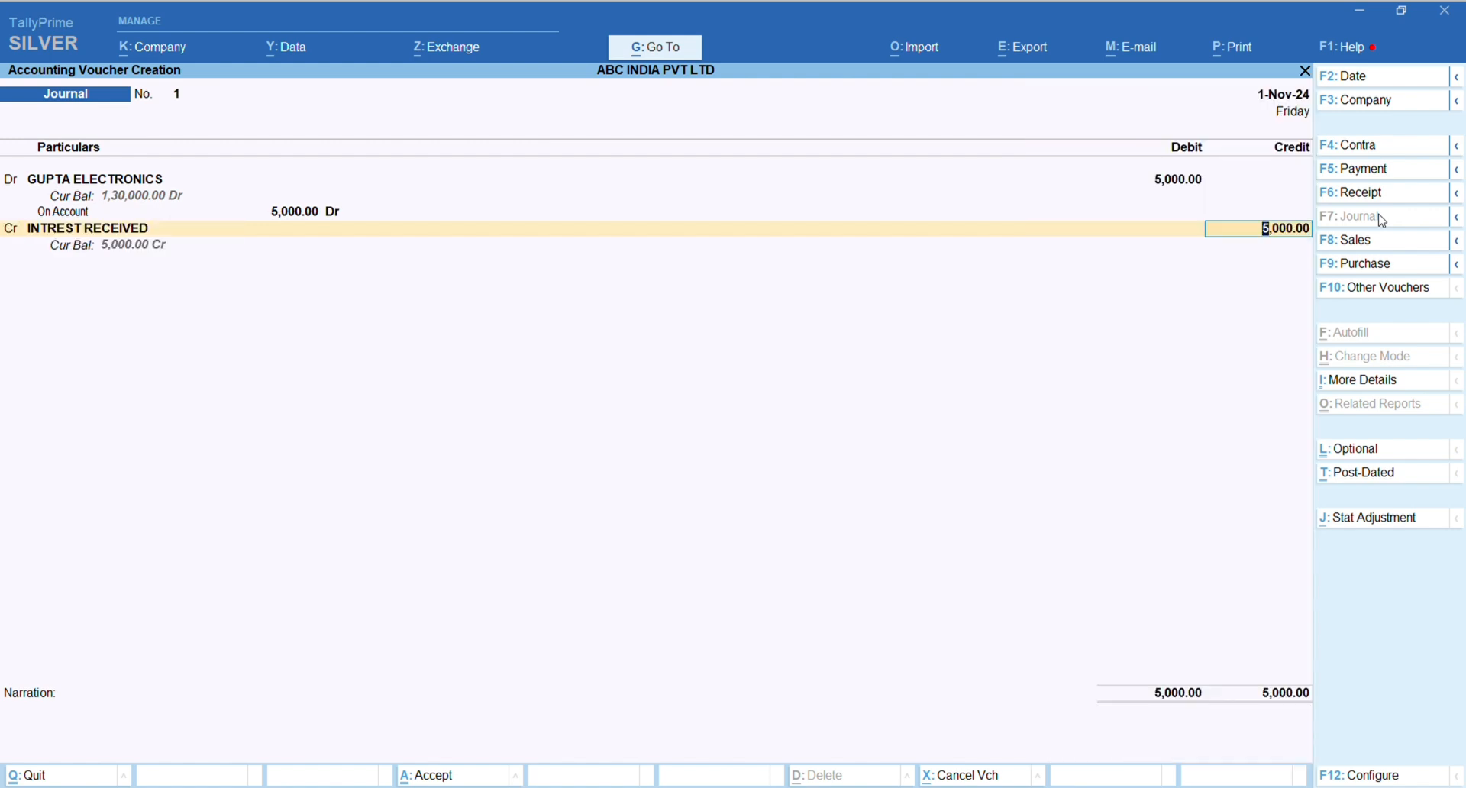
key(Return)
key(Return)
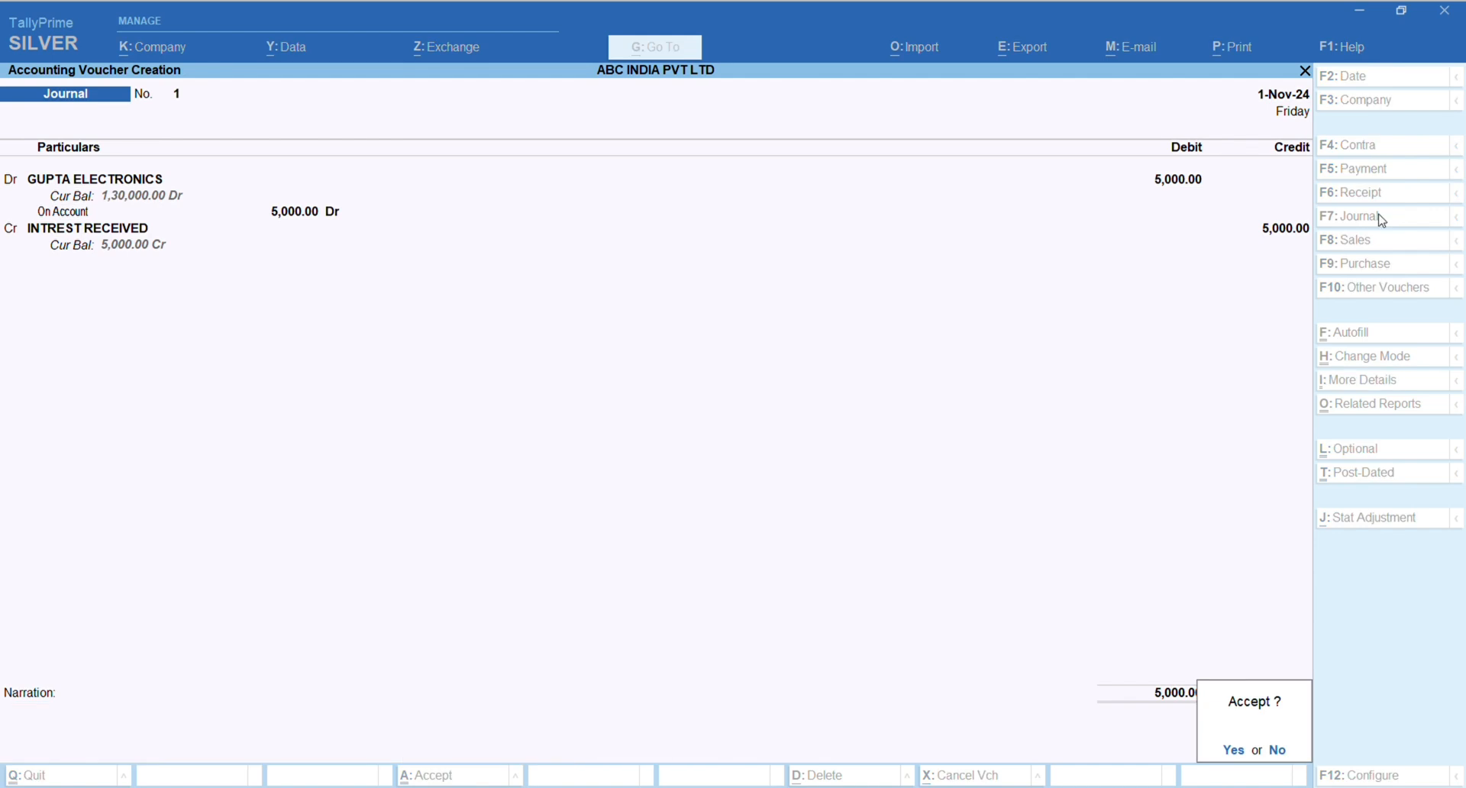
key(Return)
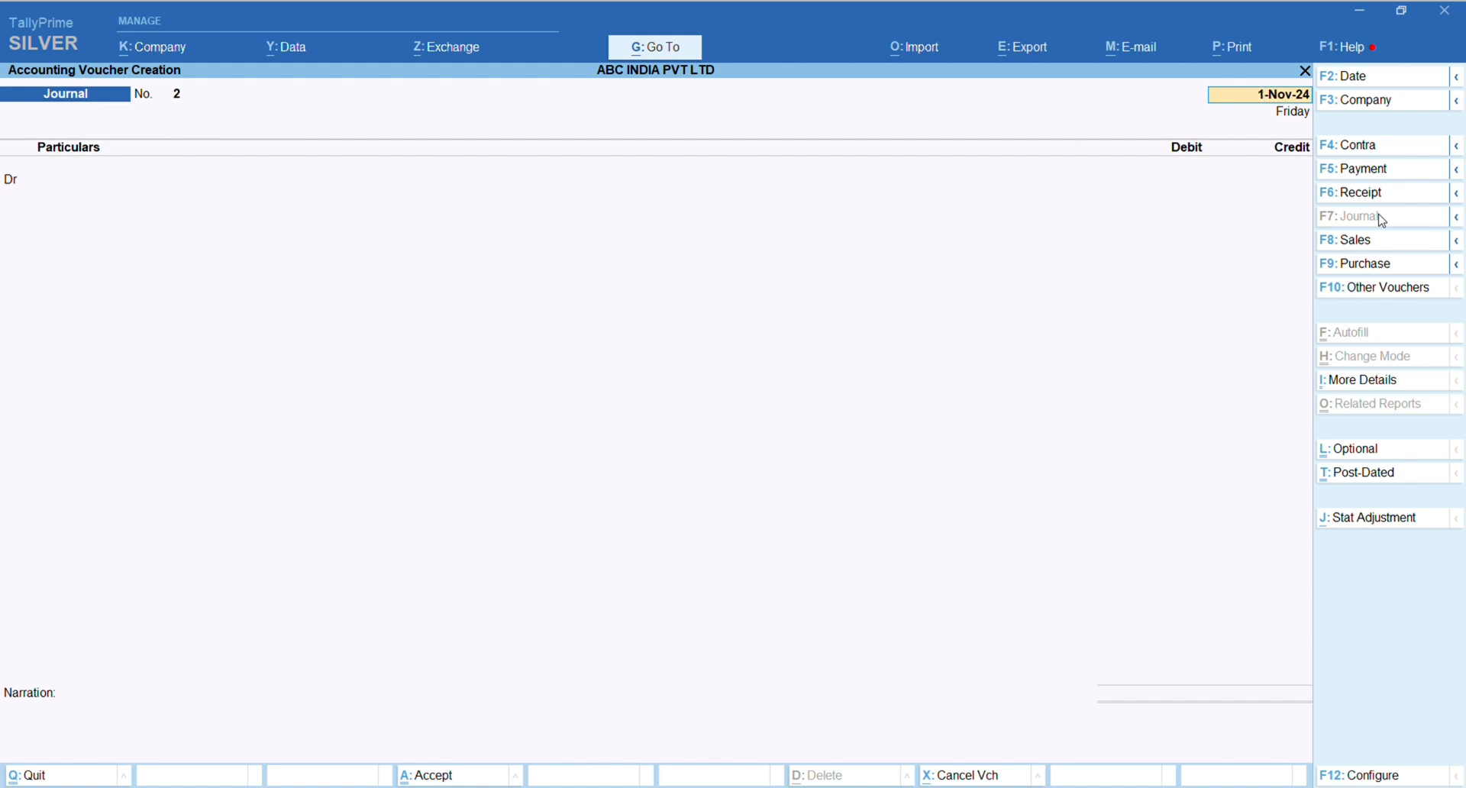
Step: Debit INTREST RECEIVED with 10,000 in the second journal voucher and begin the credit line for NAIN ELECTRONICS
key(Return)
text(int)
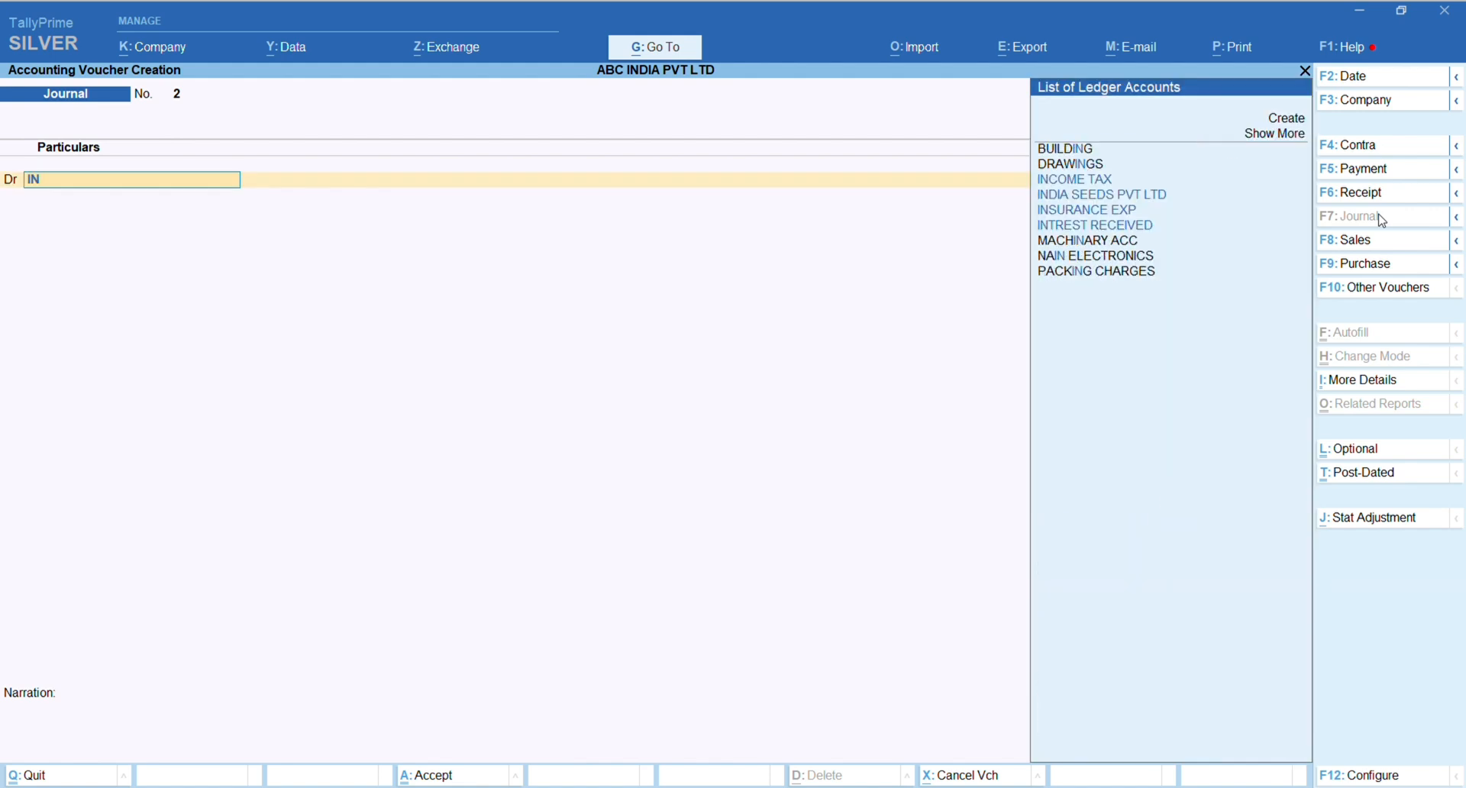
key(Return)
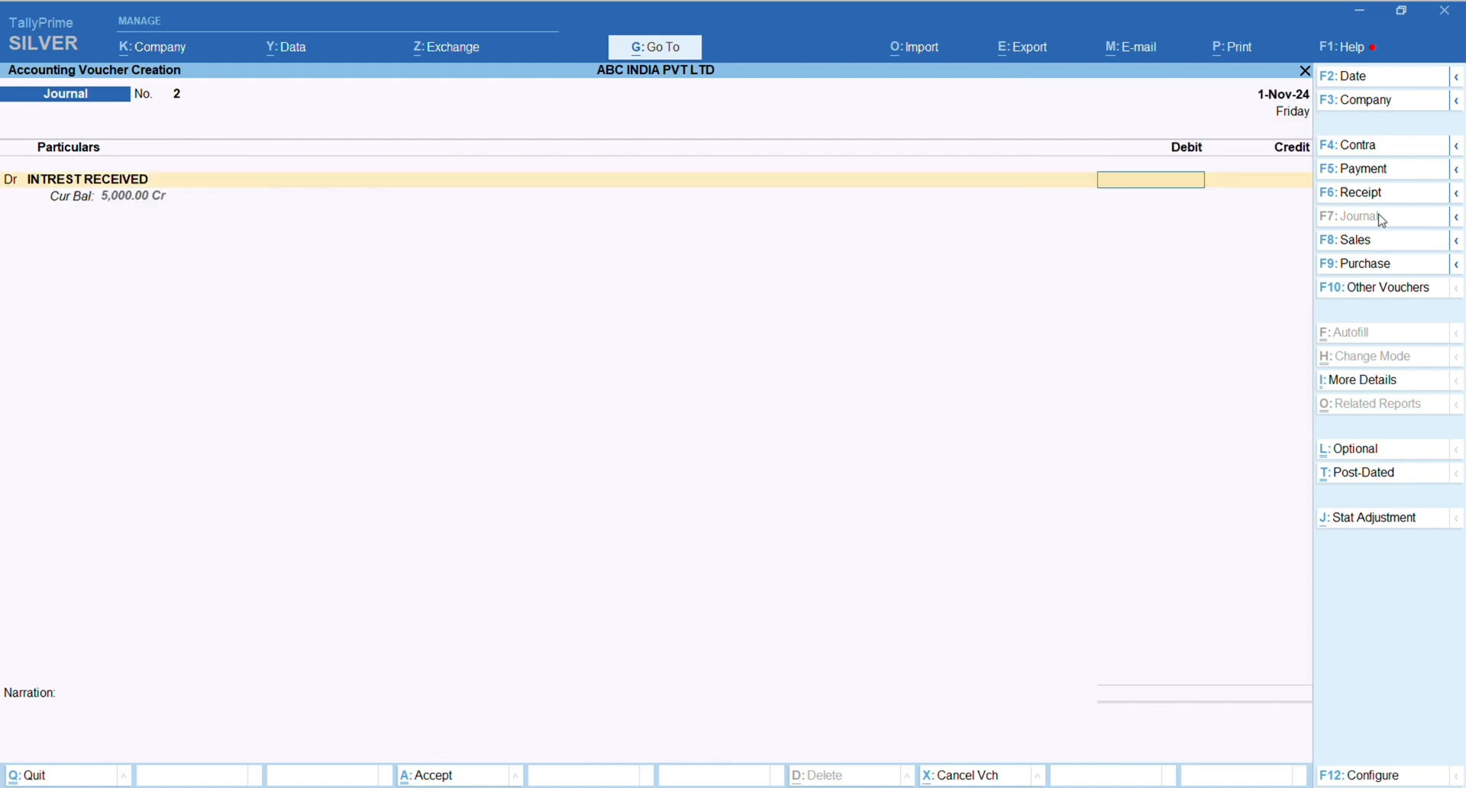
text(10000)
key(Return)
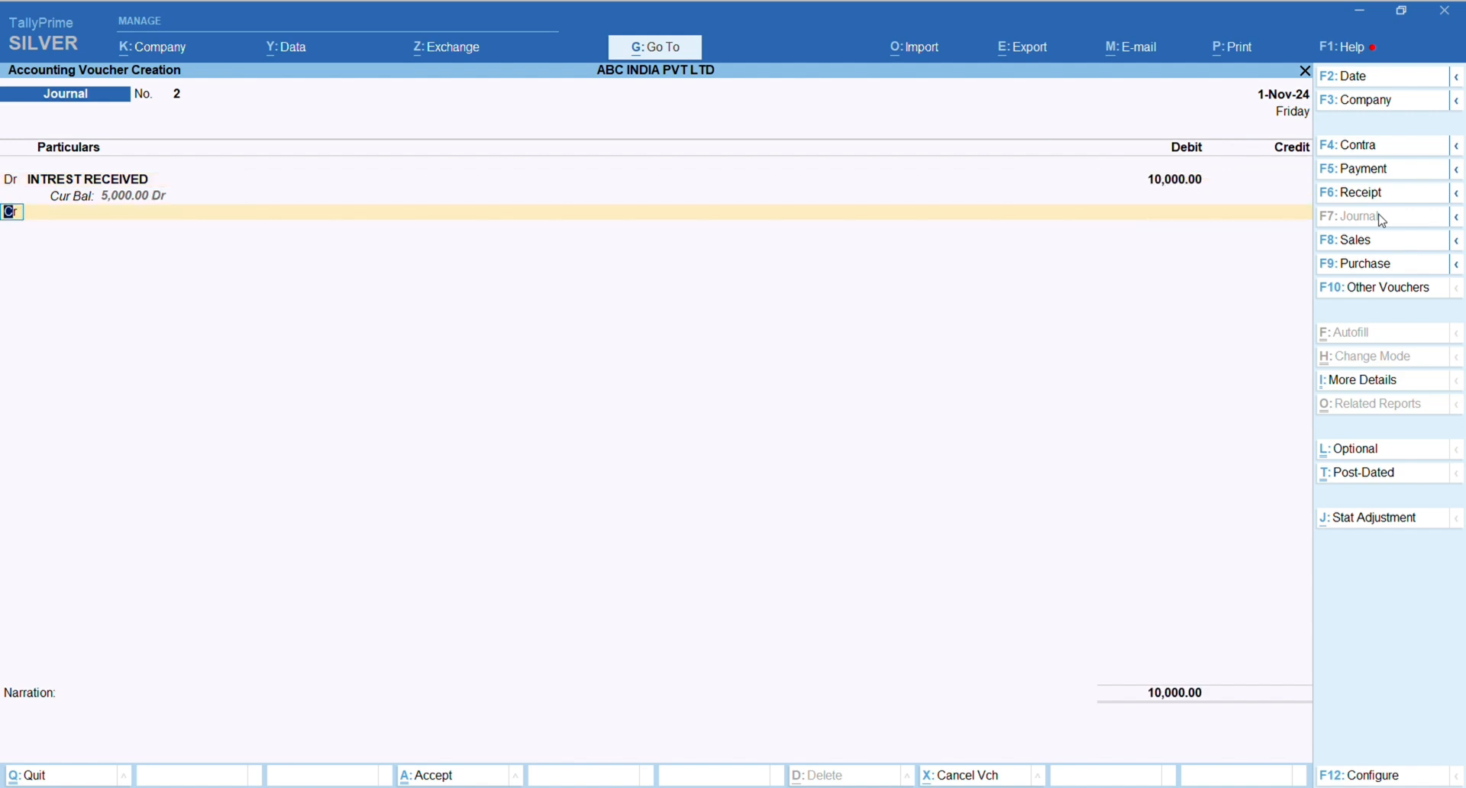
key(Return)
text(NAI)
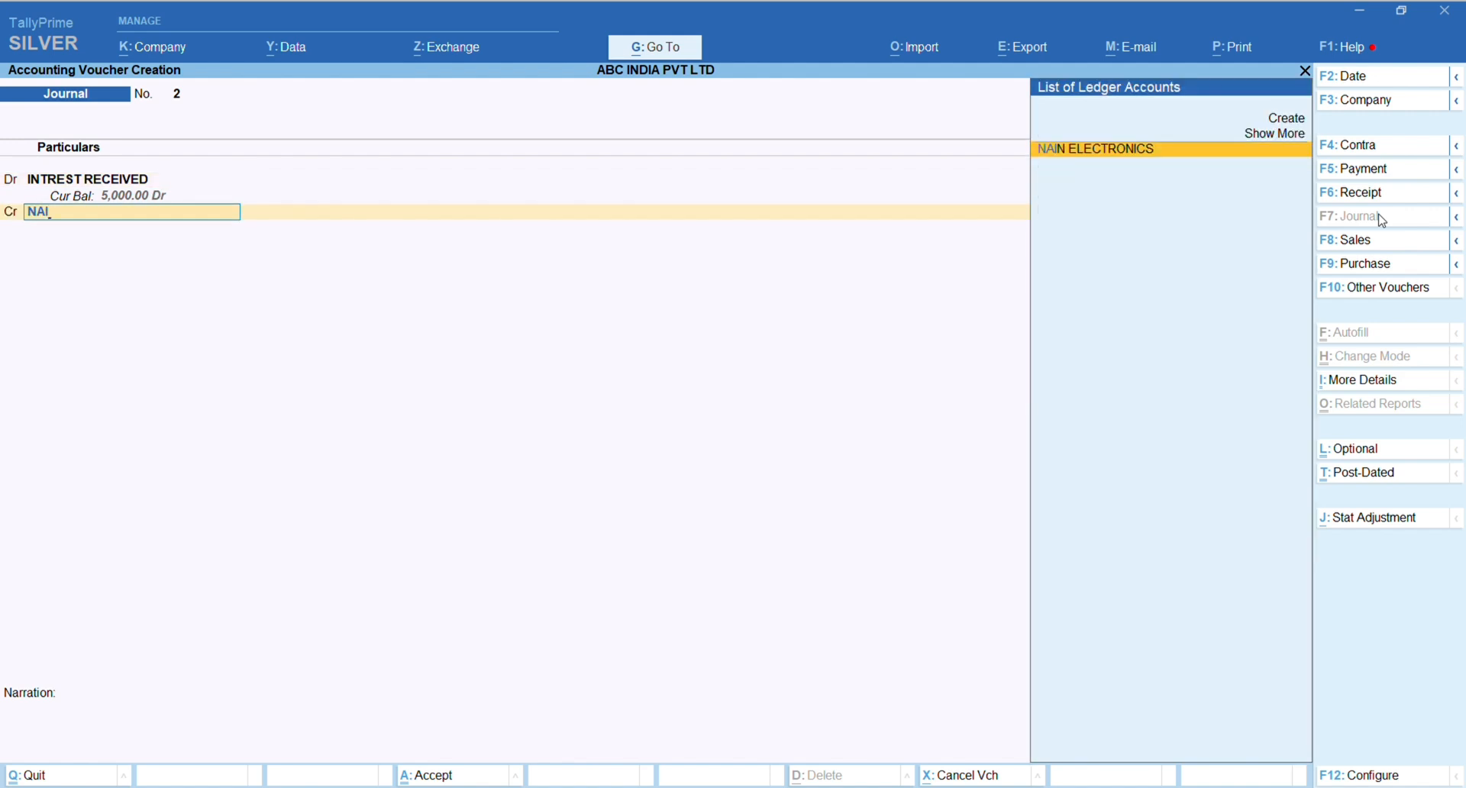
Step: Alter the debited INTREST RECEIVED ledger from within the voucher, rename it INTREST, and accept the master
key(shift+Tab)
key(shift+Tab)
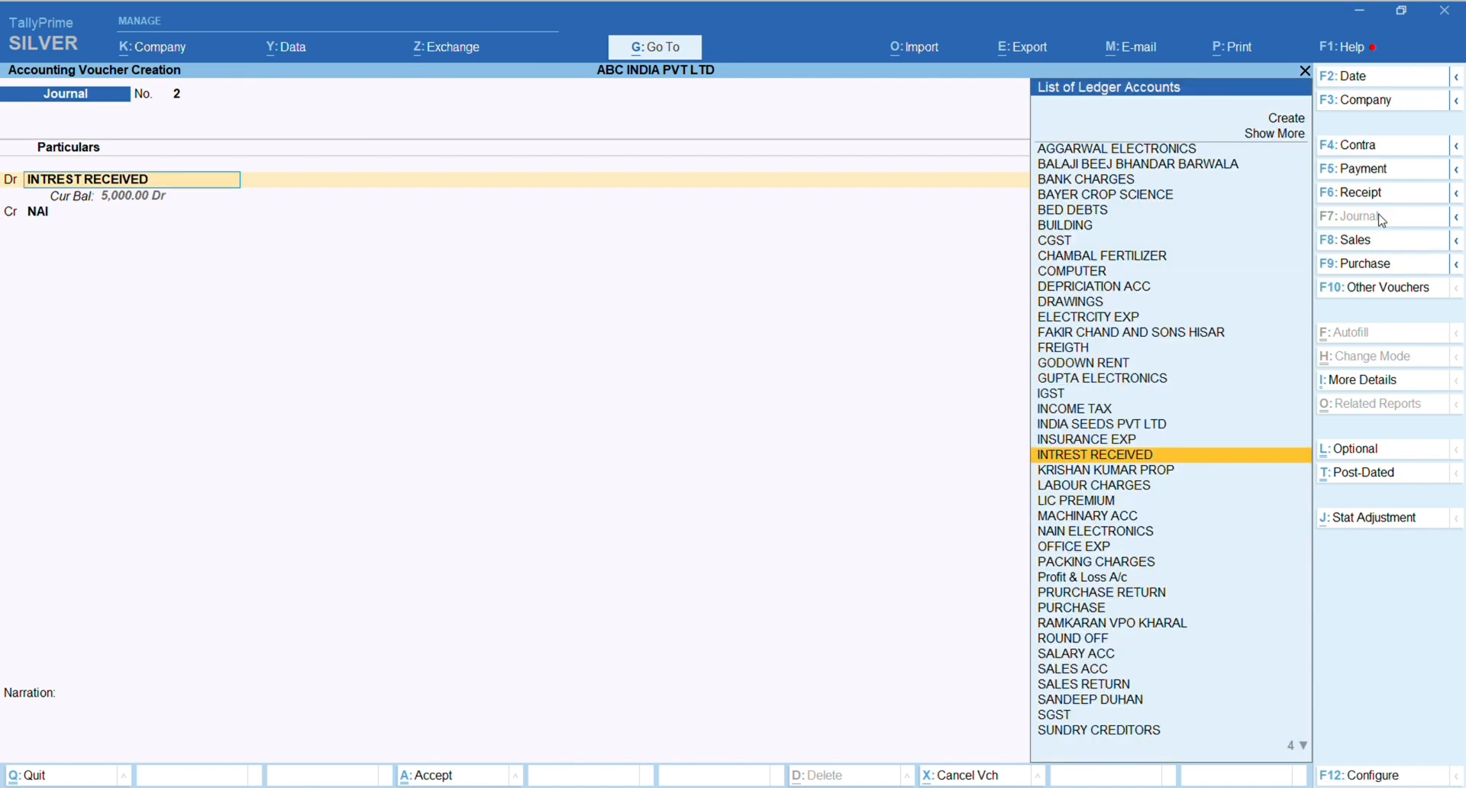
key(ctrl+Return)
key(BackSpace)
key(BackSpace)
key(BackSpace)
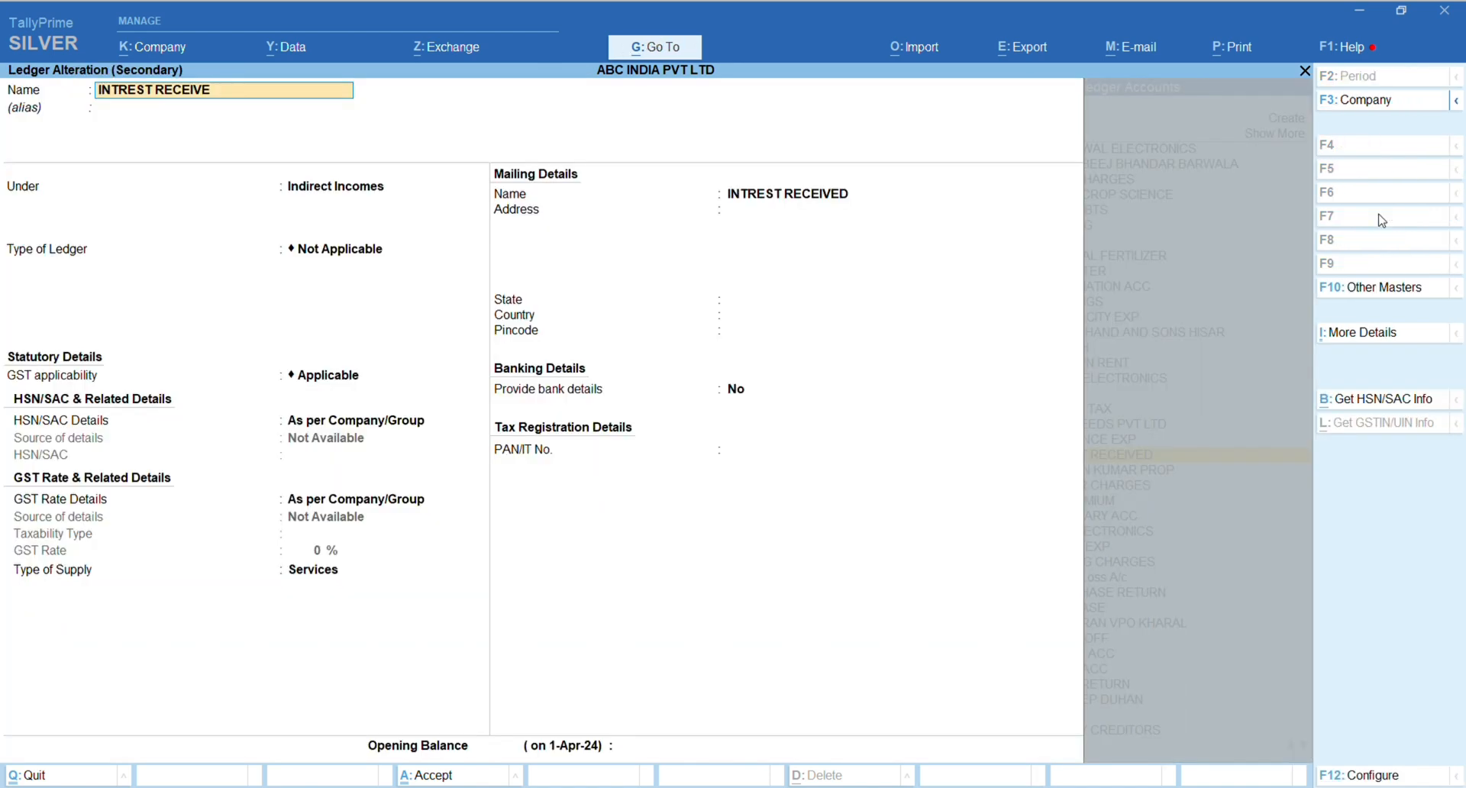
key(BackSpace)
key(BackSpace)
key(BackSpace)
key(BackSpace)
key(Return)
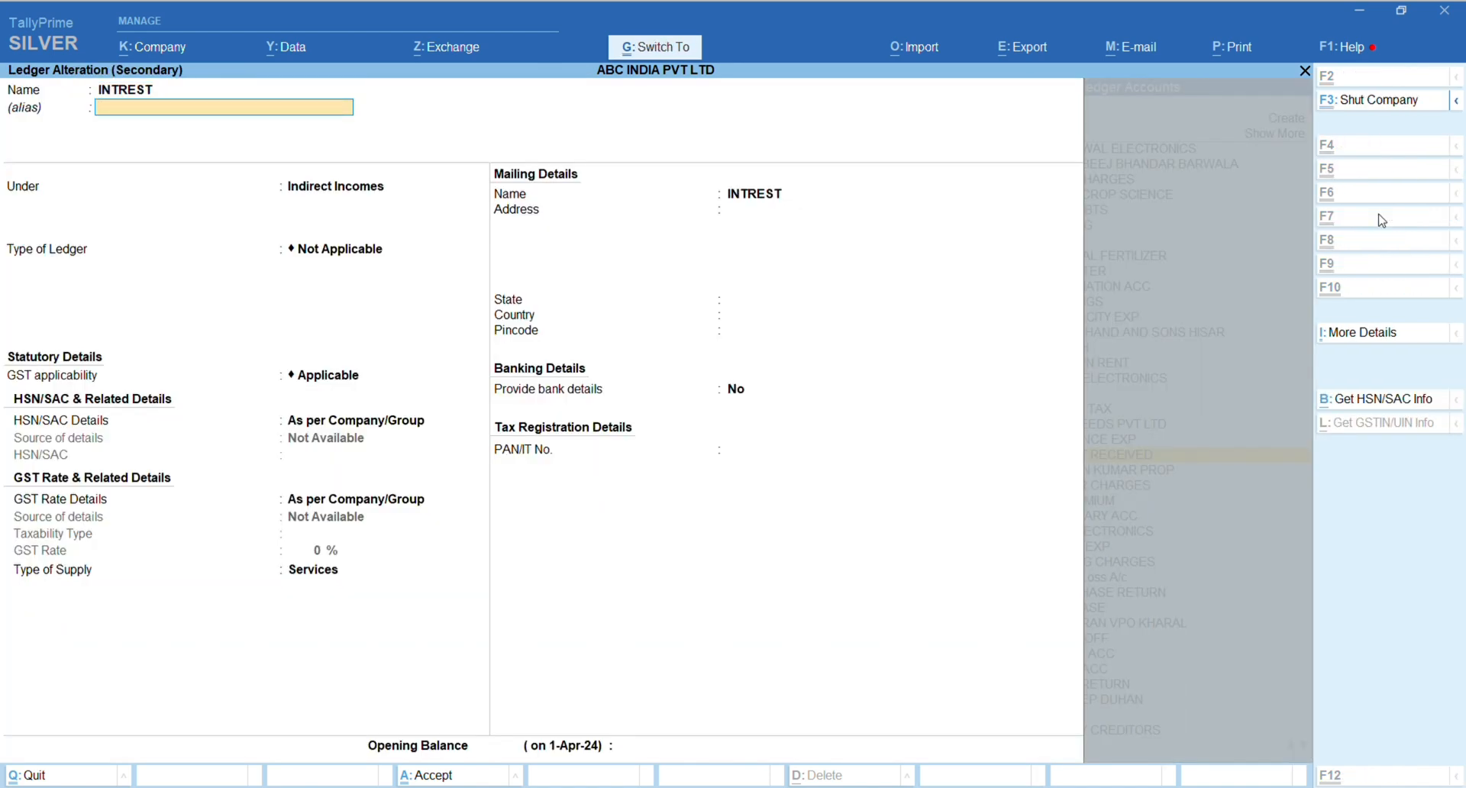
key(ctrl+a)
key(y)
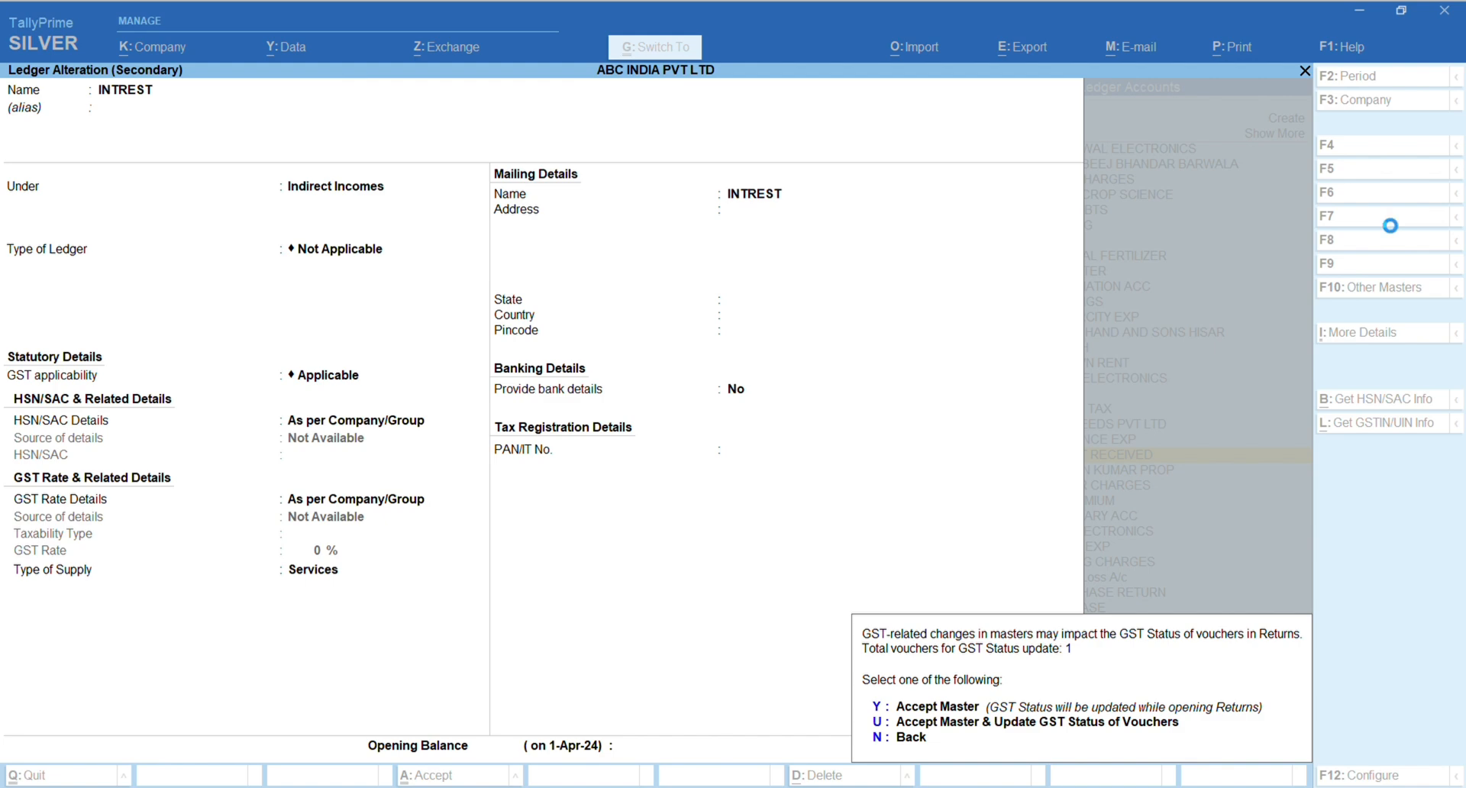
Step: Credit NAIN ELECTRONICS with 10,000 in the journal voucher
key(Return)
text(NAIN ELECTRONICS)
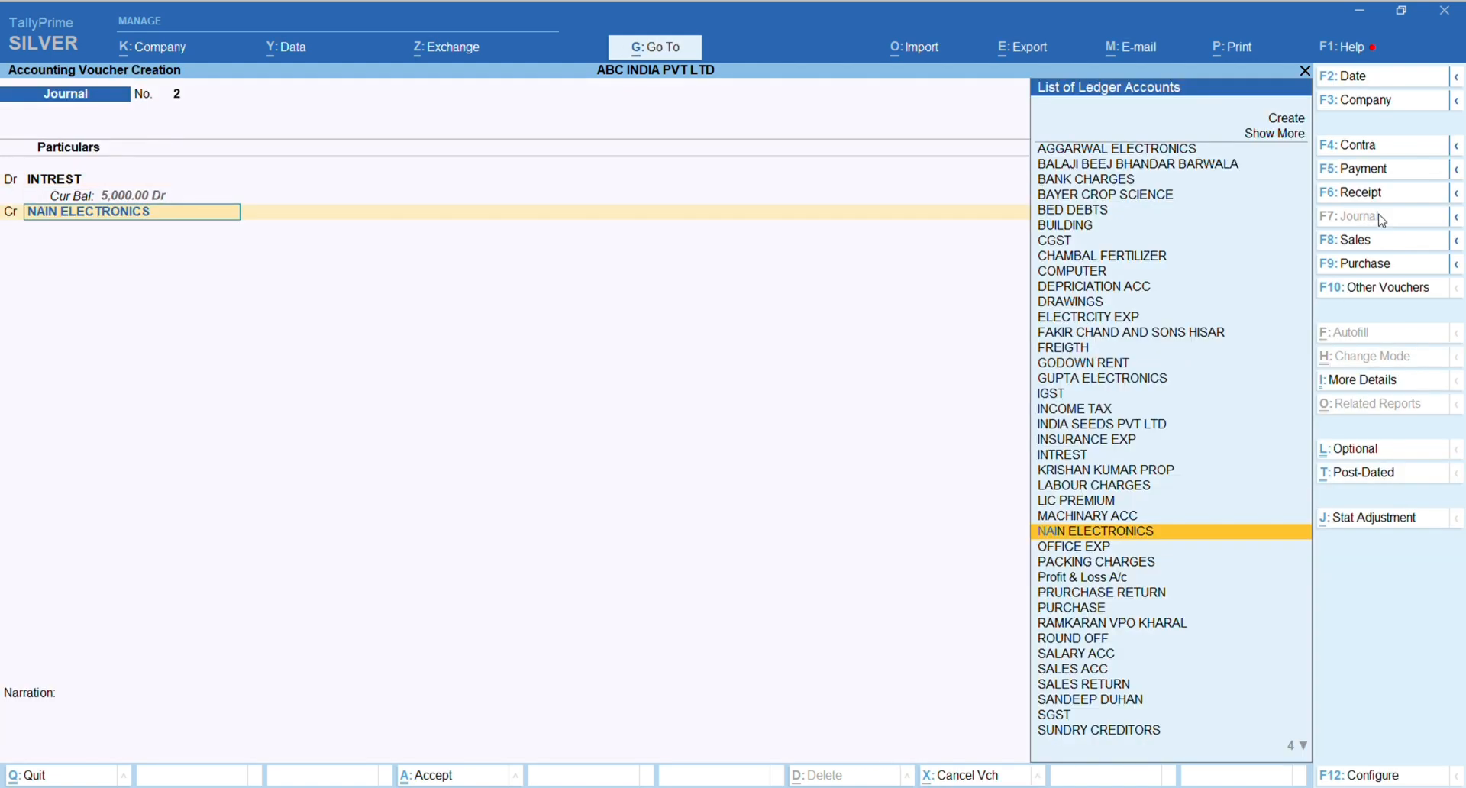
key(Return)
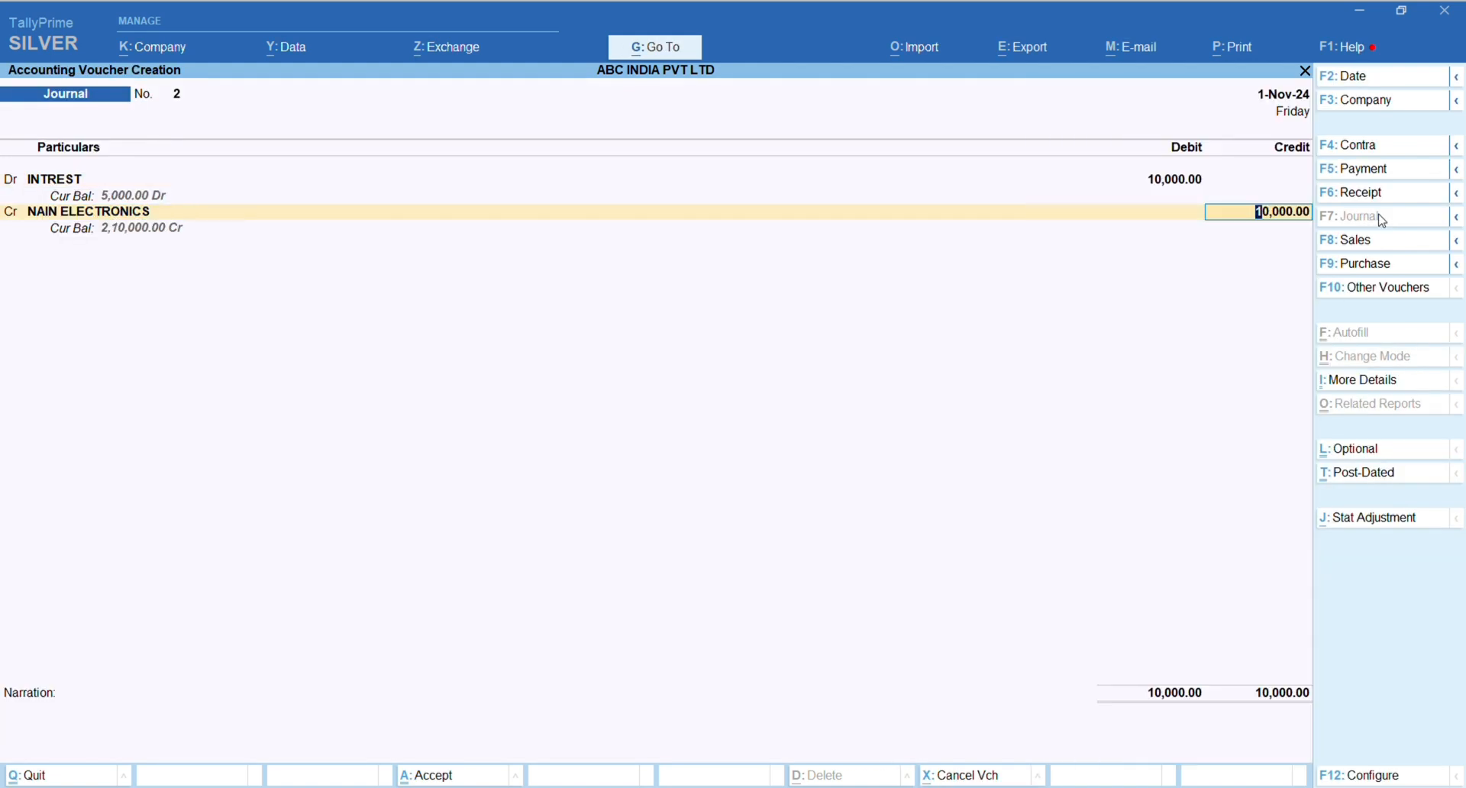
key(Return)
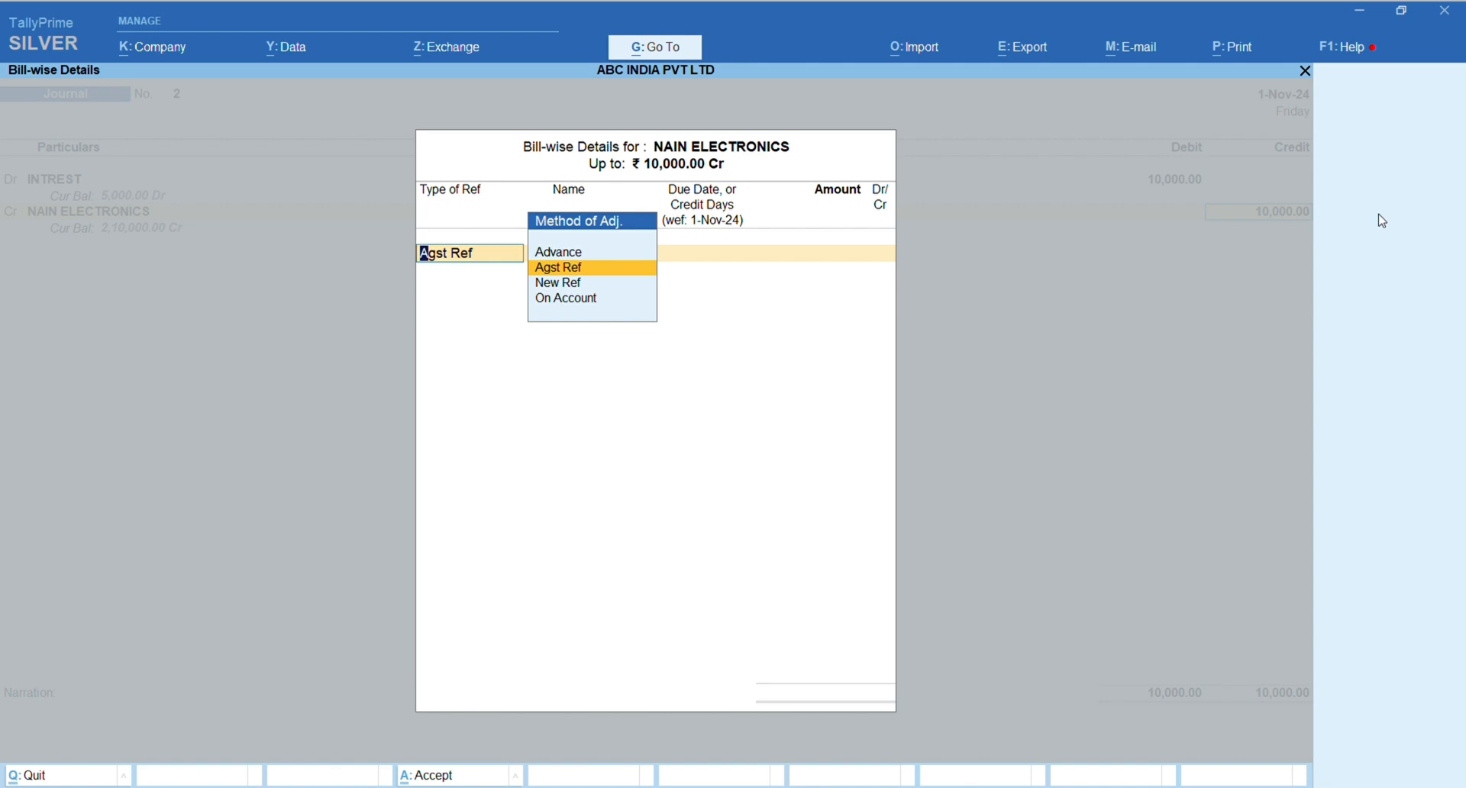
Step: Allocate the full 10,000 credit for NAIN ELECTRONICS as On Account and save the journal voucher
key(Down)
key(Down)
key(Return)
key(Return)
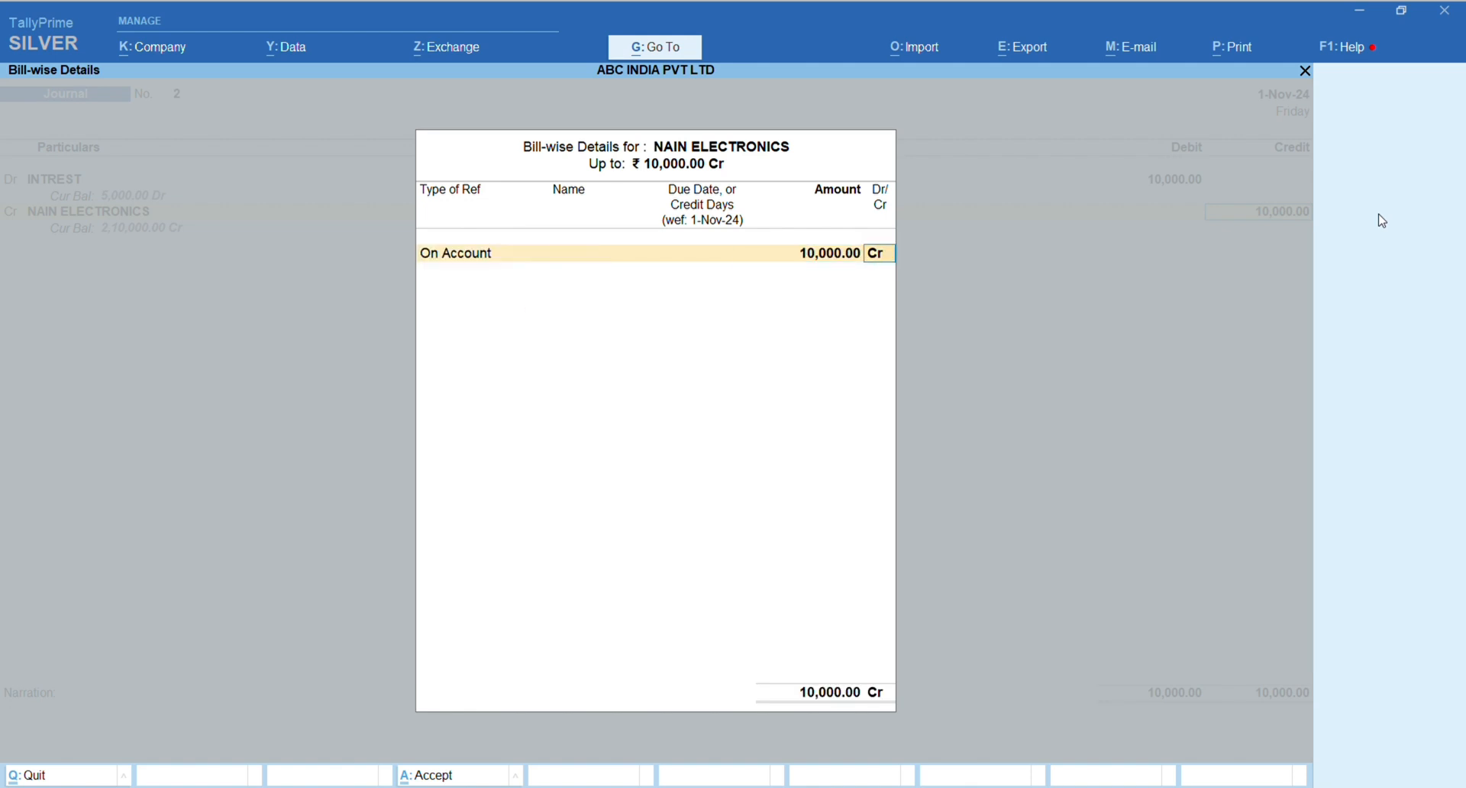
key(Return)
key(Return)
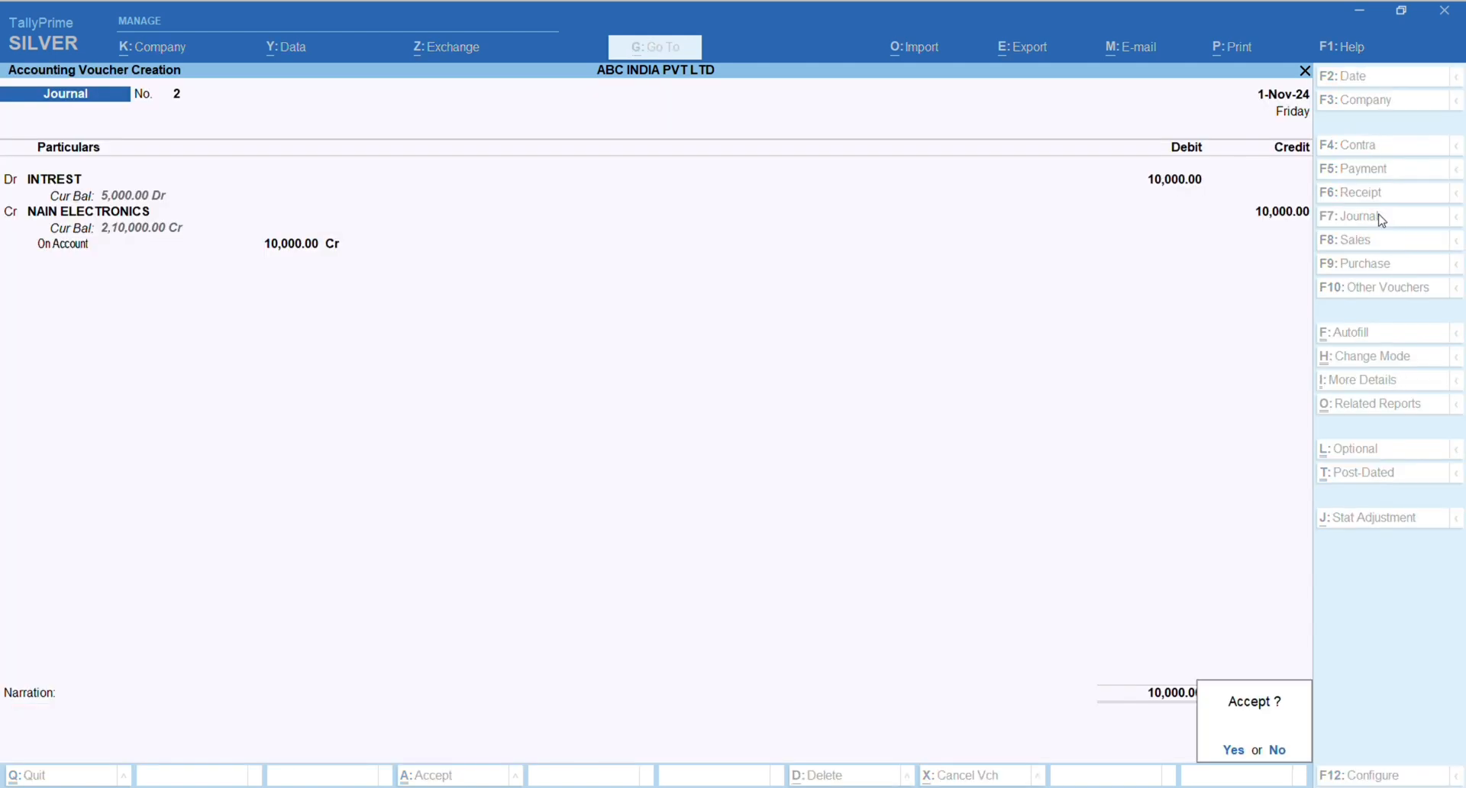
key(Return)
Step: Leave voucher entry and open the ledger account report for NAIN ELECTRONICS
key(Escape)
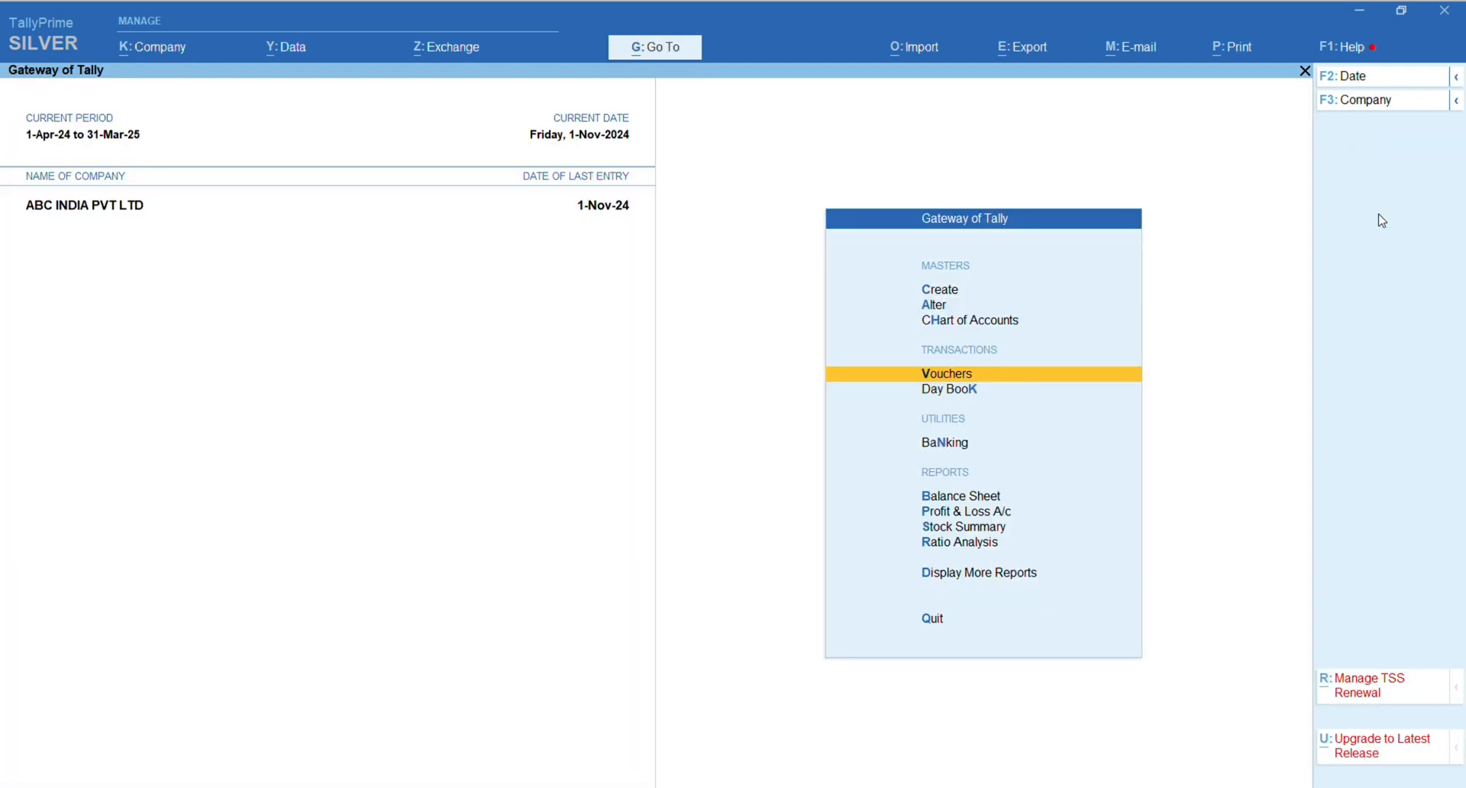
key(Escape)
key(Escape)
key(d)
key(a)
key(l)
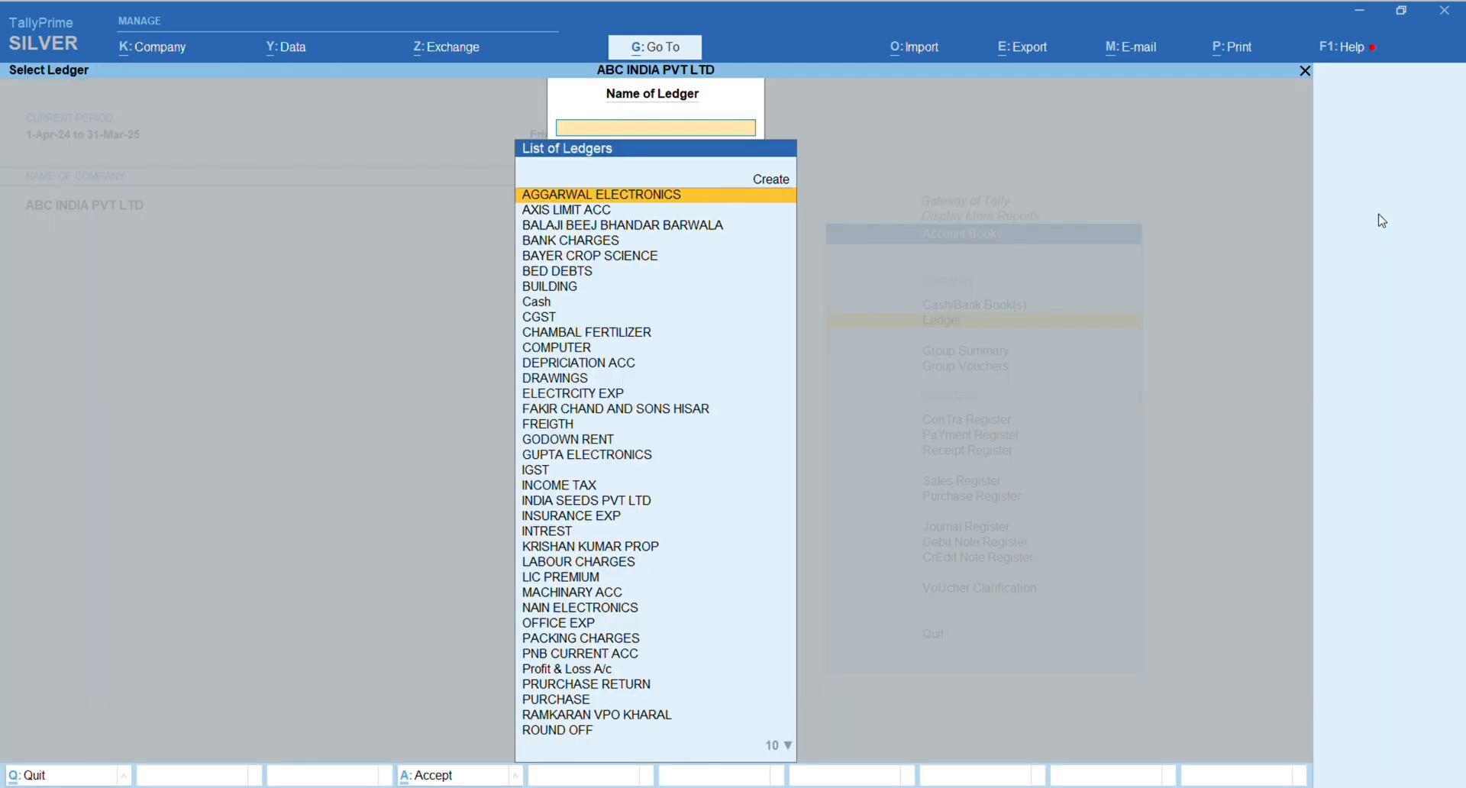
text(nain e)
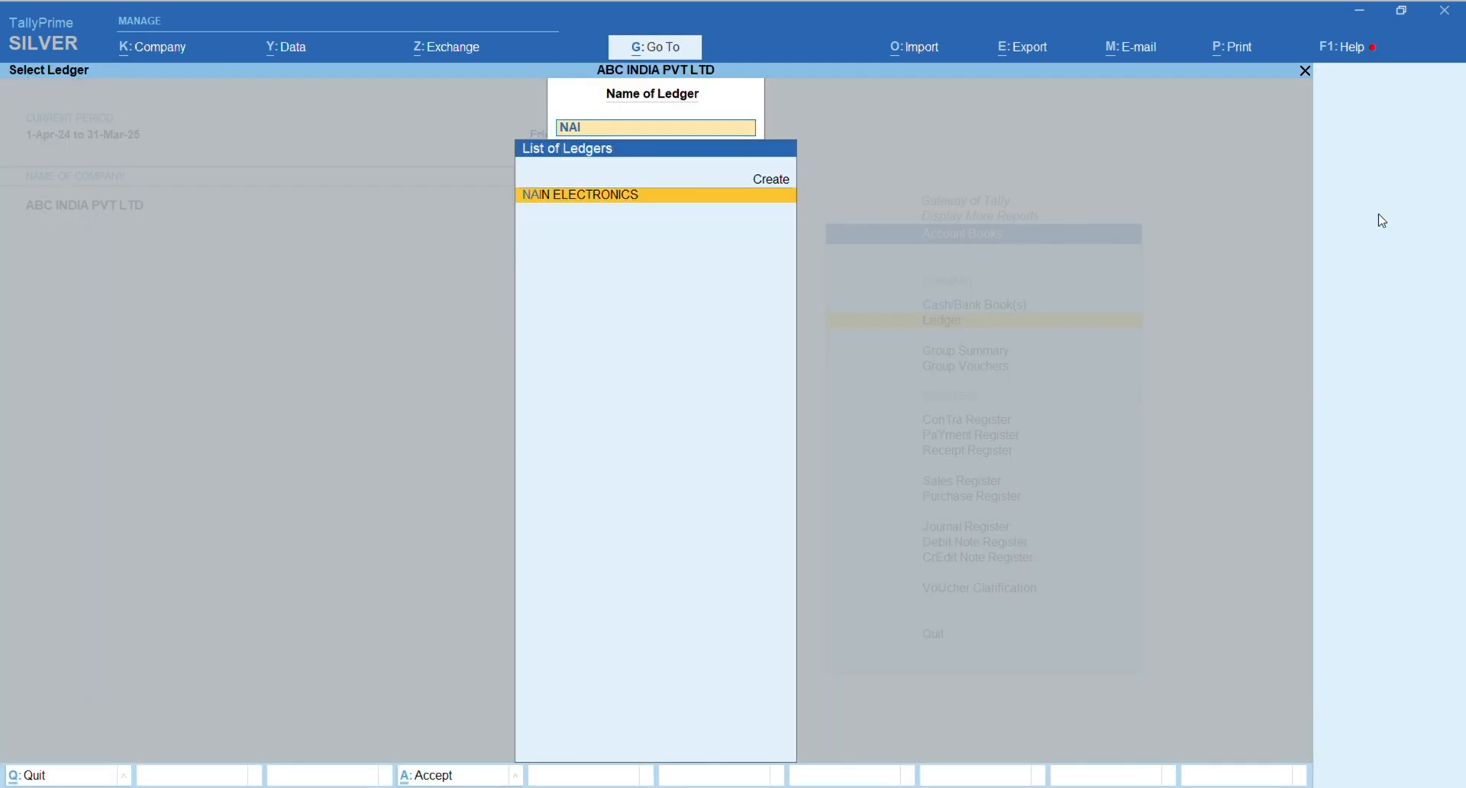
key(Return)
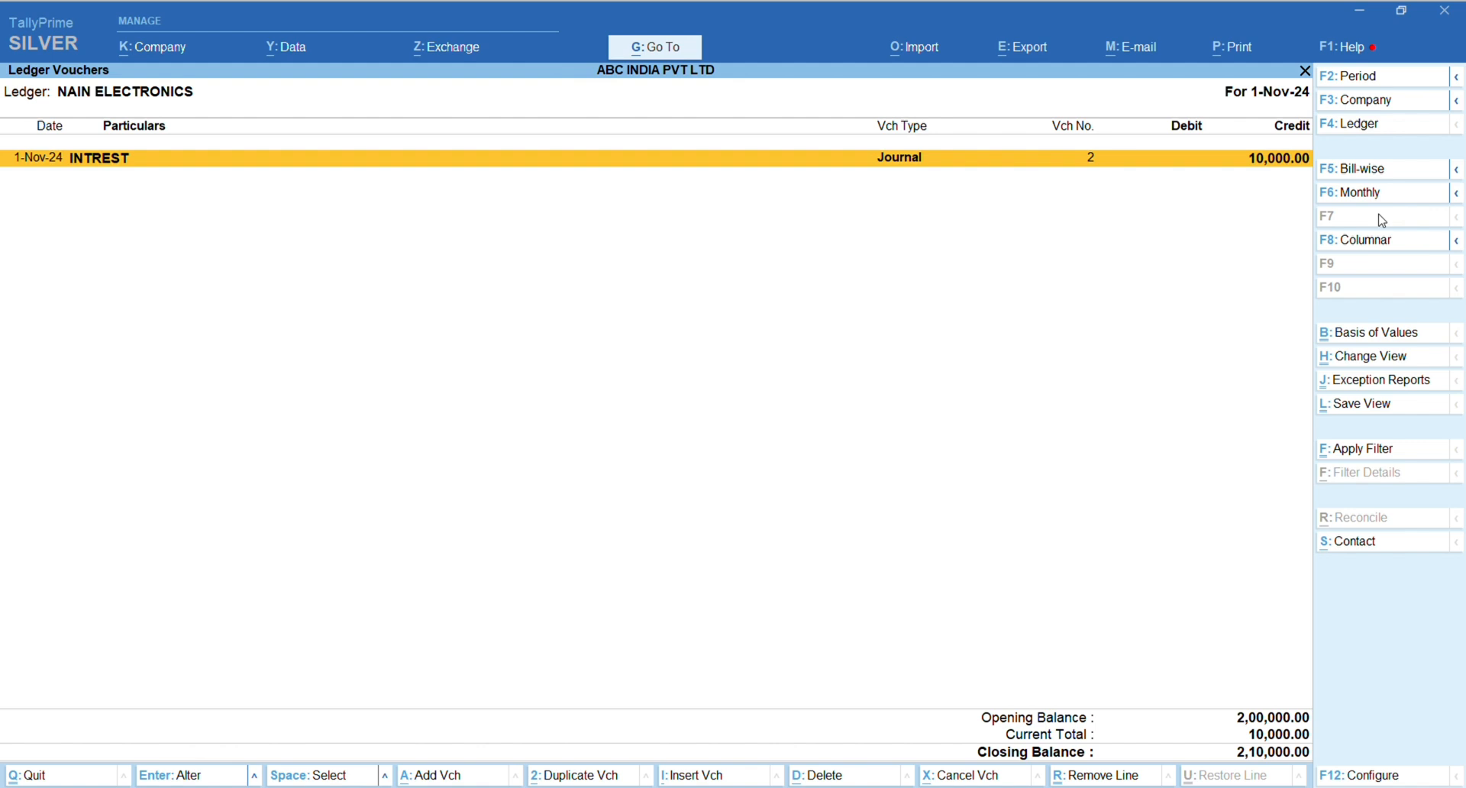
Step: Set the ledger report period from 1-4-2024 to 1-11-2024
key(F2)
text(1-4-24)
key(Return)
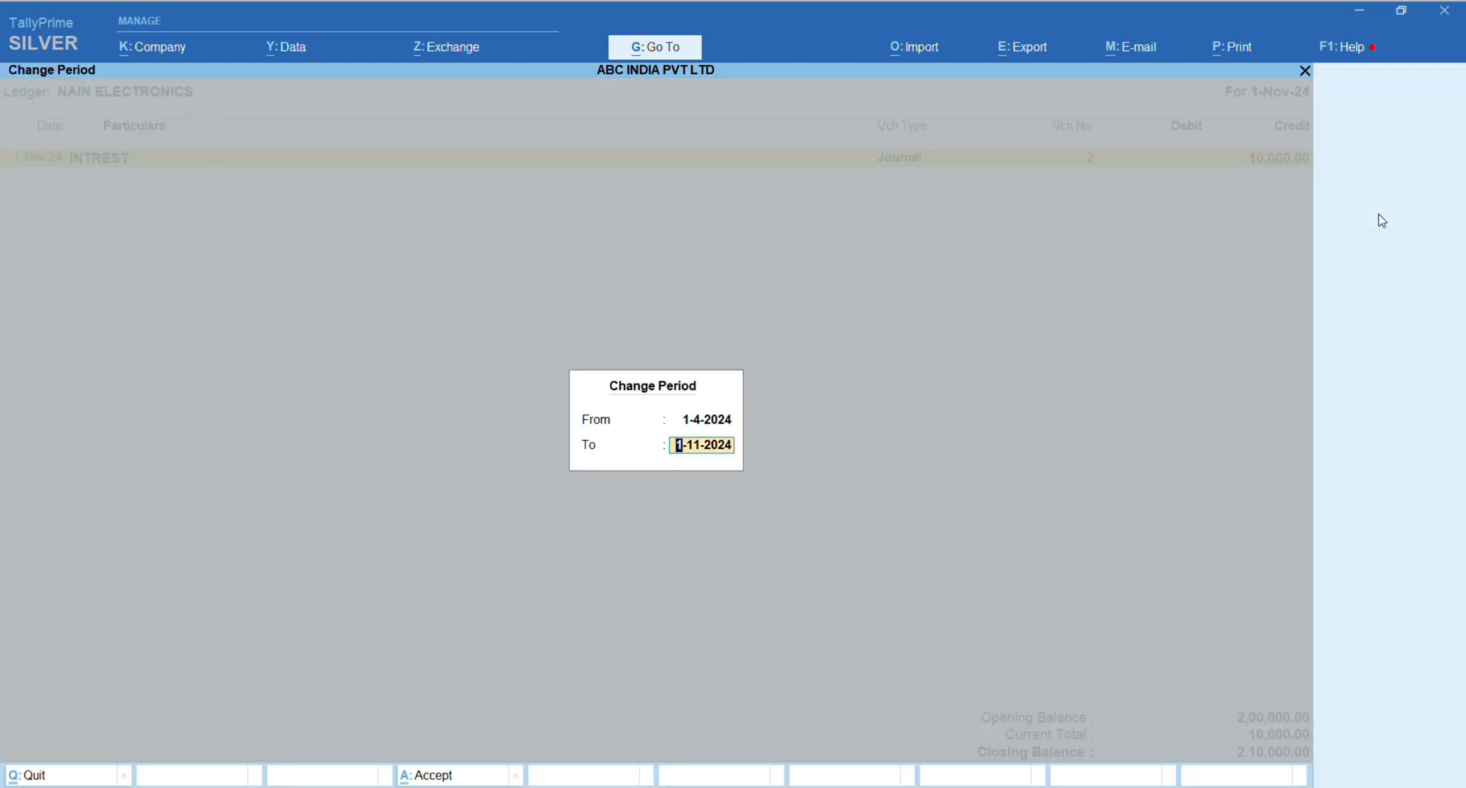
key(Return)
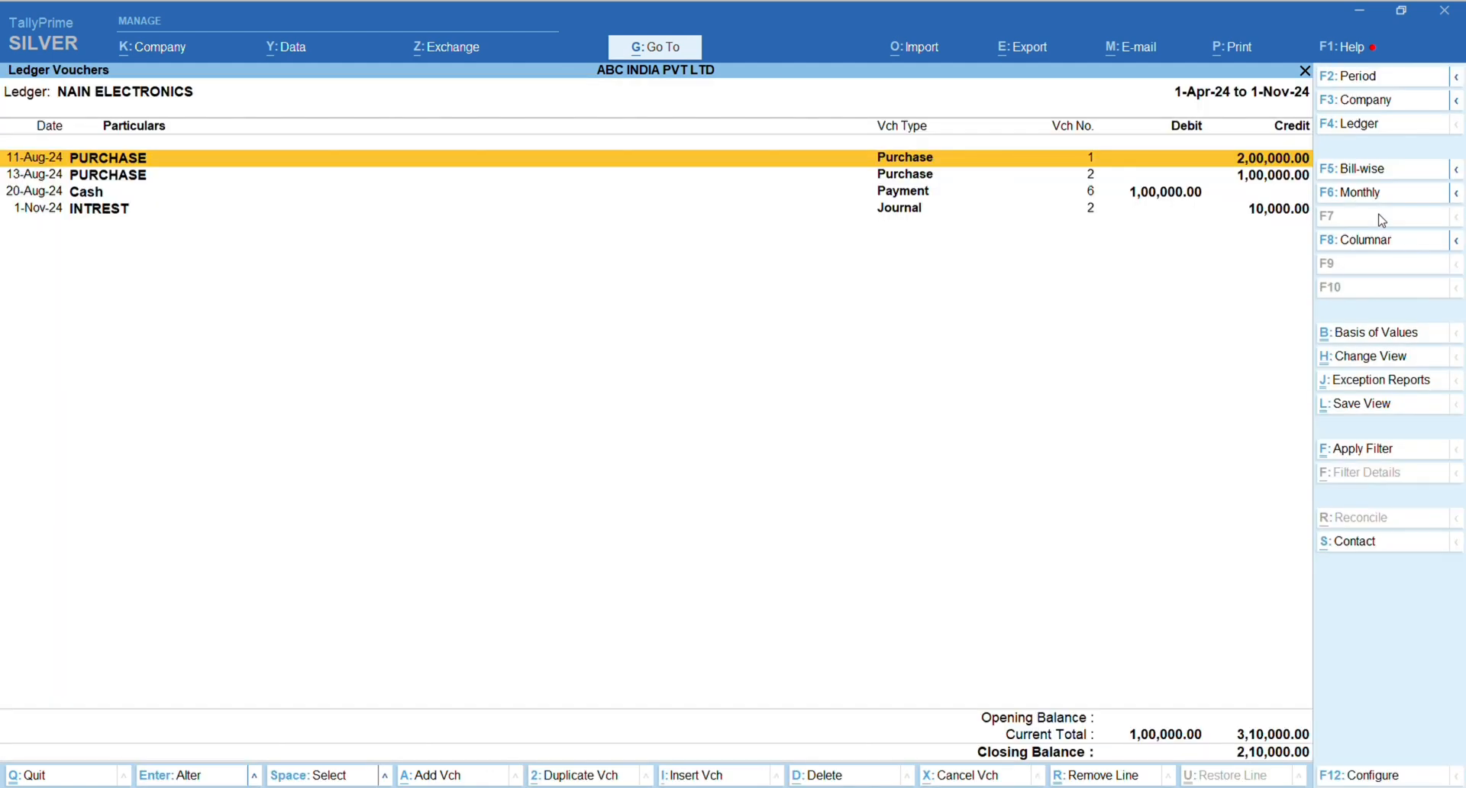
Step: Configure the NAIN ELECTRONICS ledger report to show the running balance and look through its entries
key(F12)
key(Down)
key(Down)
key(Down)
key(Down)
key(Down)
key(Down)
key(Down)
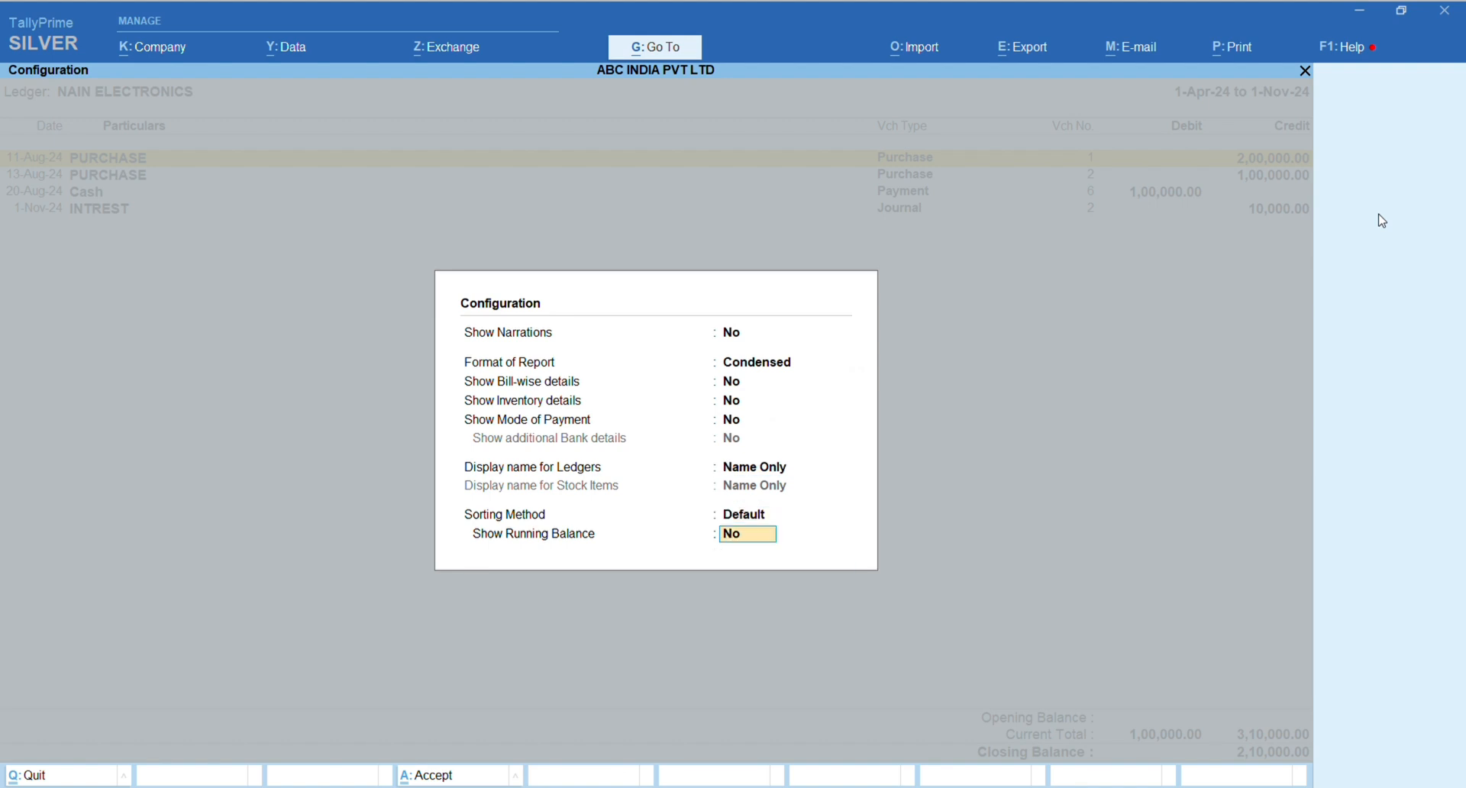
text(y)
key(Return)
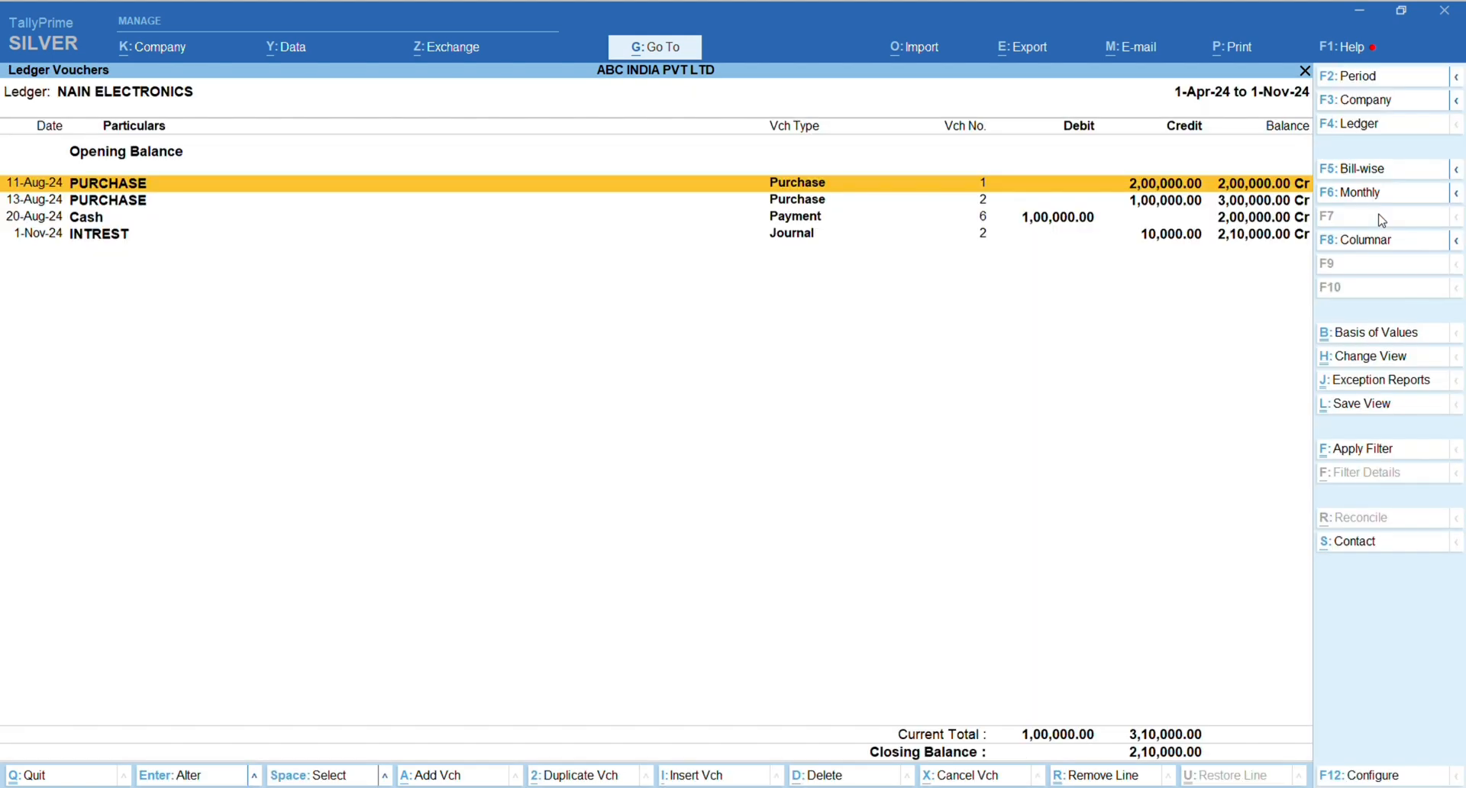
key(Down)
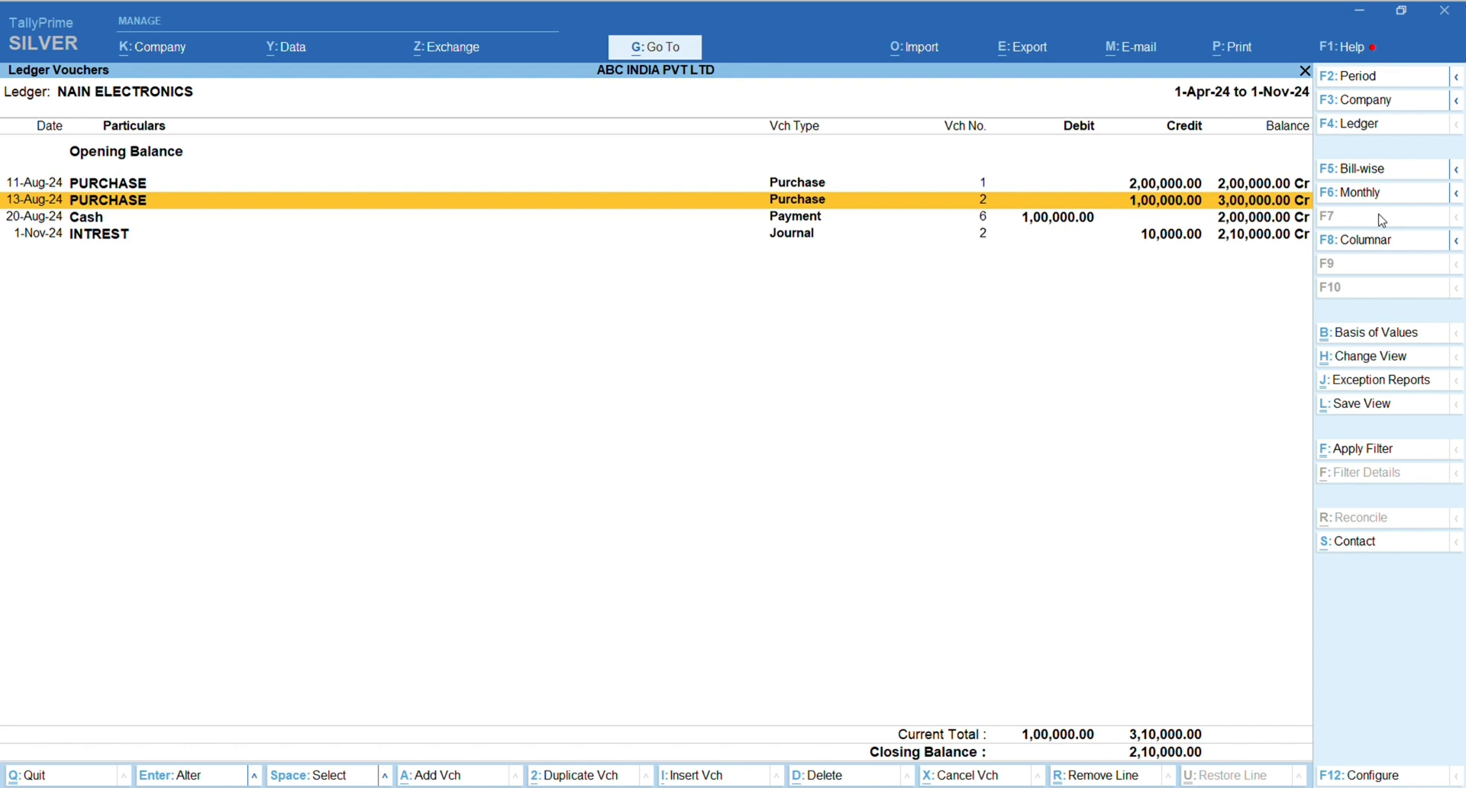
Step: Review the cash payment and interest journal entries in the NAIN ELECTRONICS ledger, and close the report
key(Down)
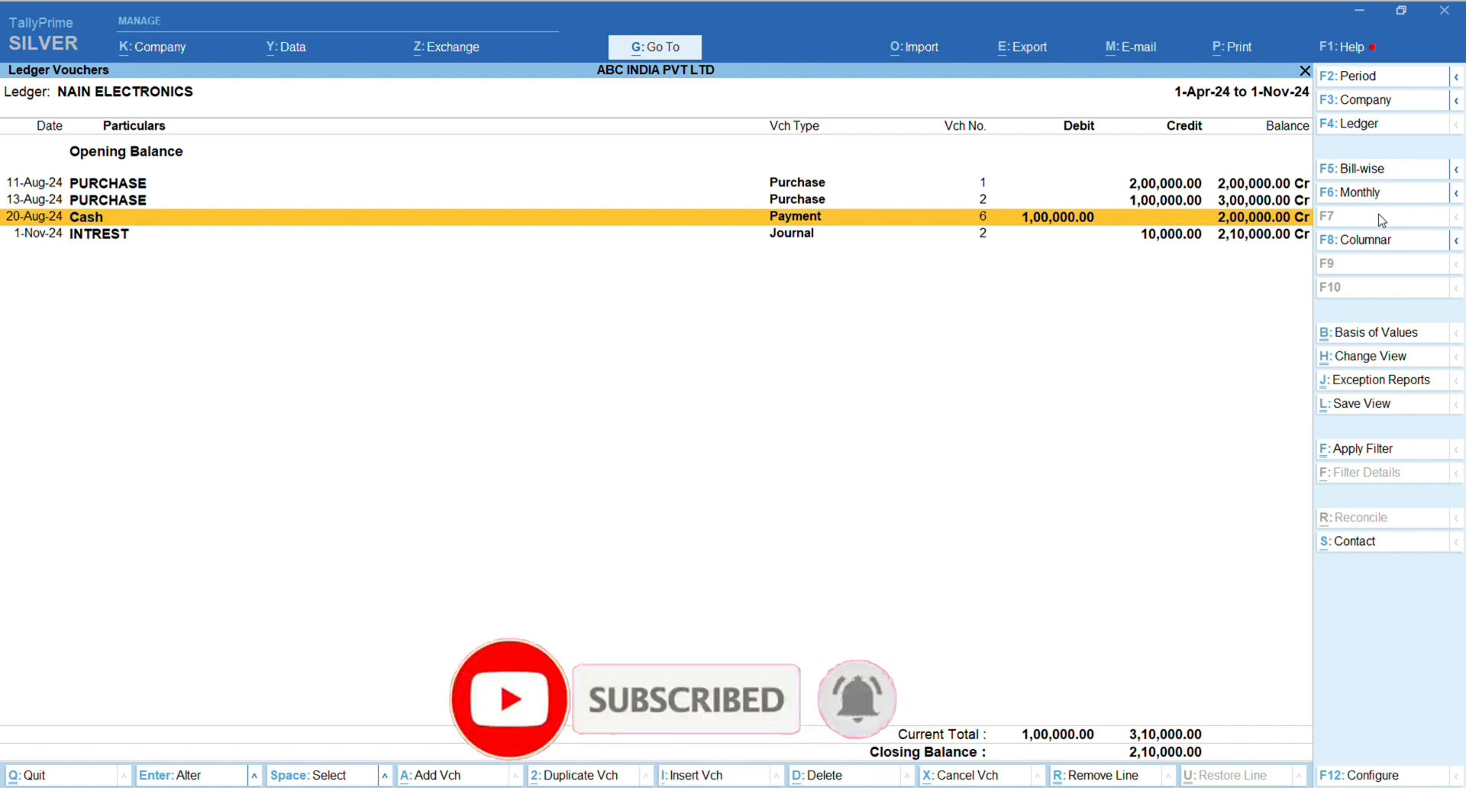
key(Down)
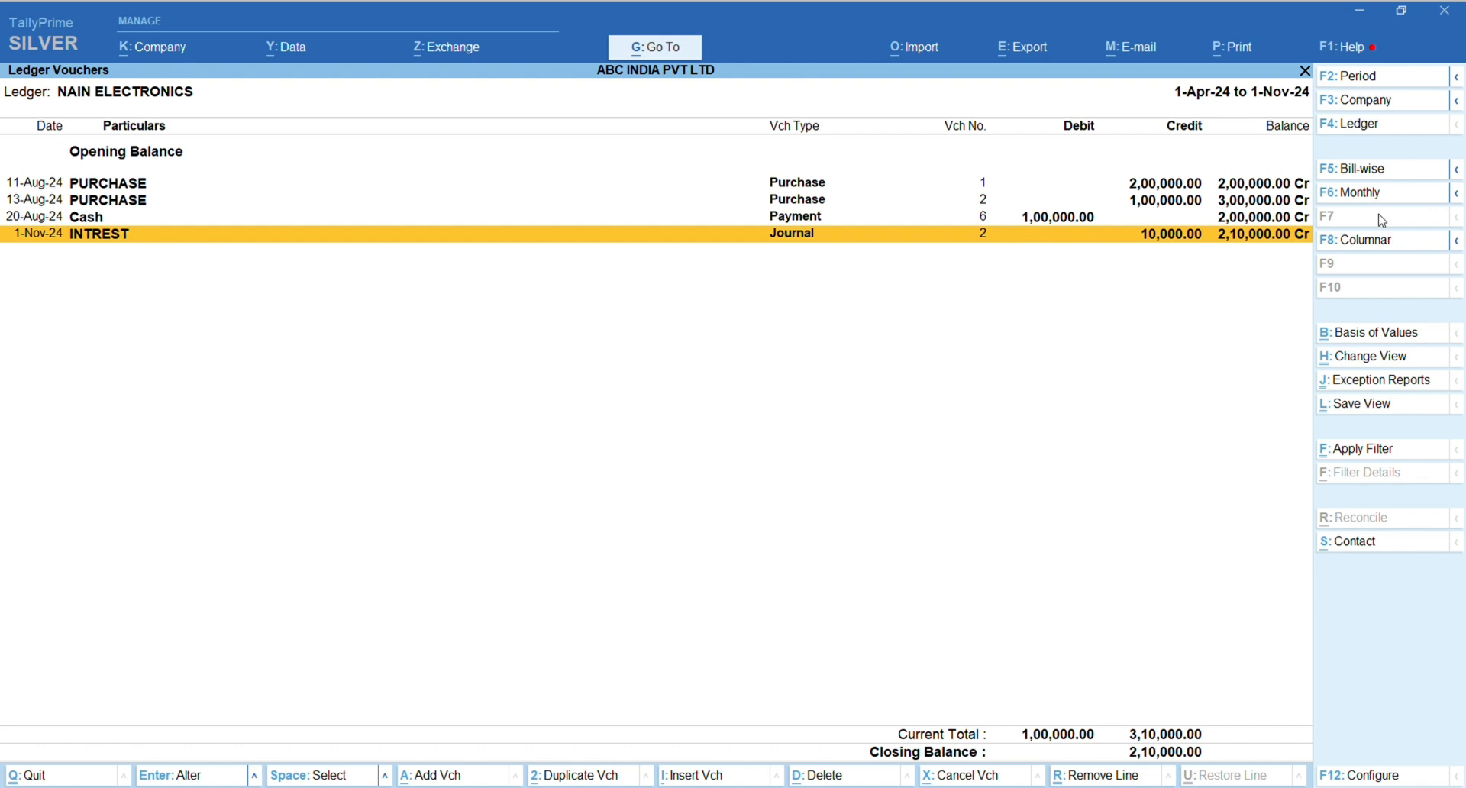
key(Escape)
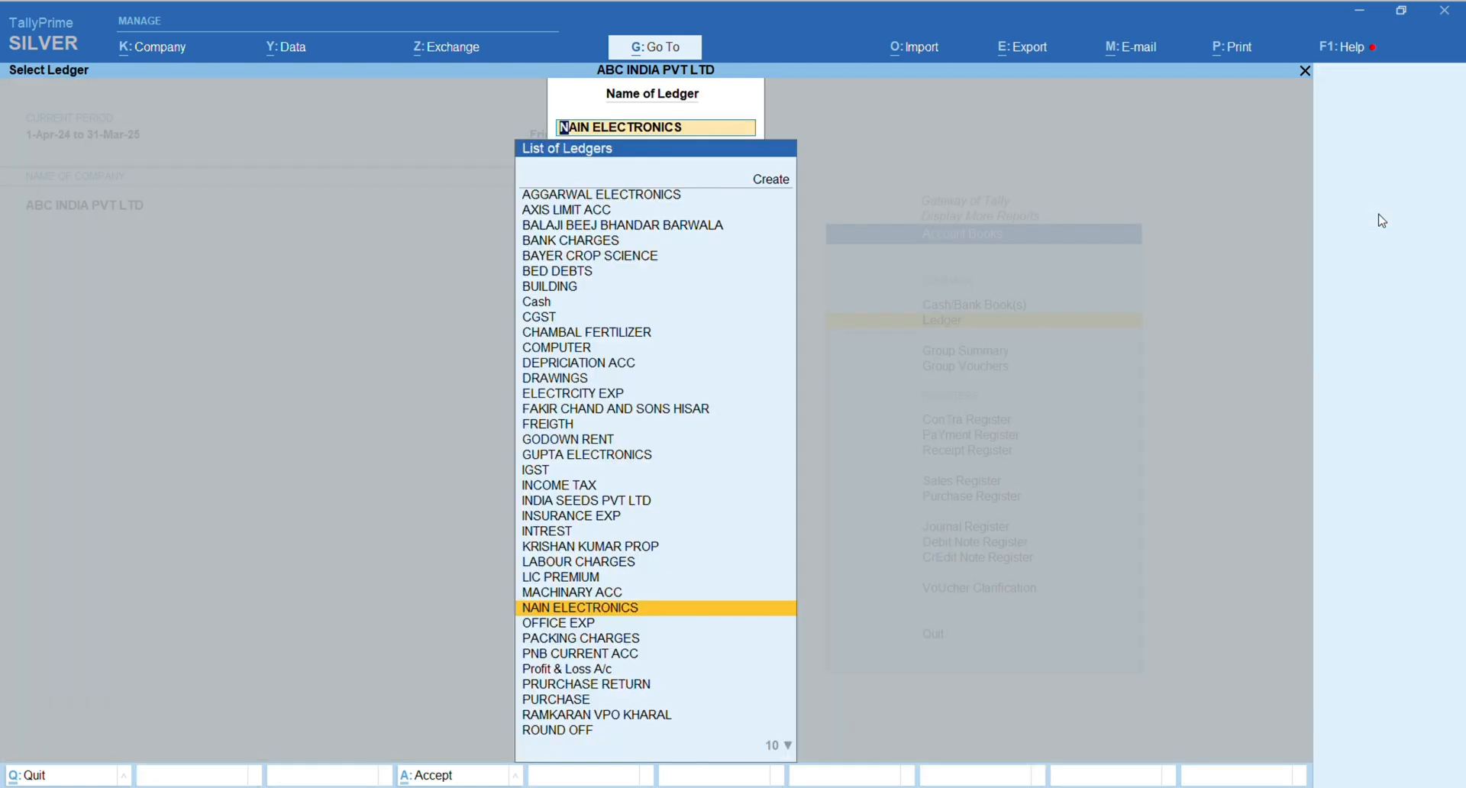
Step: Open the GUPTA ELECTRONICS ledger report and set its period from 1-4-24 to 1-11-2024
text(GU)
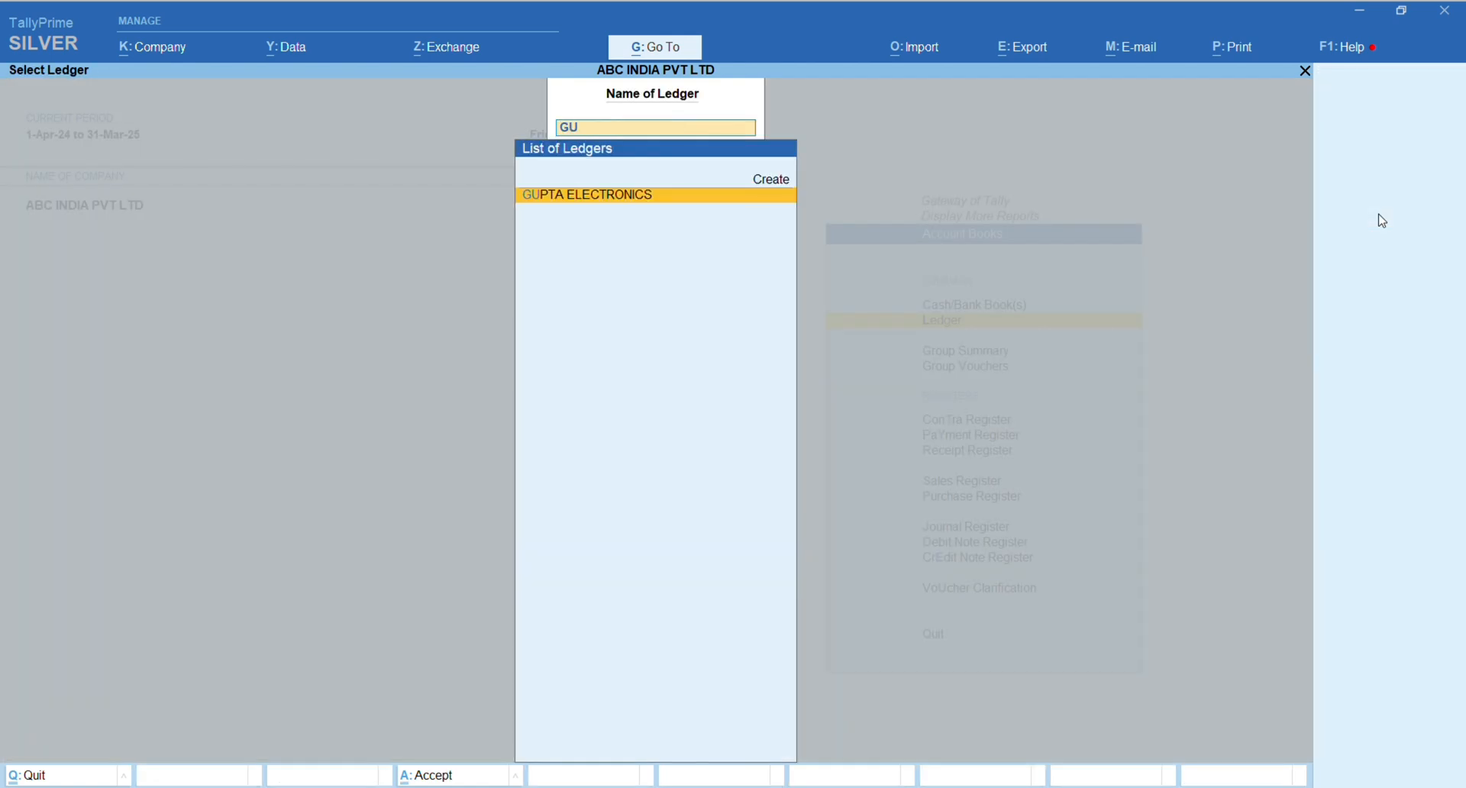
key(Return)
key(F2)
text(1 4 24)
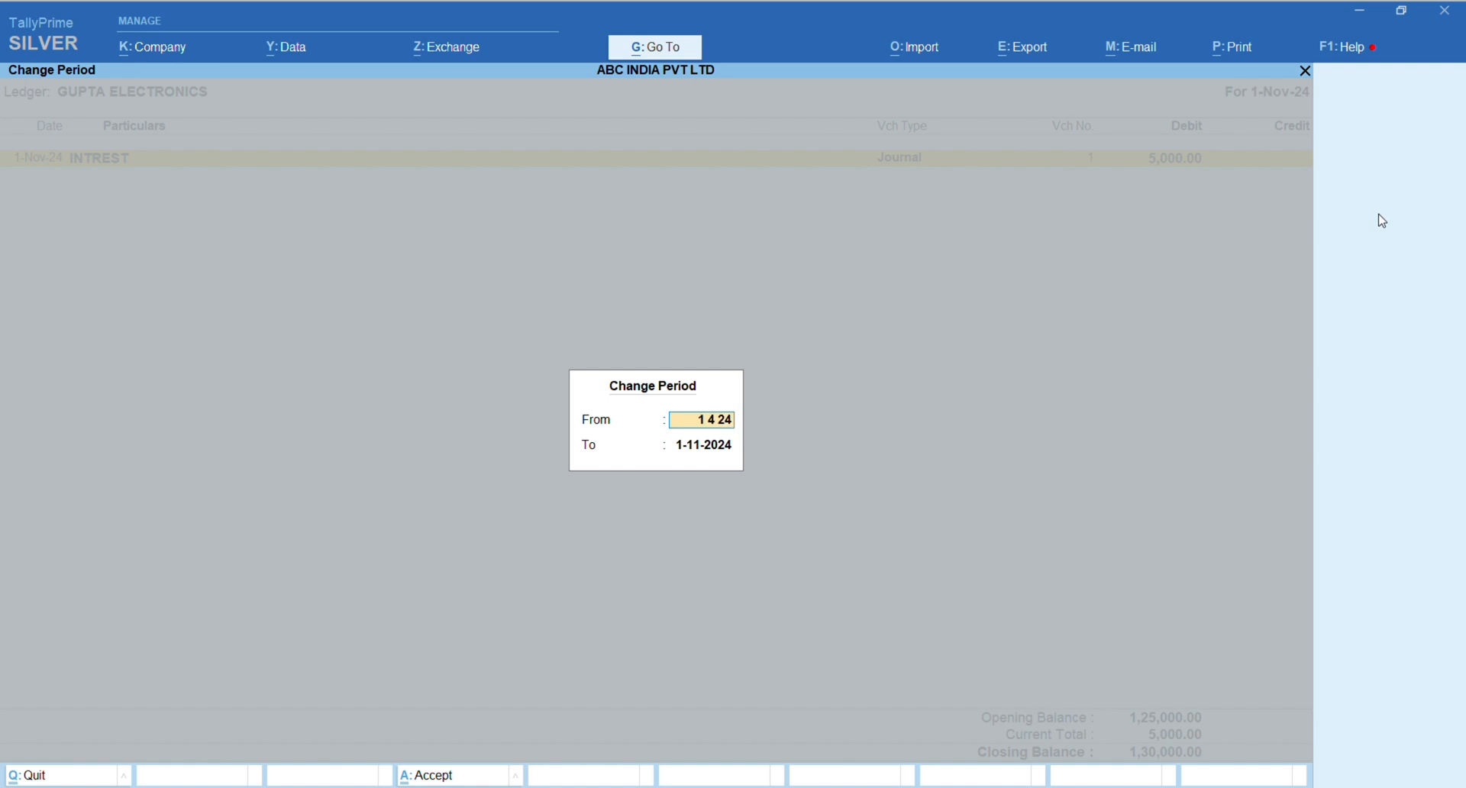
key(Return)
key(Return)
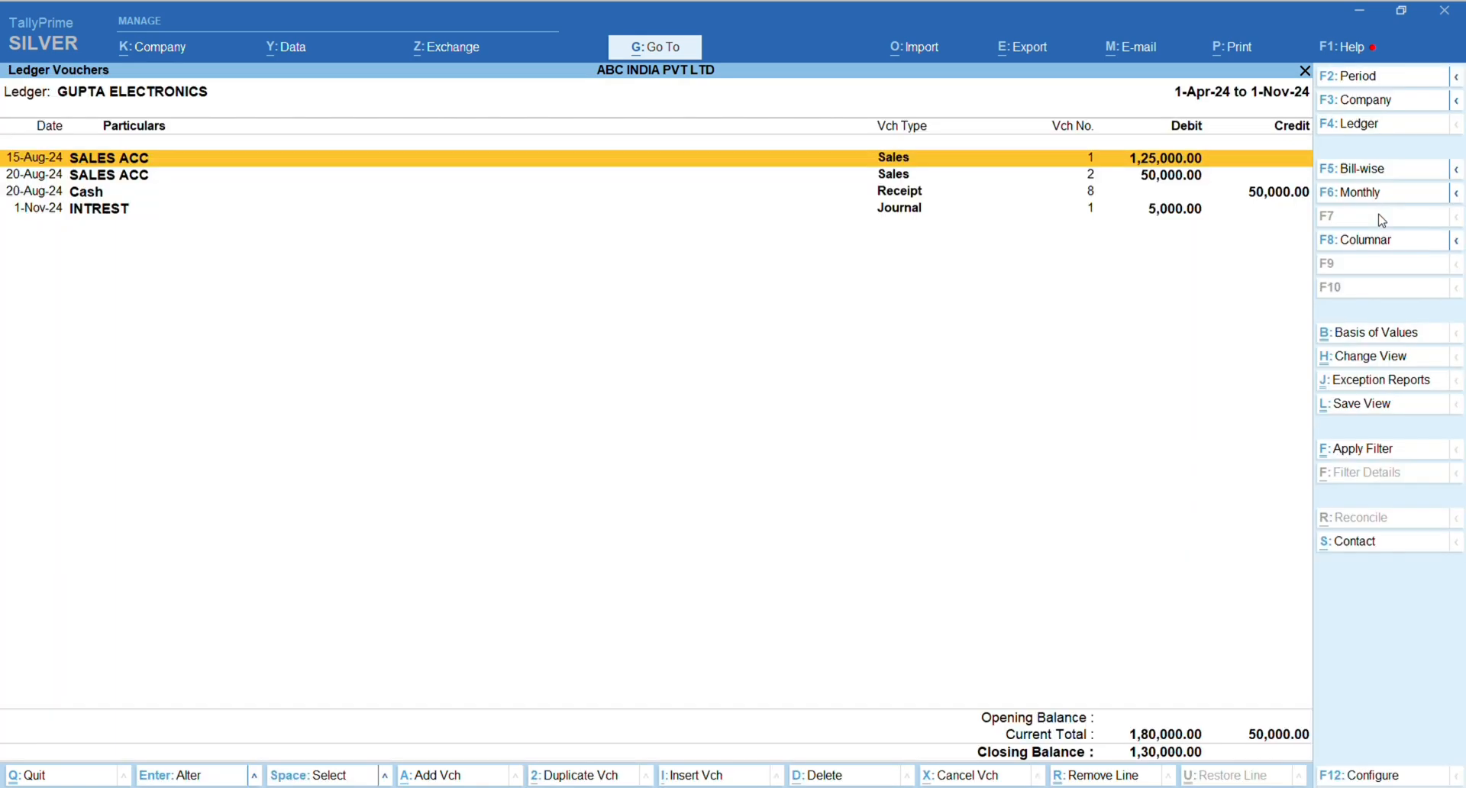
Step: Configure the GUPTA ELECTRONICS ledger report to show the running balance
key(F12)
key(Return)
key(Return)
key(Return)
key(Return)
key(Return)
key(Return)
key(Return)
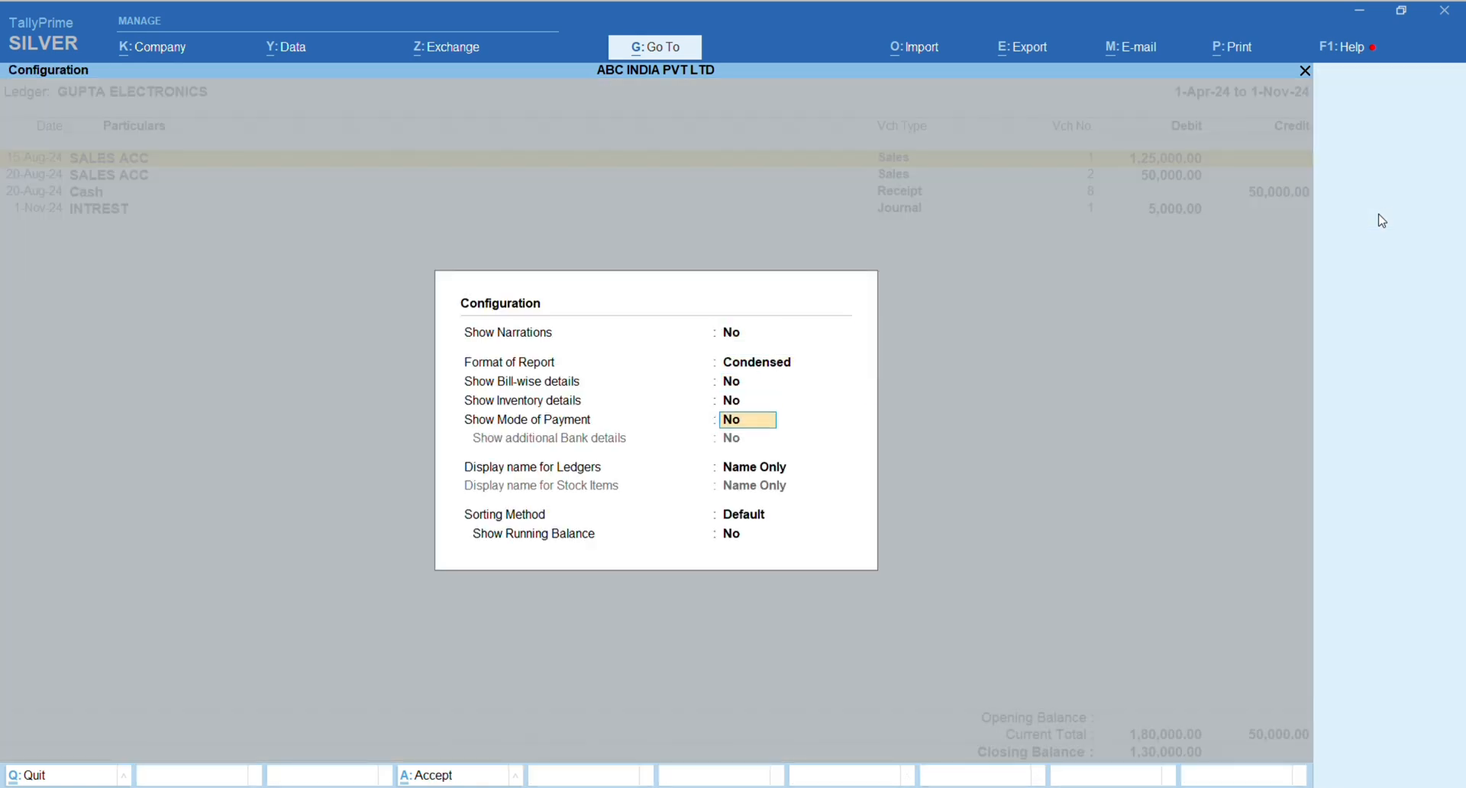
text(y)
key(Return)
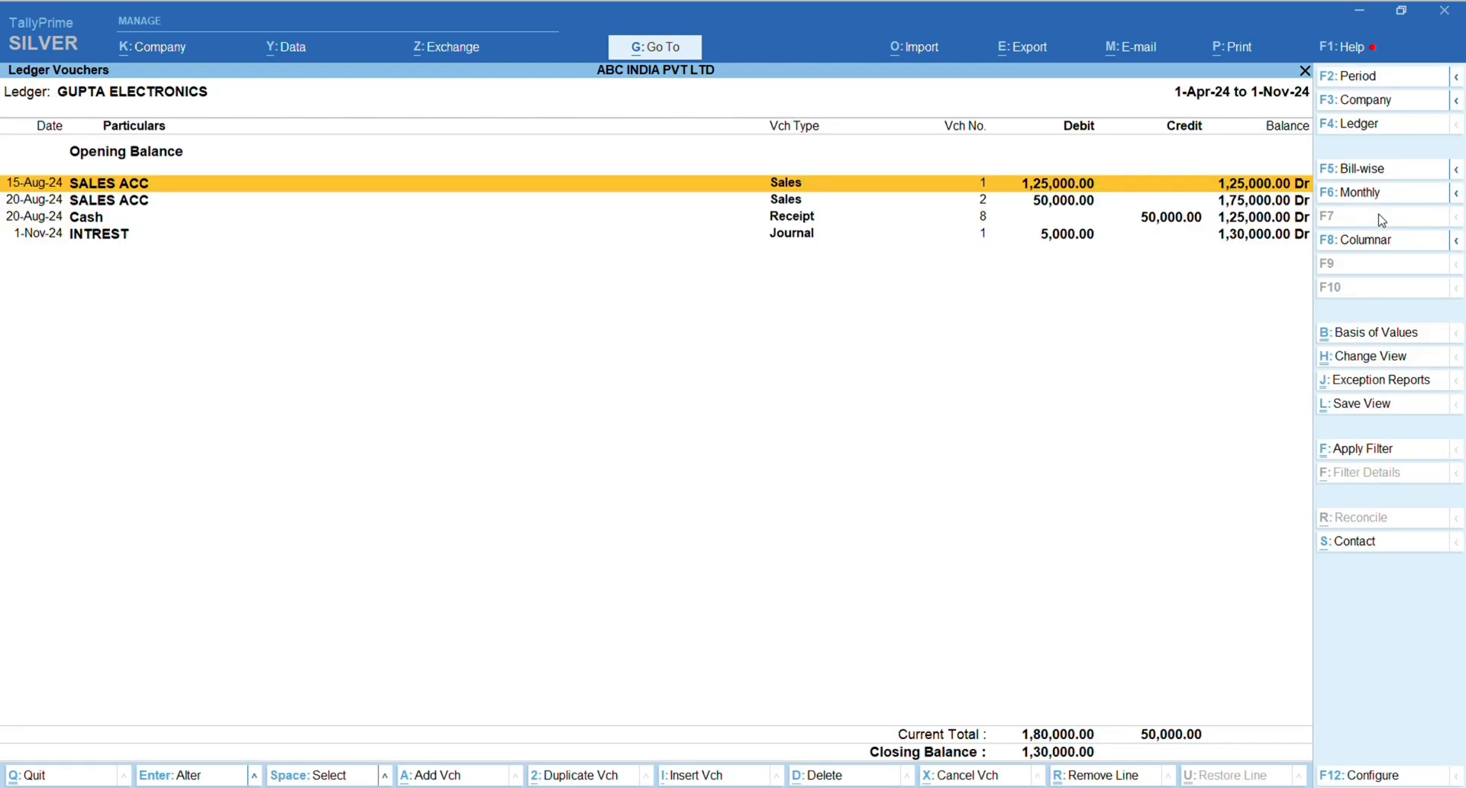
Step: Review the sales, cash receipt and interest journal entries of GUPTA ELECTRONICS, and return to the Gateway of Tally
key(Down)
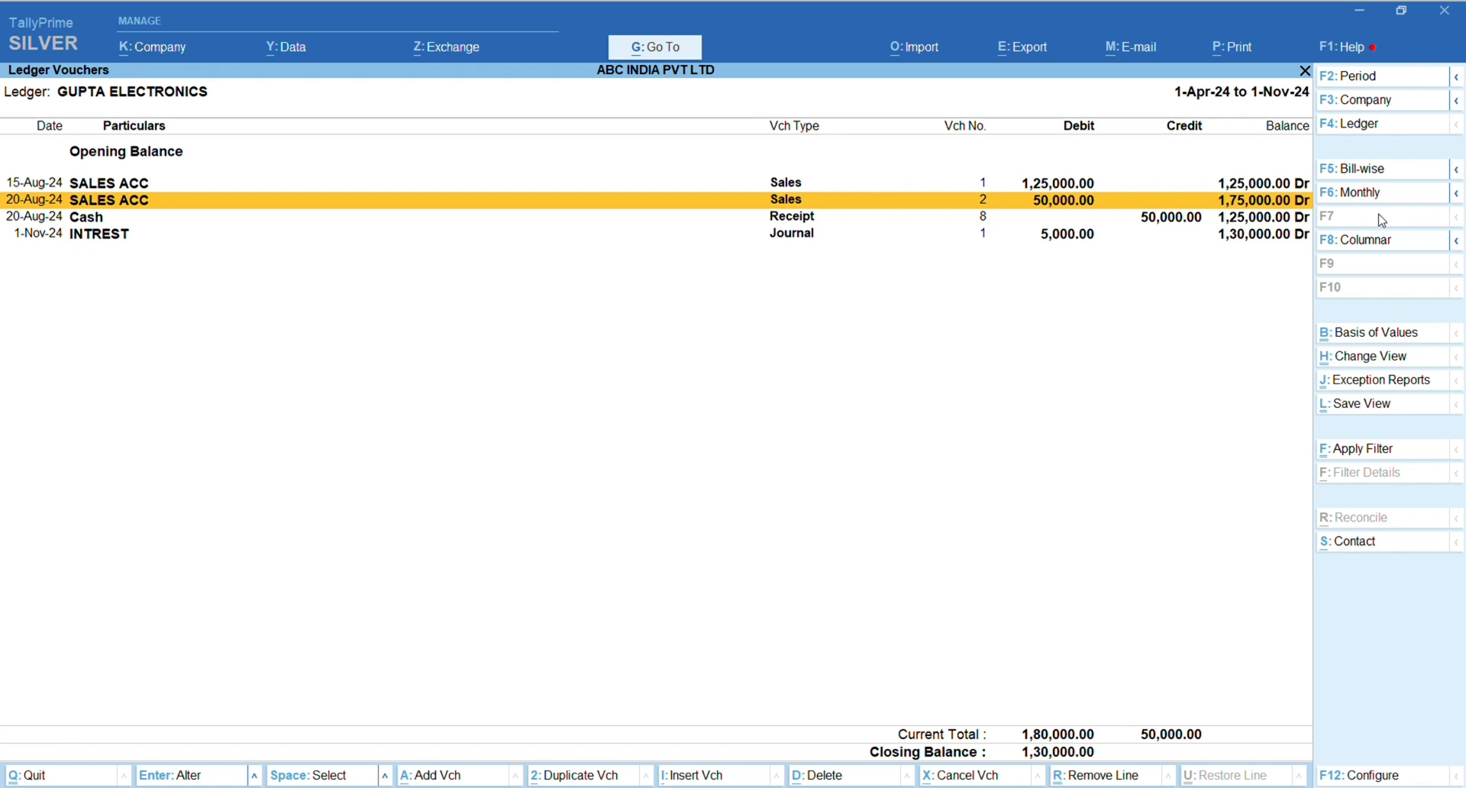
key(Down)
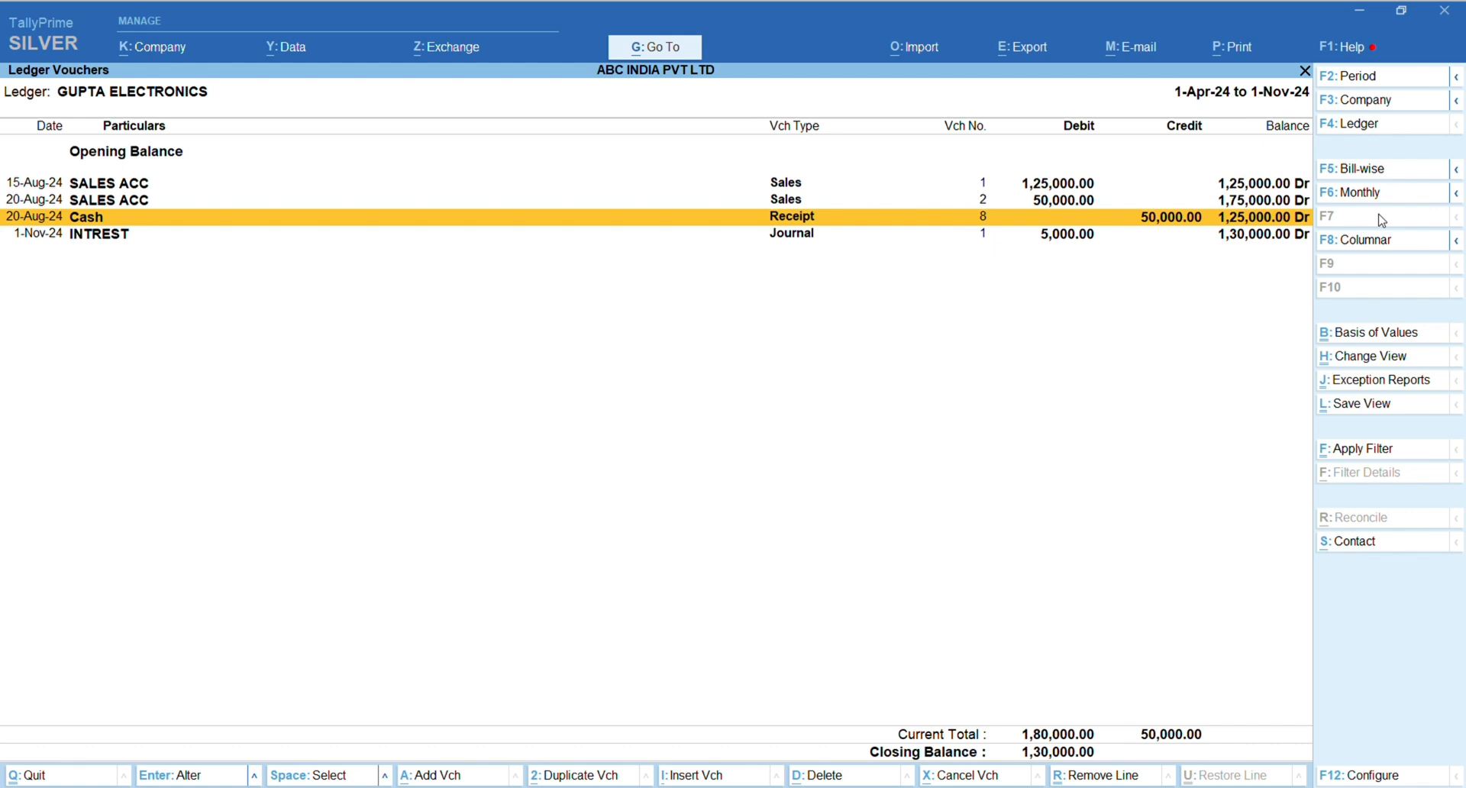
key(Down)
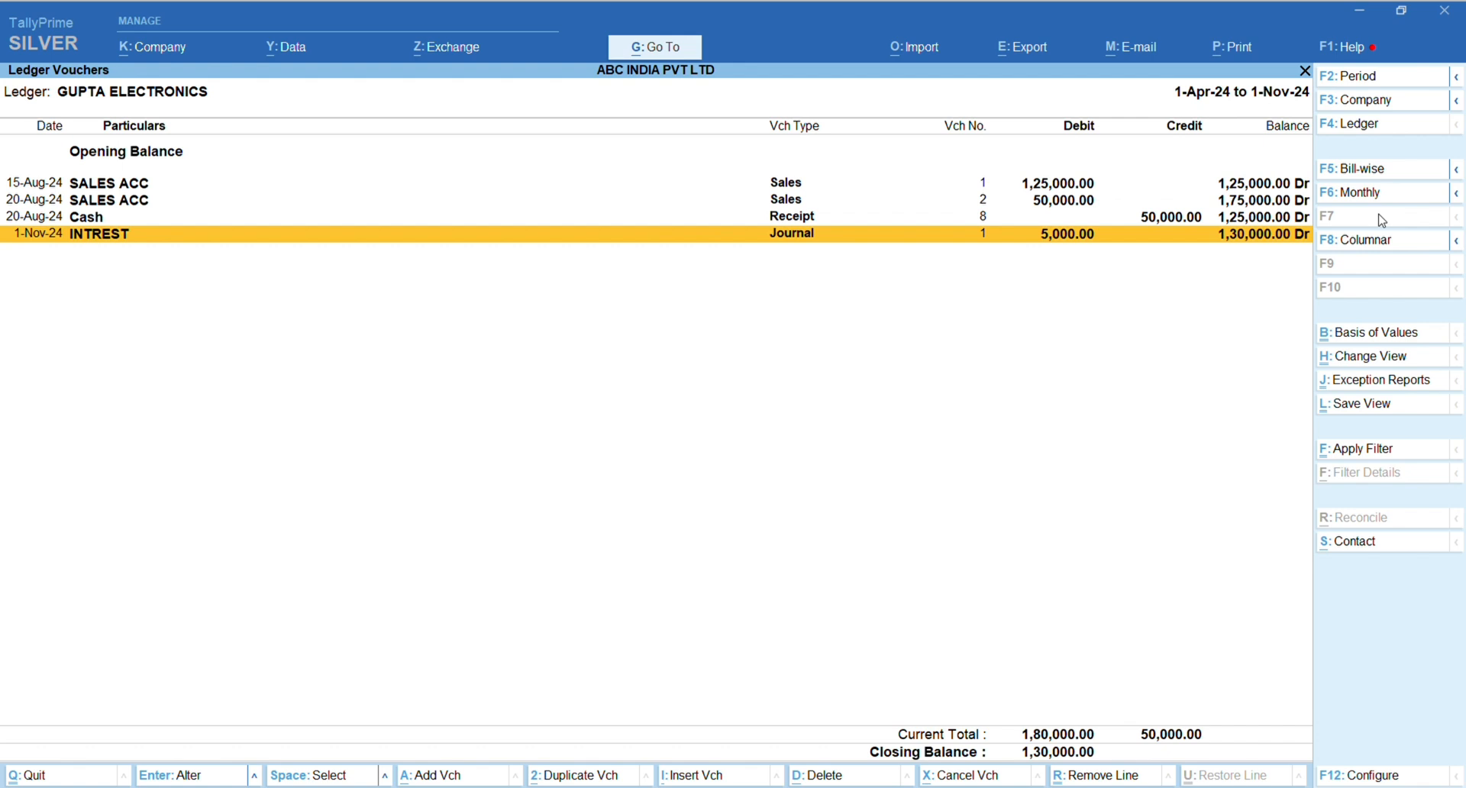
key(Escape)
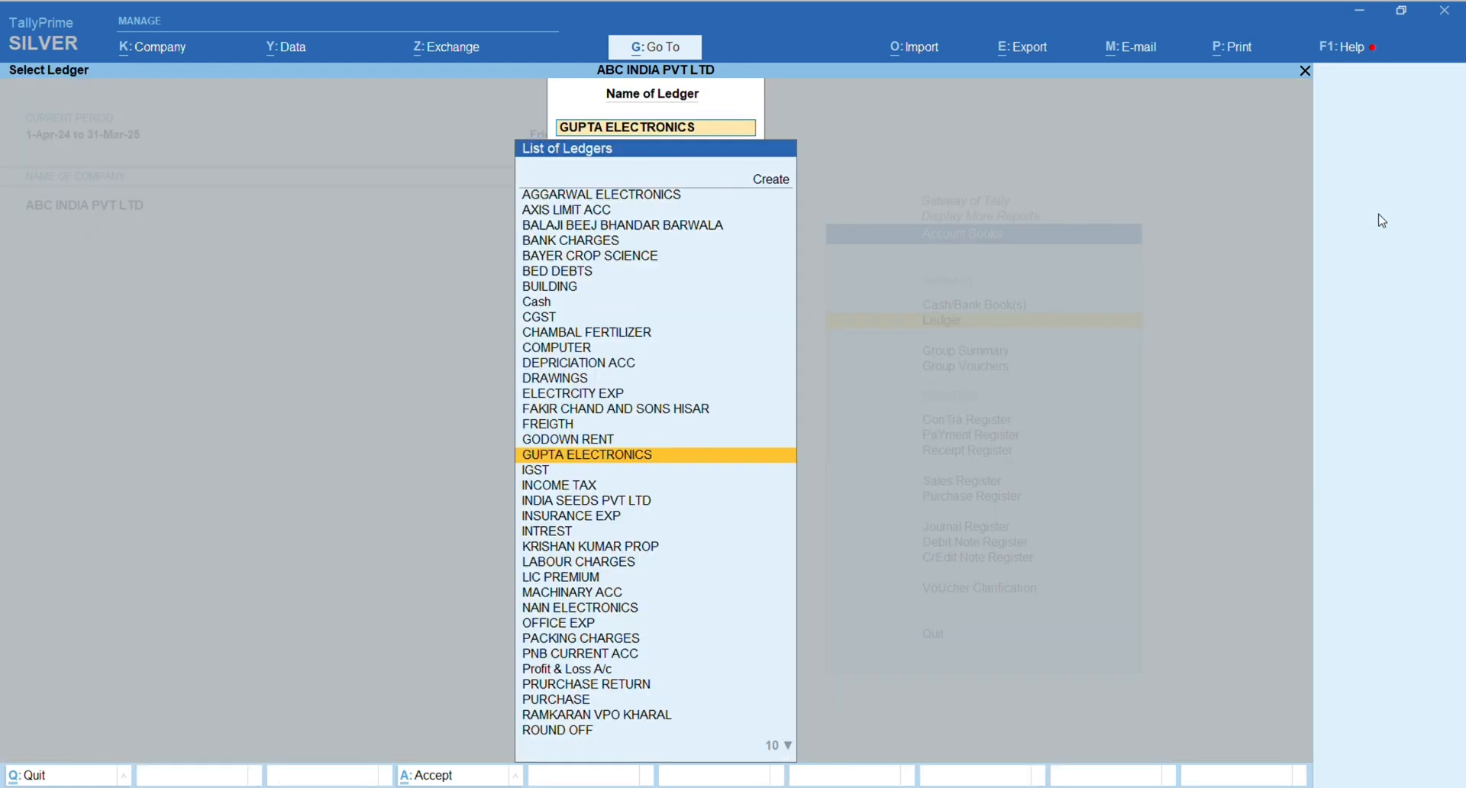
key(Escape)
key(Escape)
key(Escape)
key(Escape)
key(Escape)
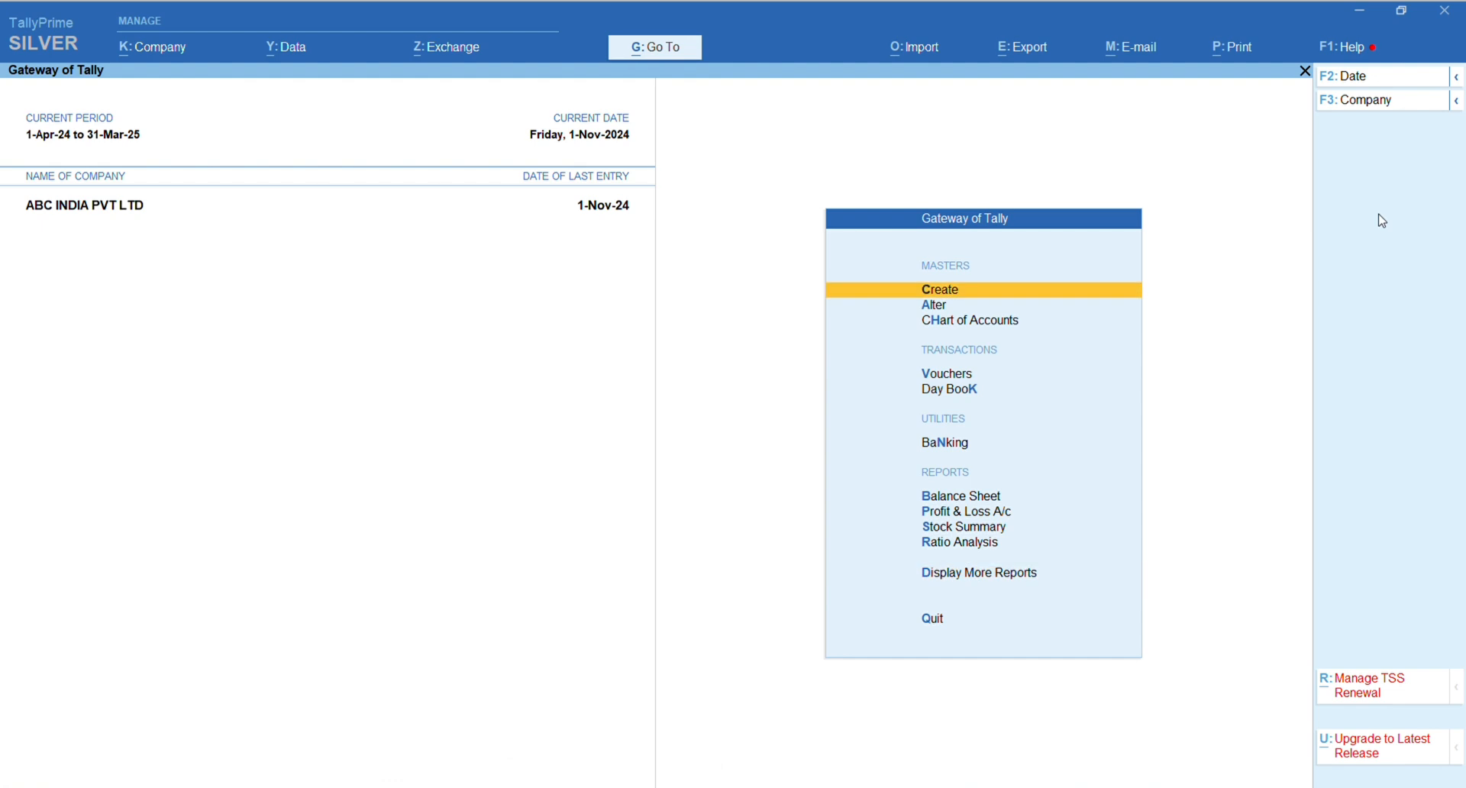